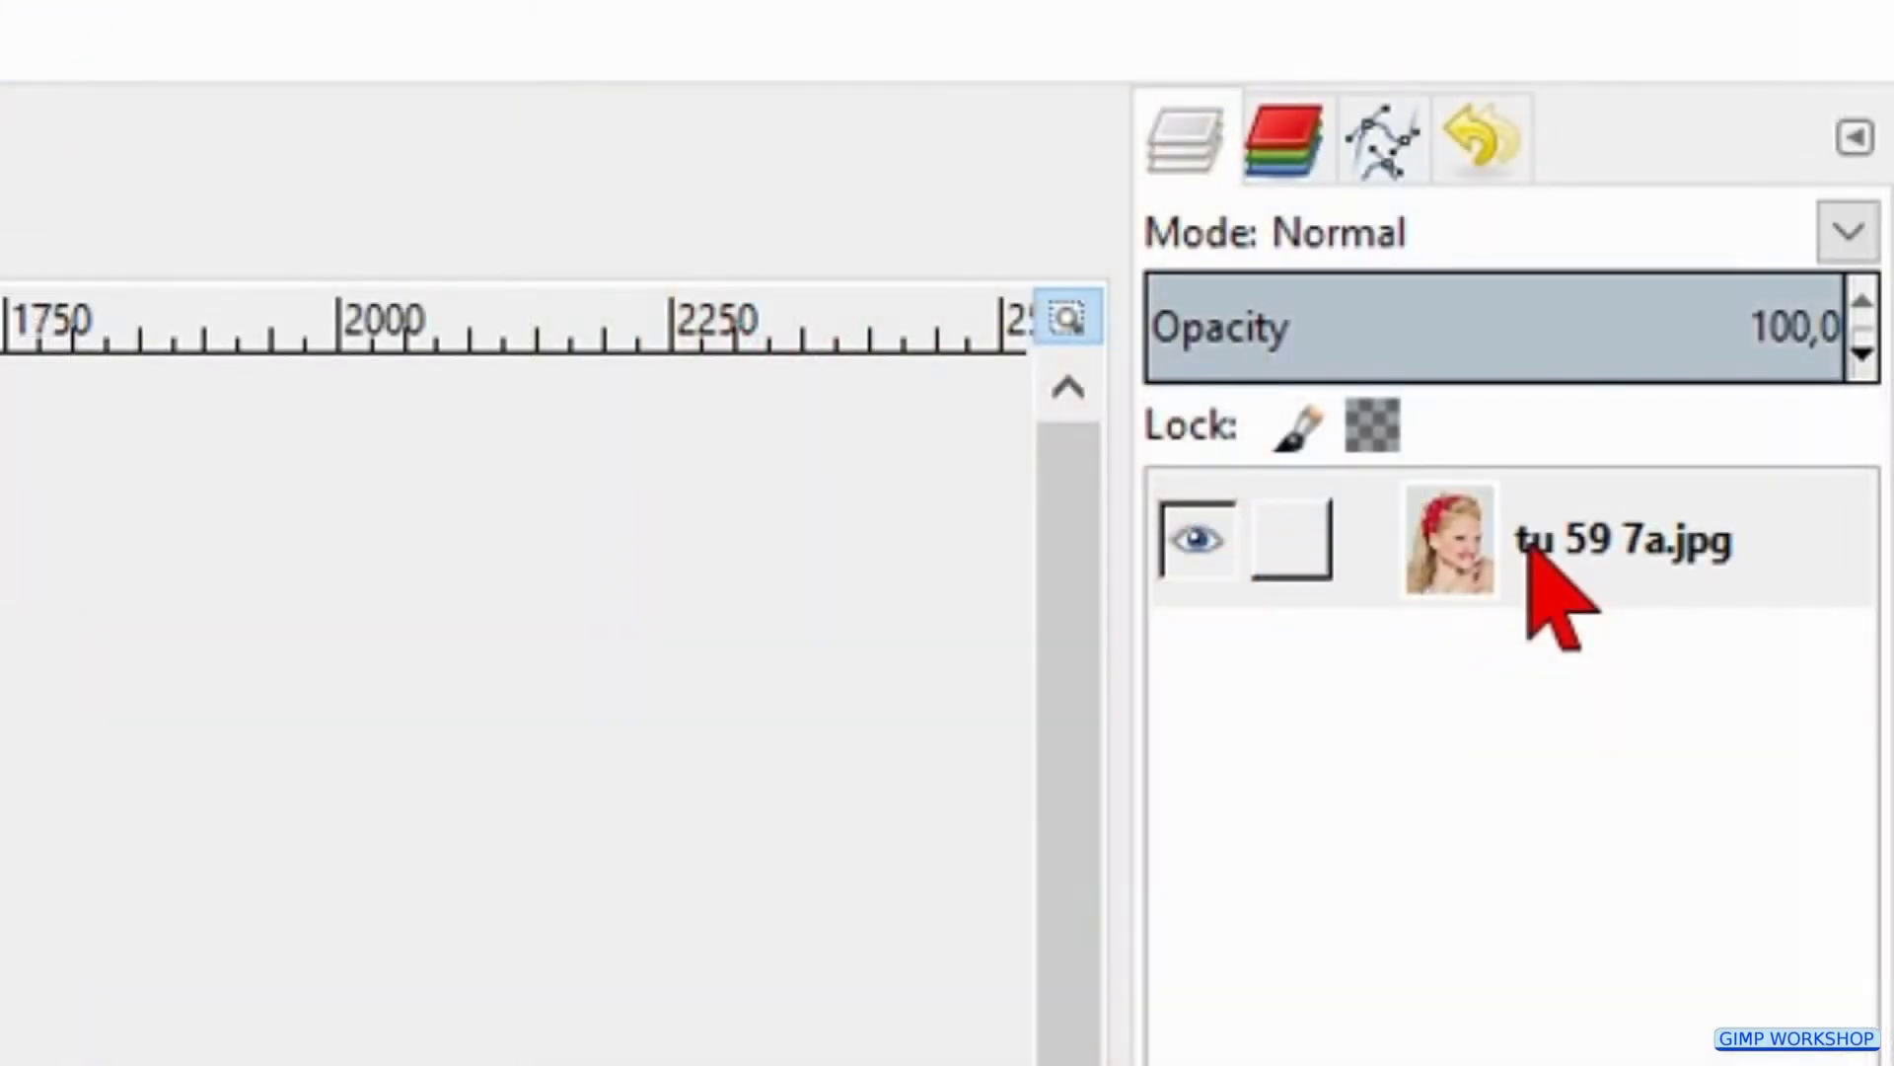
Bring up the tu 59 7a.jpg layer's context menu to reach Add Alpha Channel
right_click(1532, 552)
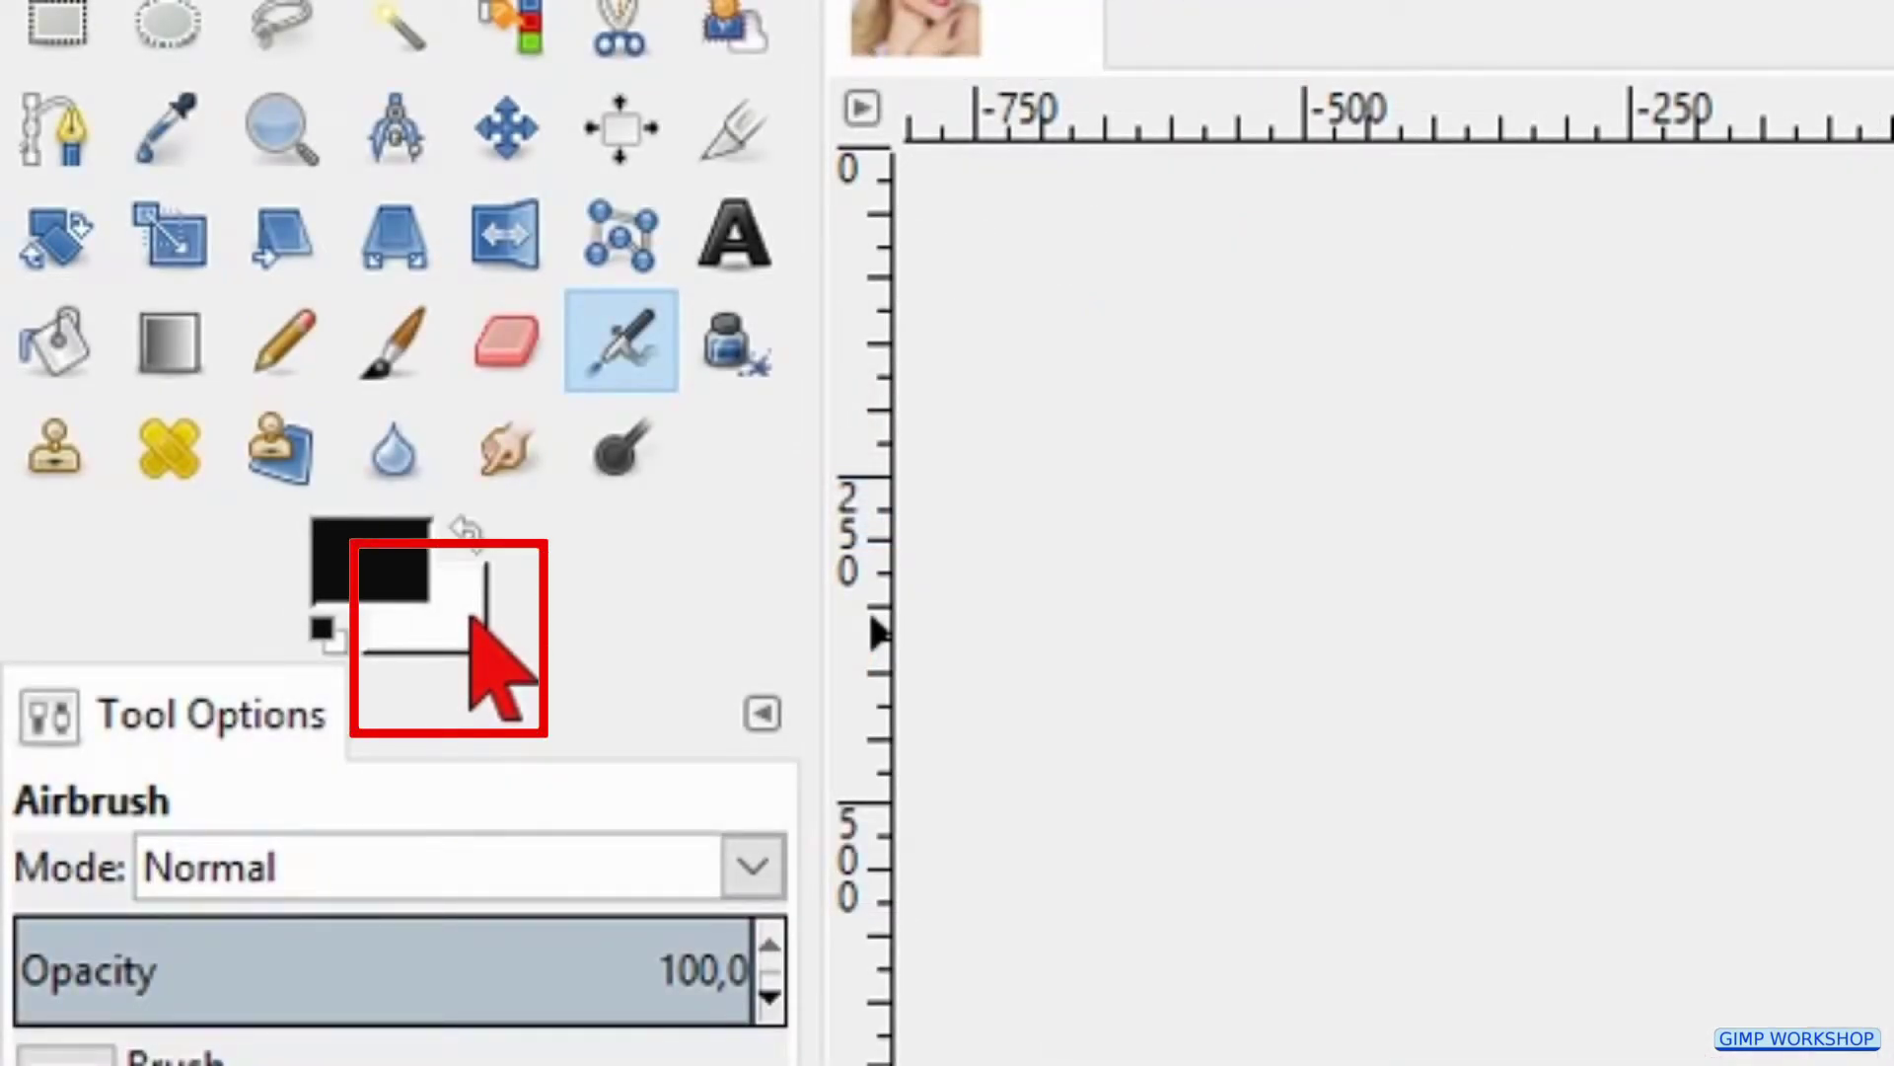
Set the background colour to orange f37200, keeping black as the foreground colour
click(472, 621)
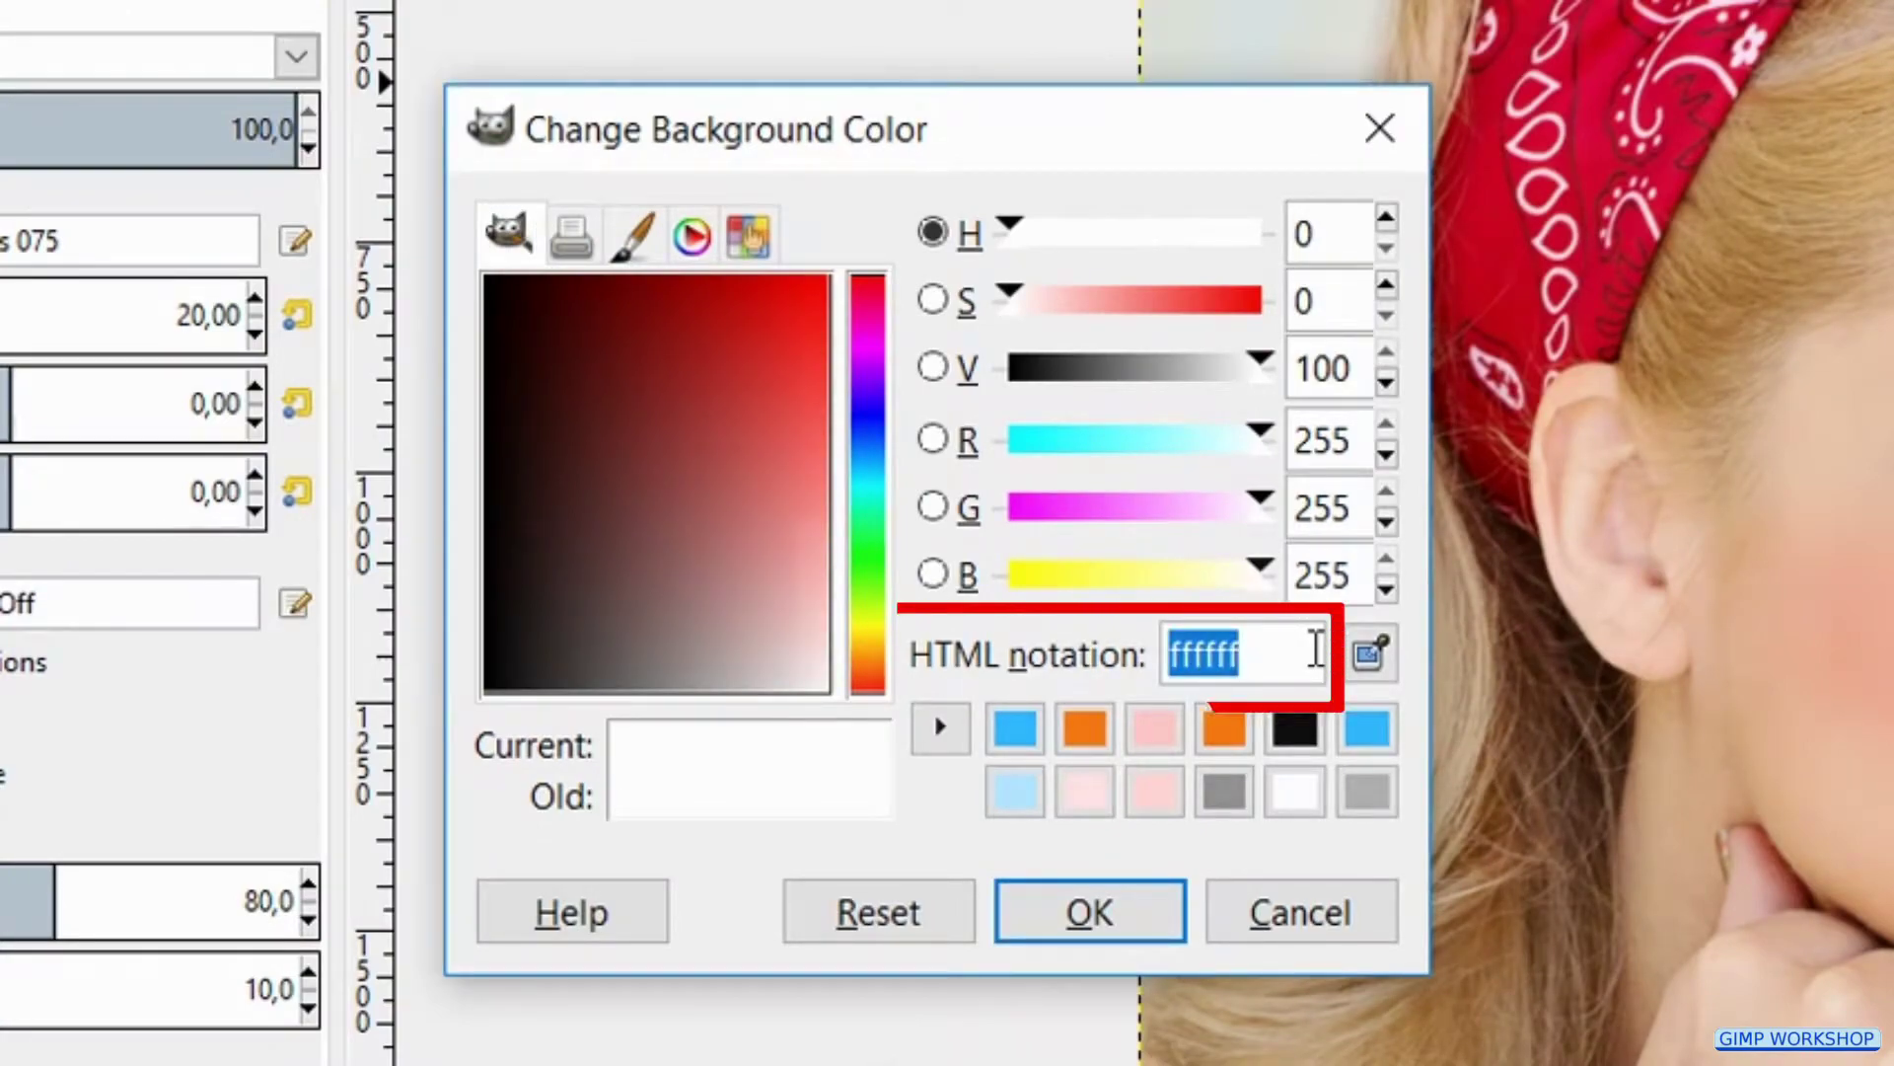
text(f)
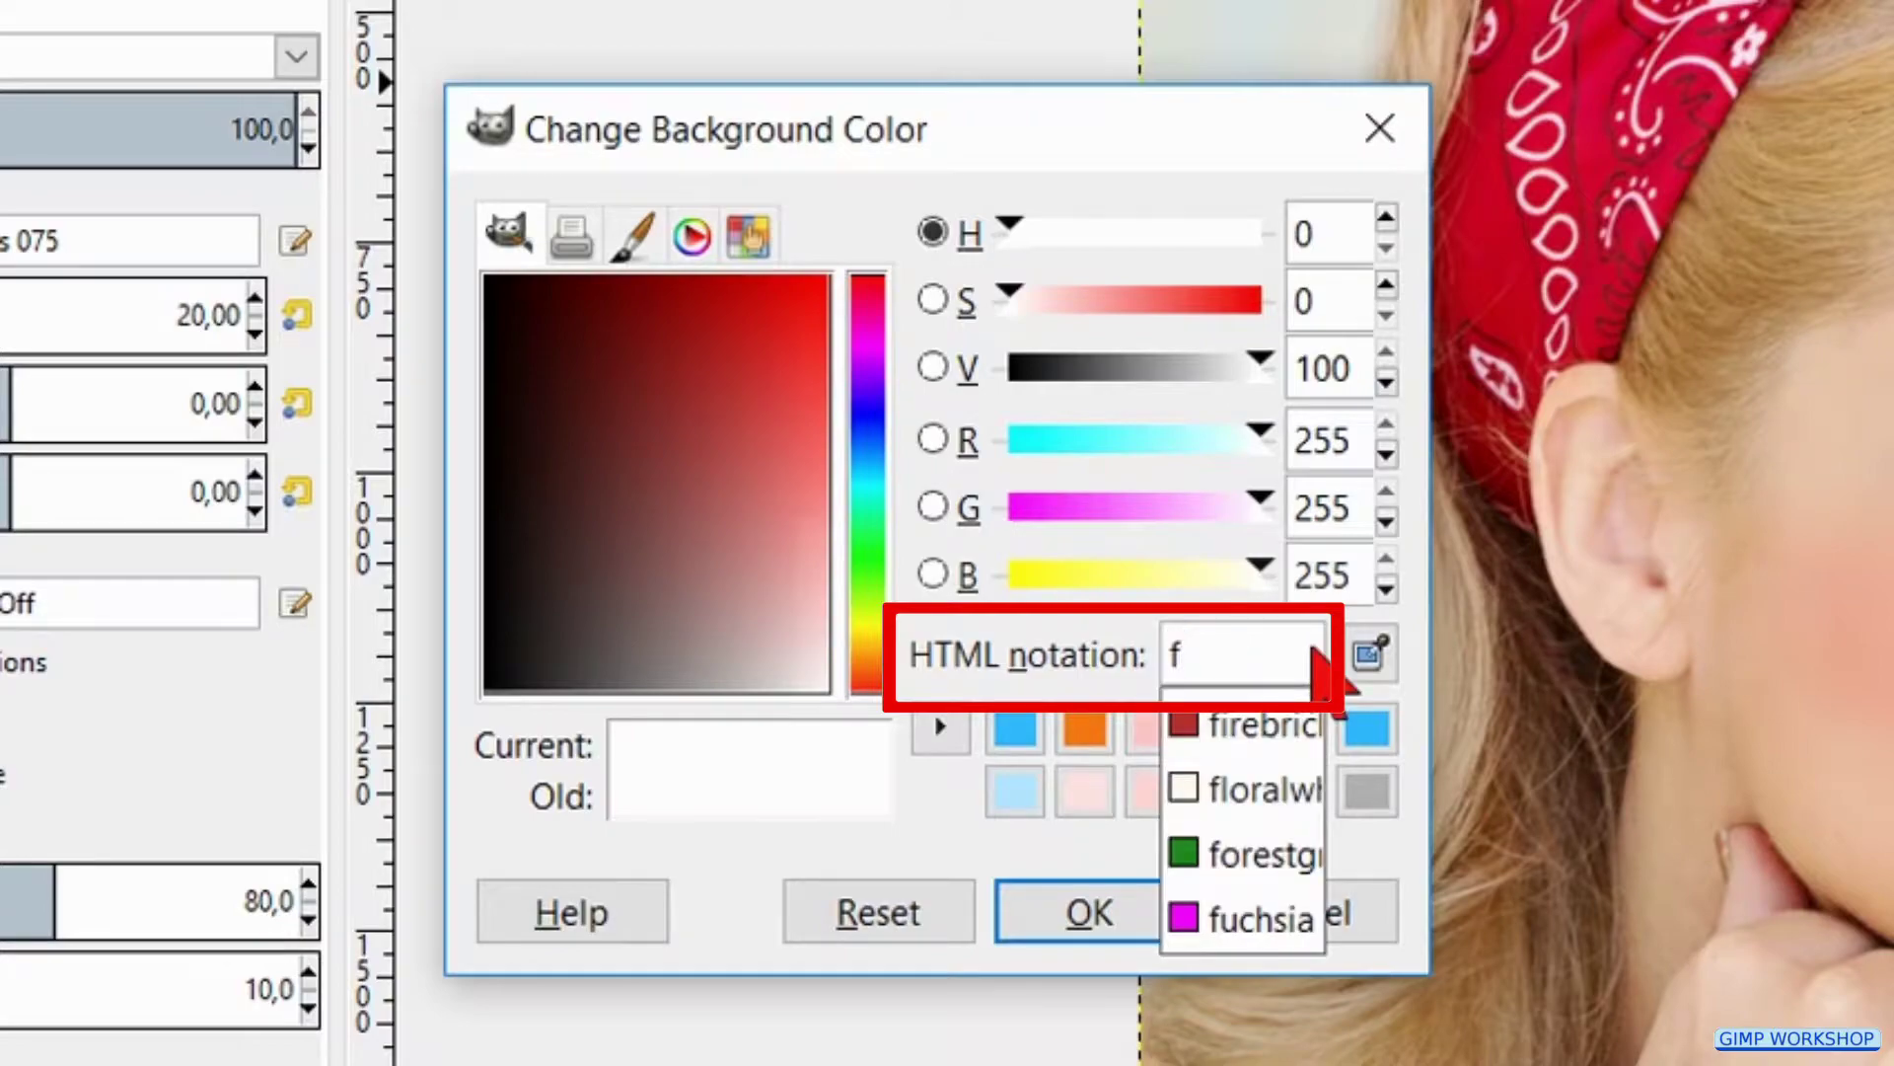
text(37200)
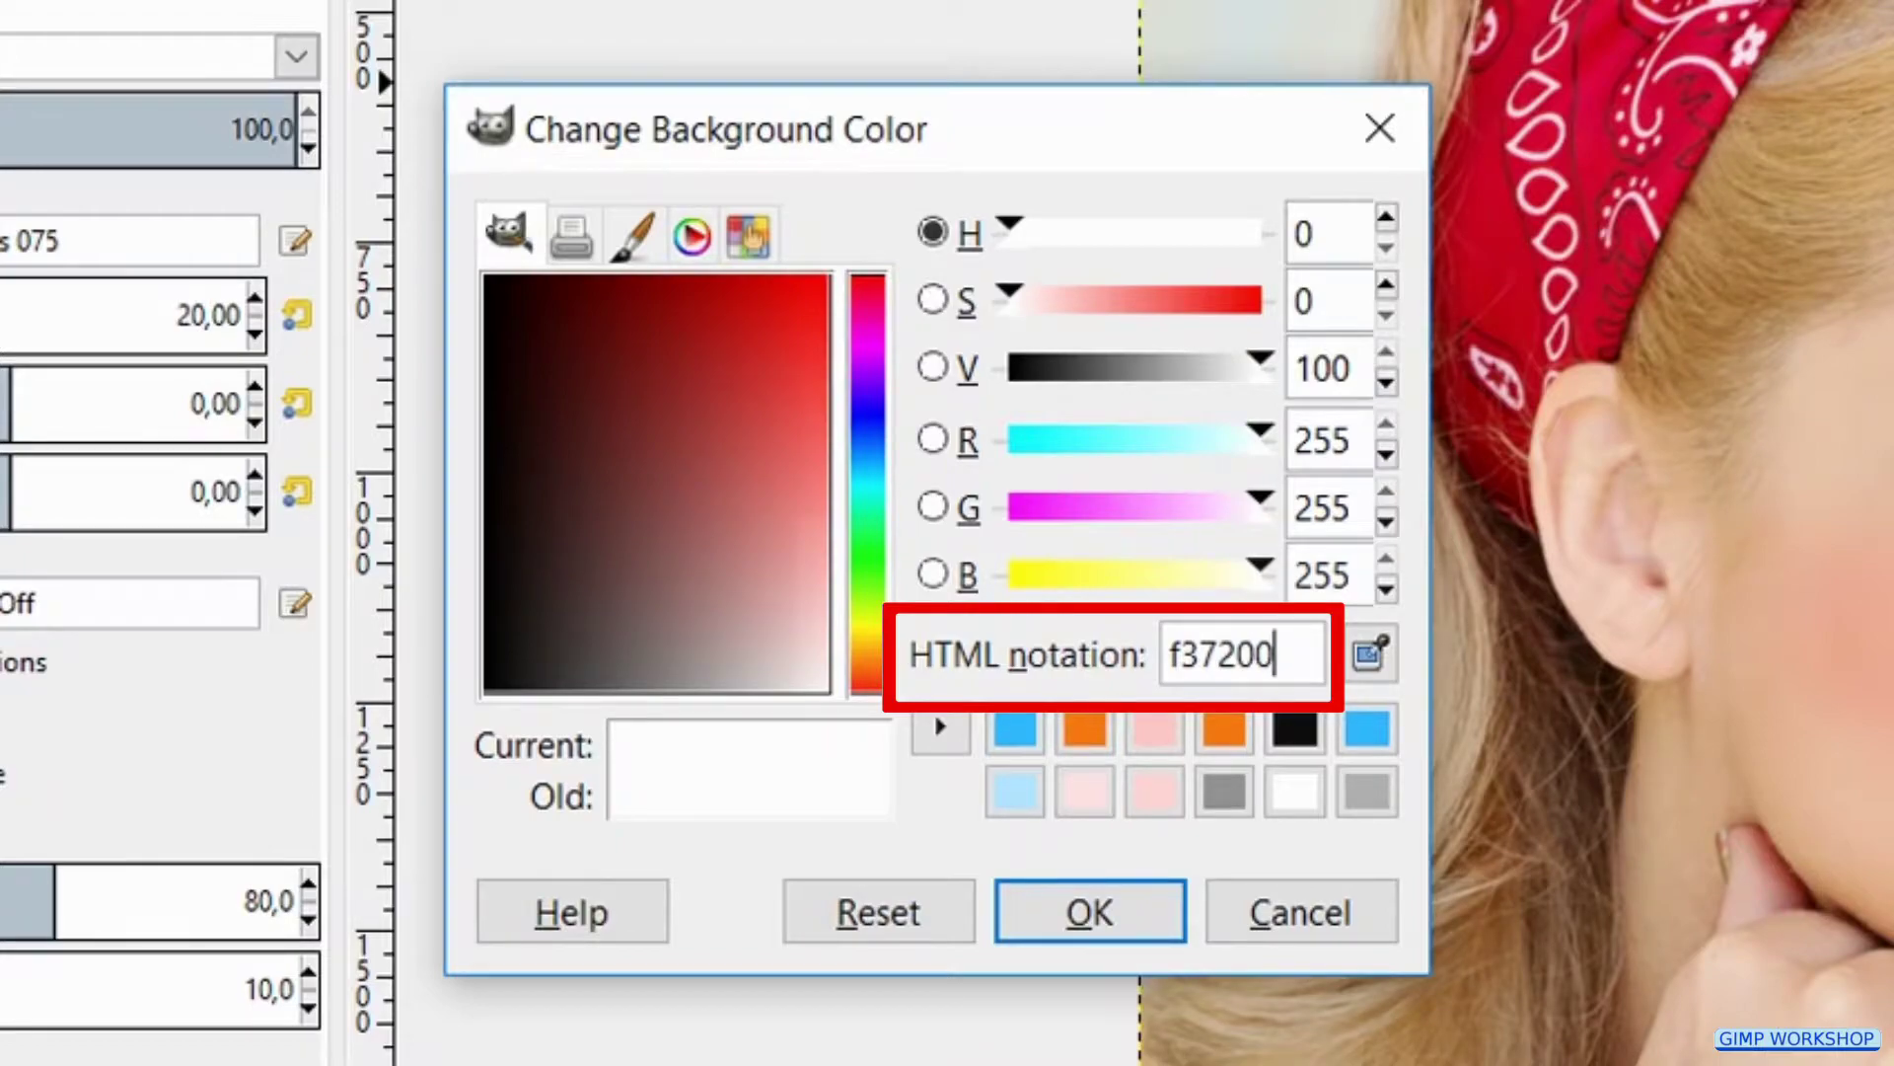
key(Return)
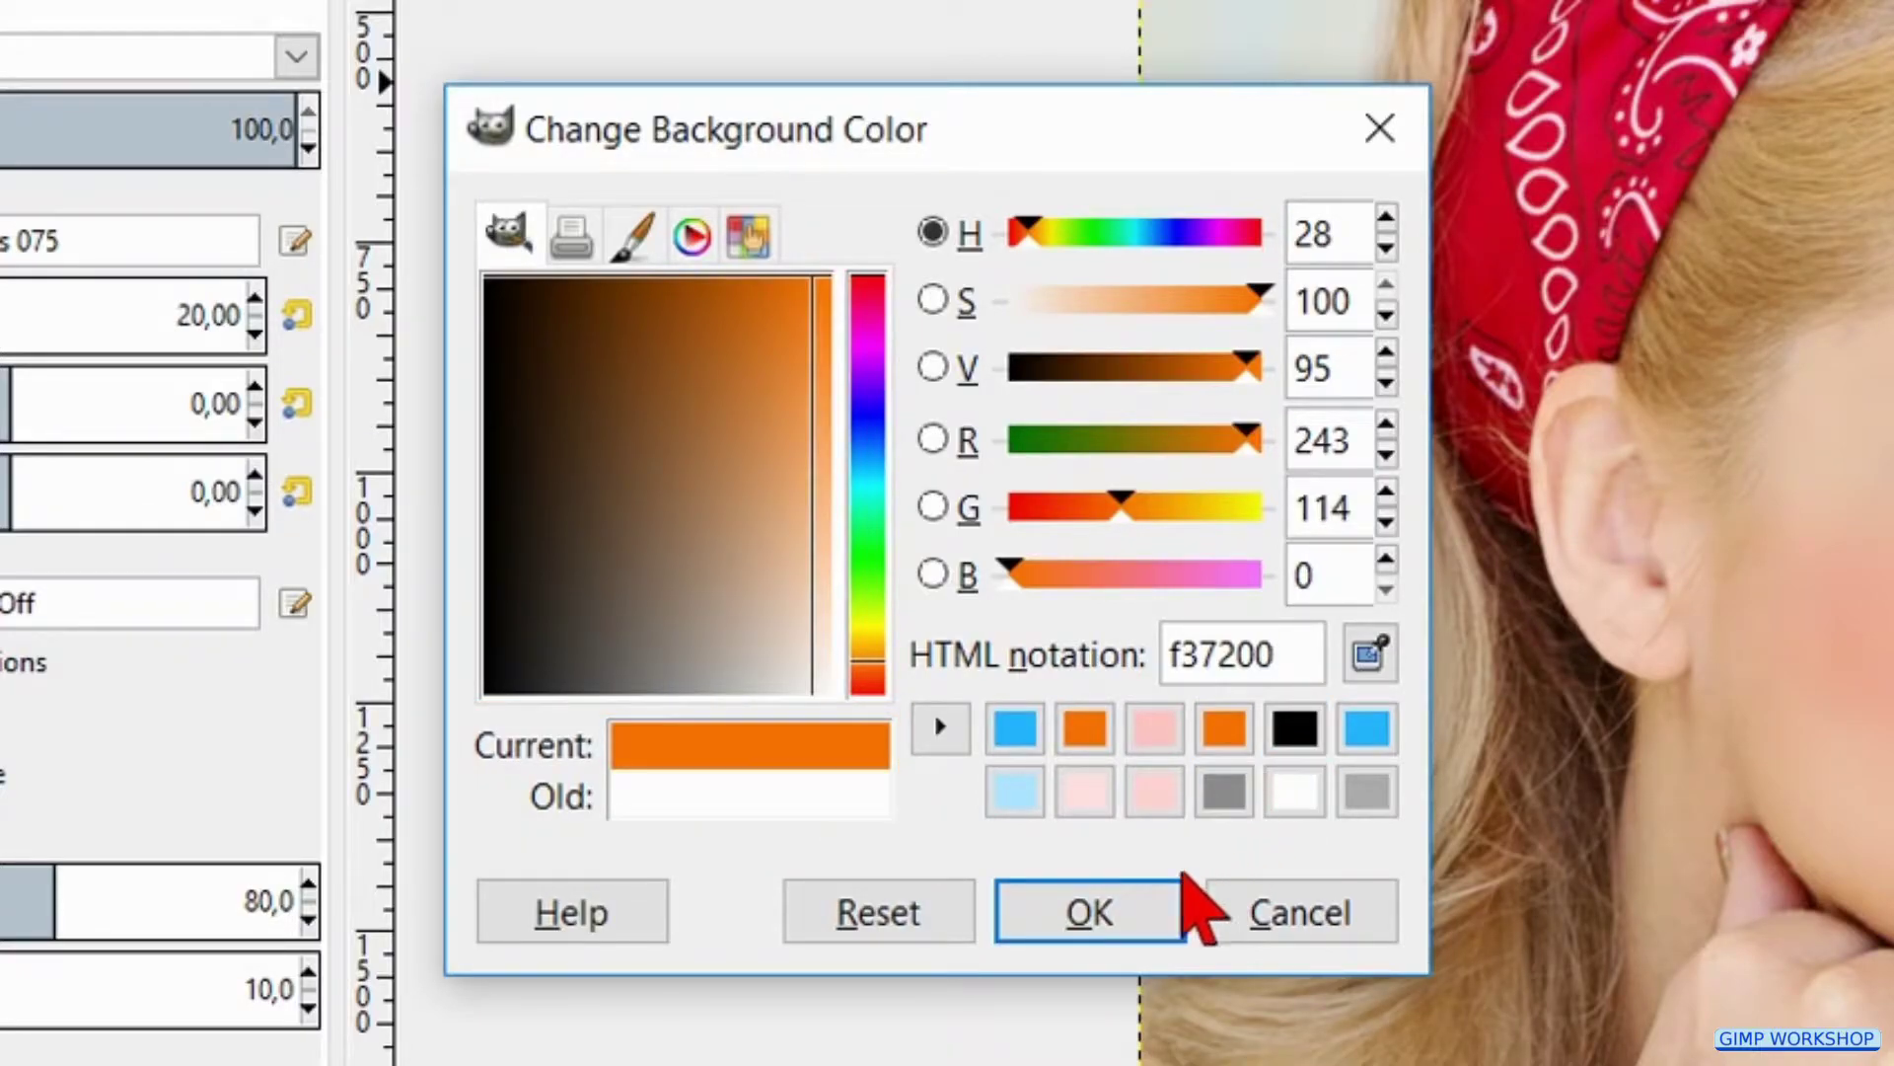
click(1125, 908)
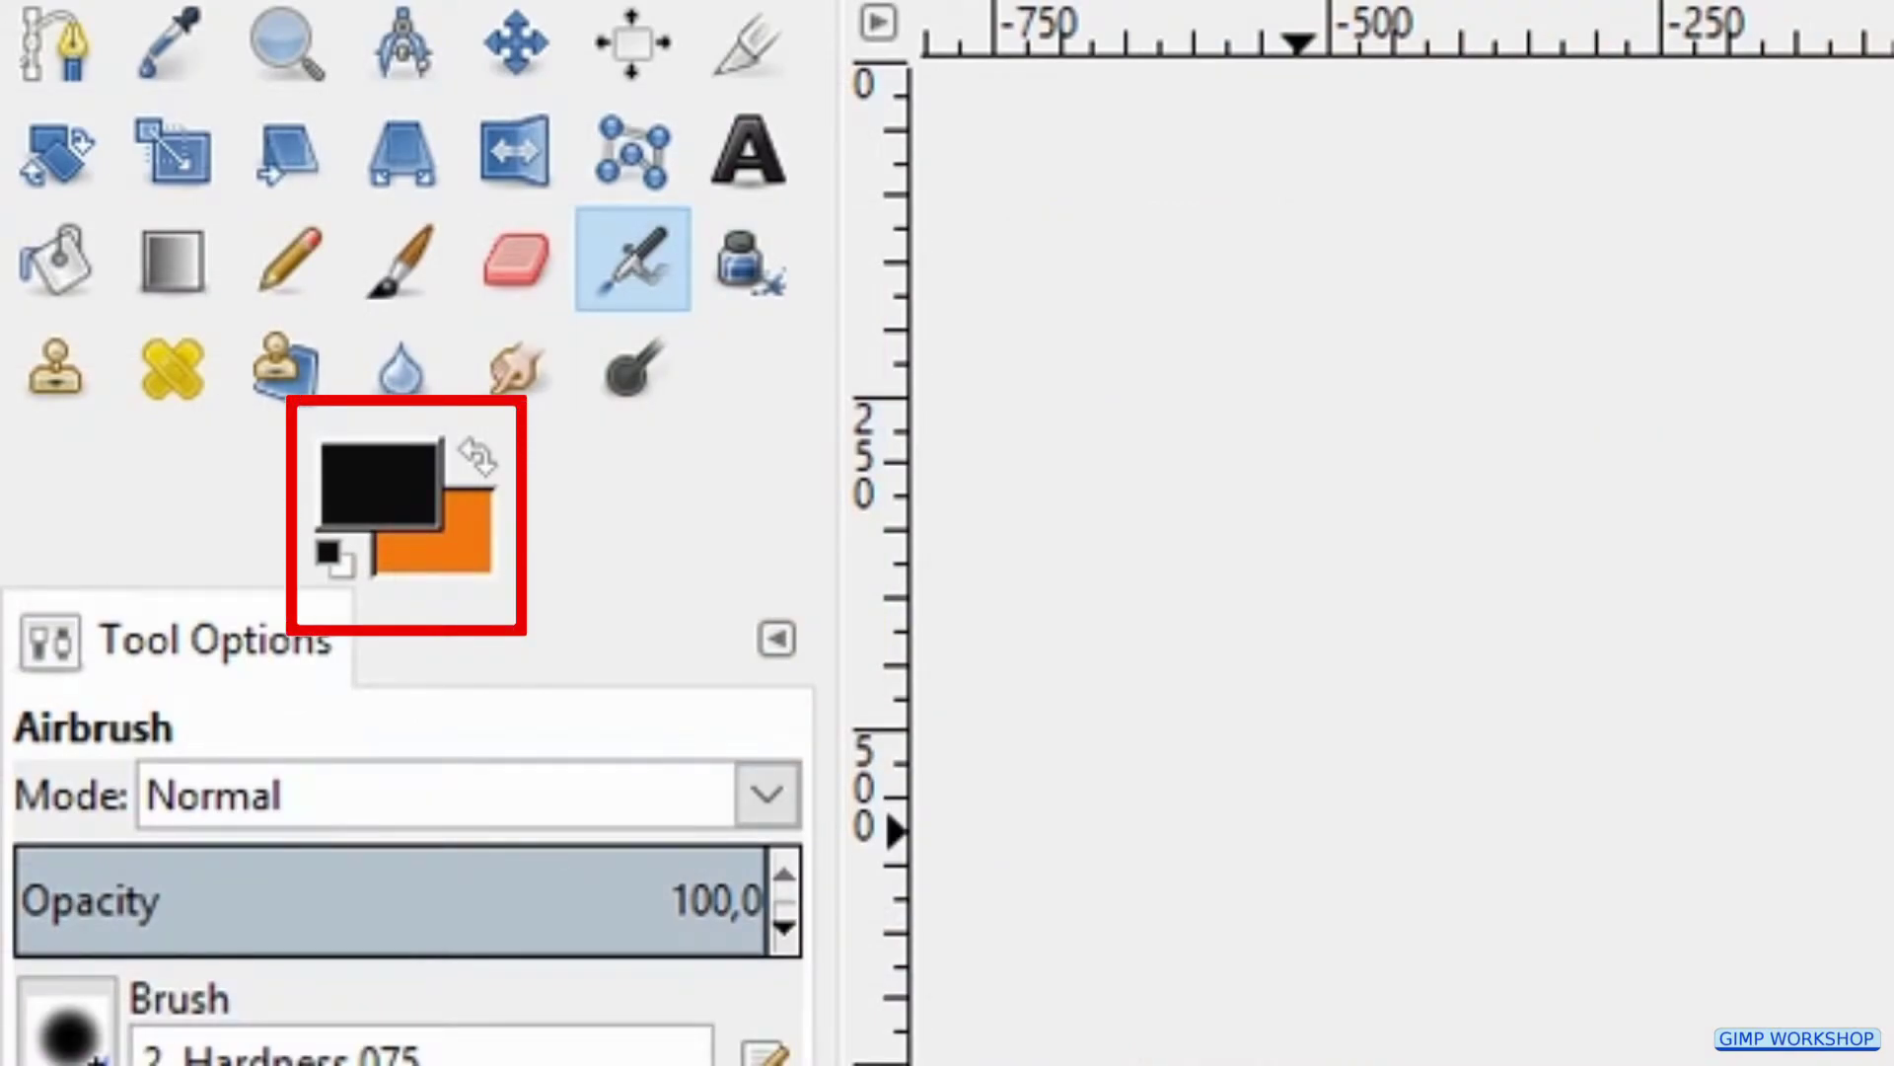
Add a new layer named background filled with the orange background colour
key(shift+ctrl+n)
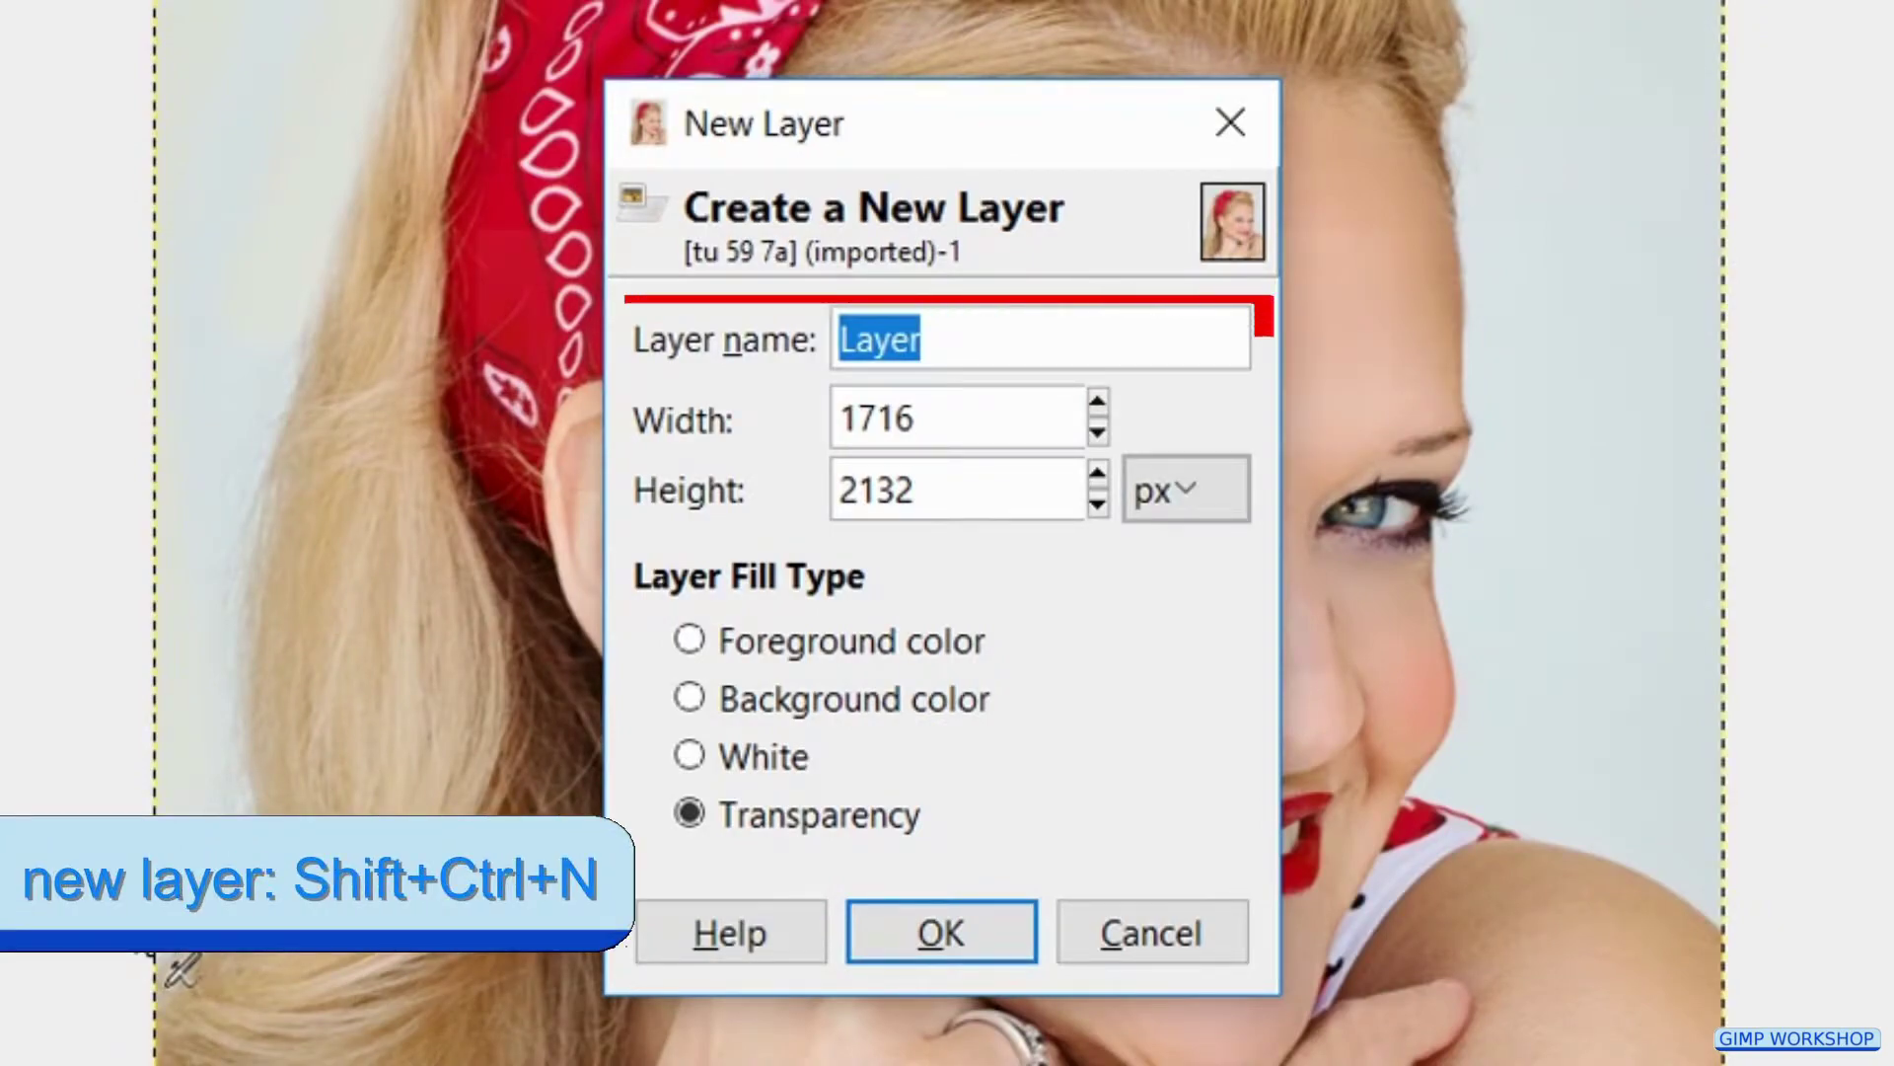
text(background)
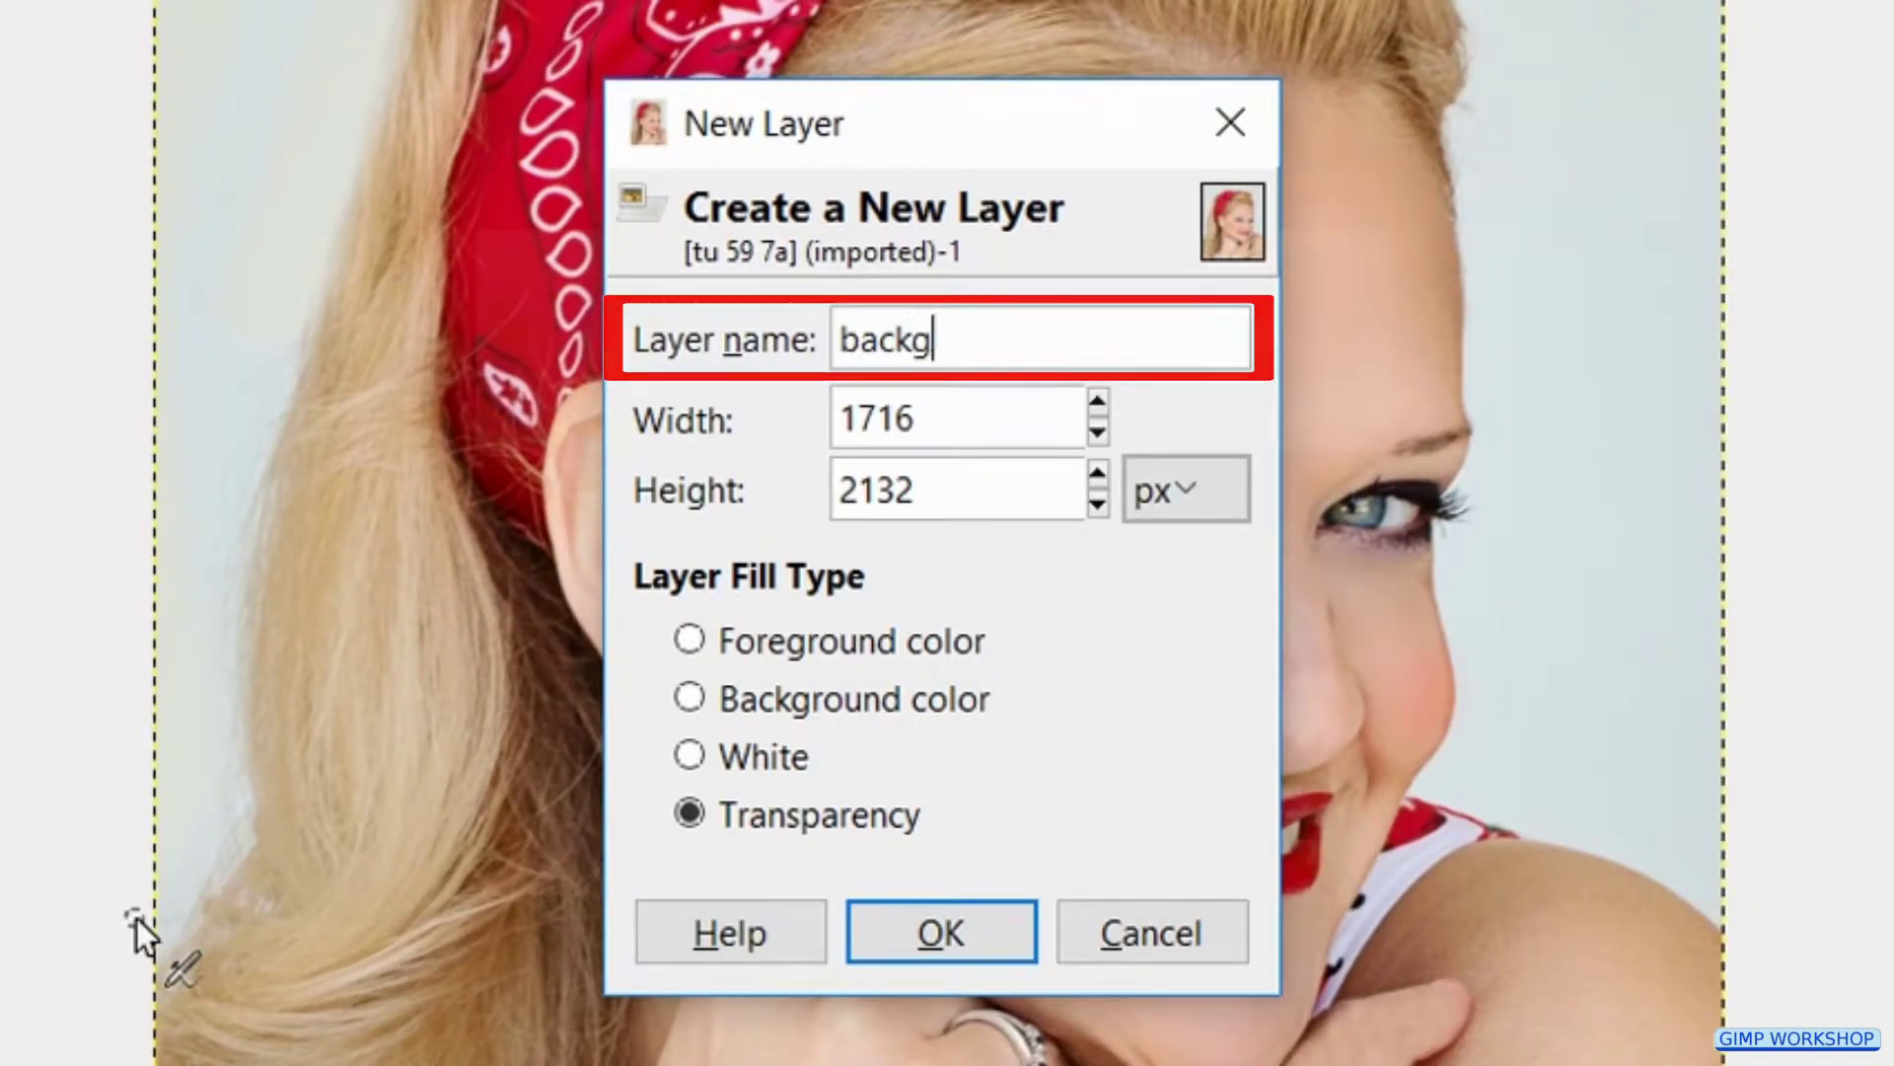
click(833, 699)
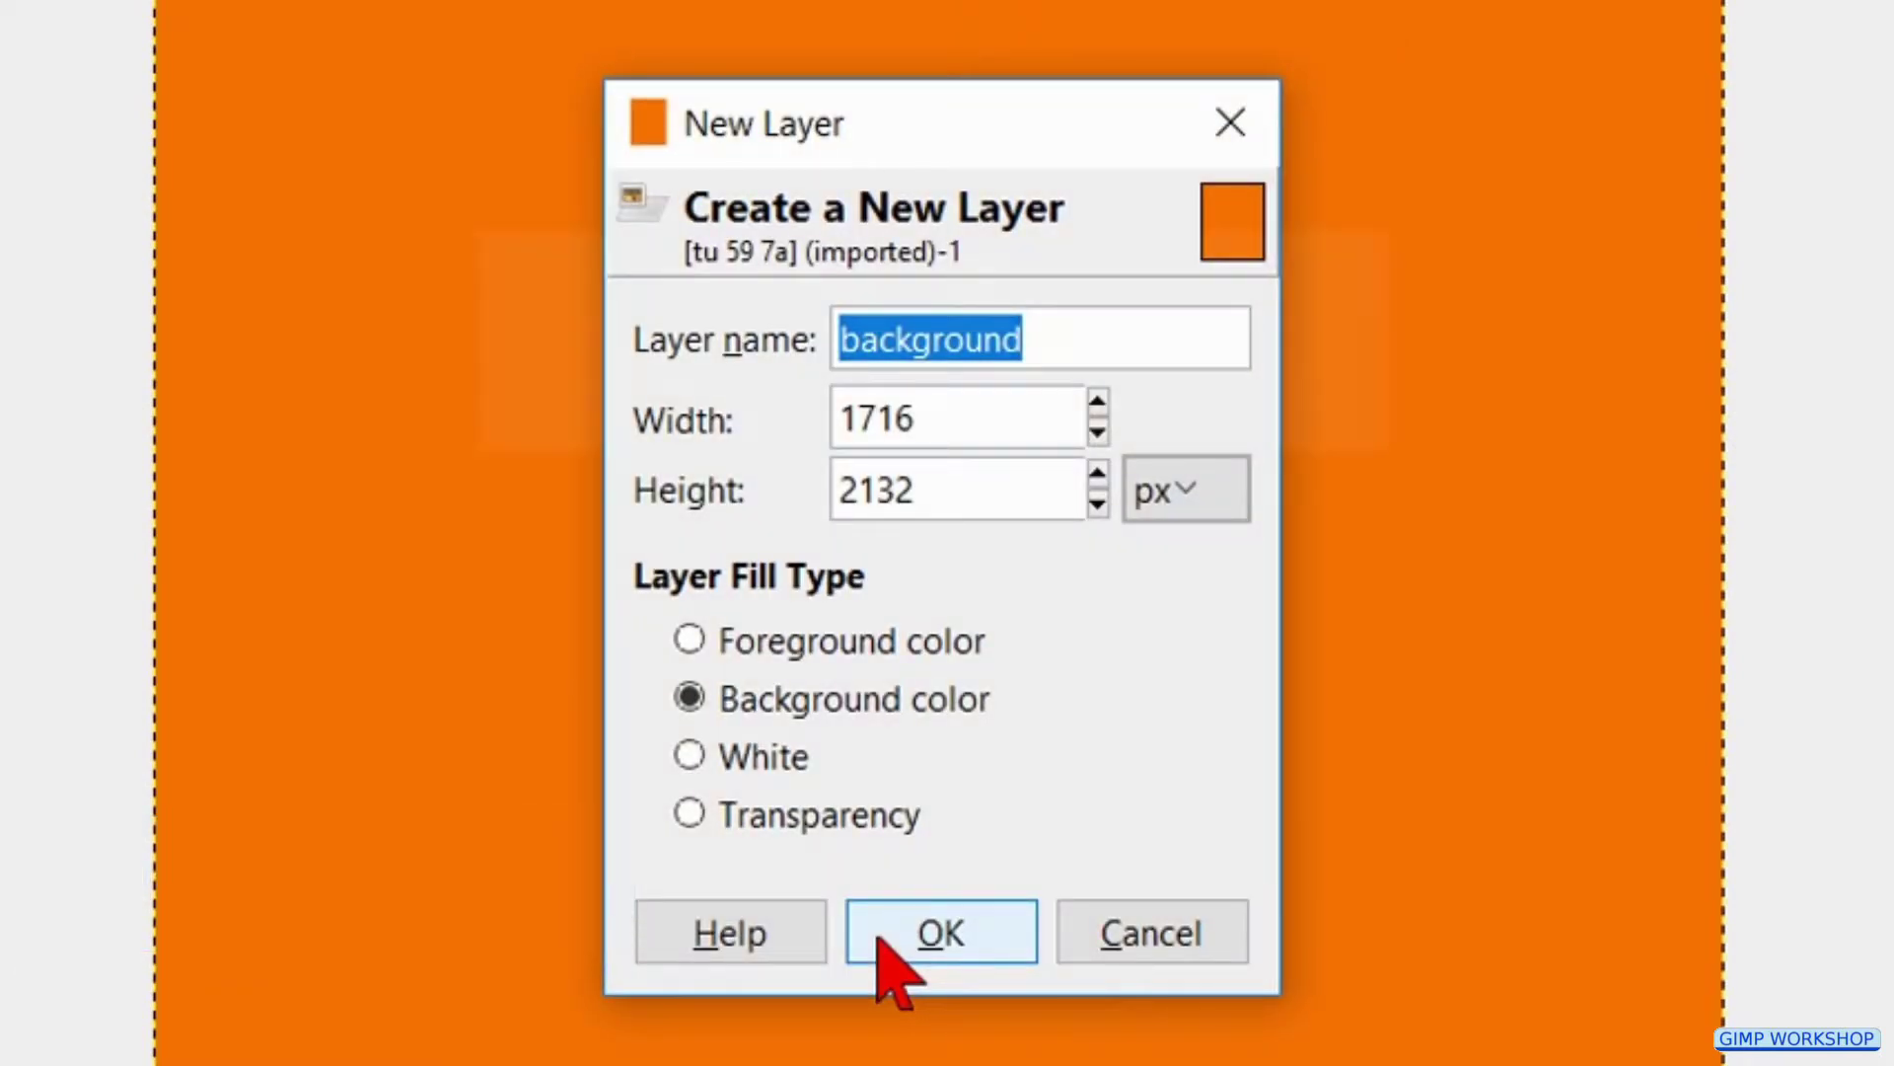
Add a second layer named vignet filled with the black foreground colour
text(vignet)
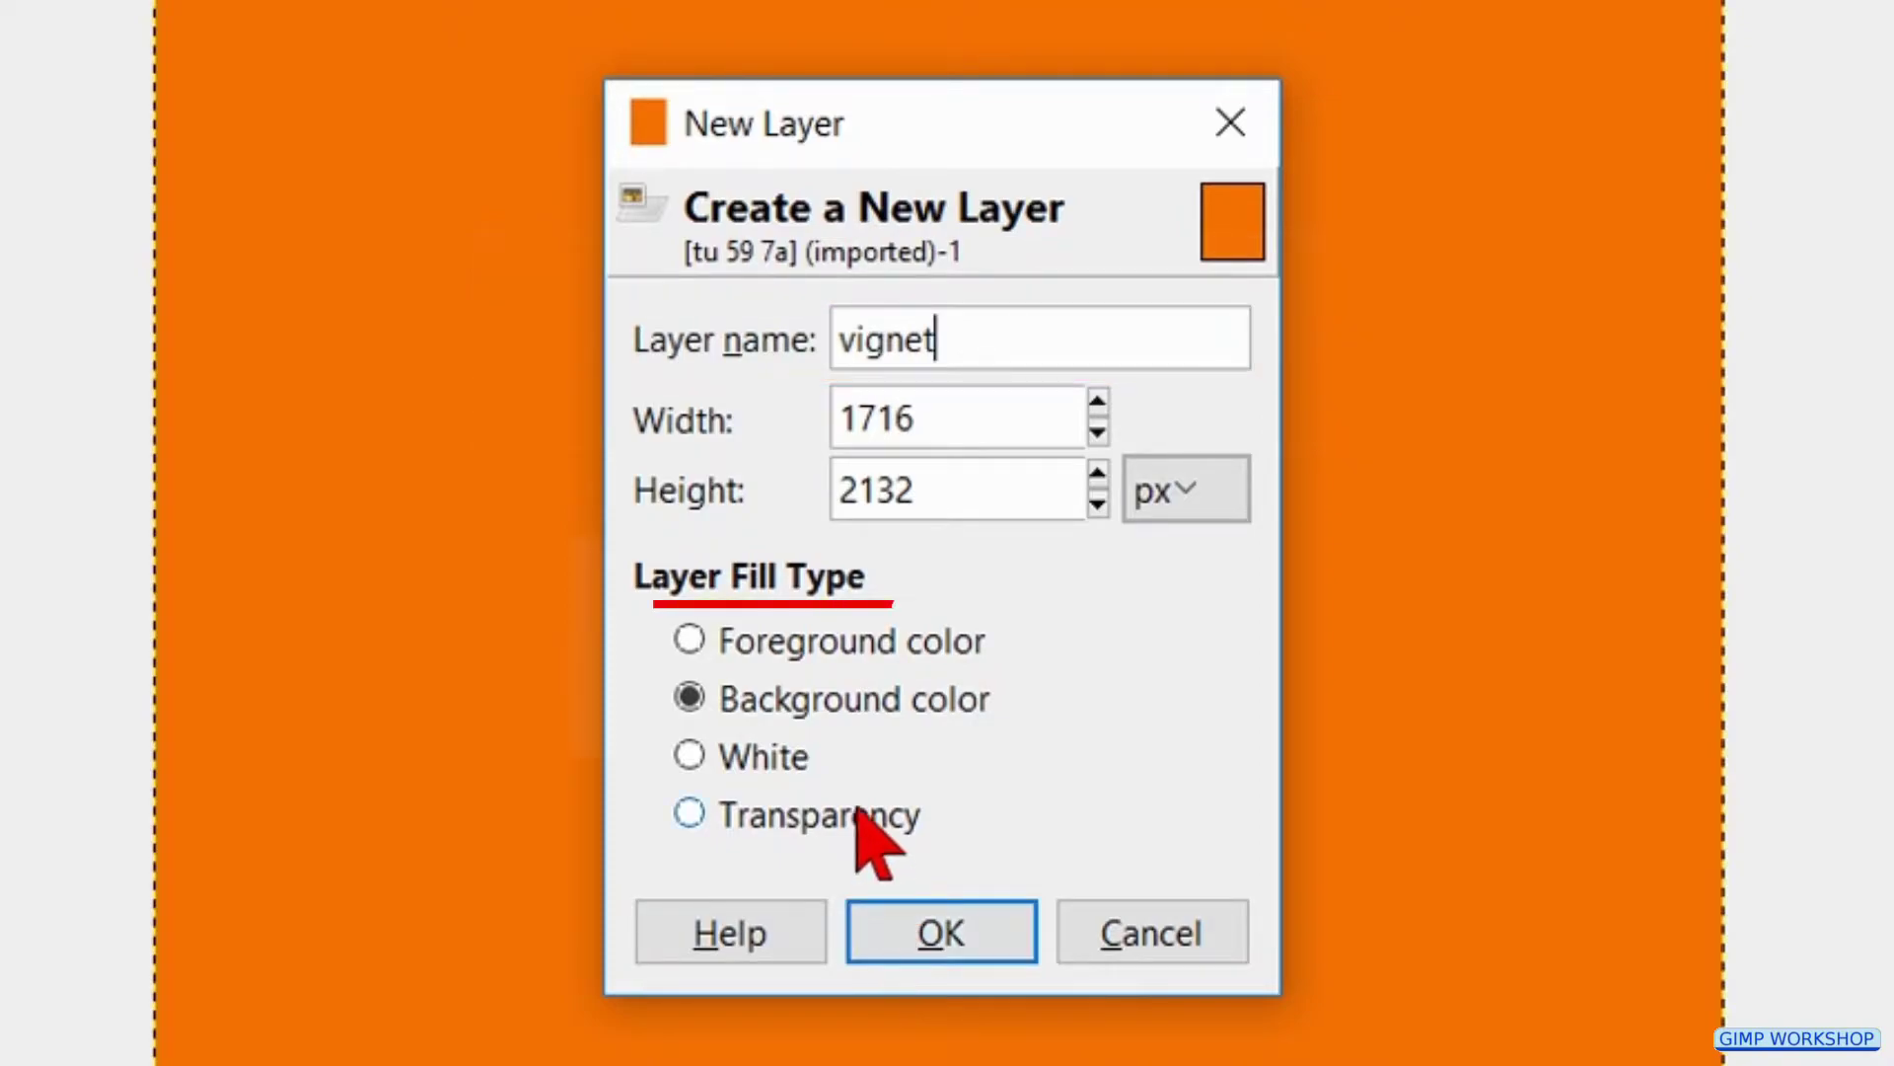
click(796, 628)
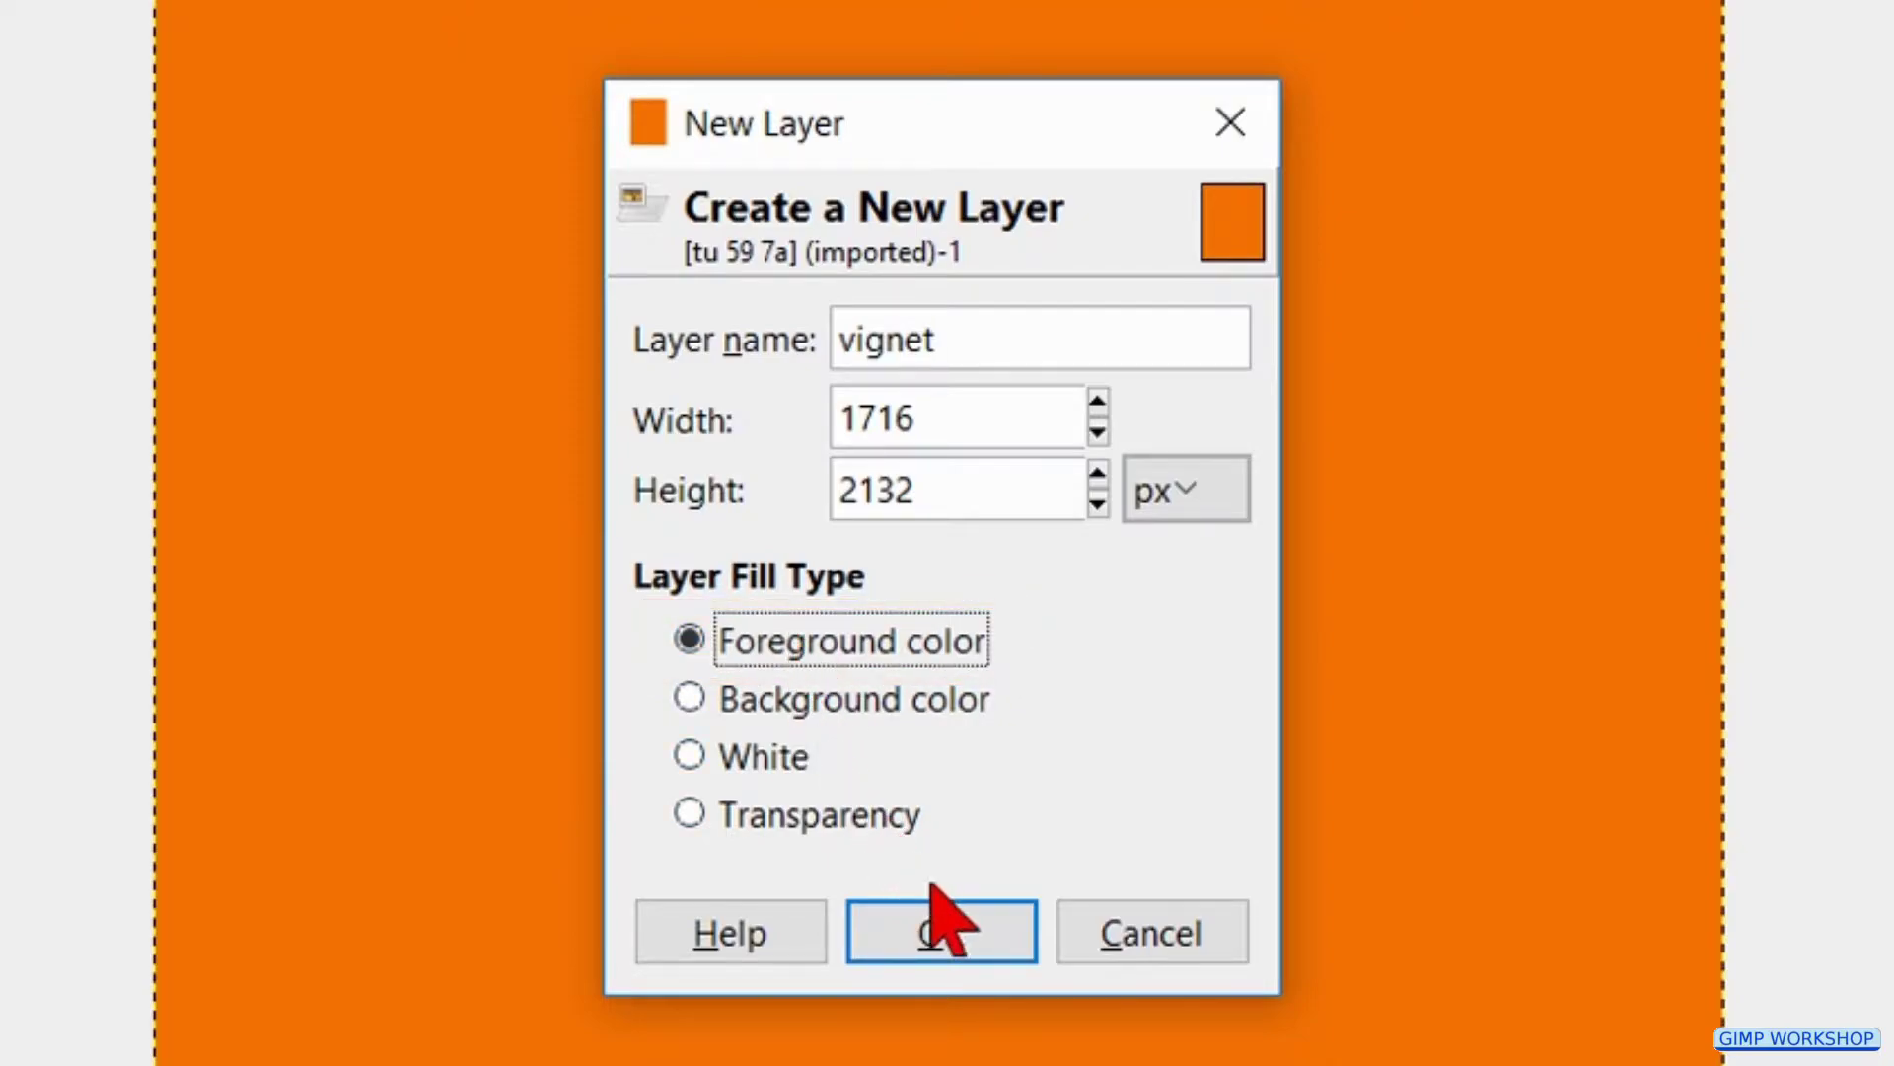
click(965, 939)
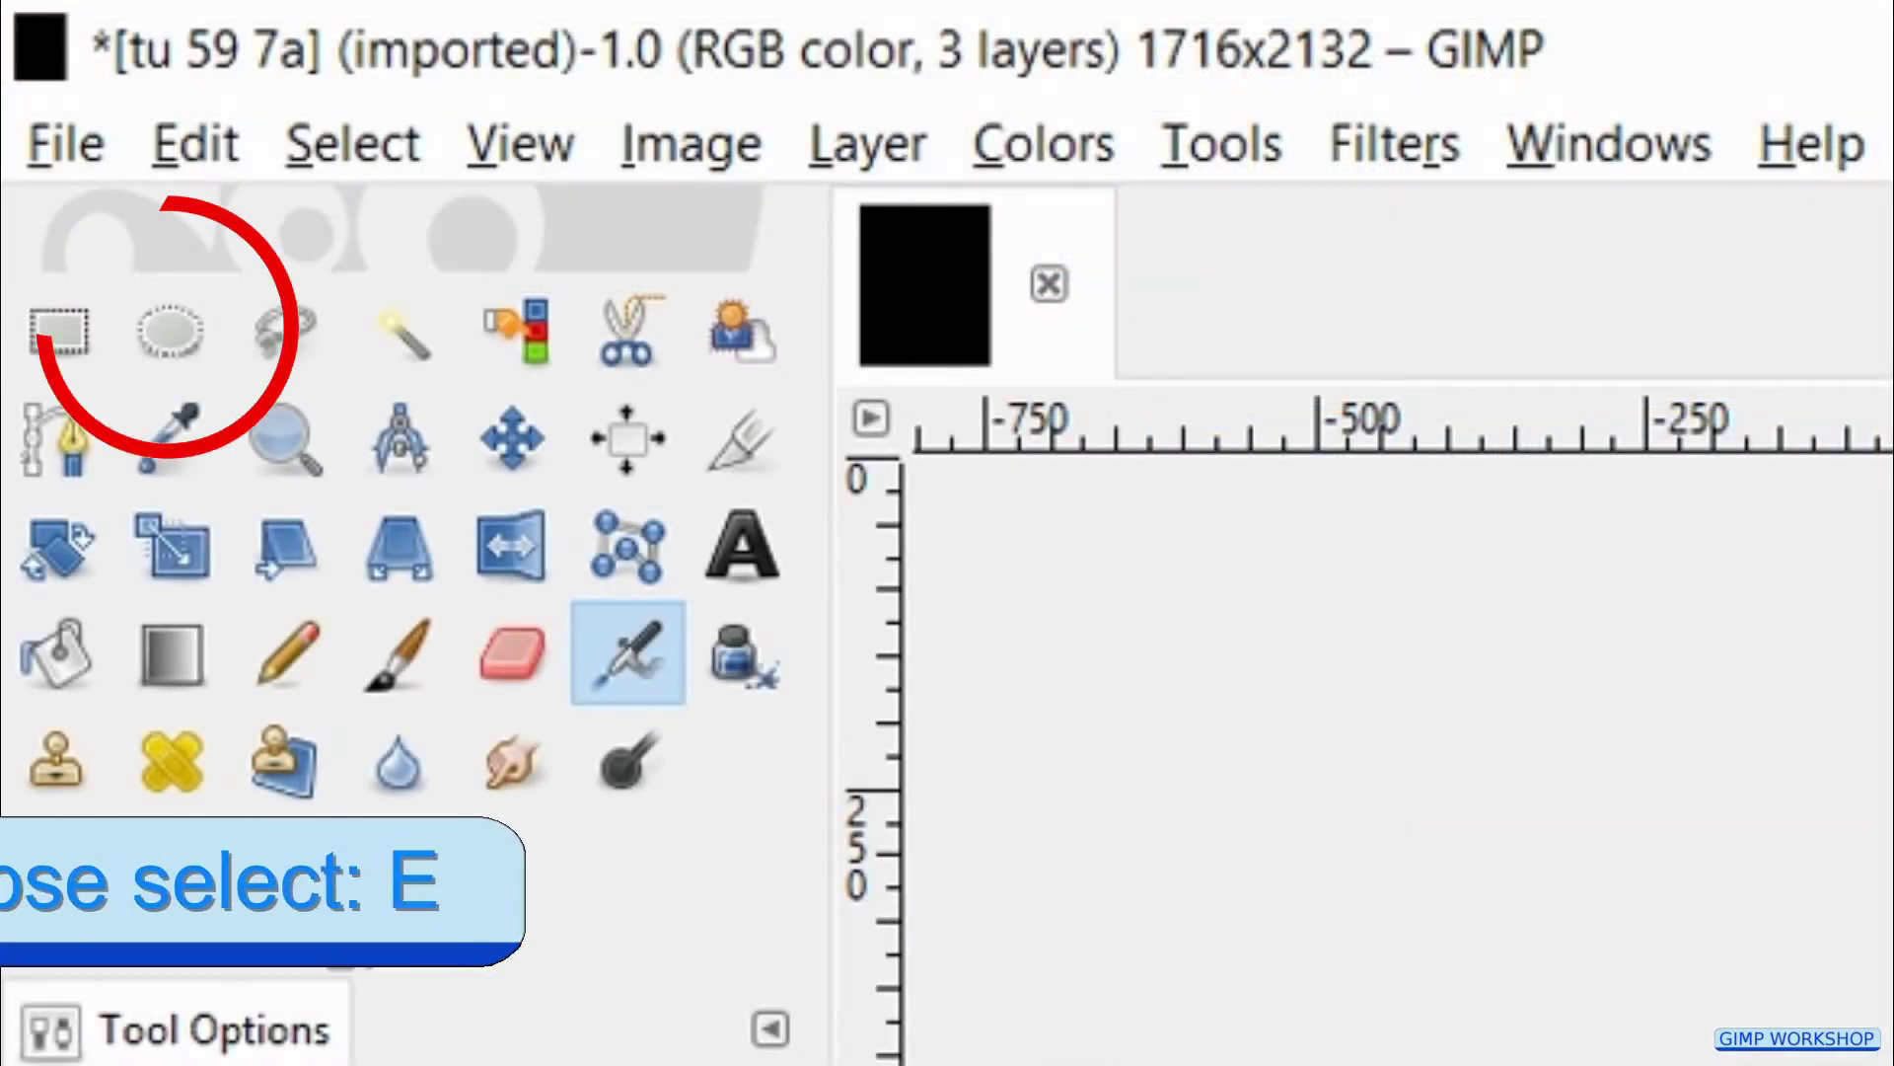
Cut a 300 px–feathered oval hole from the centre of the black vignet layer, then deselect
key(e)
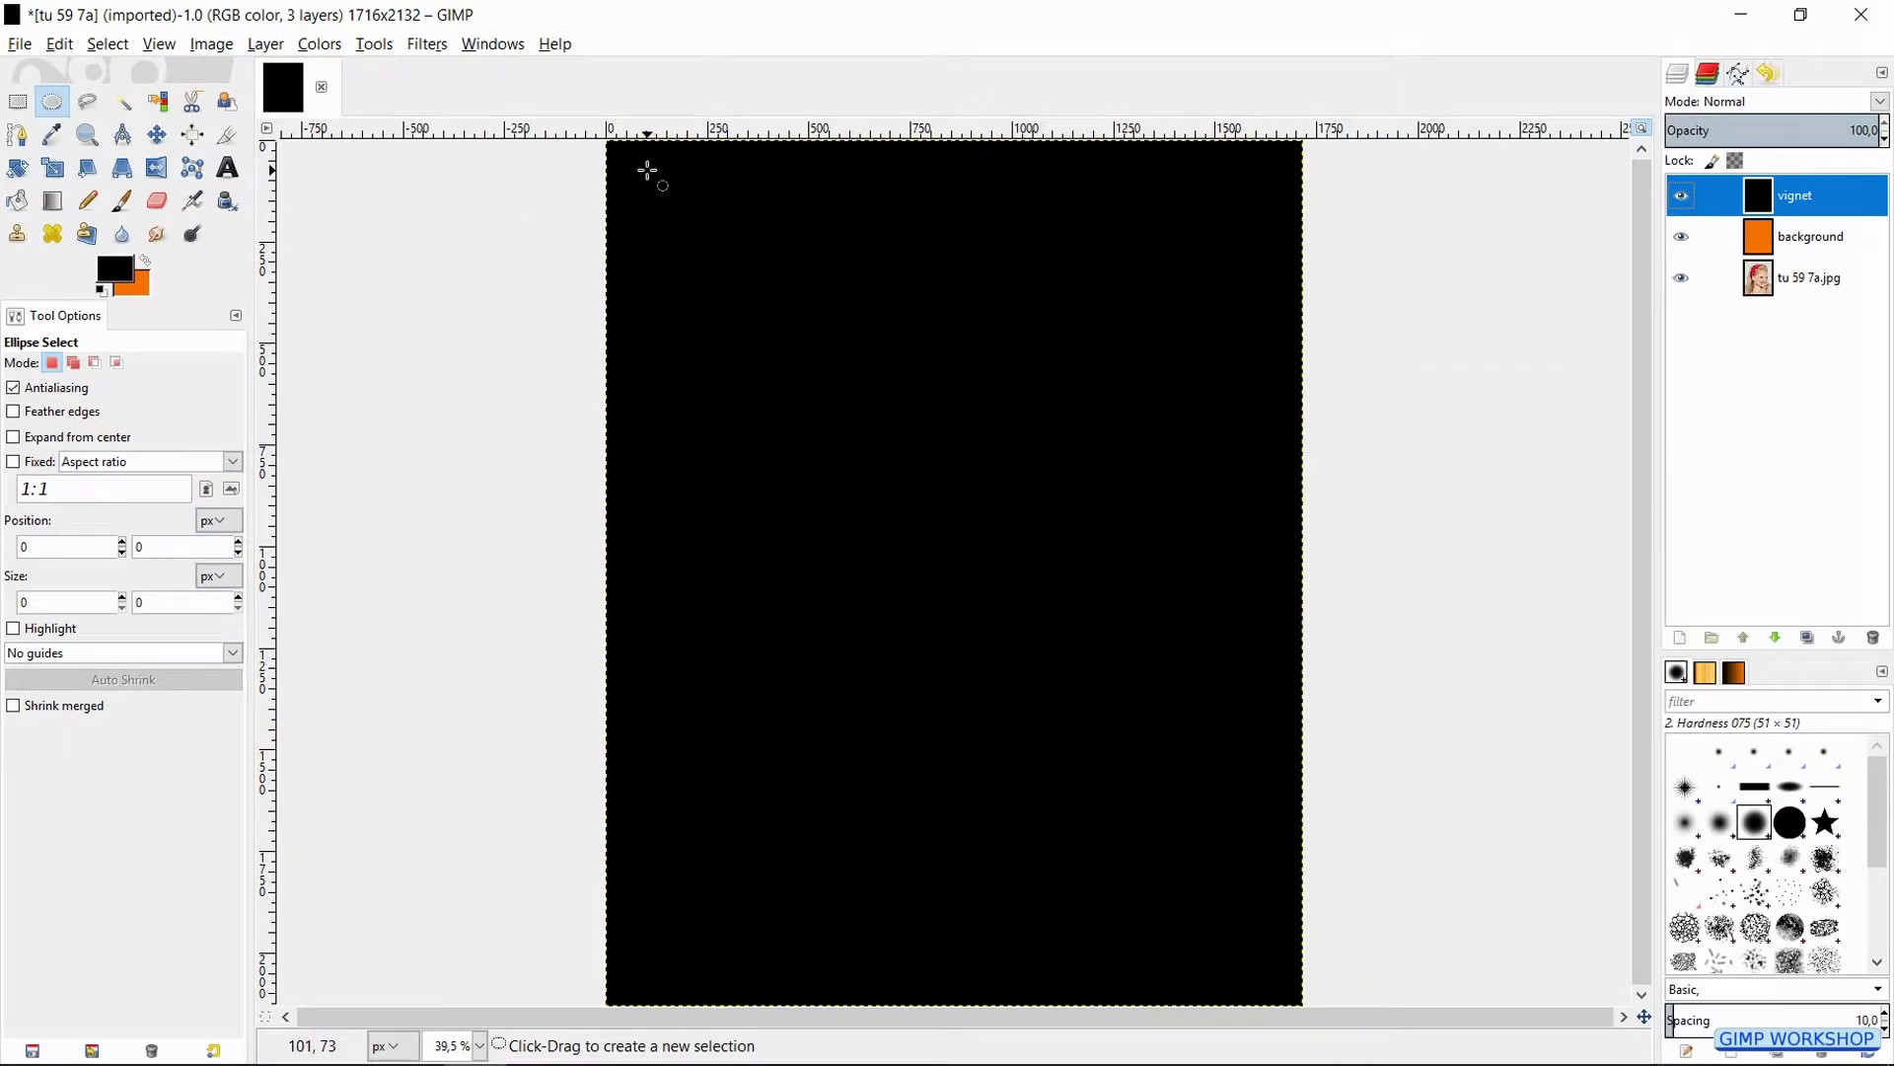
drag(647, 171, 1267, 967)
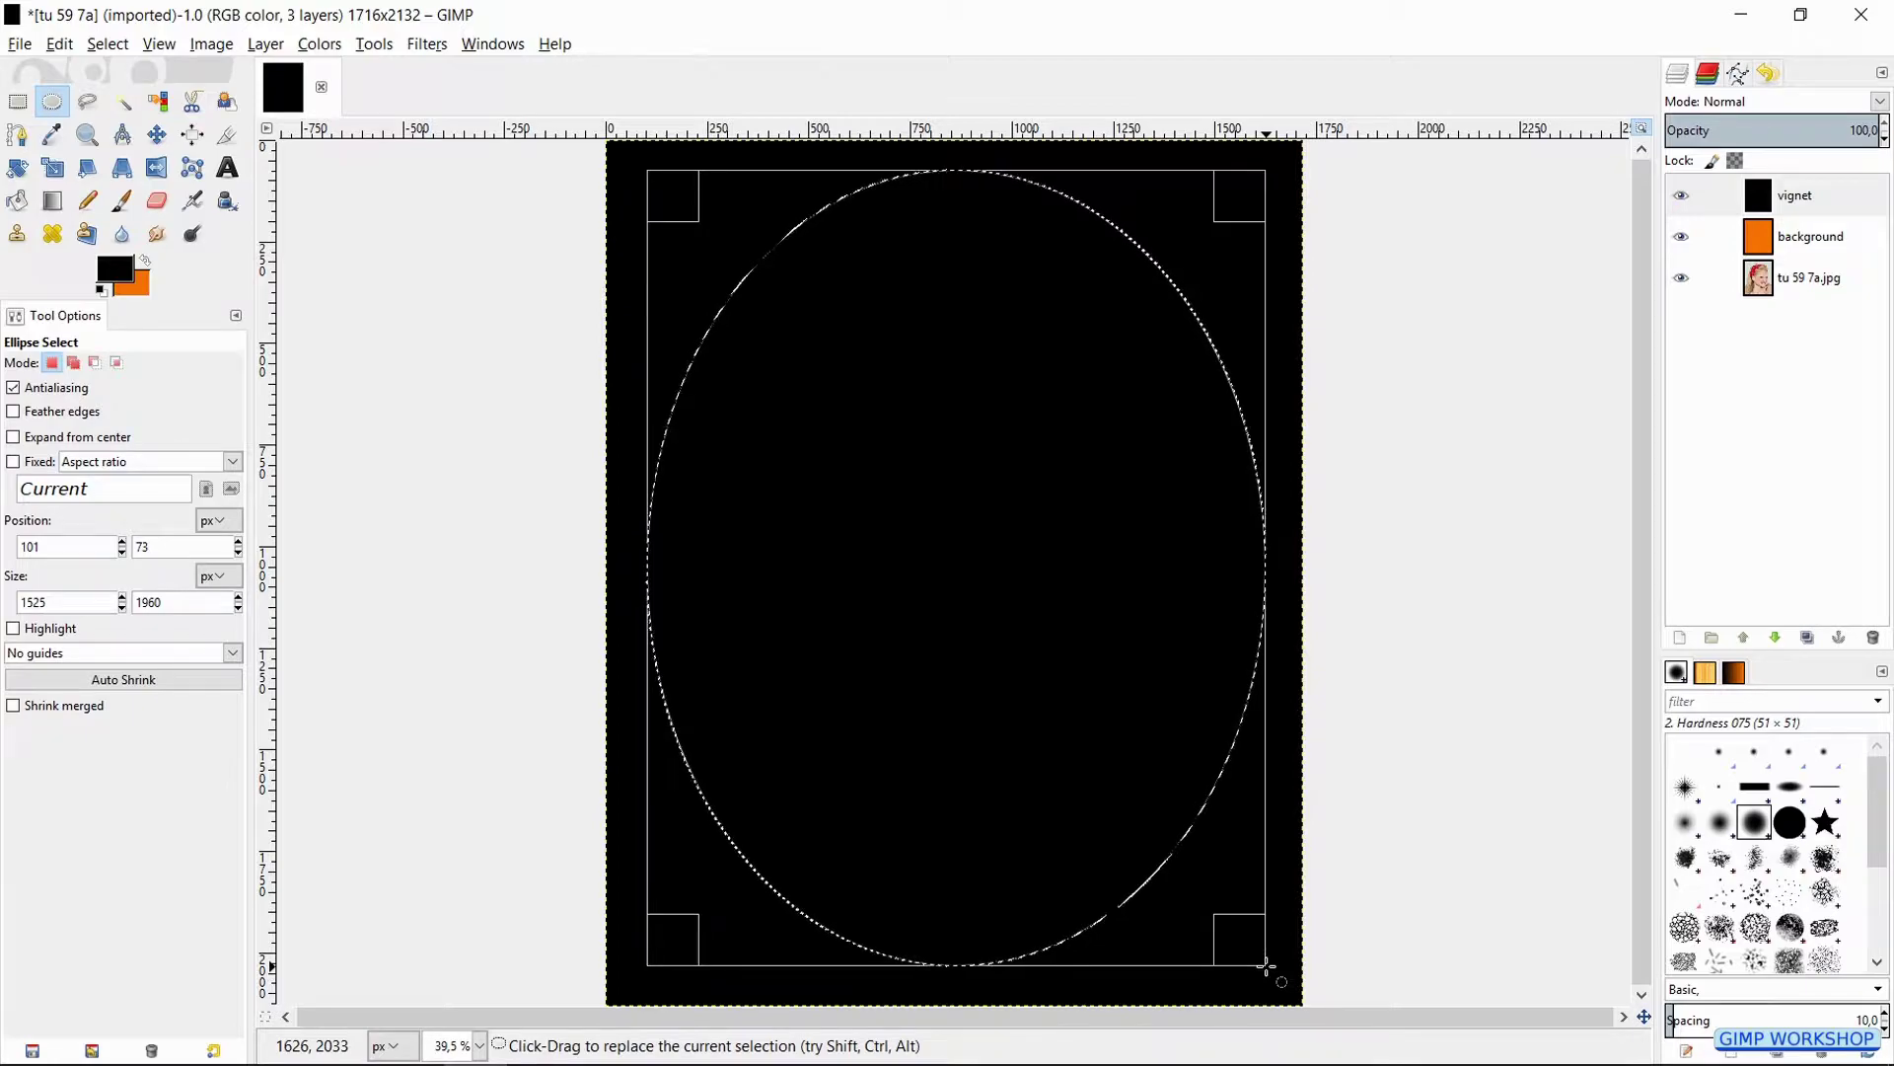
key(Return)
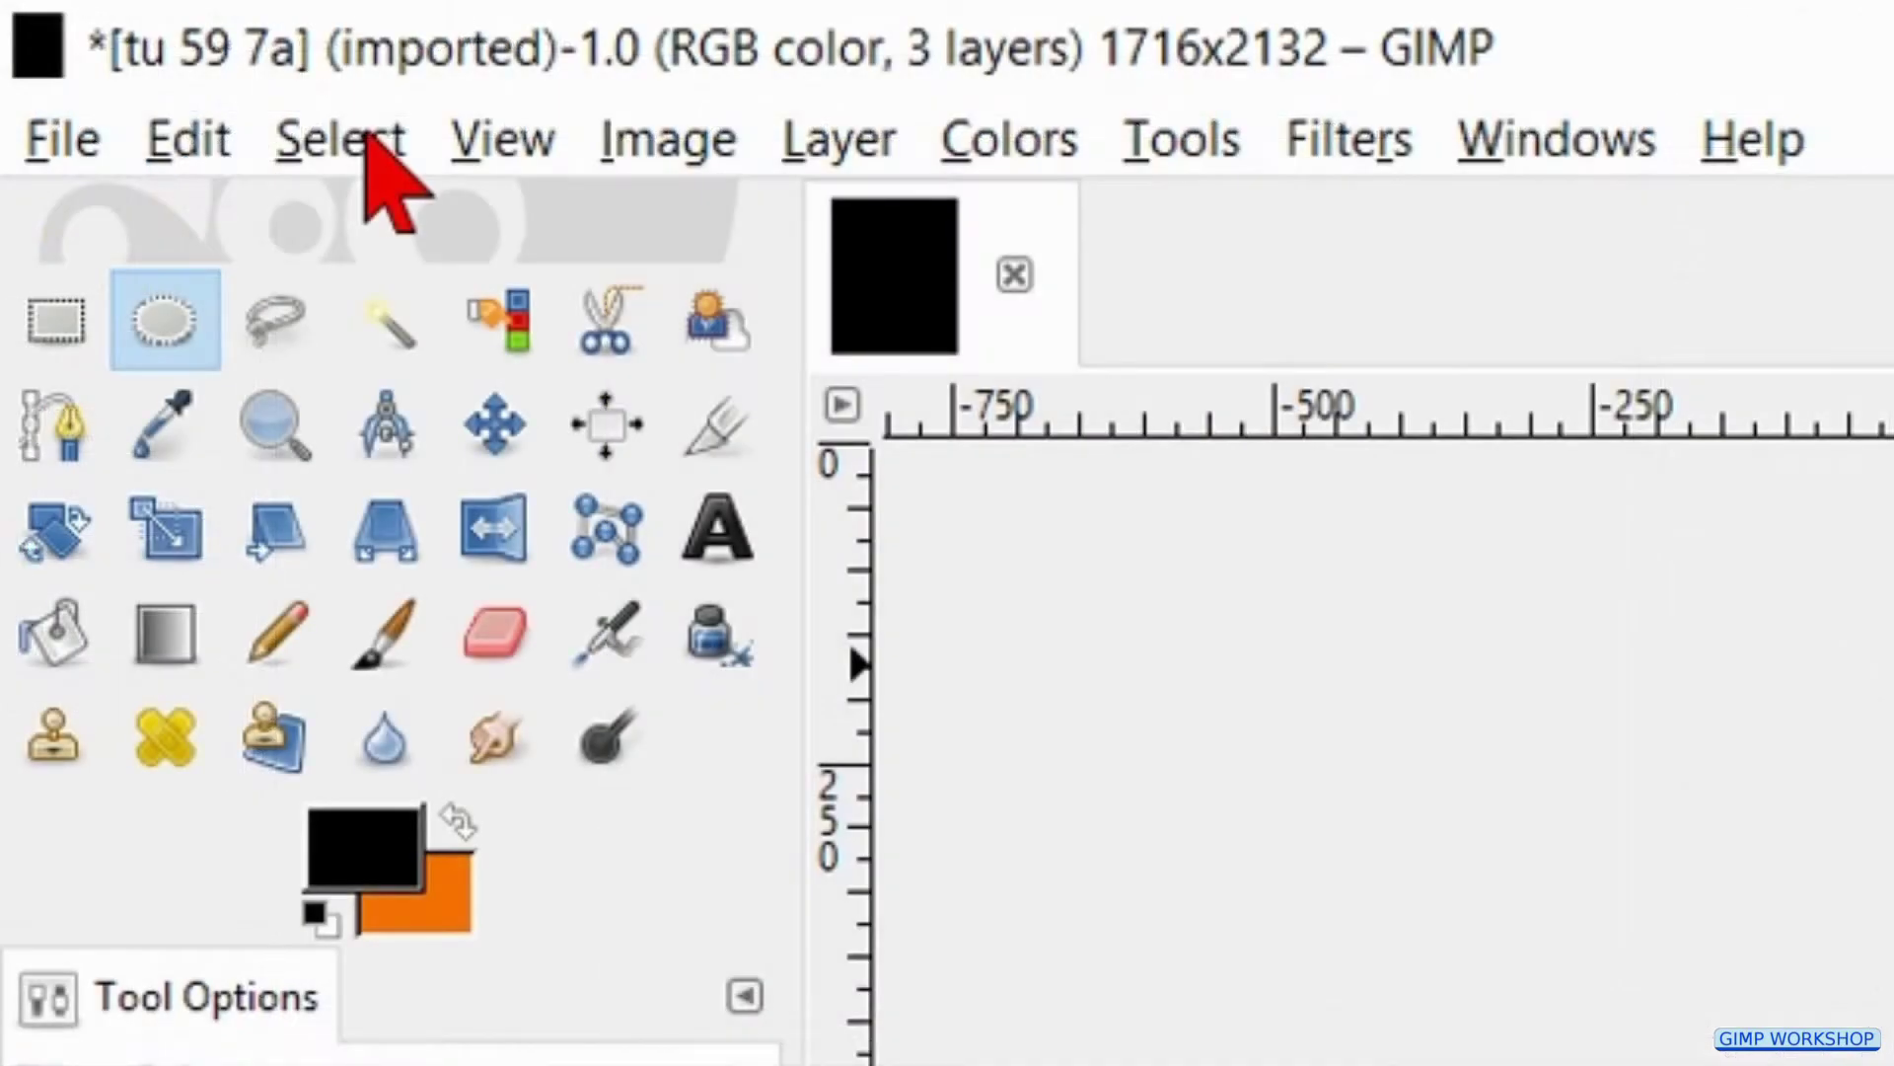
click(367, 138)
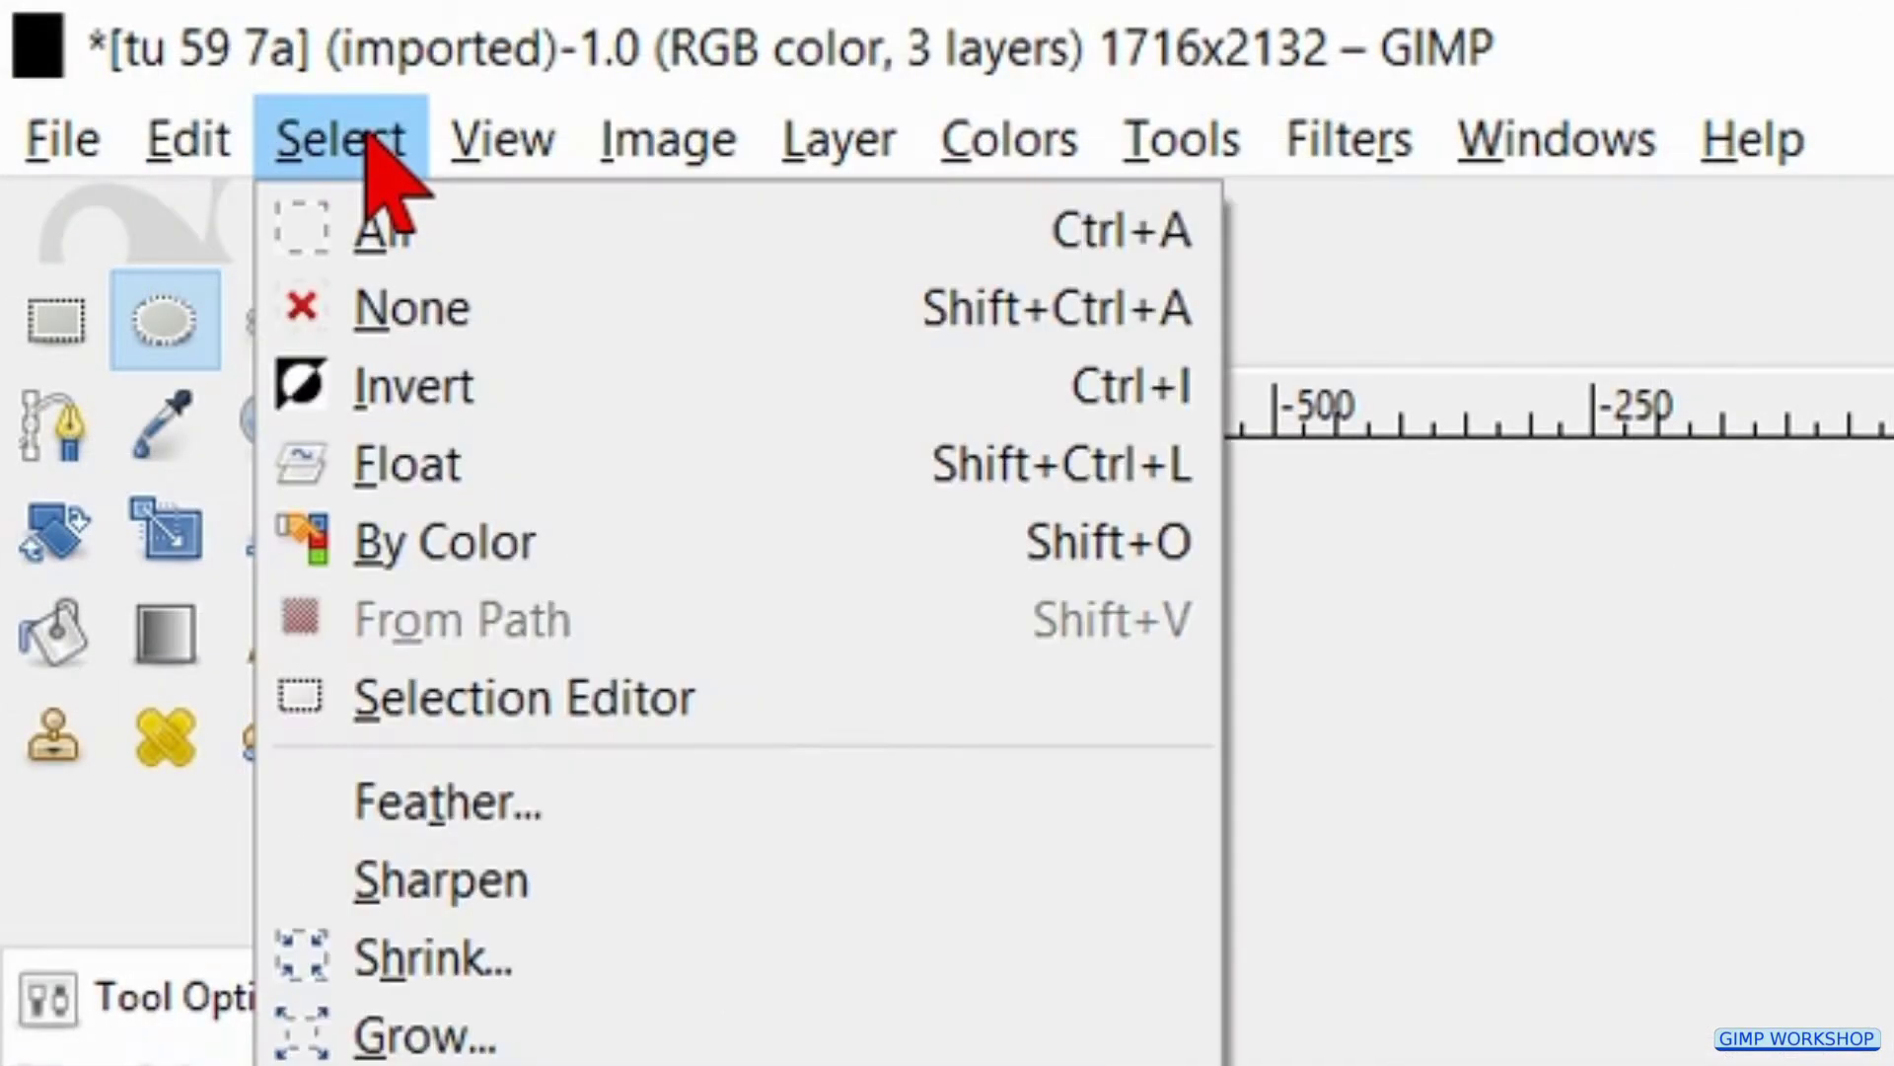
click(454, 794)
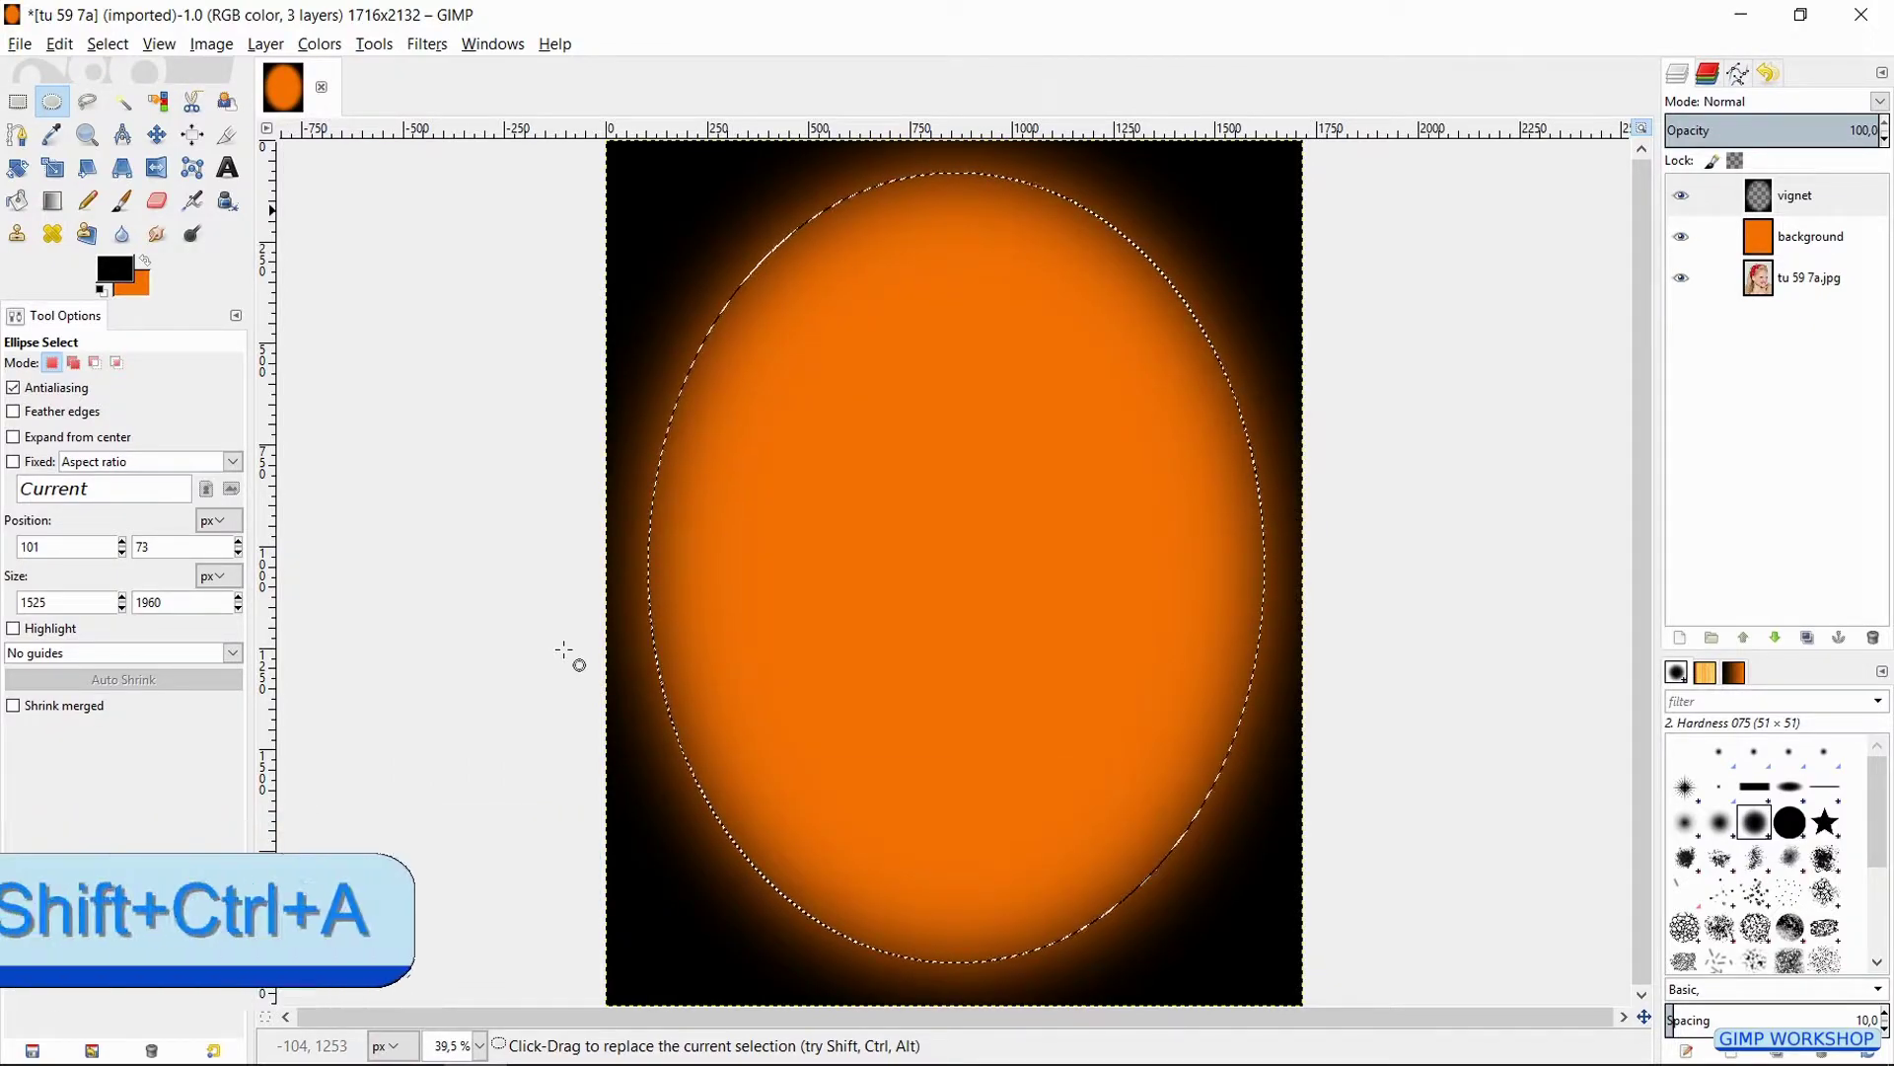
key(shift+ctrl+a)
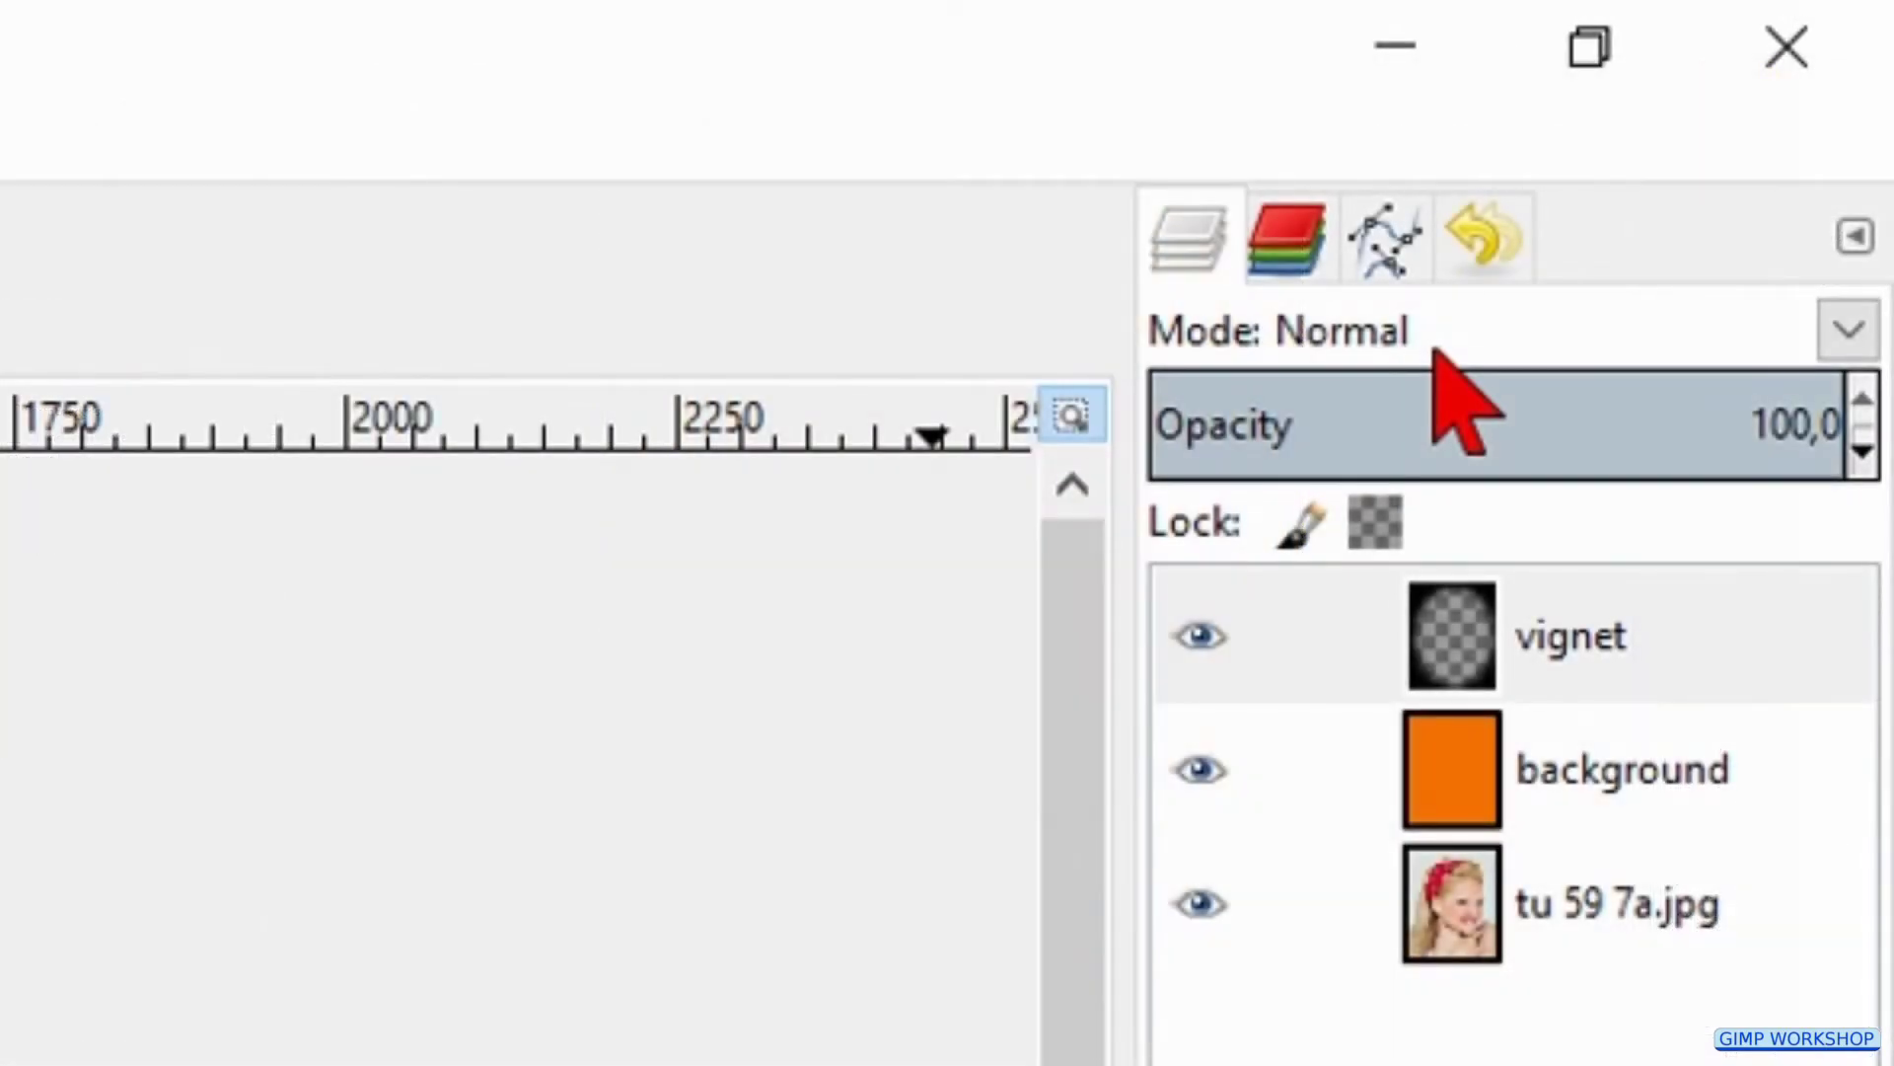
Set the vignet layer to Grain merge mode and move the photo layer to the top
click(1432, 346)
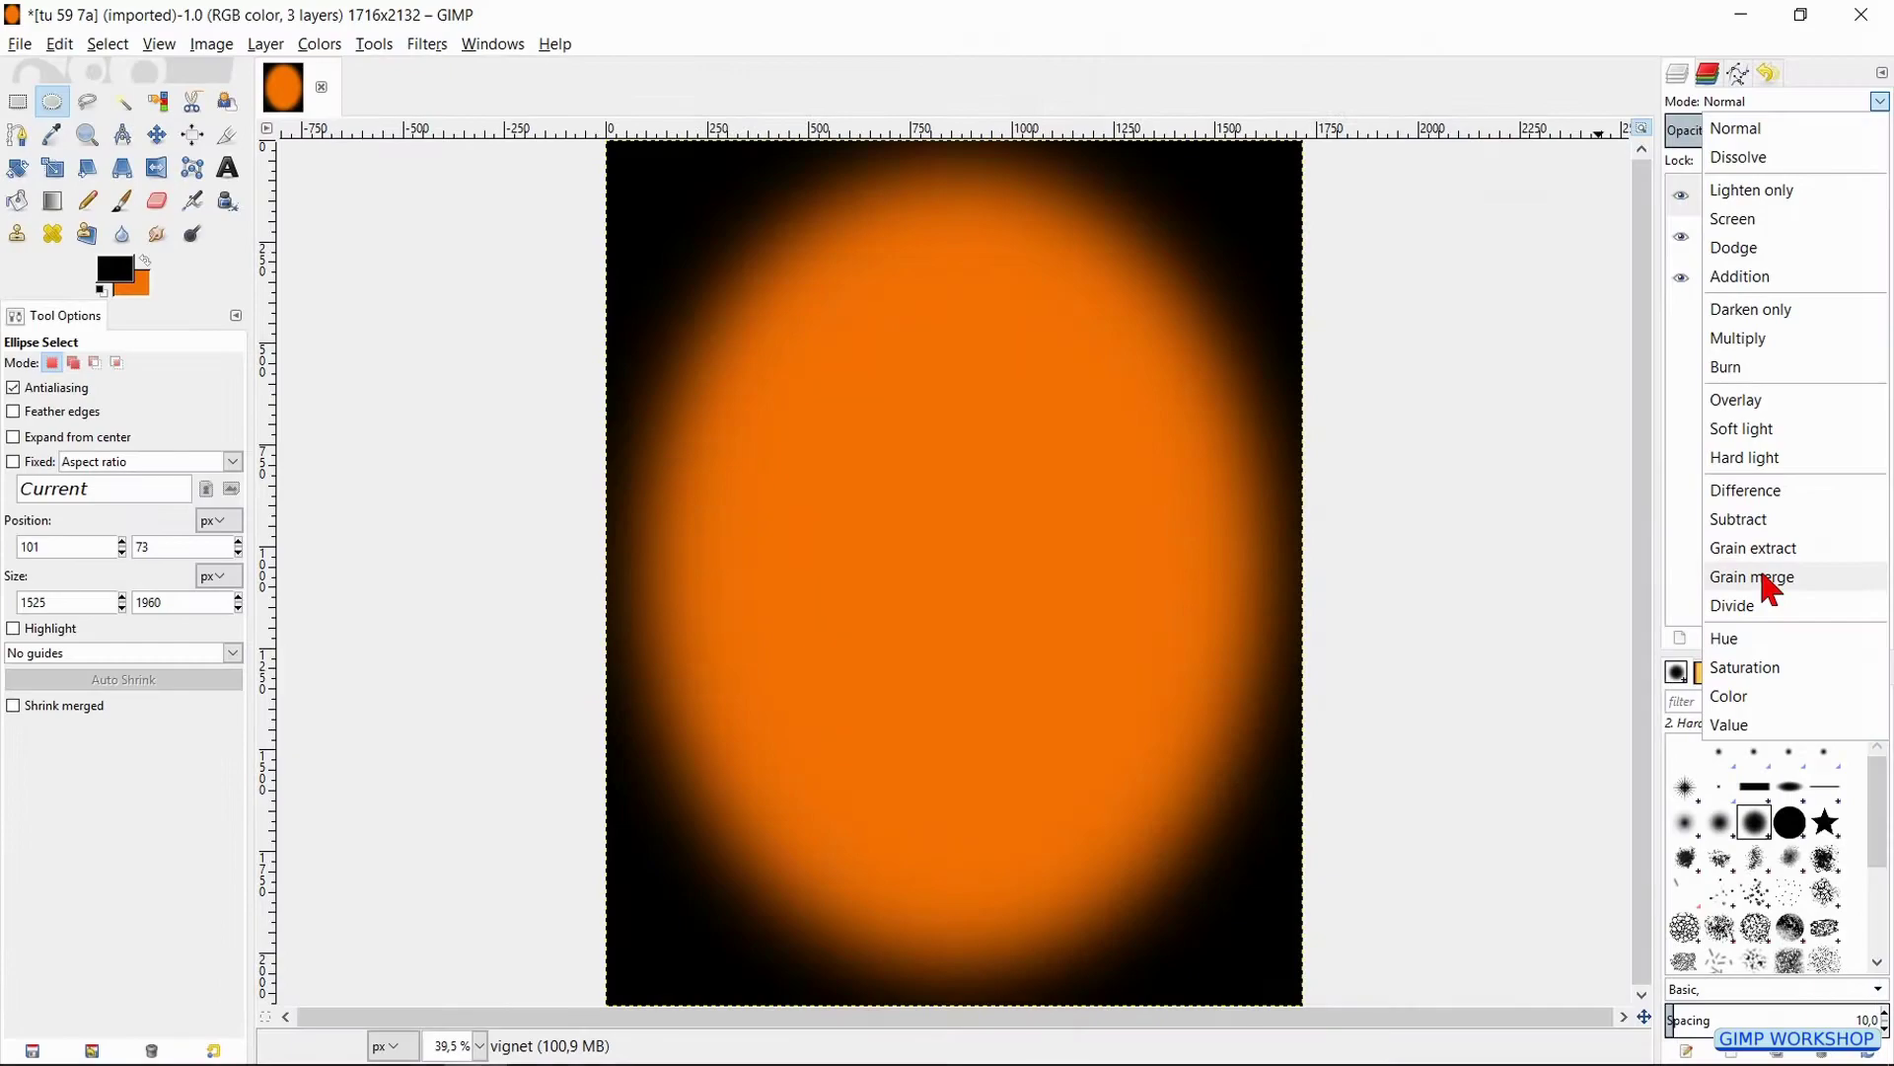
click(1470, 511)
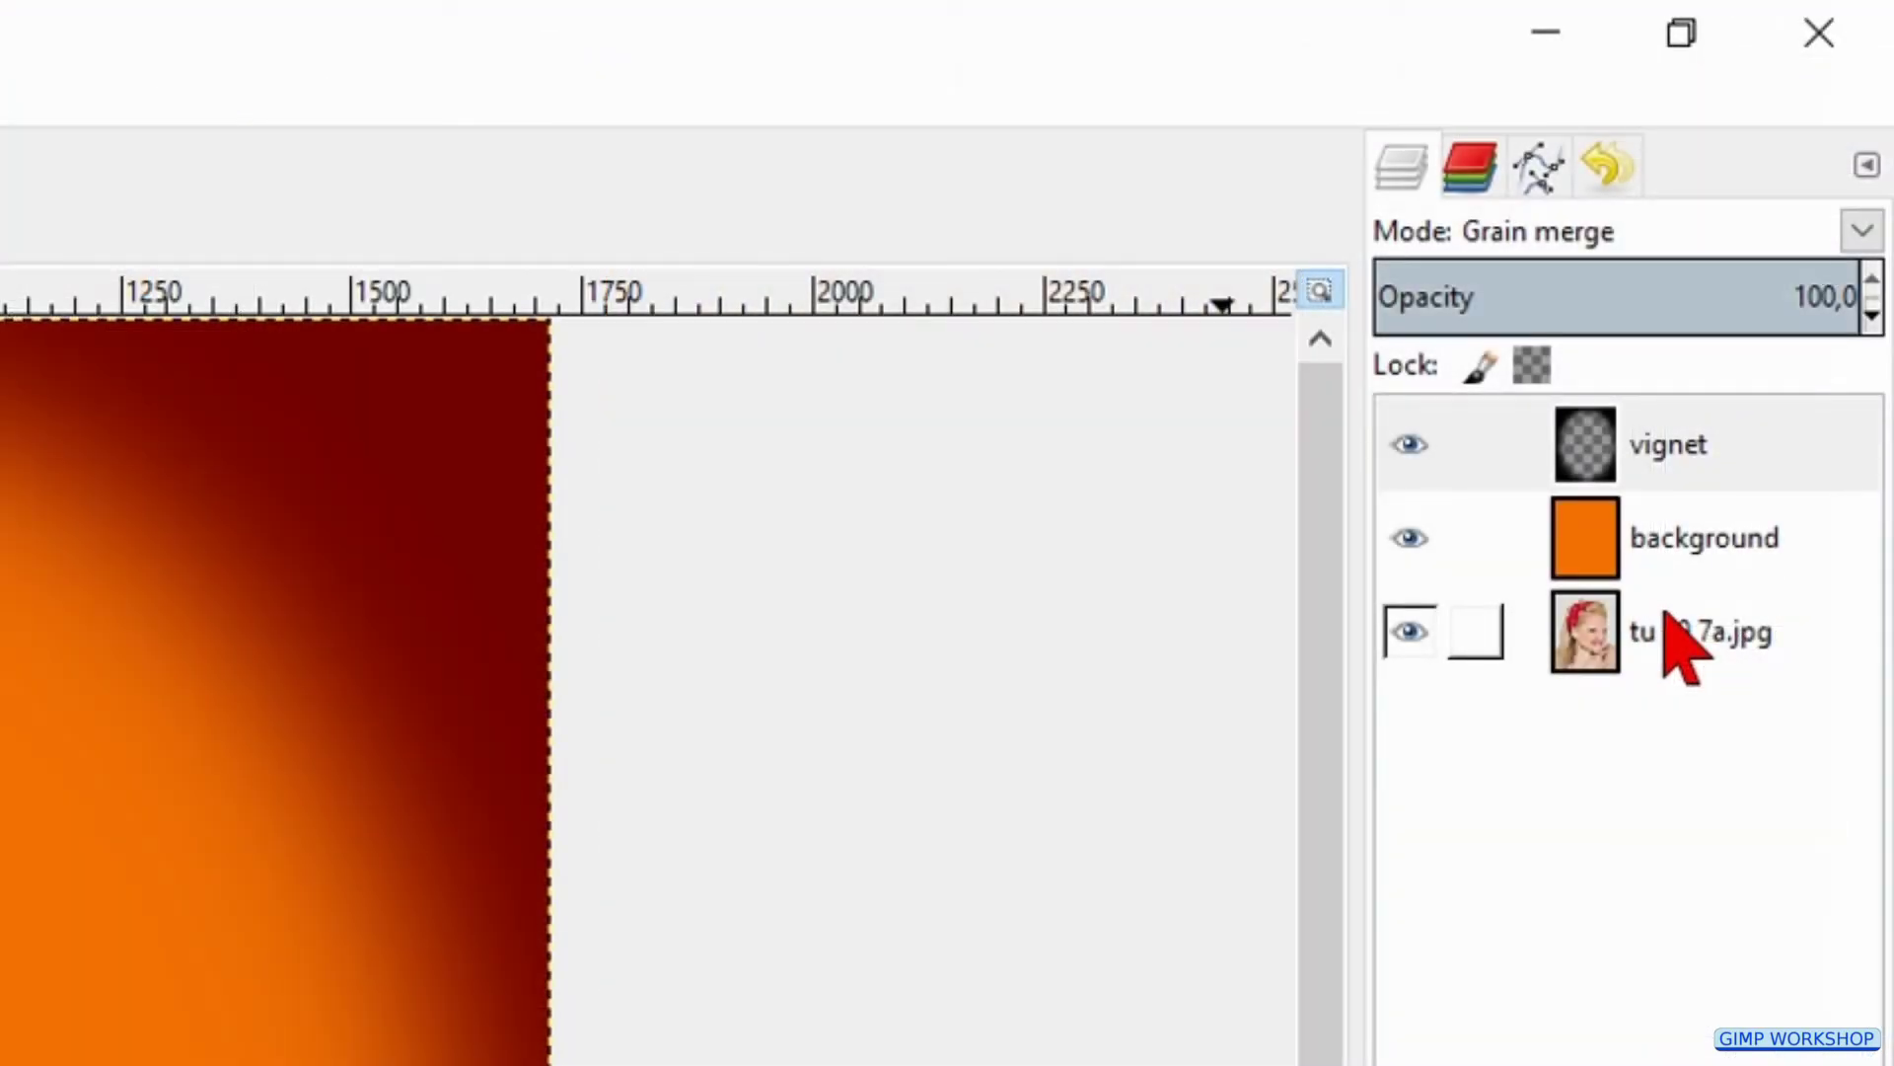
click(1800, 279)
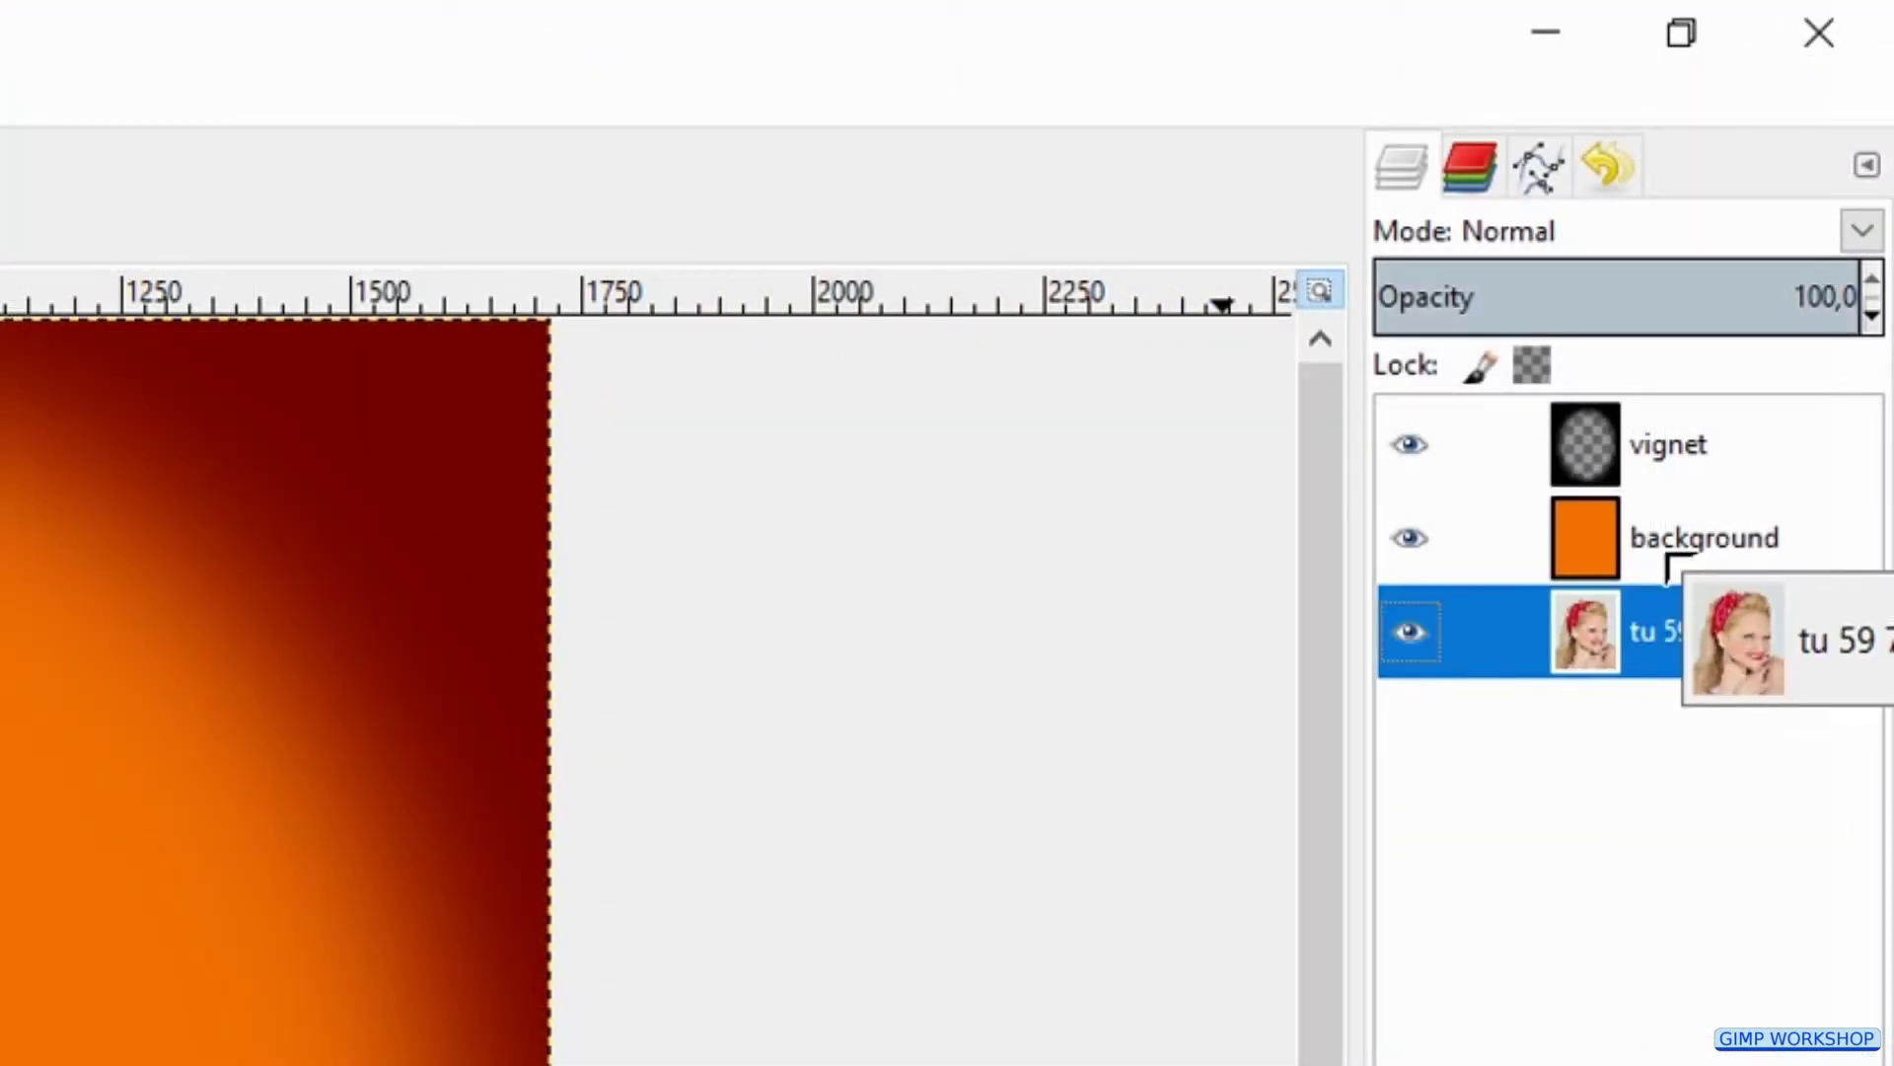
drag(1668, 561, 1658, 444)
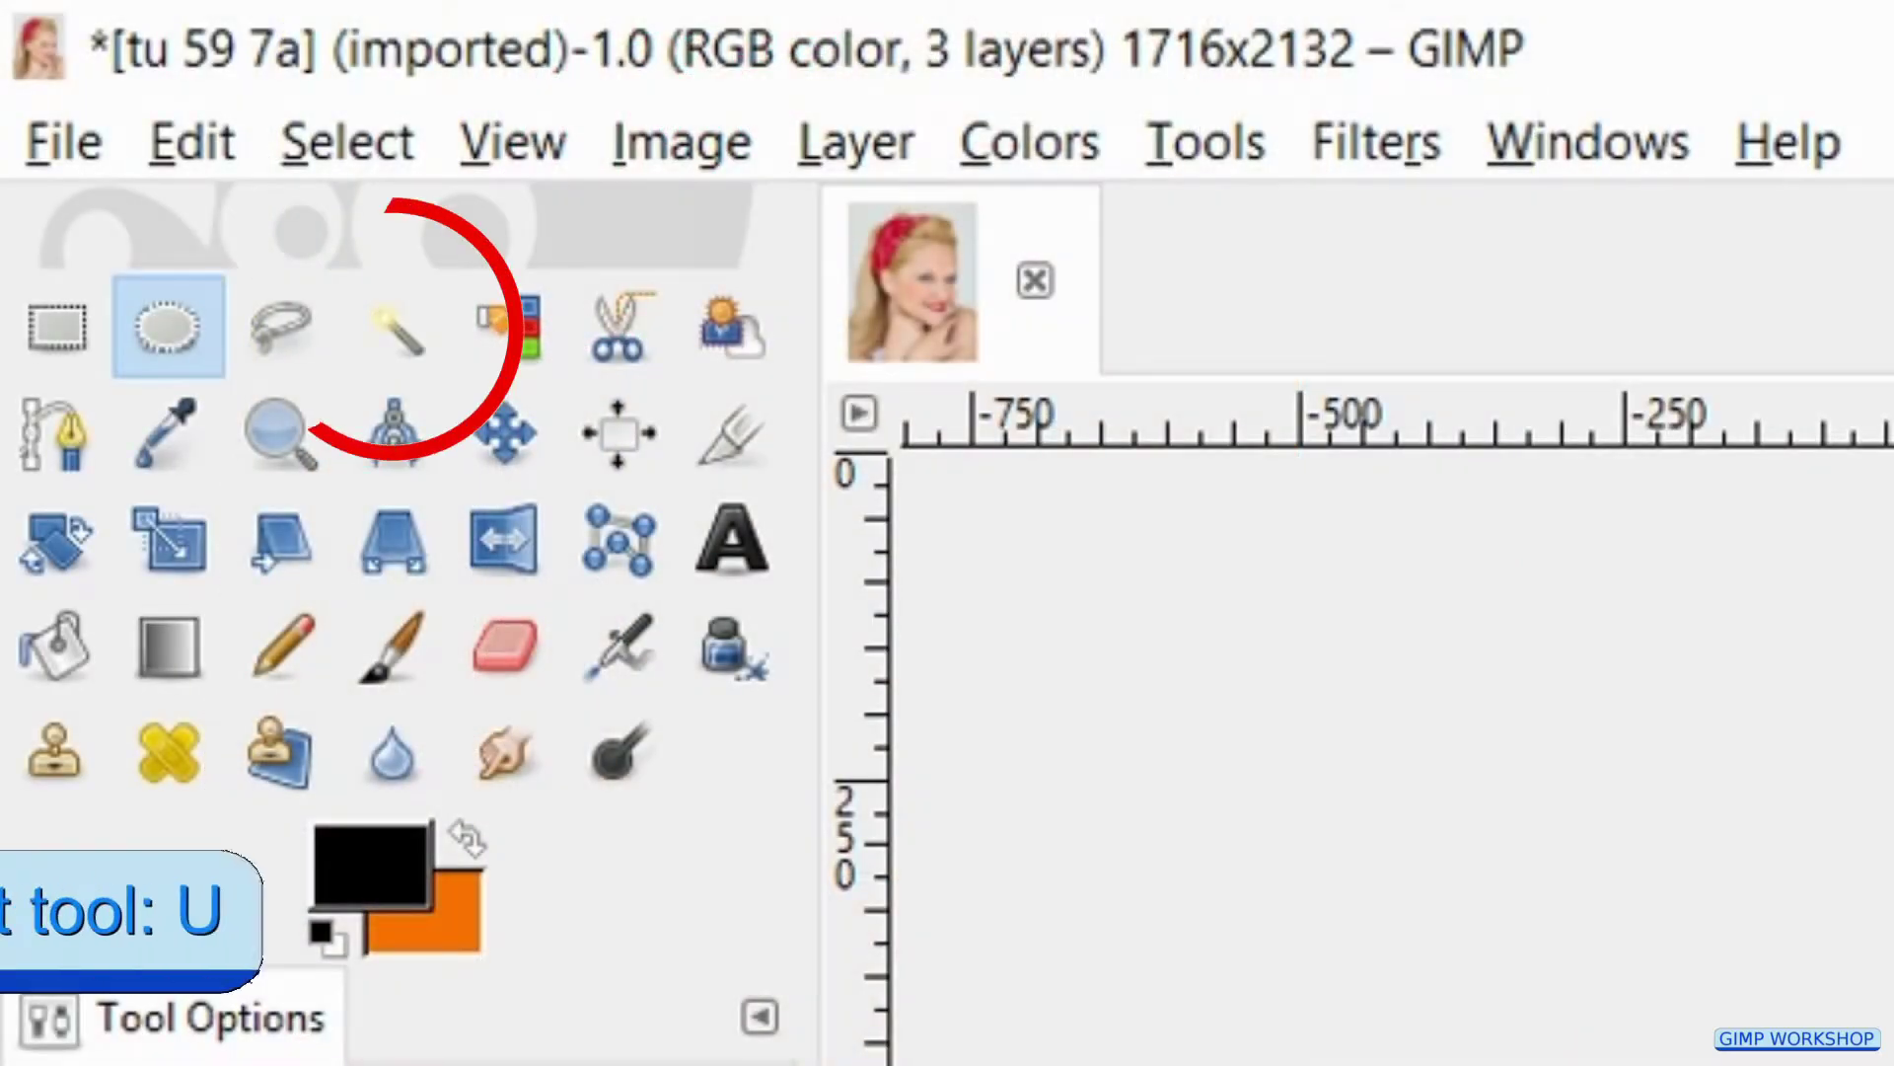
Select the light backdrop with Fuzzy Select and feather the selection by 10
key(u)
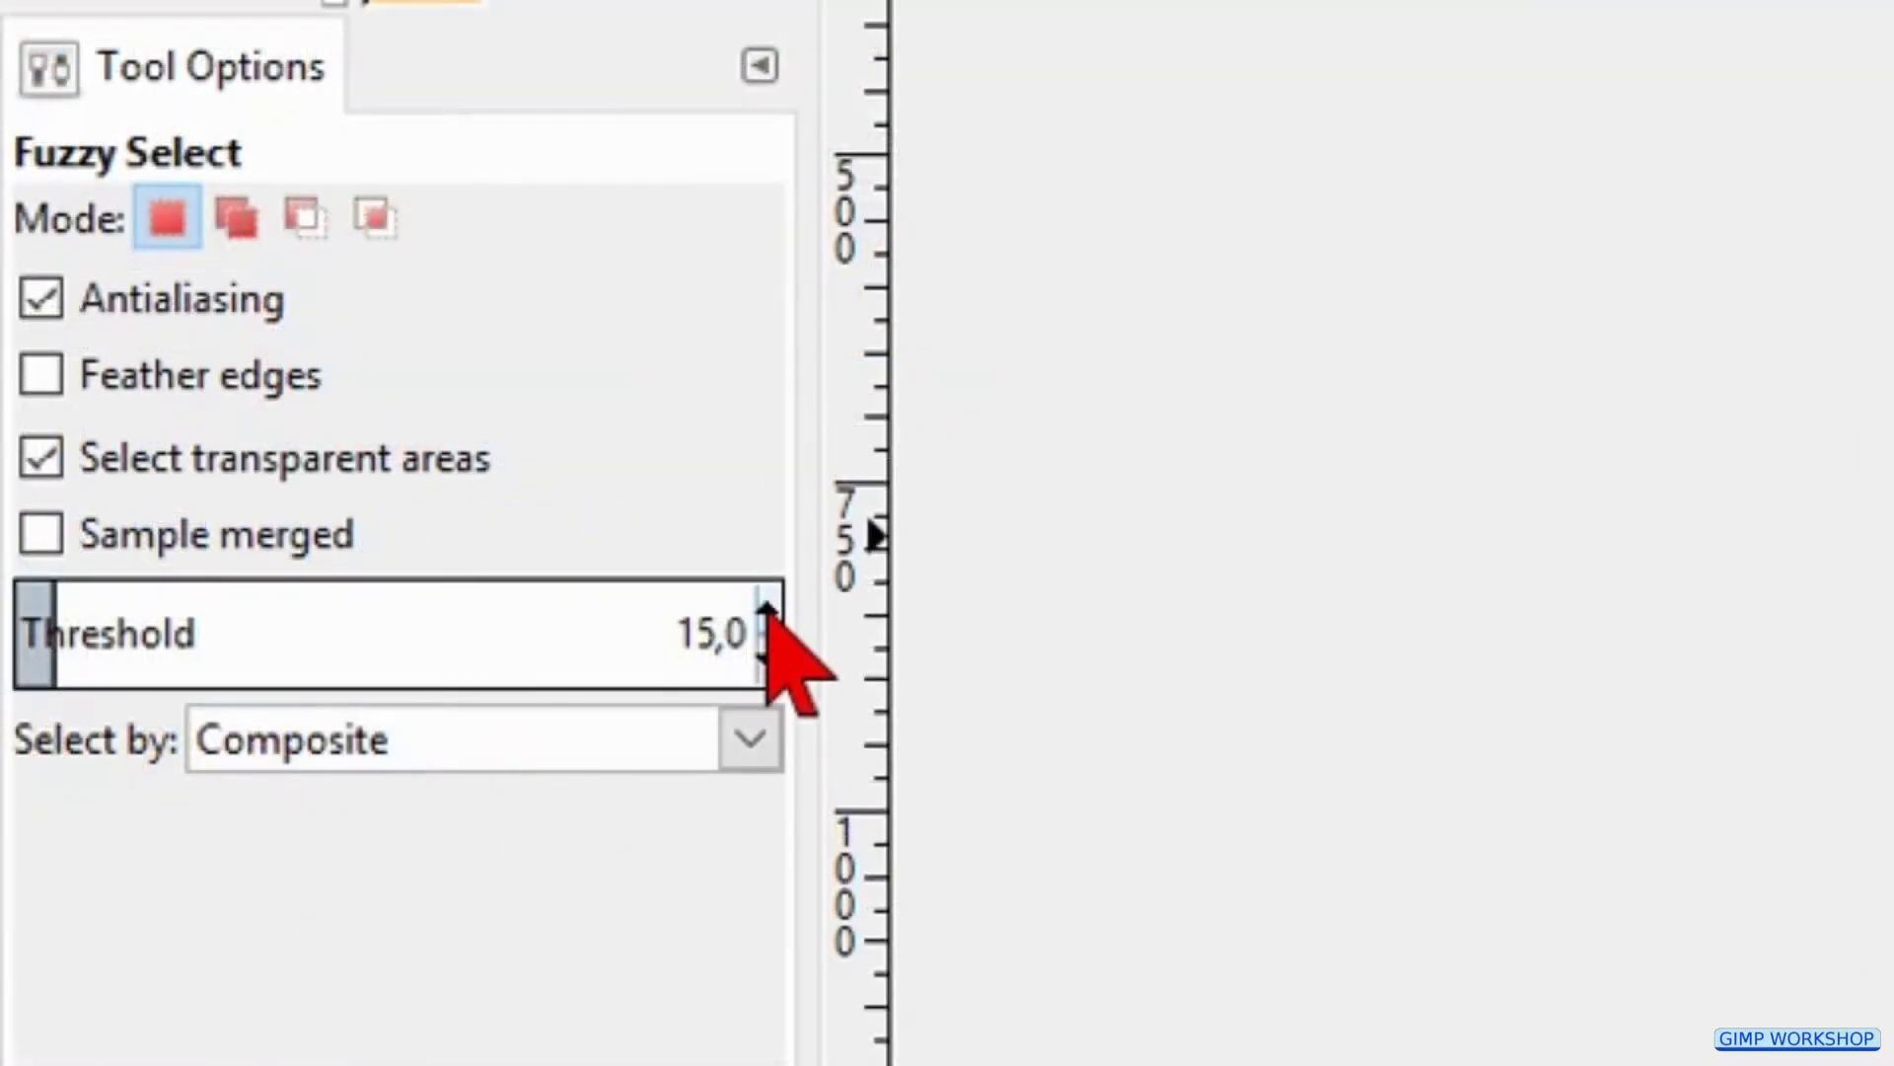
scroll(768, 611, up, 10)
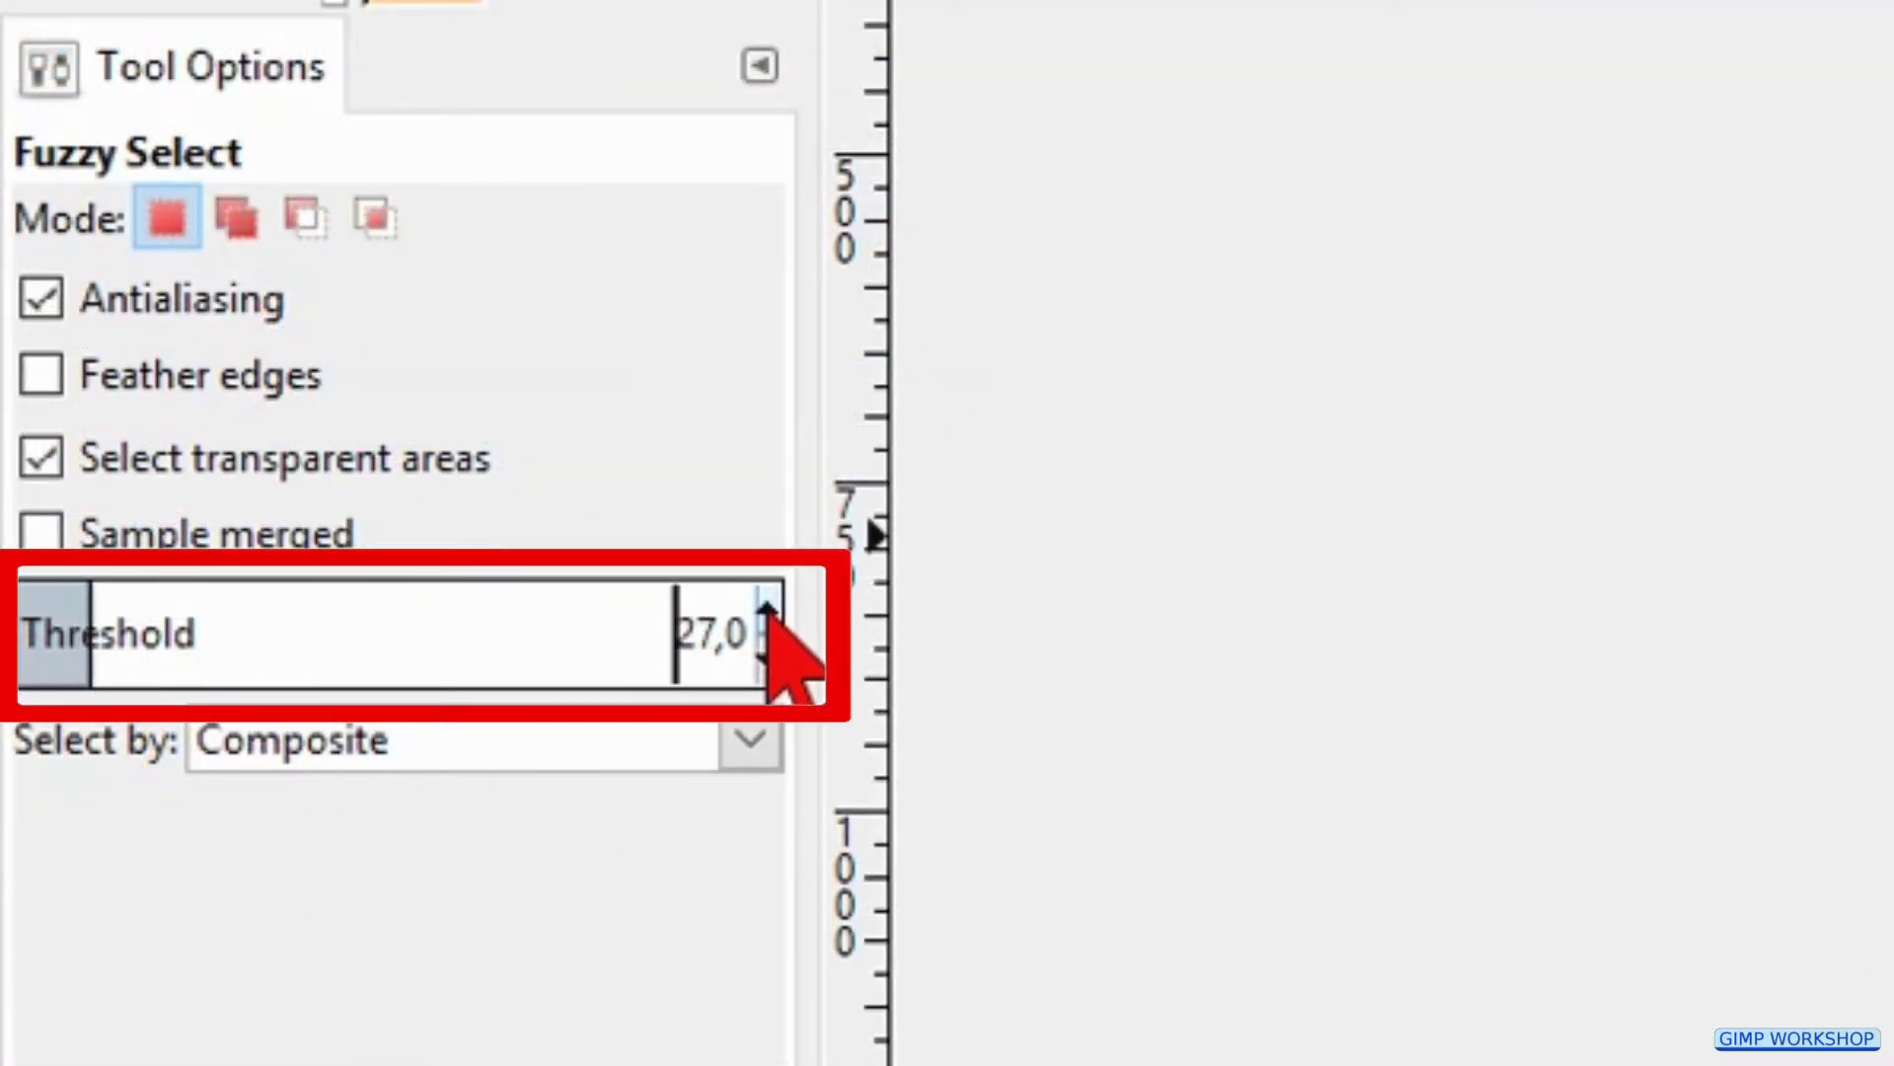
scroll(769, 612, up, 3)
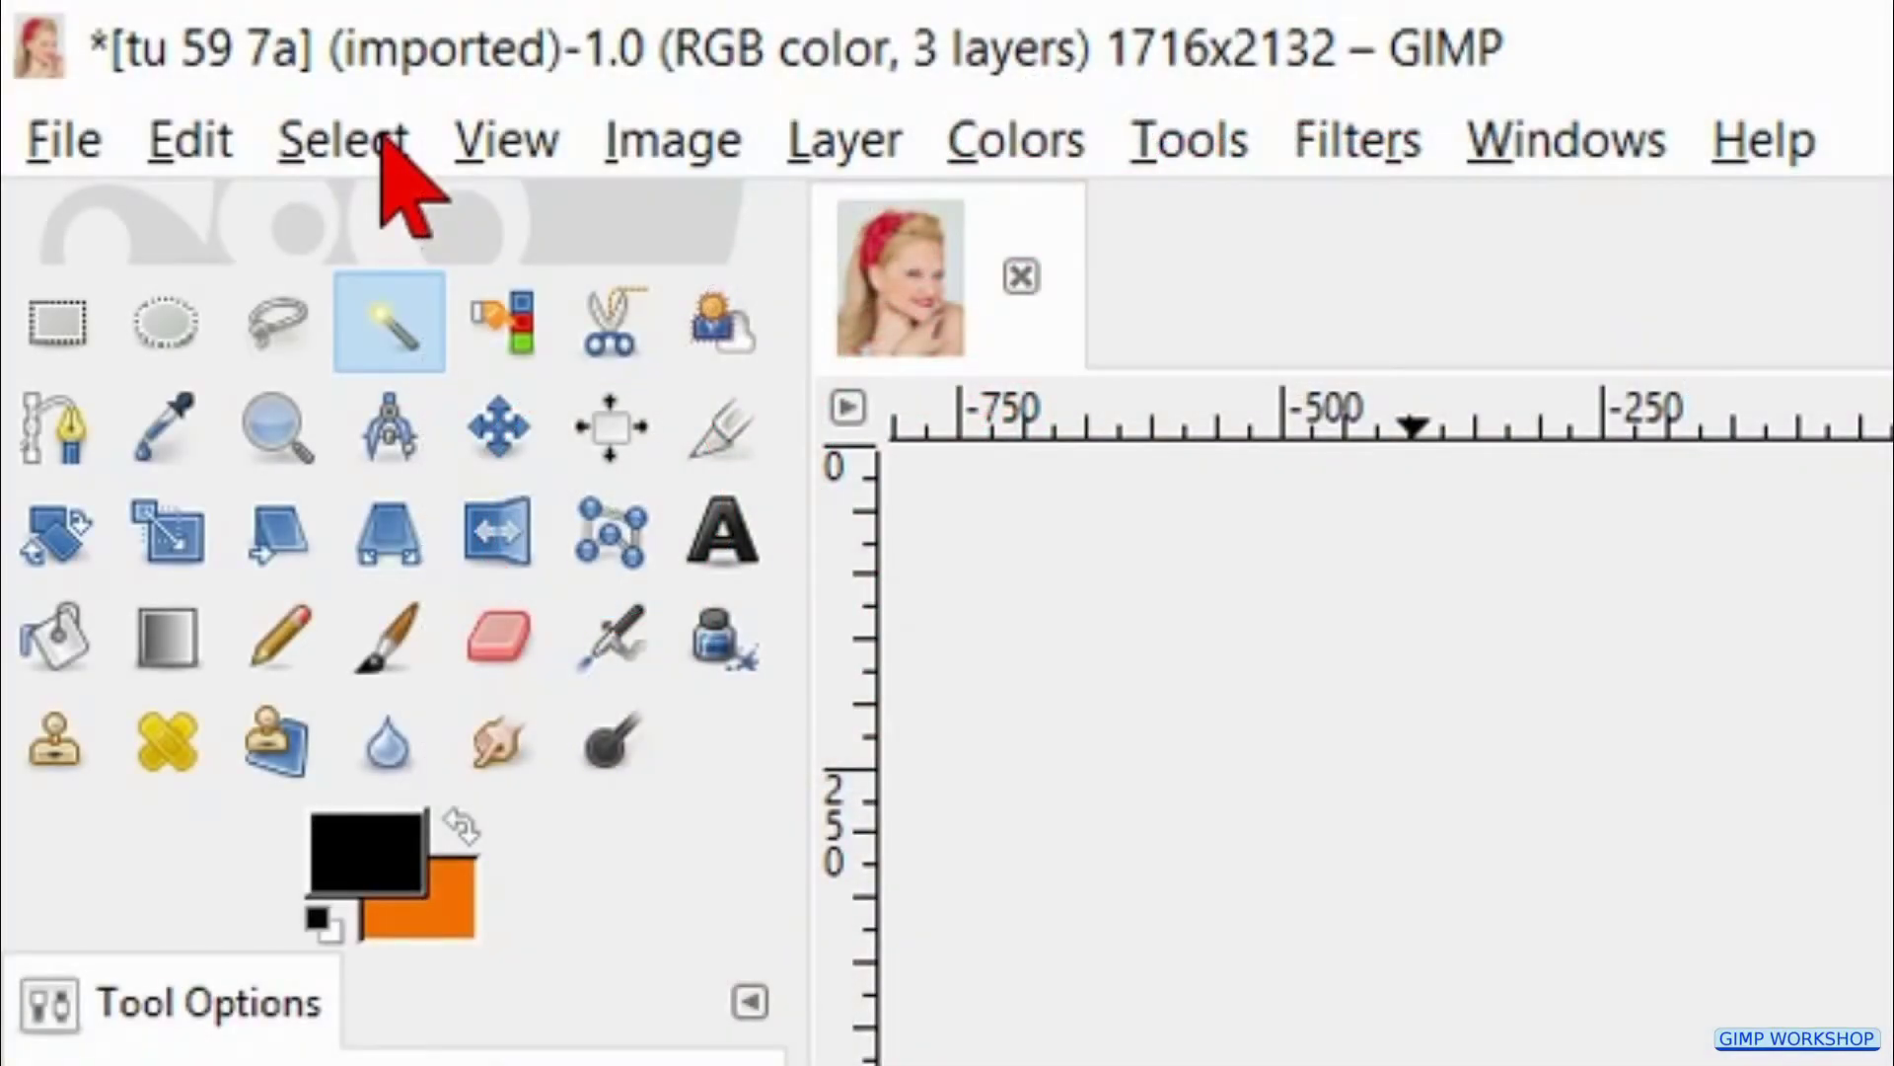
click(395, 148)
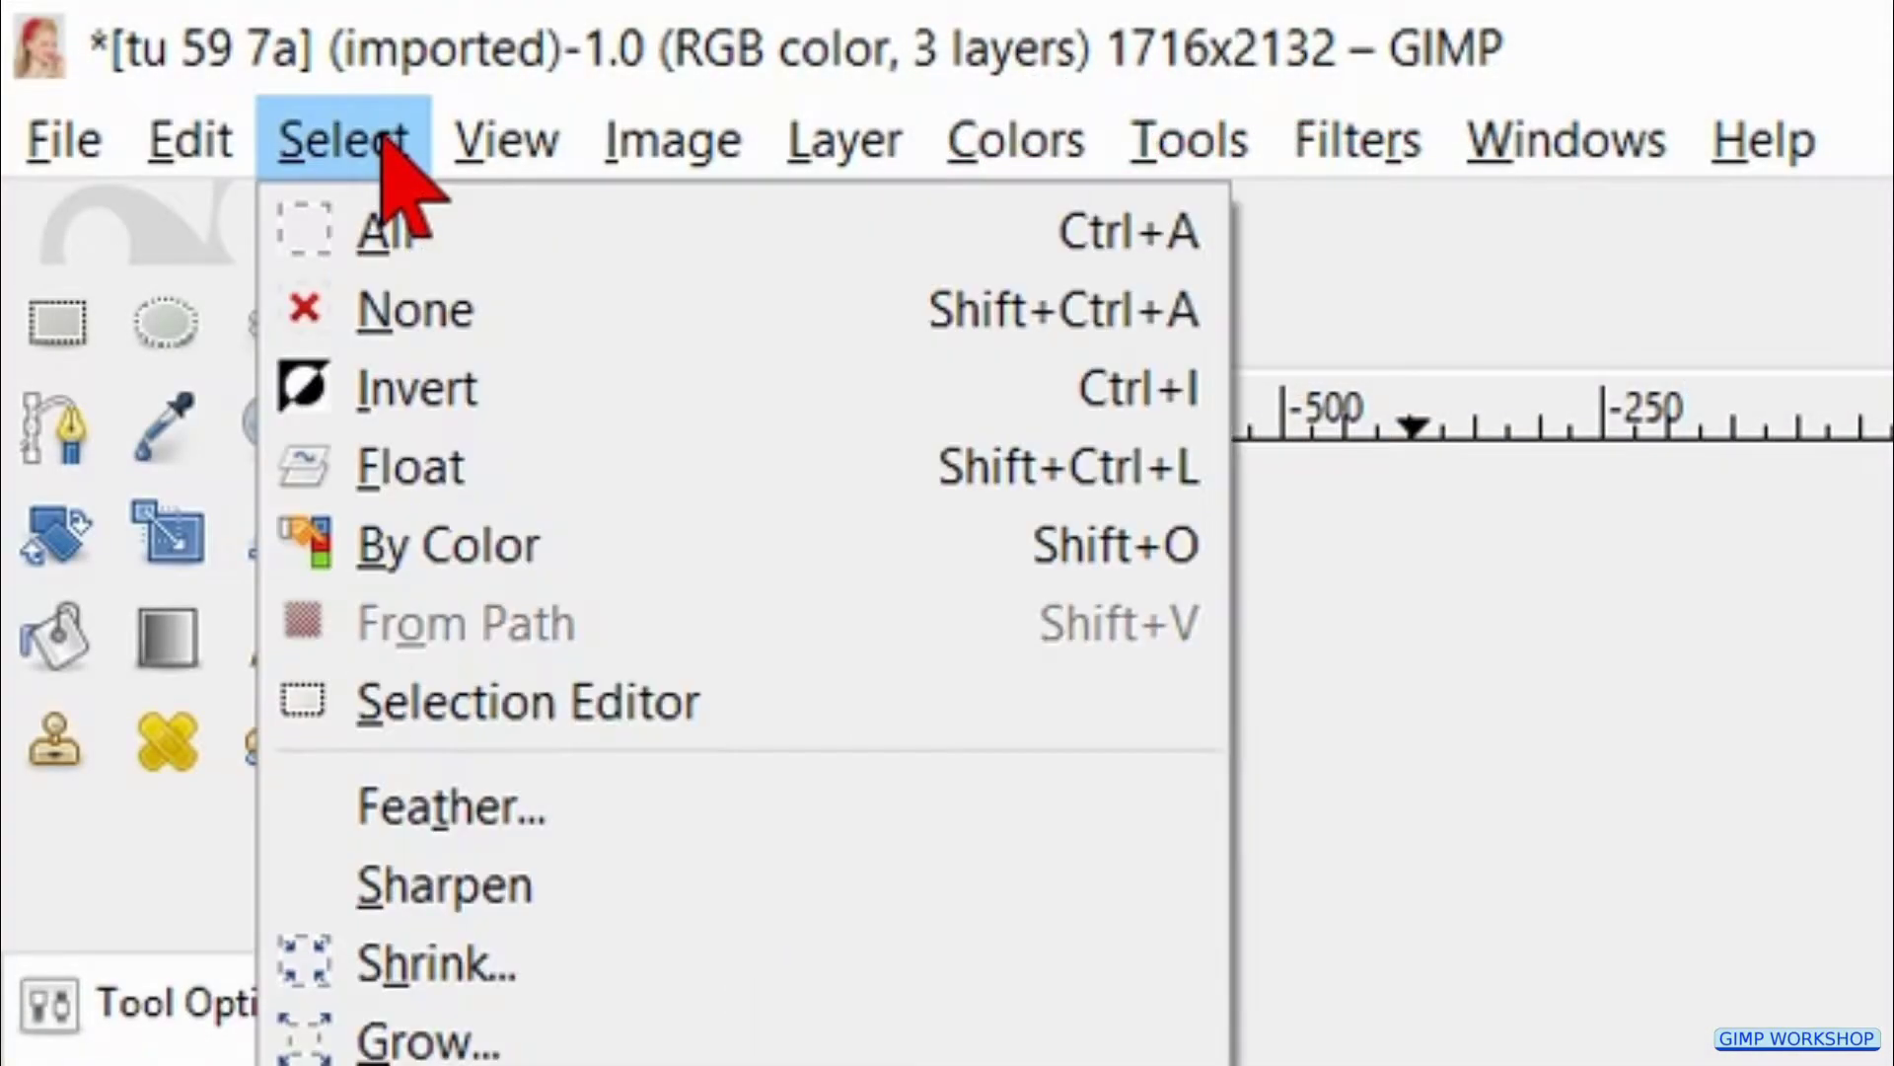
click(602, 809)
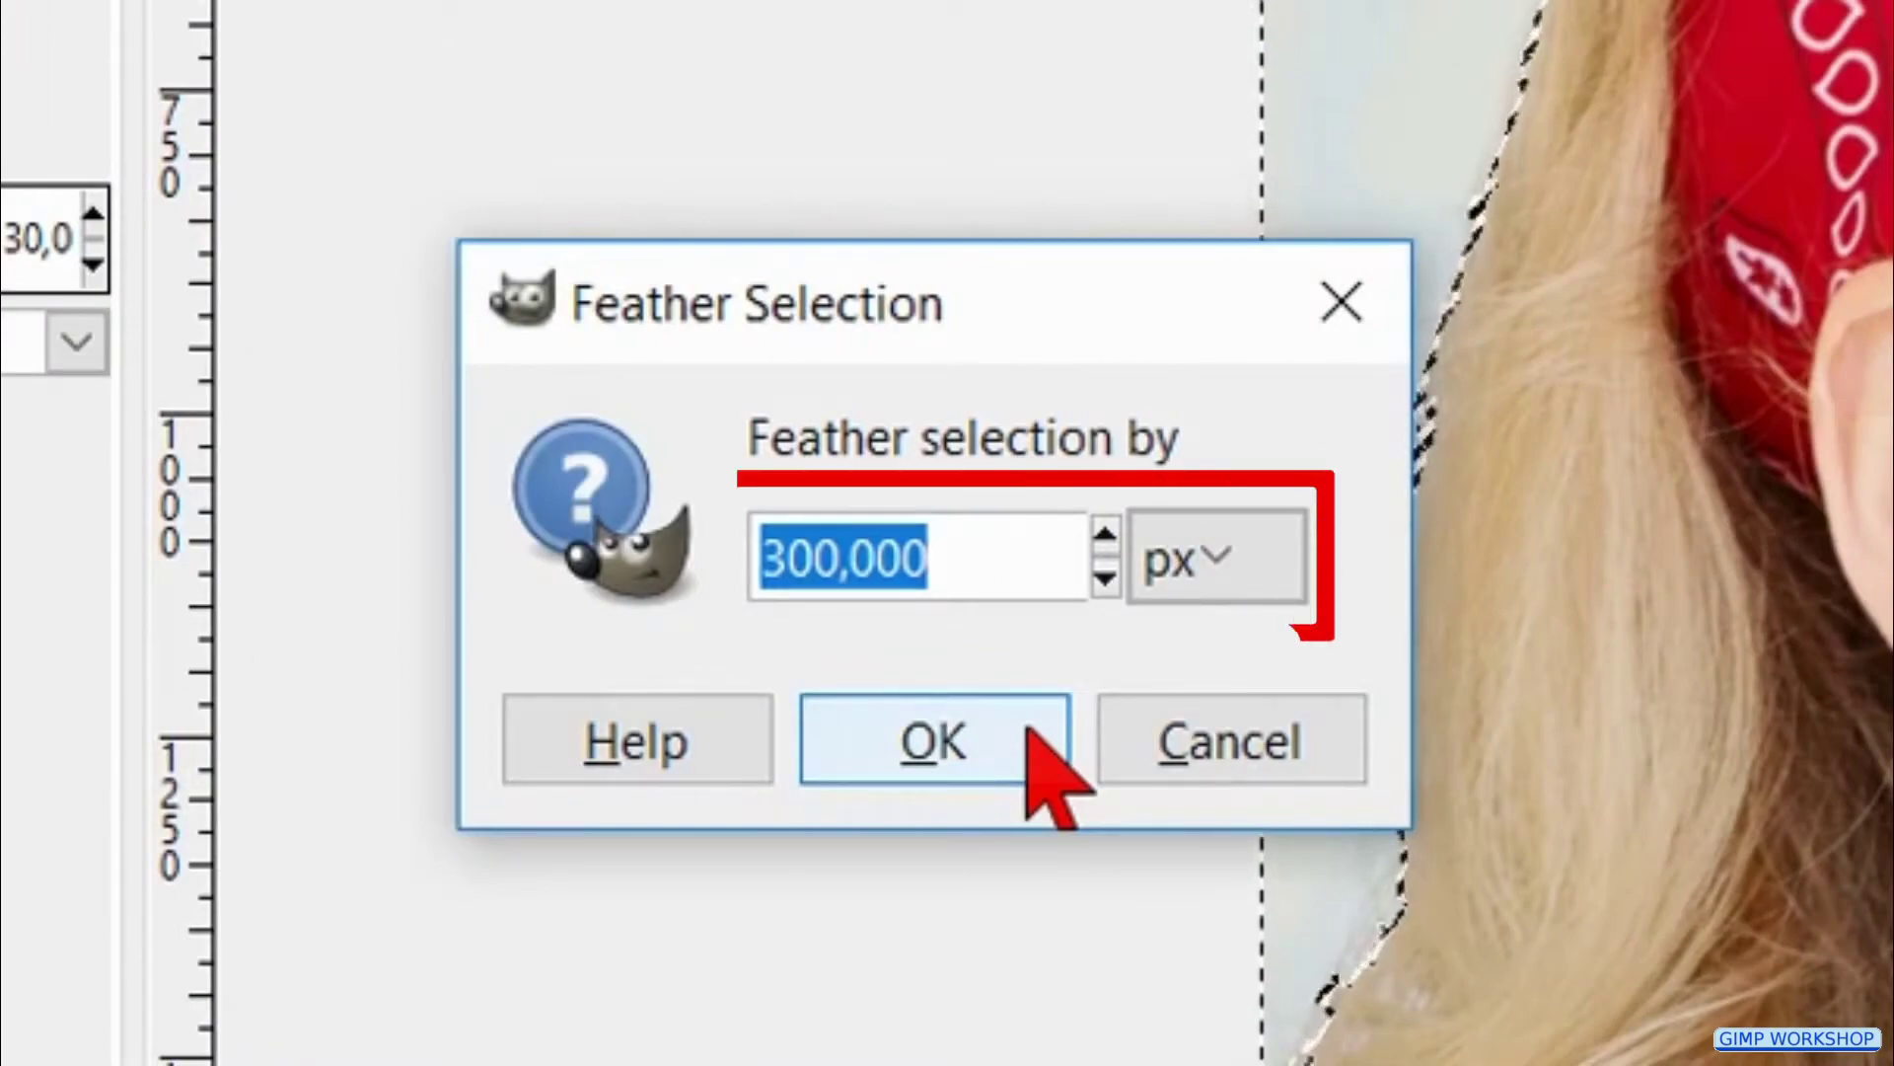
text(10)
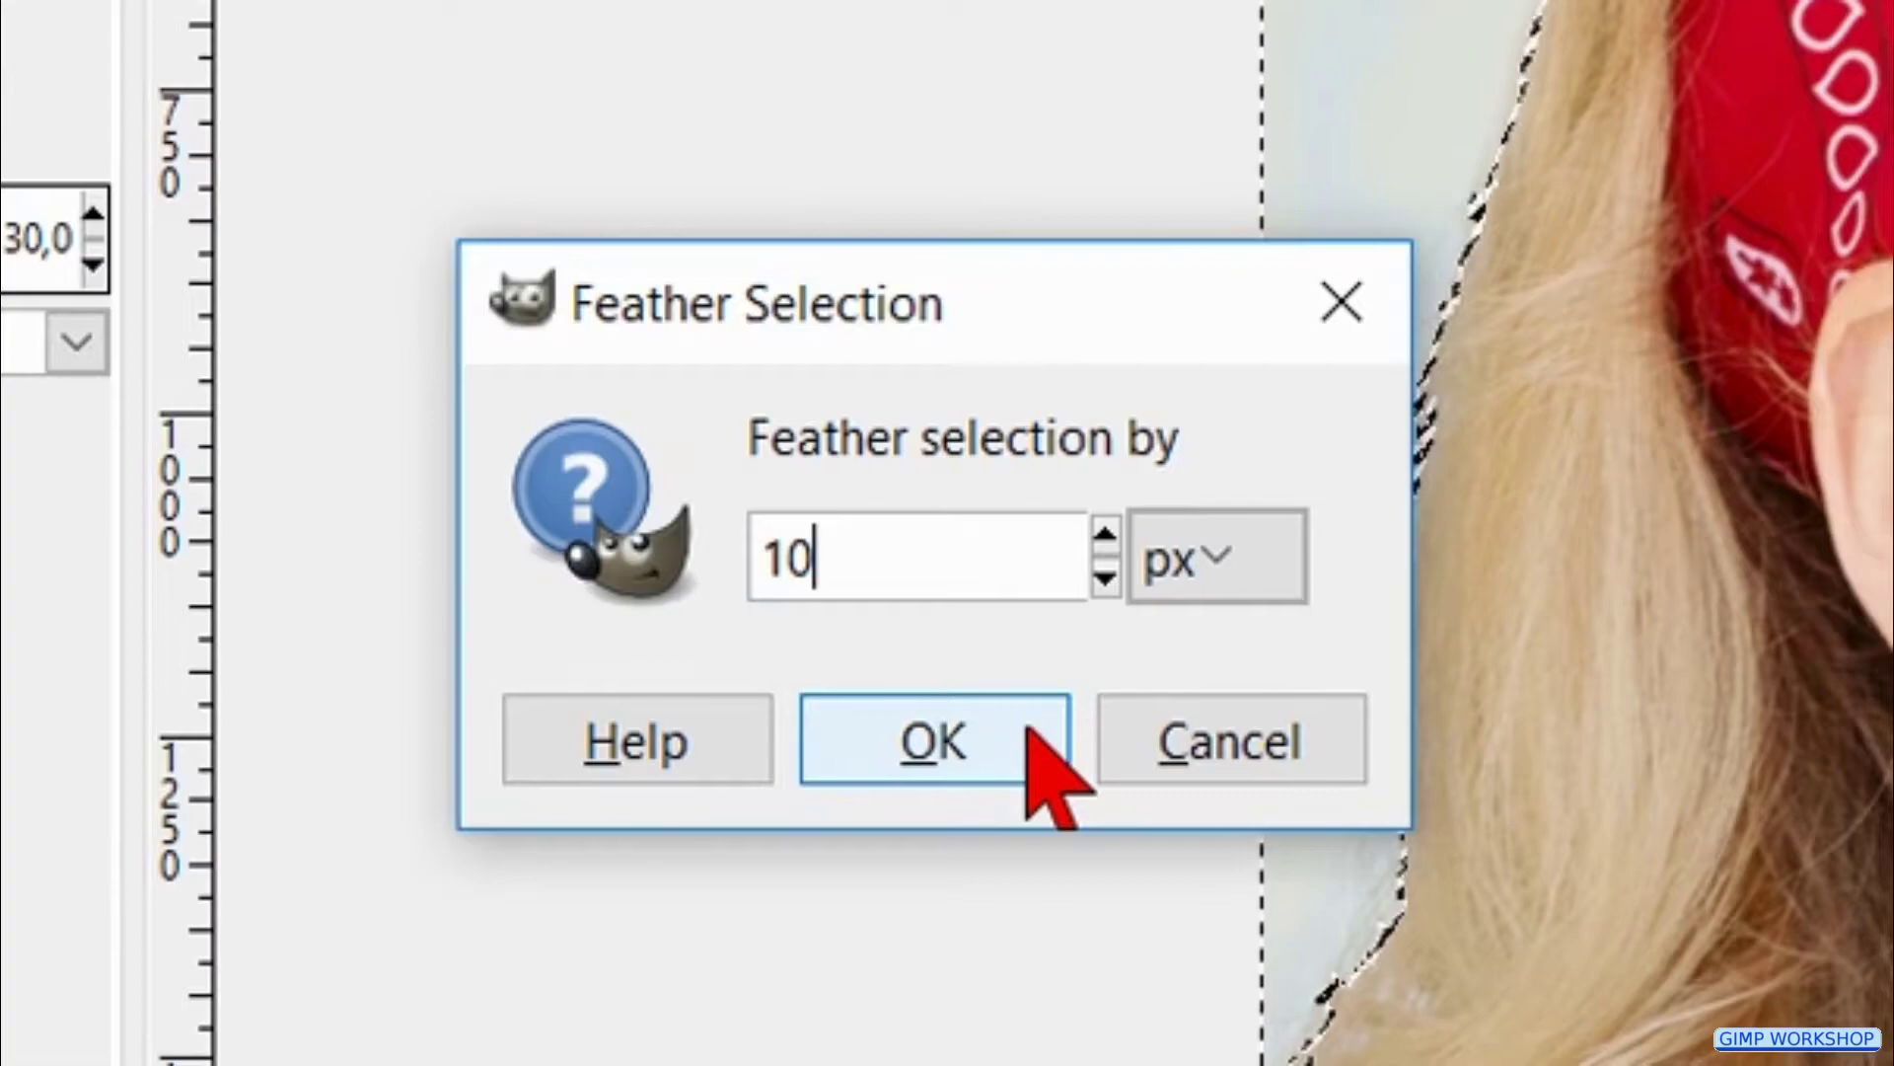
click(1031, 740)
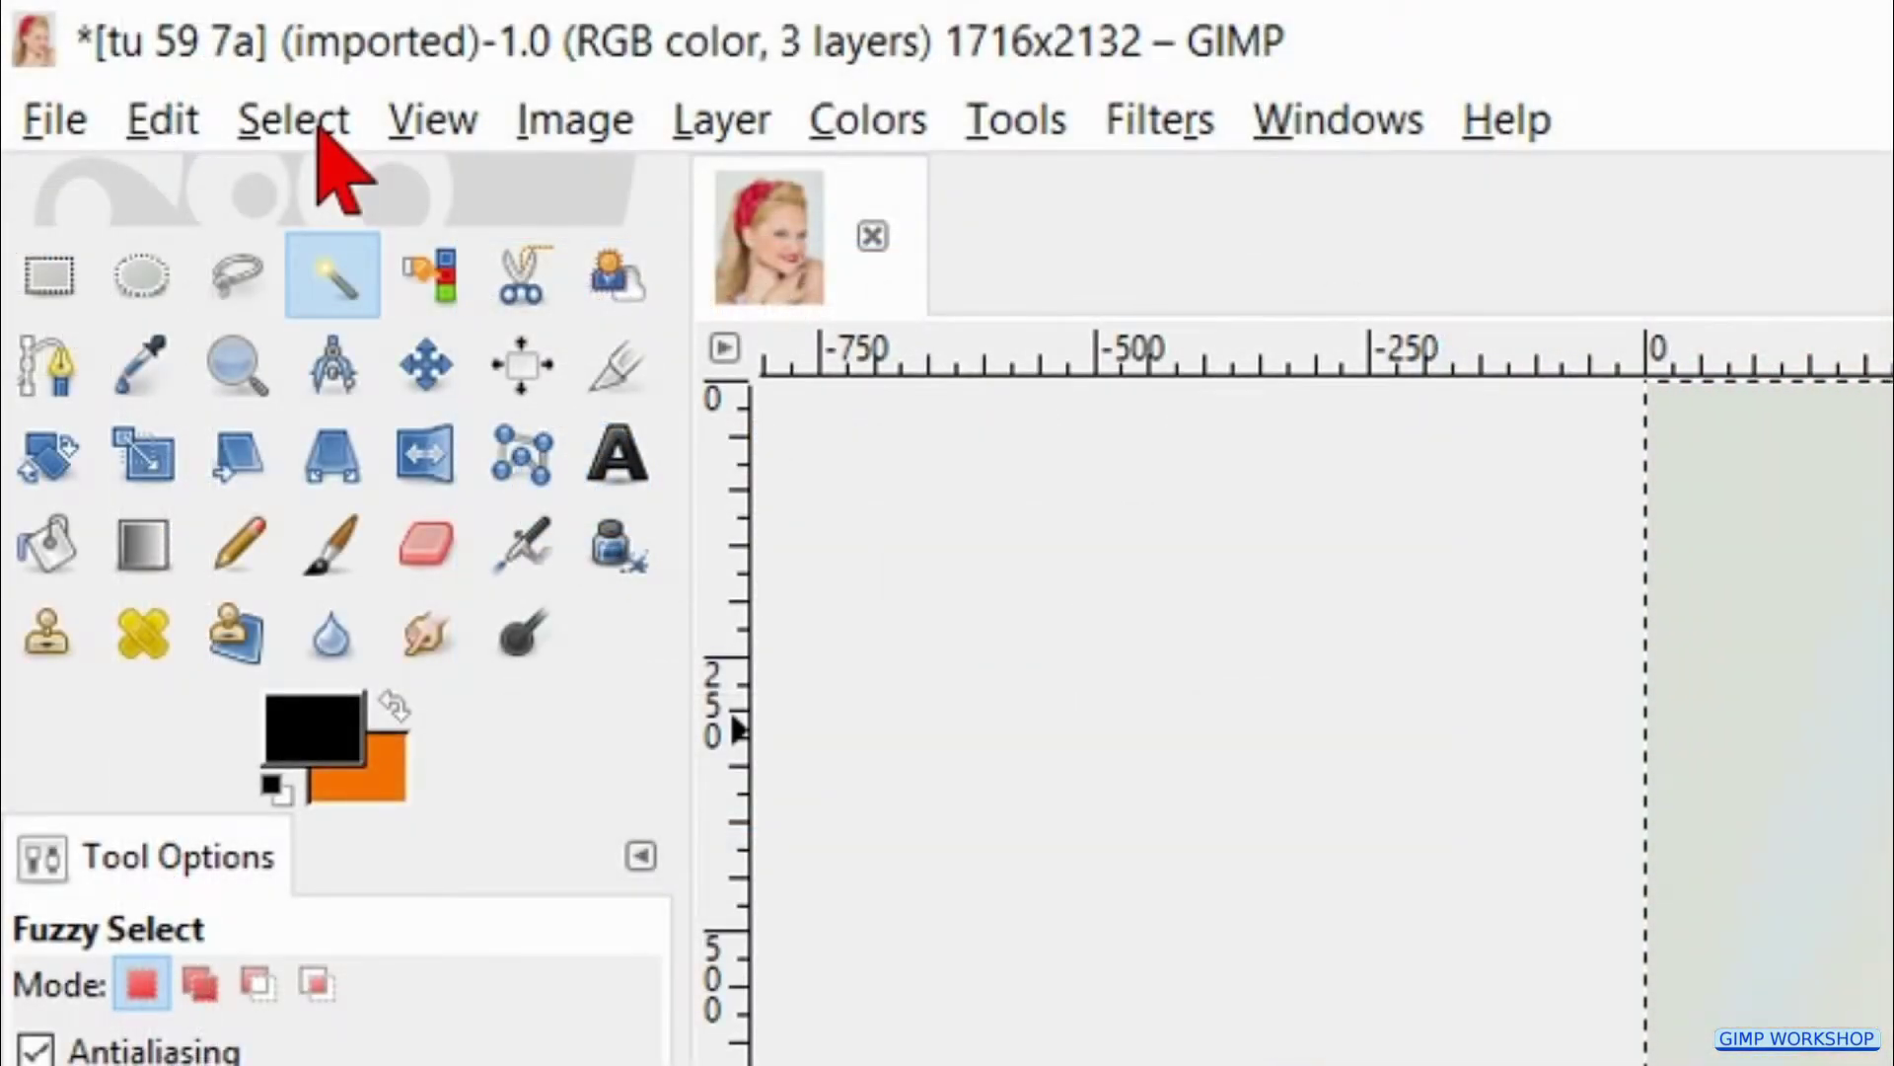
Grow the selection by 3 px, delete the backdrop, and deselect
click(318, 128)
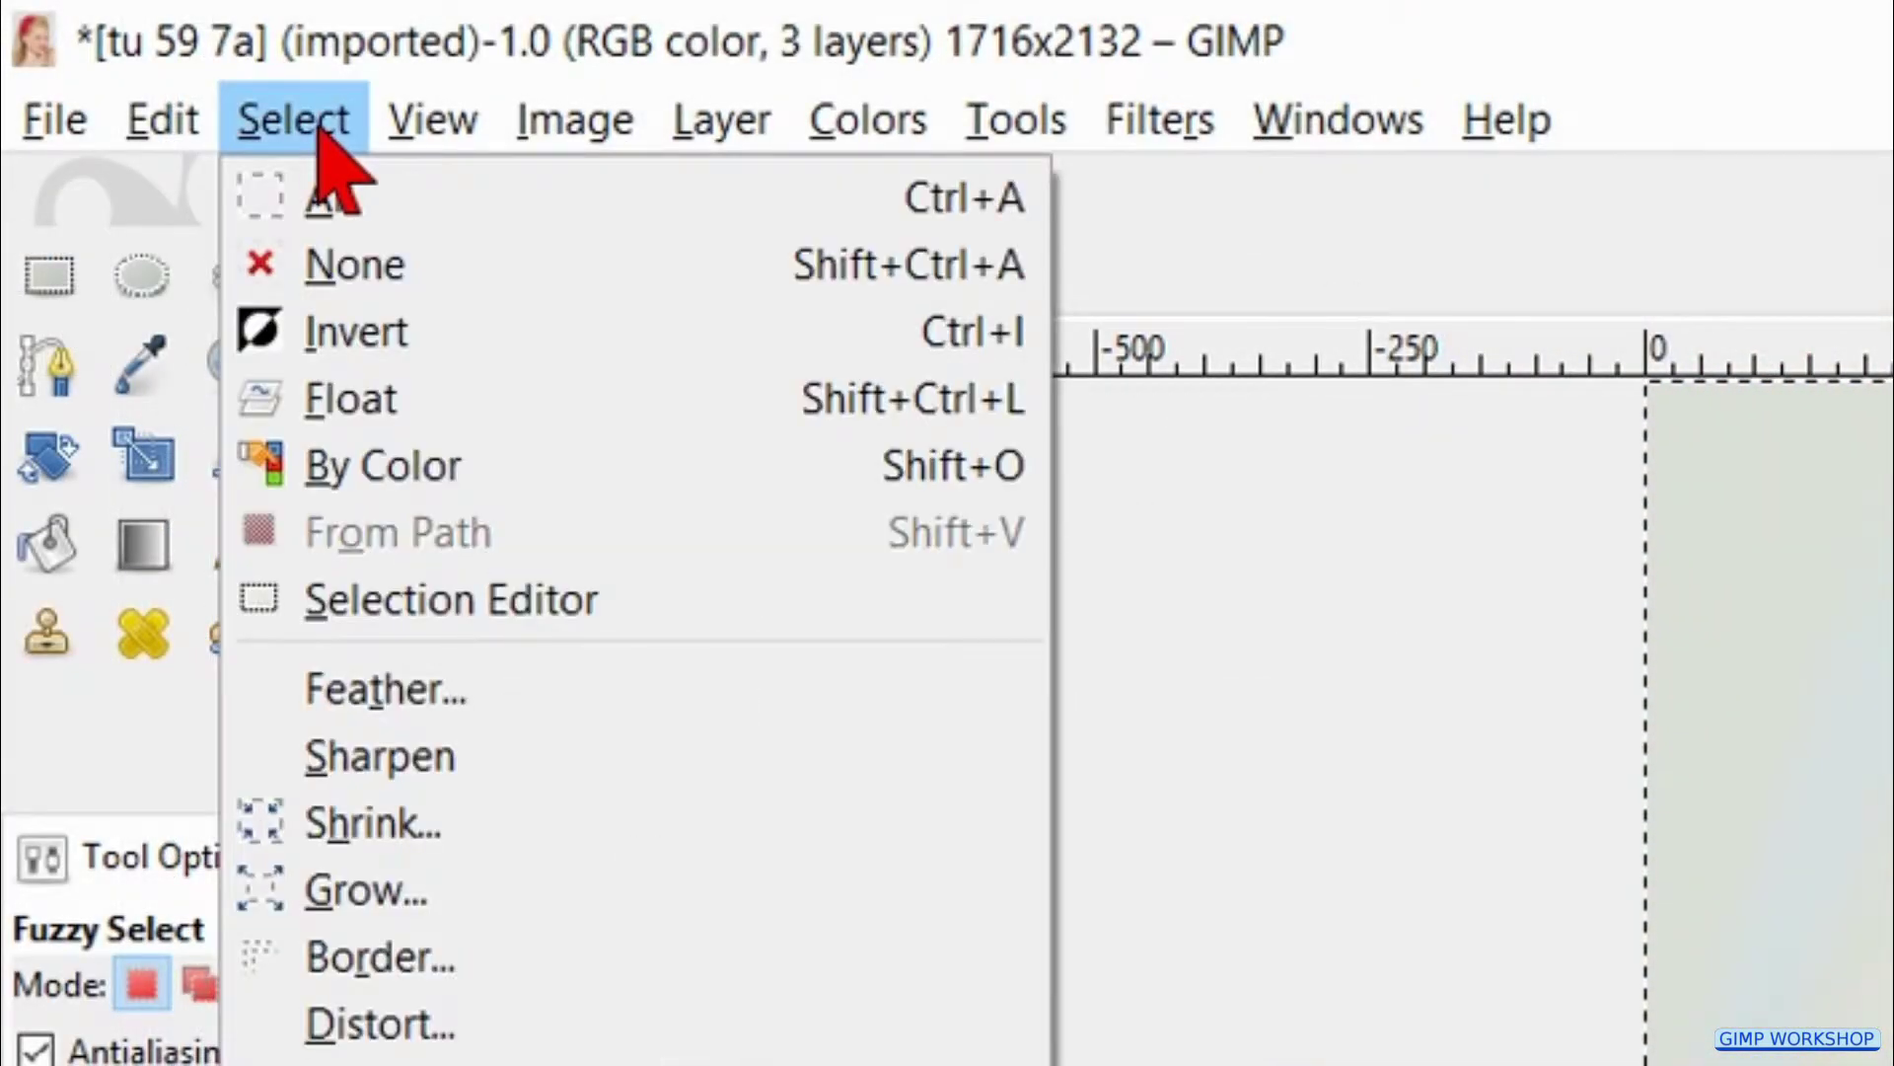
click(360, 893)
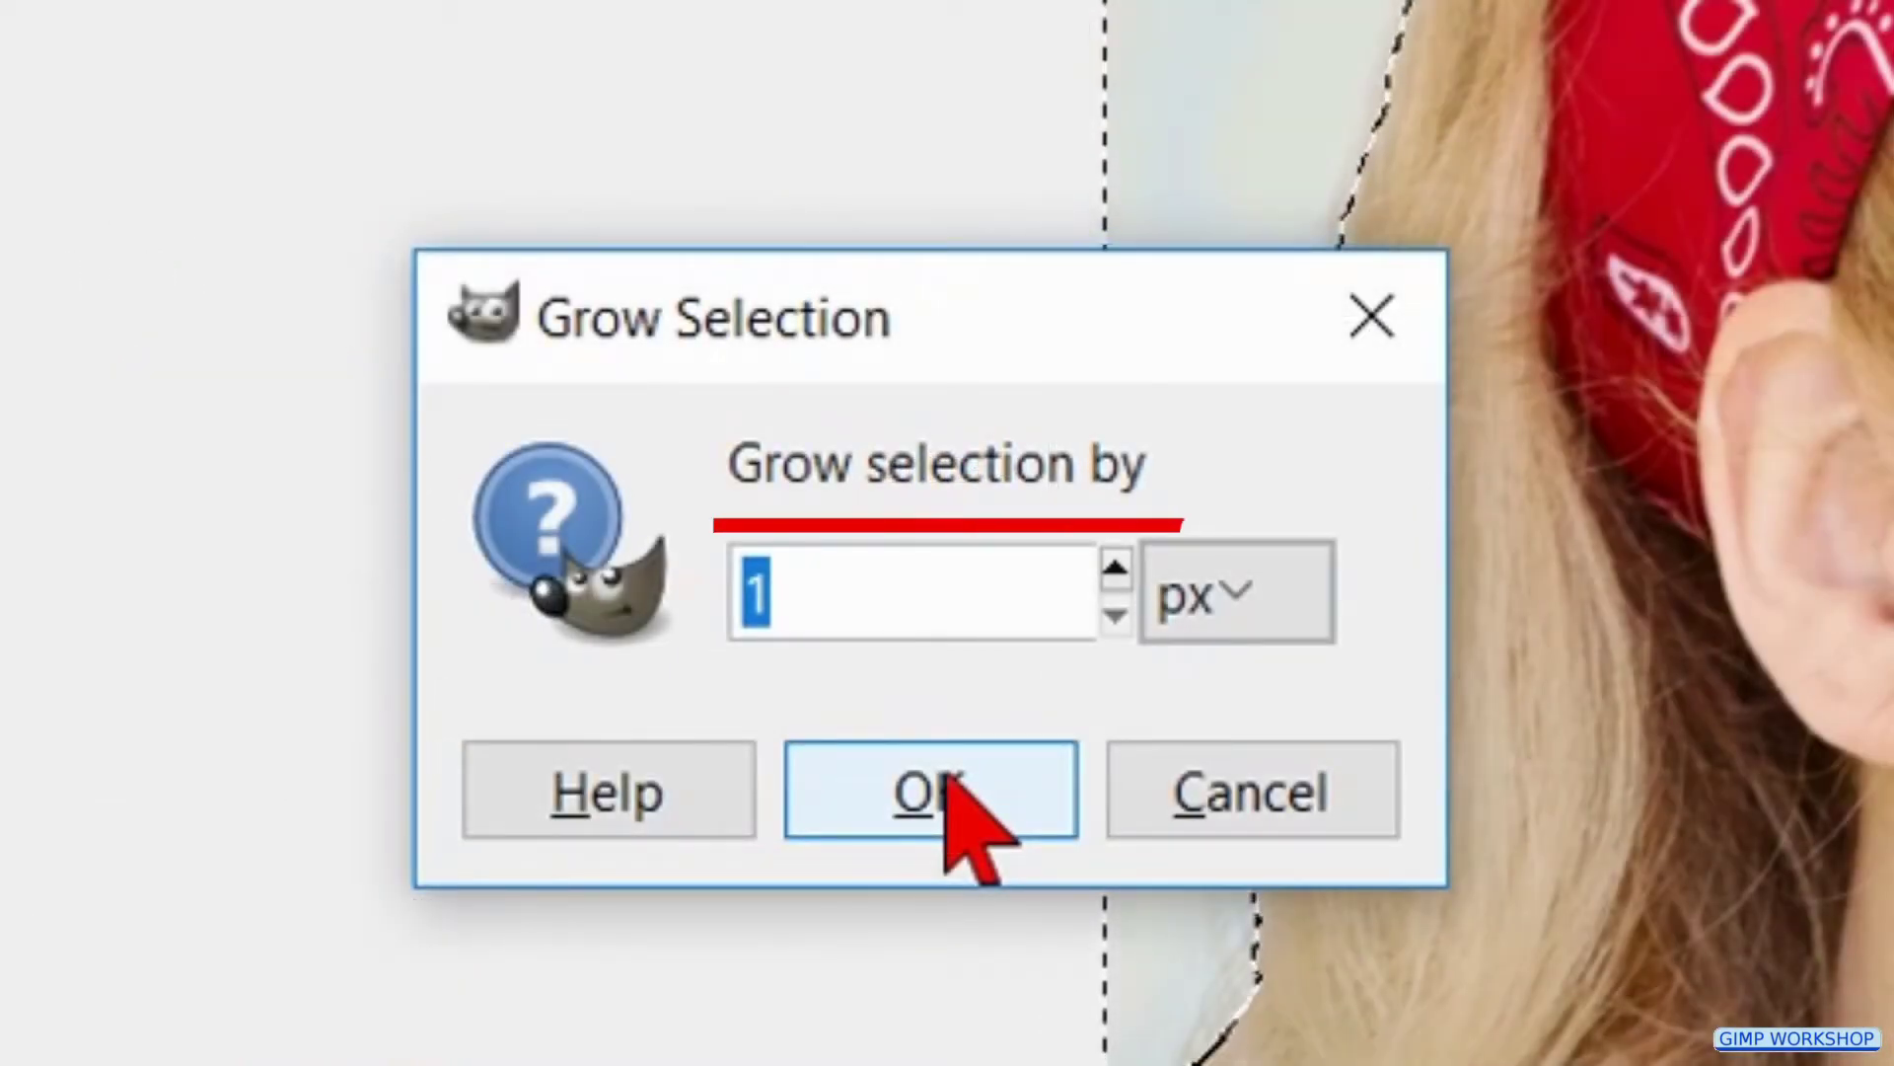
text(3)
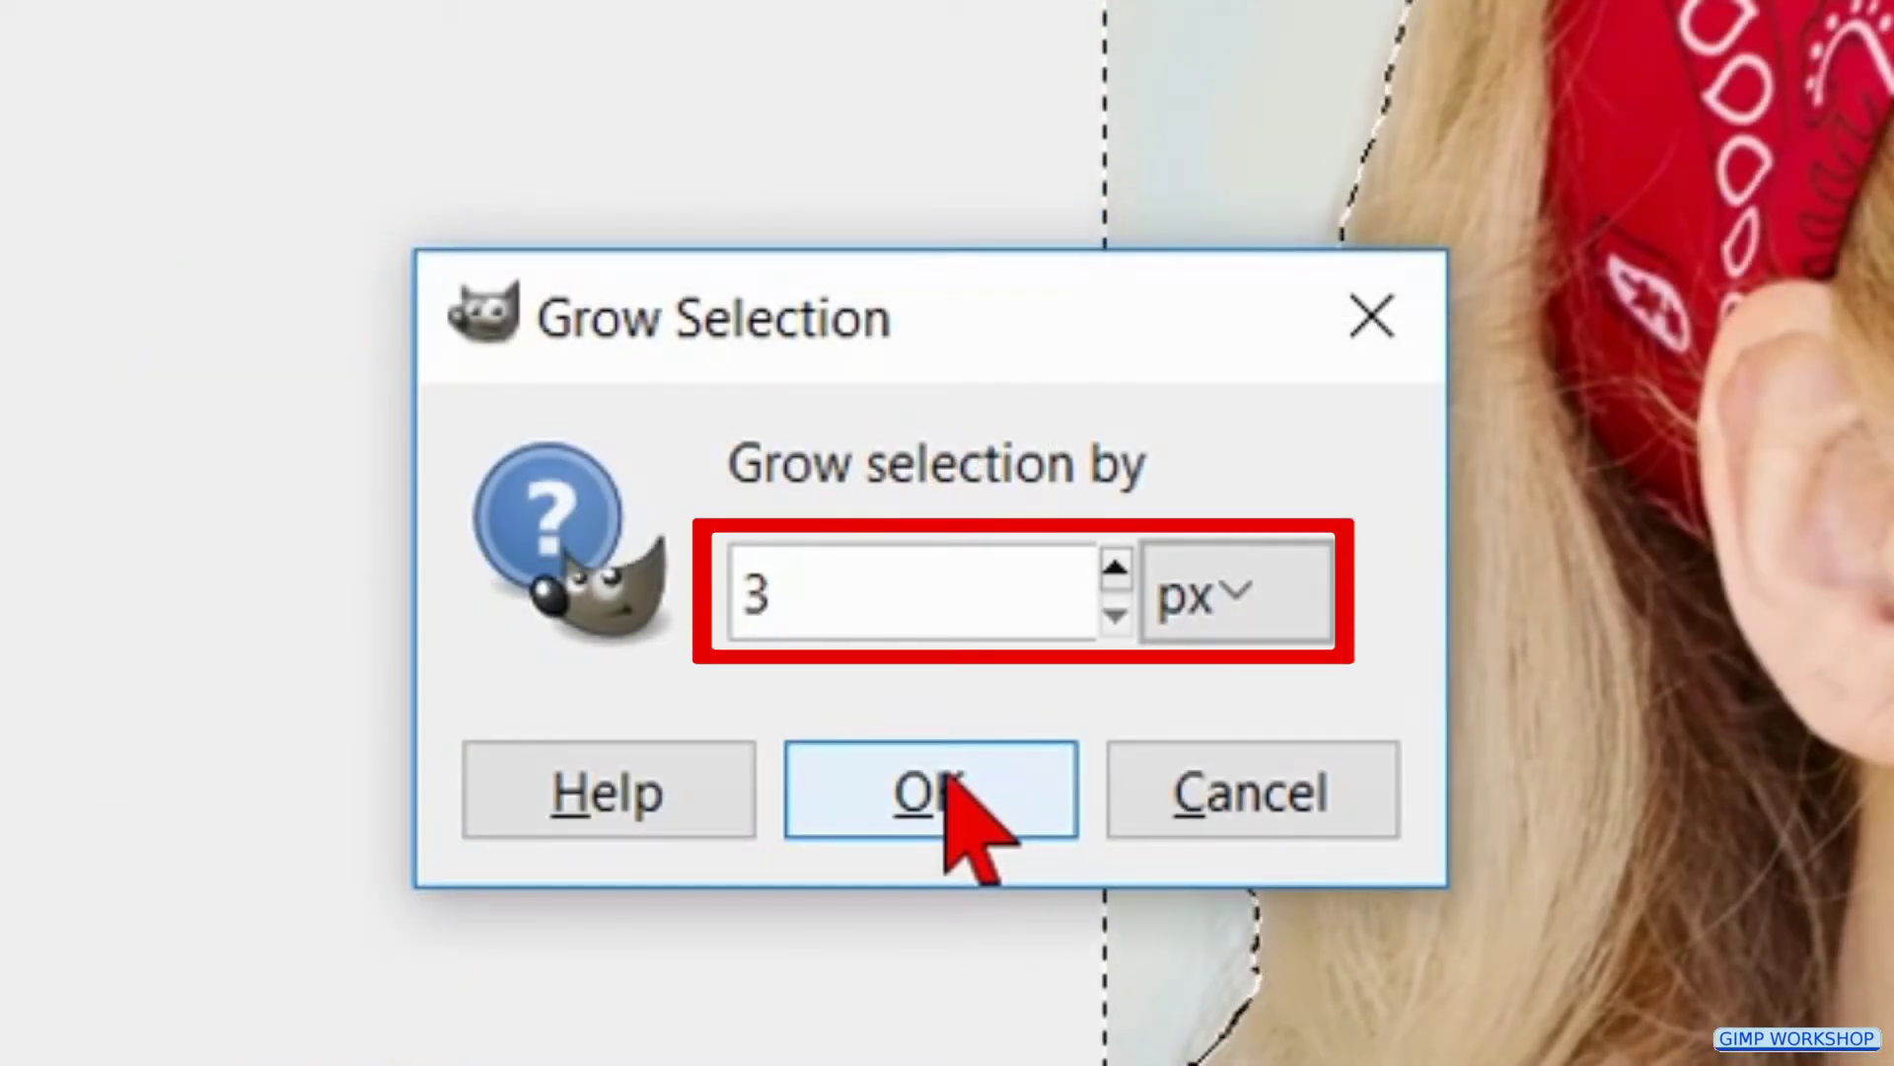
click(947, 780)
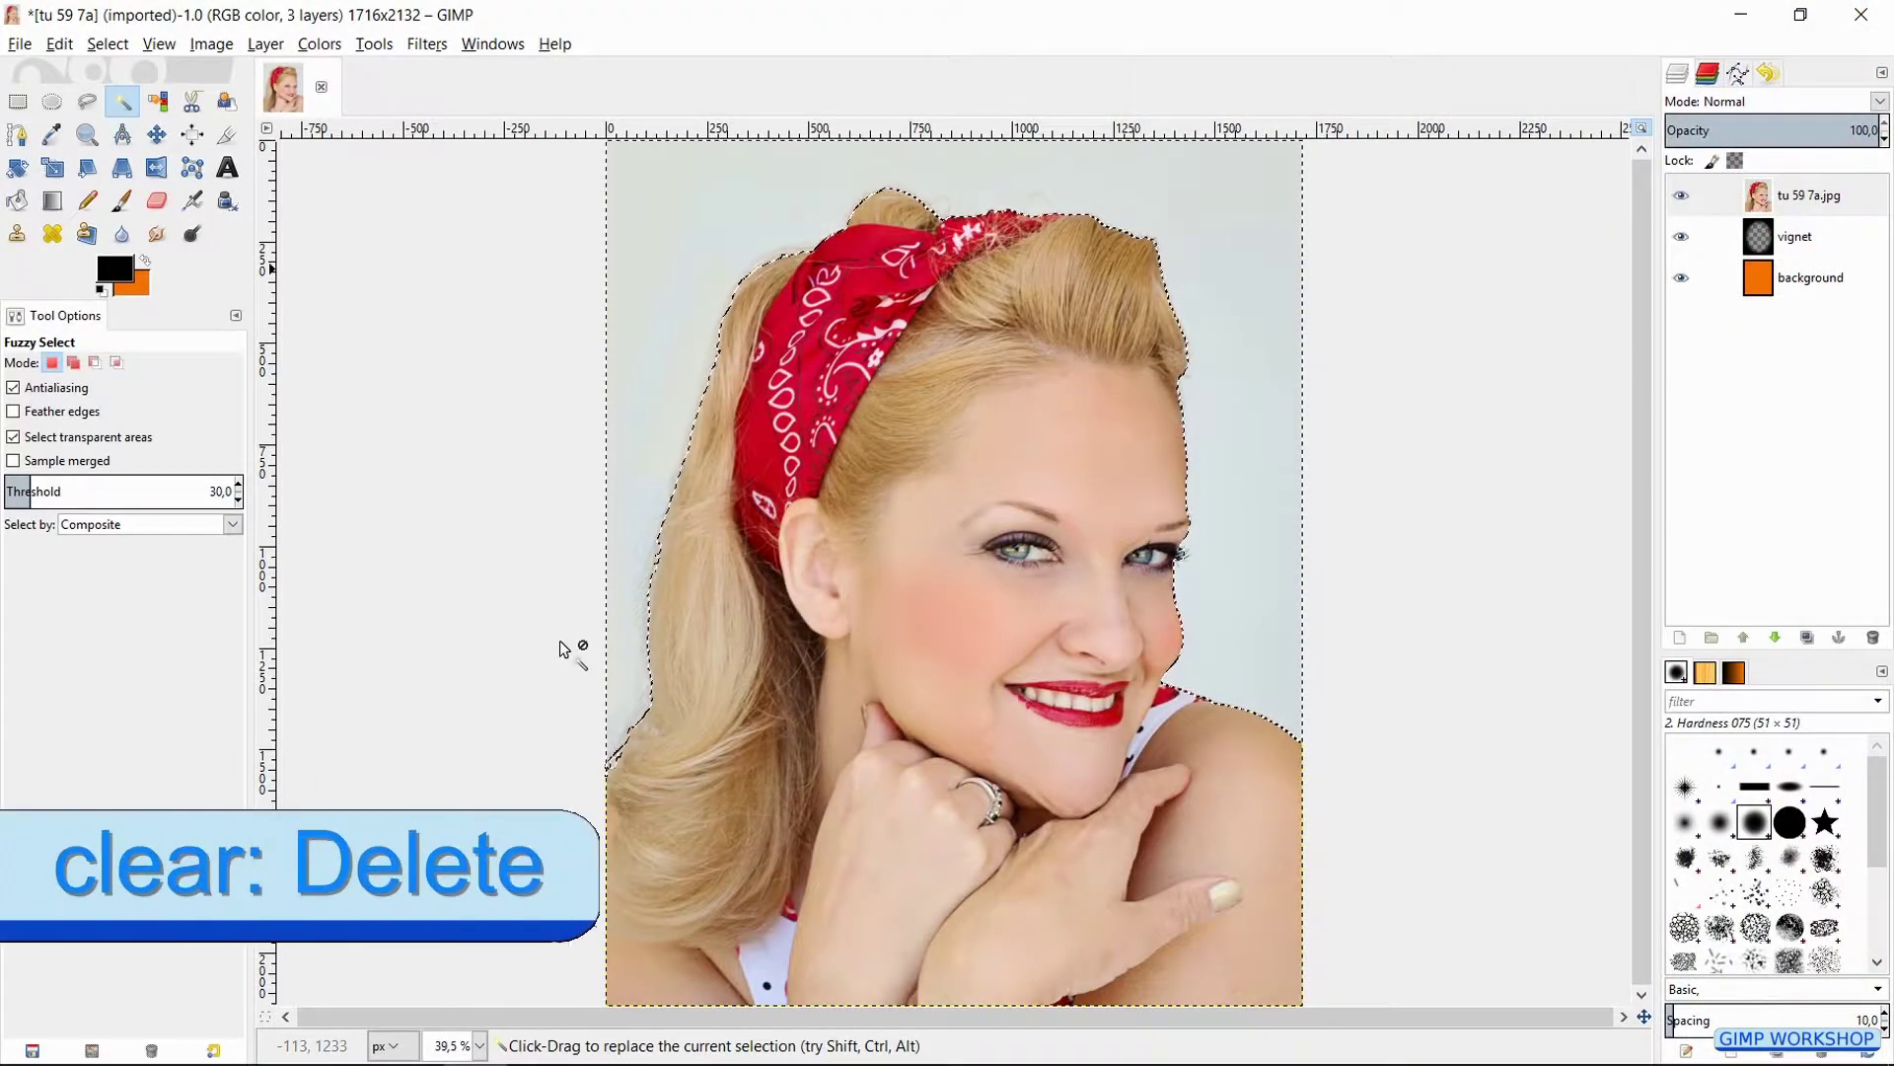
key(Delete)
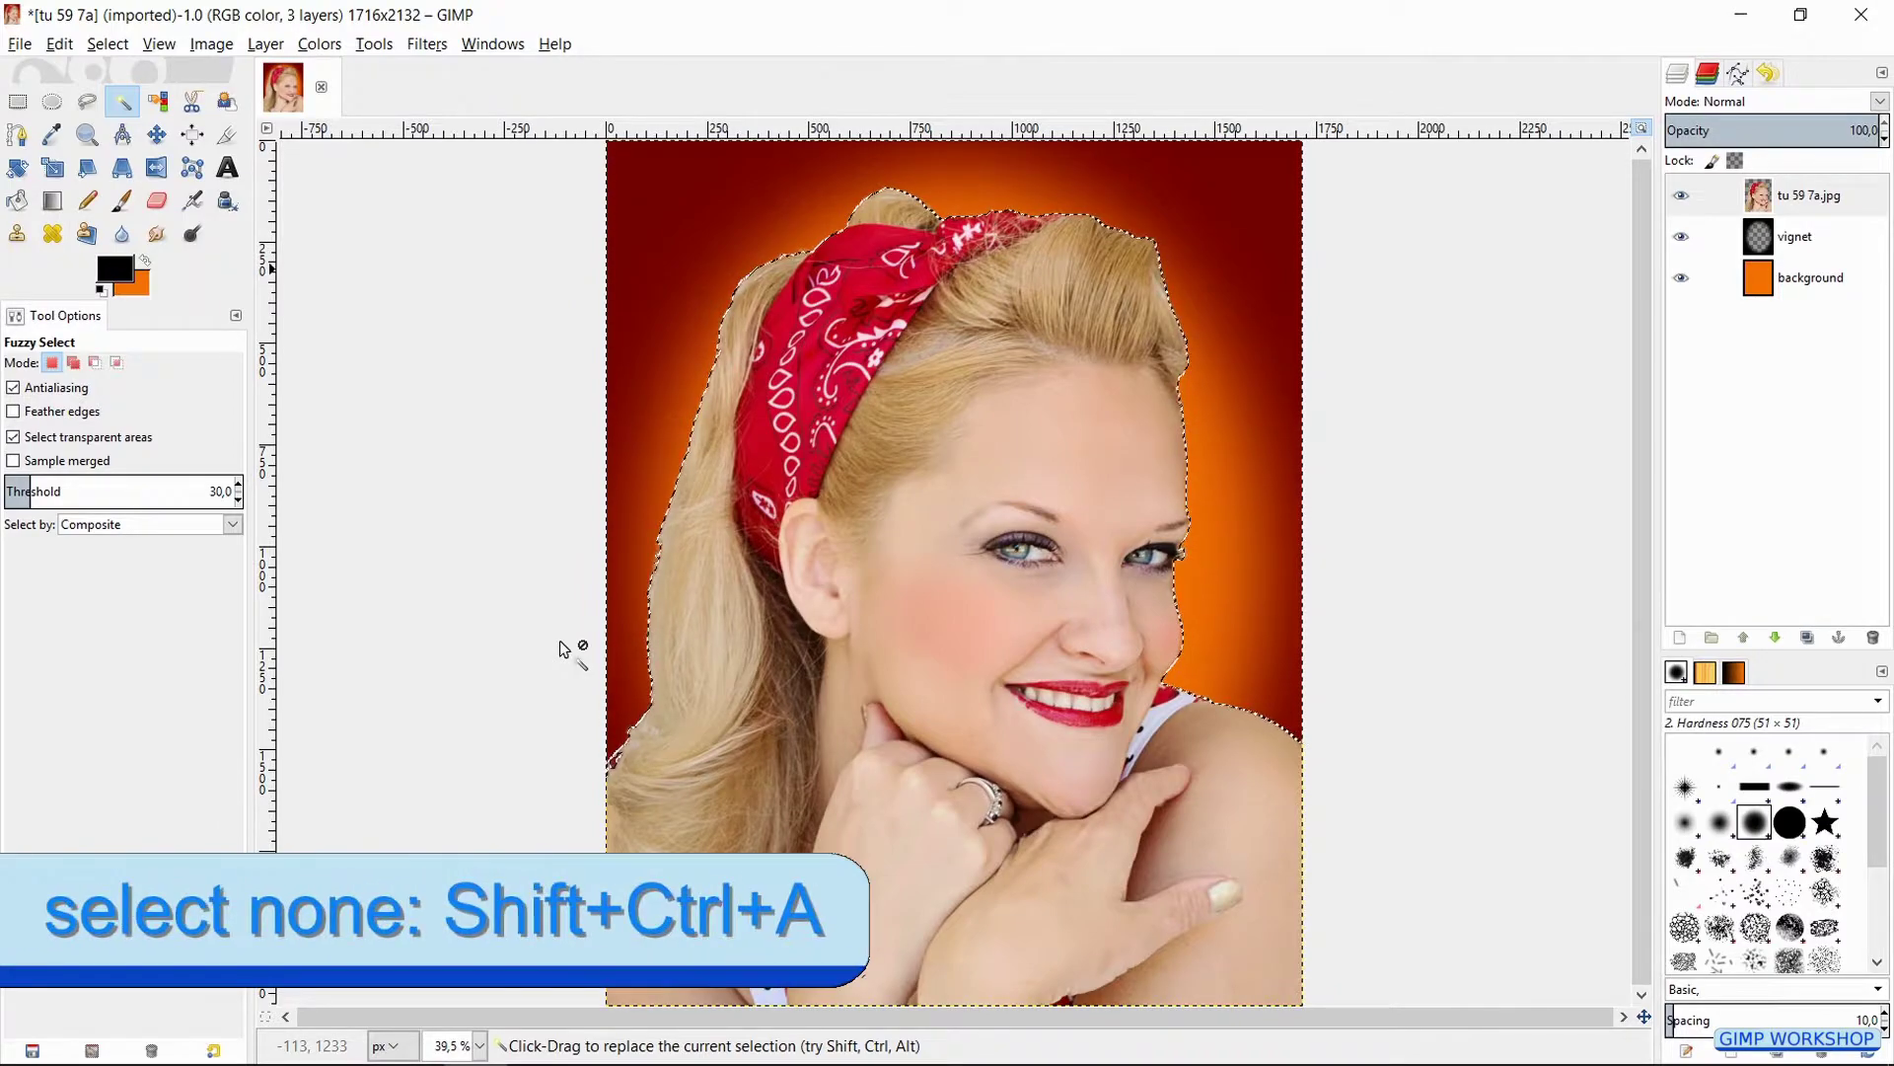
key(shift+ctrl+a)
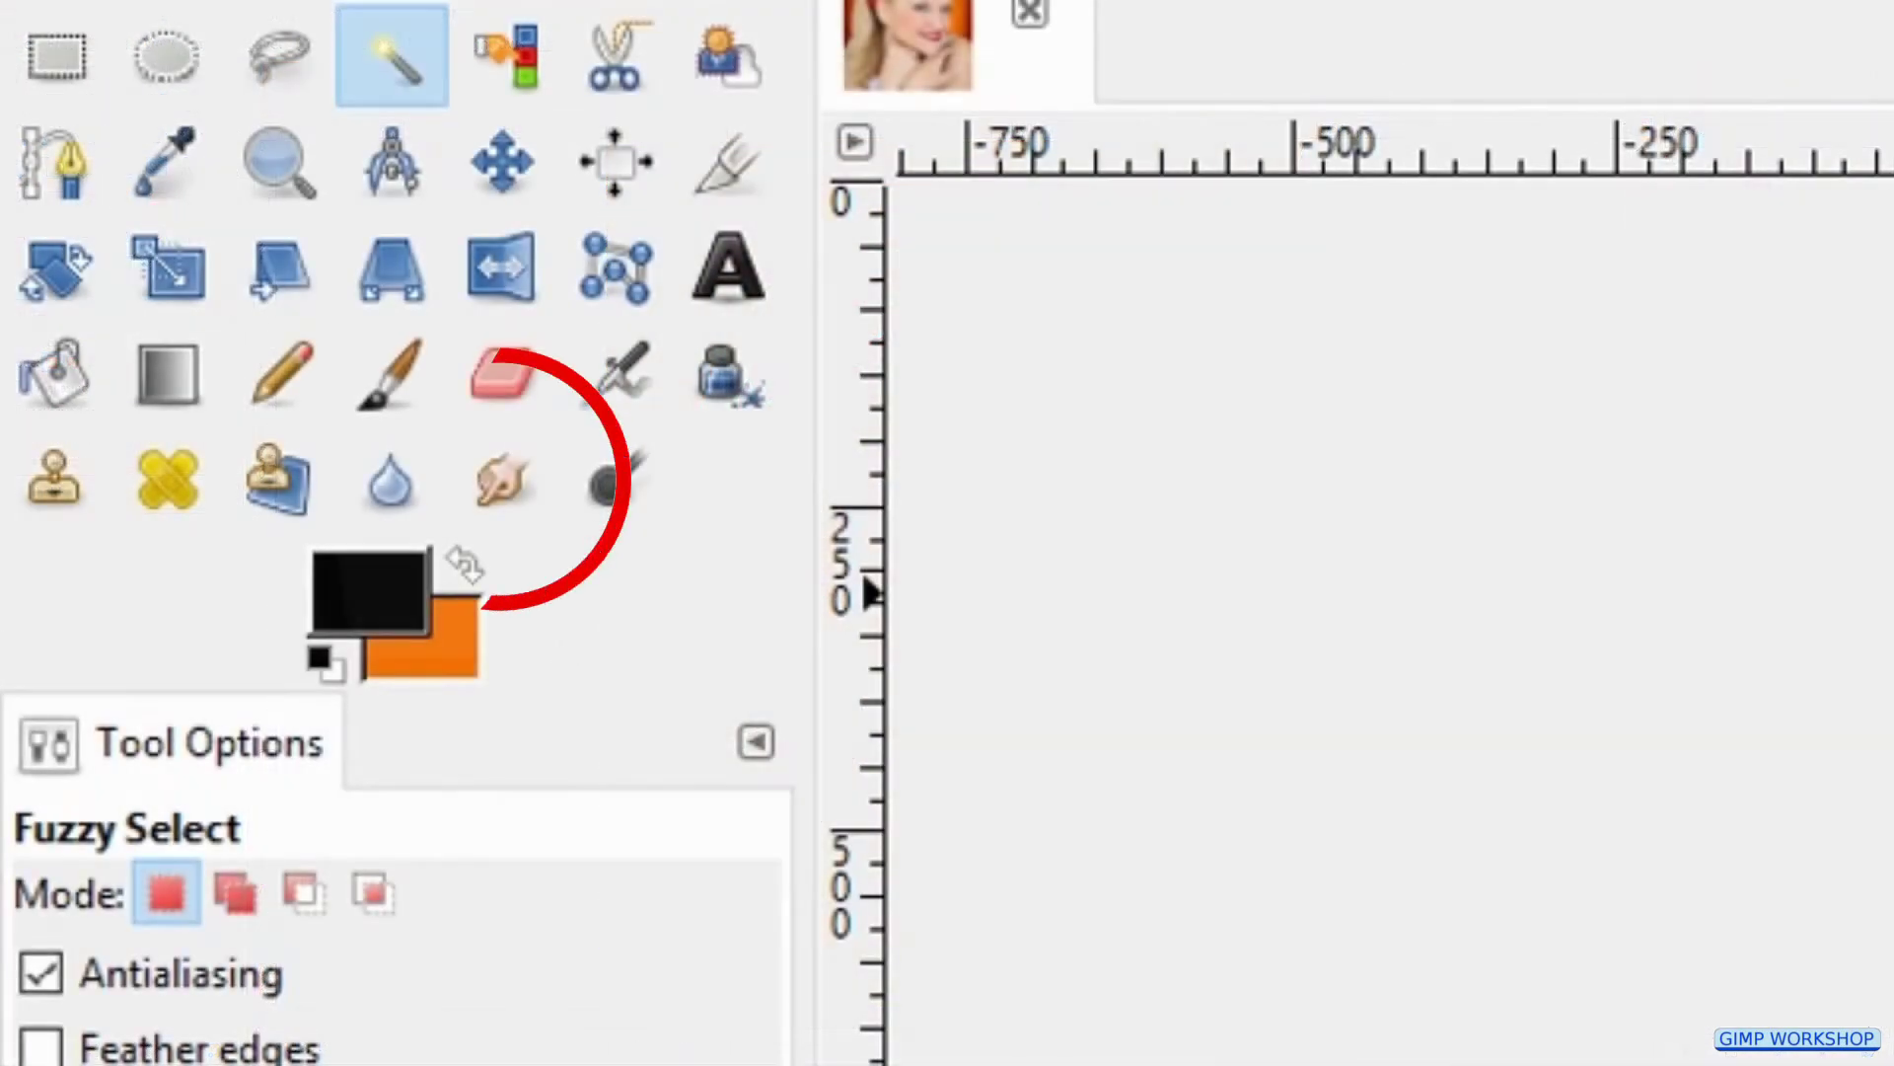
Smudge the left hair edge and the strands below the bandana and near the ear, undoing one stray stroke
key(s)
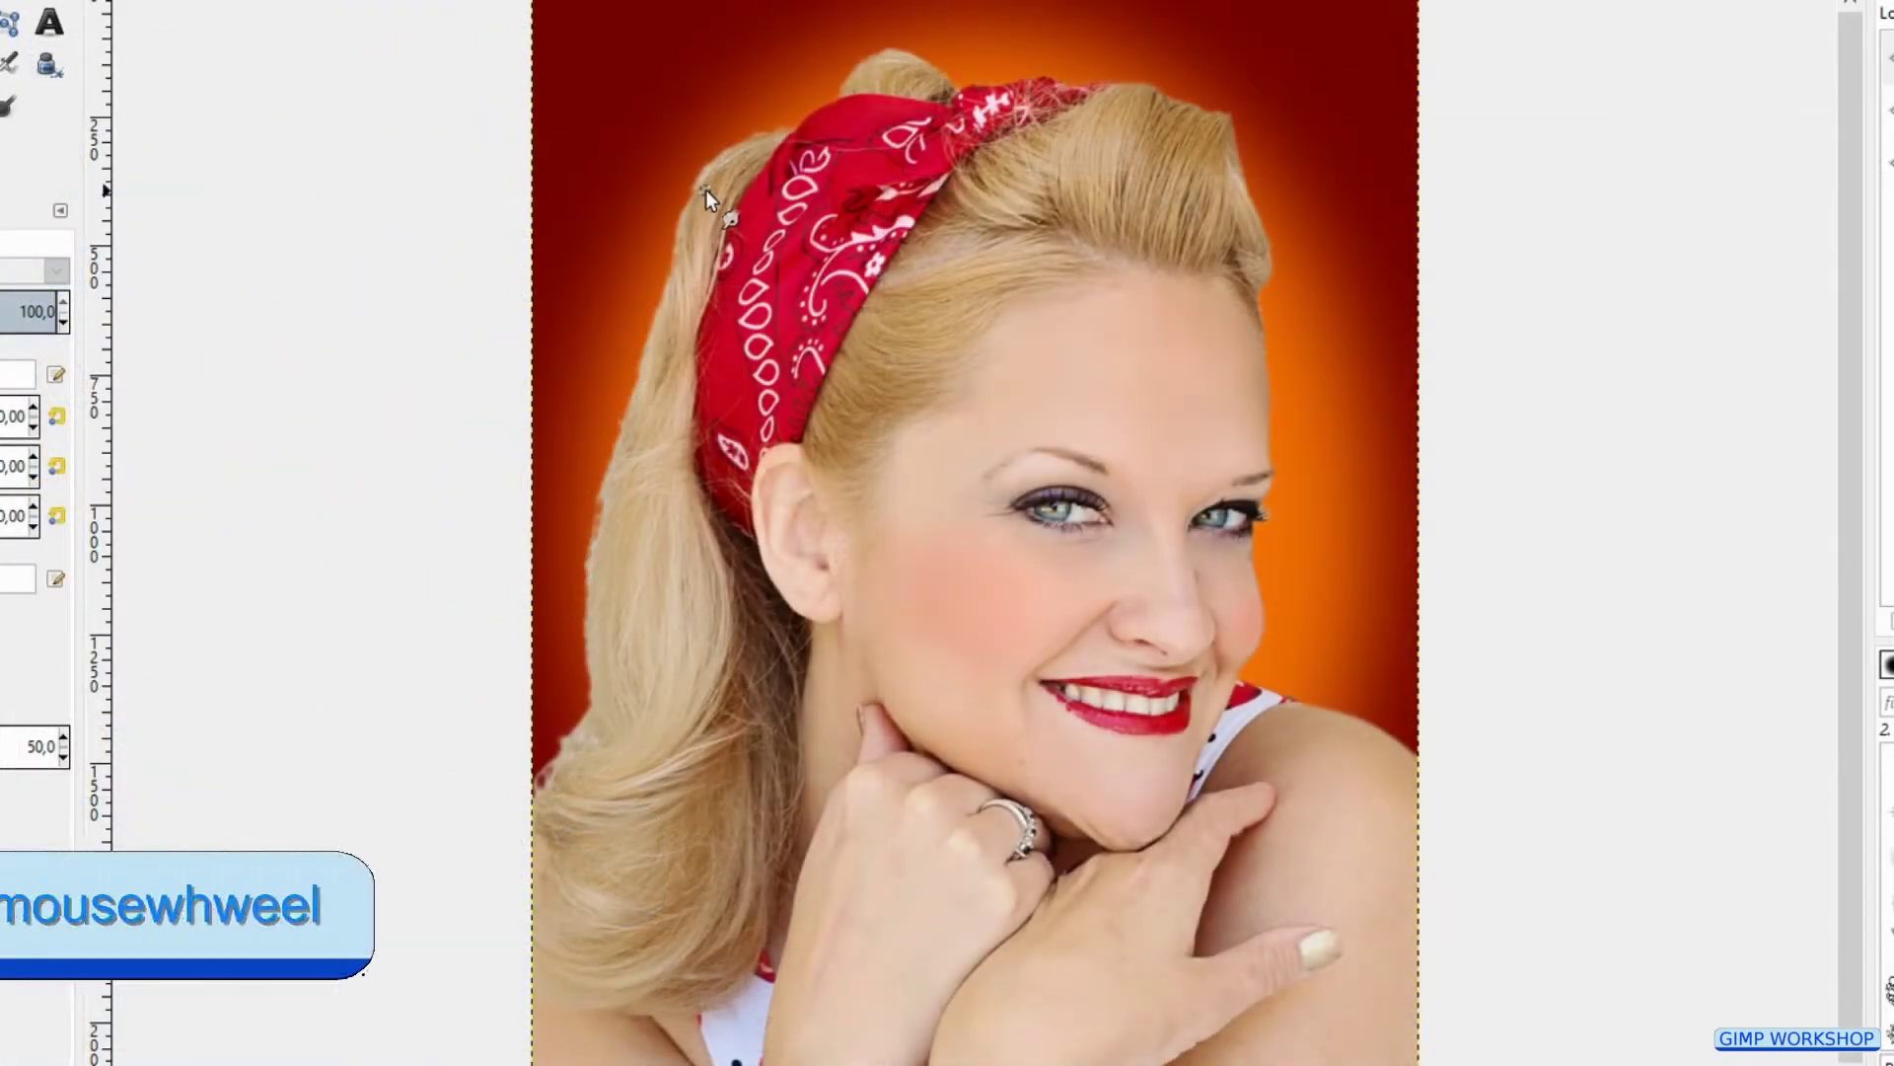
ctrl+scroll(706, 190, up, 2)
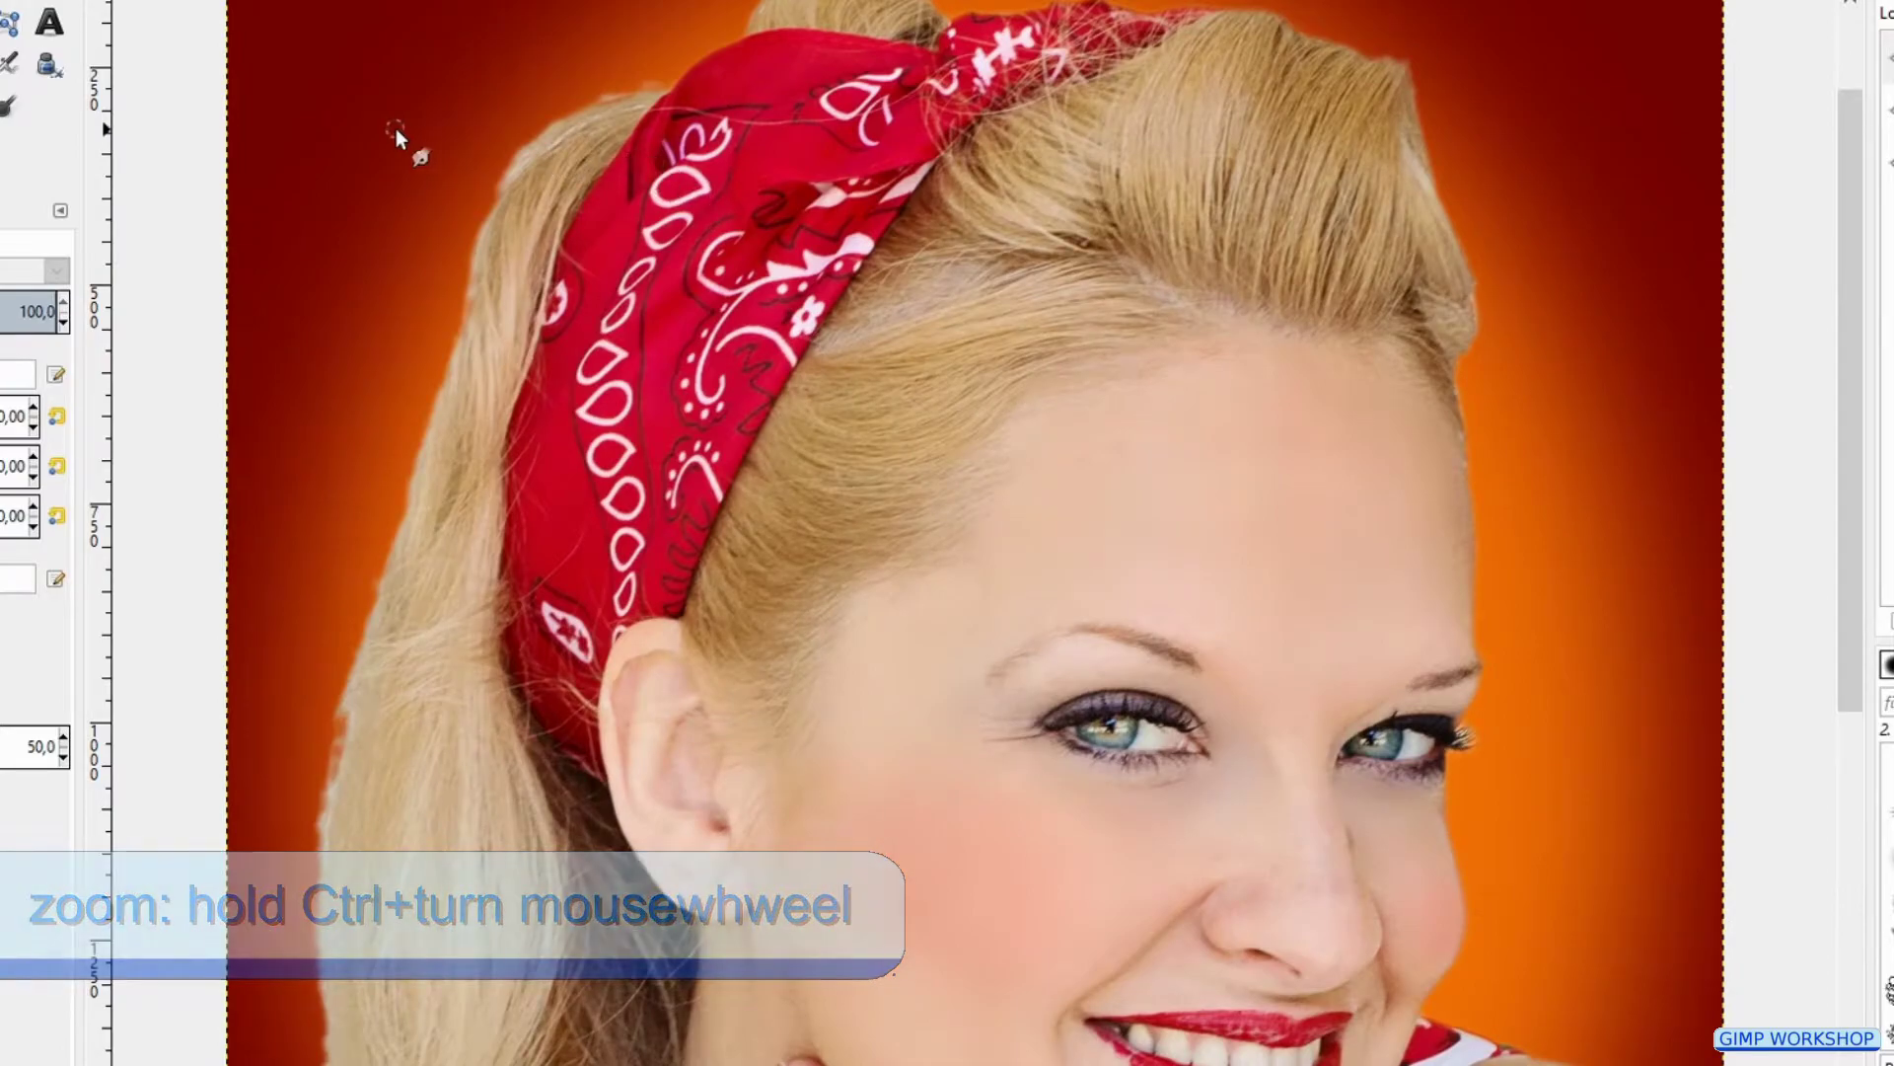
ctrl+scroll(395, 128, up, 1)
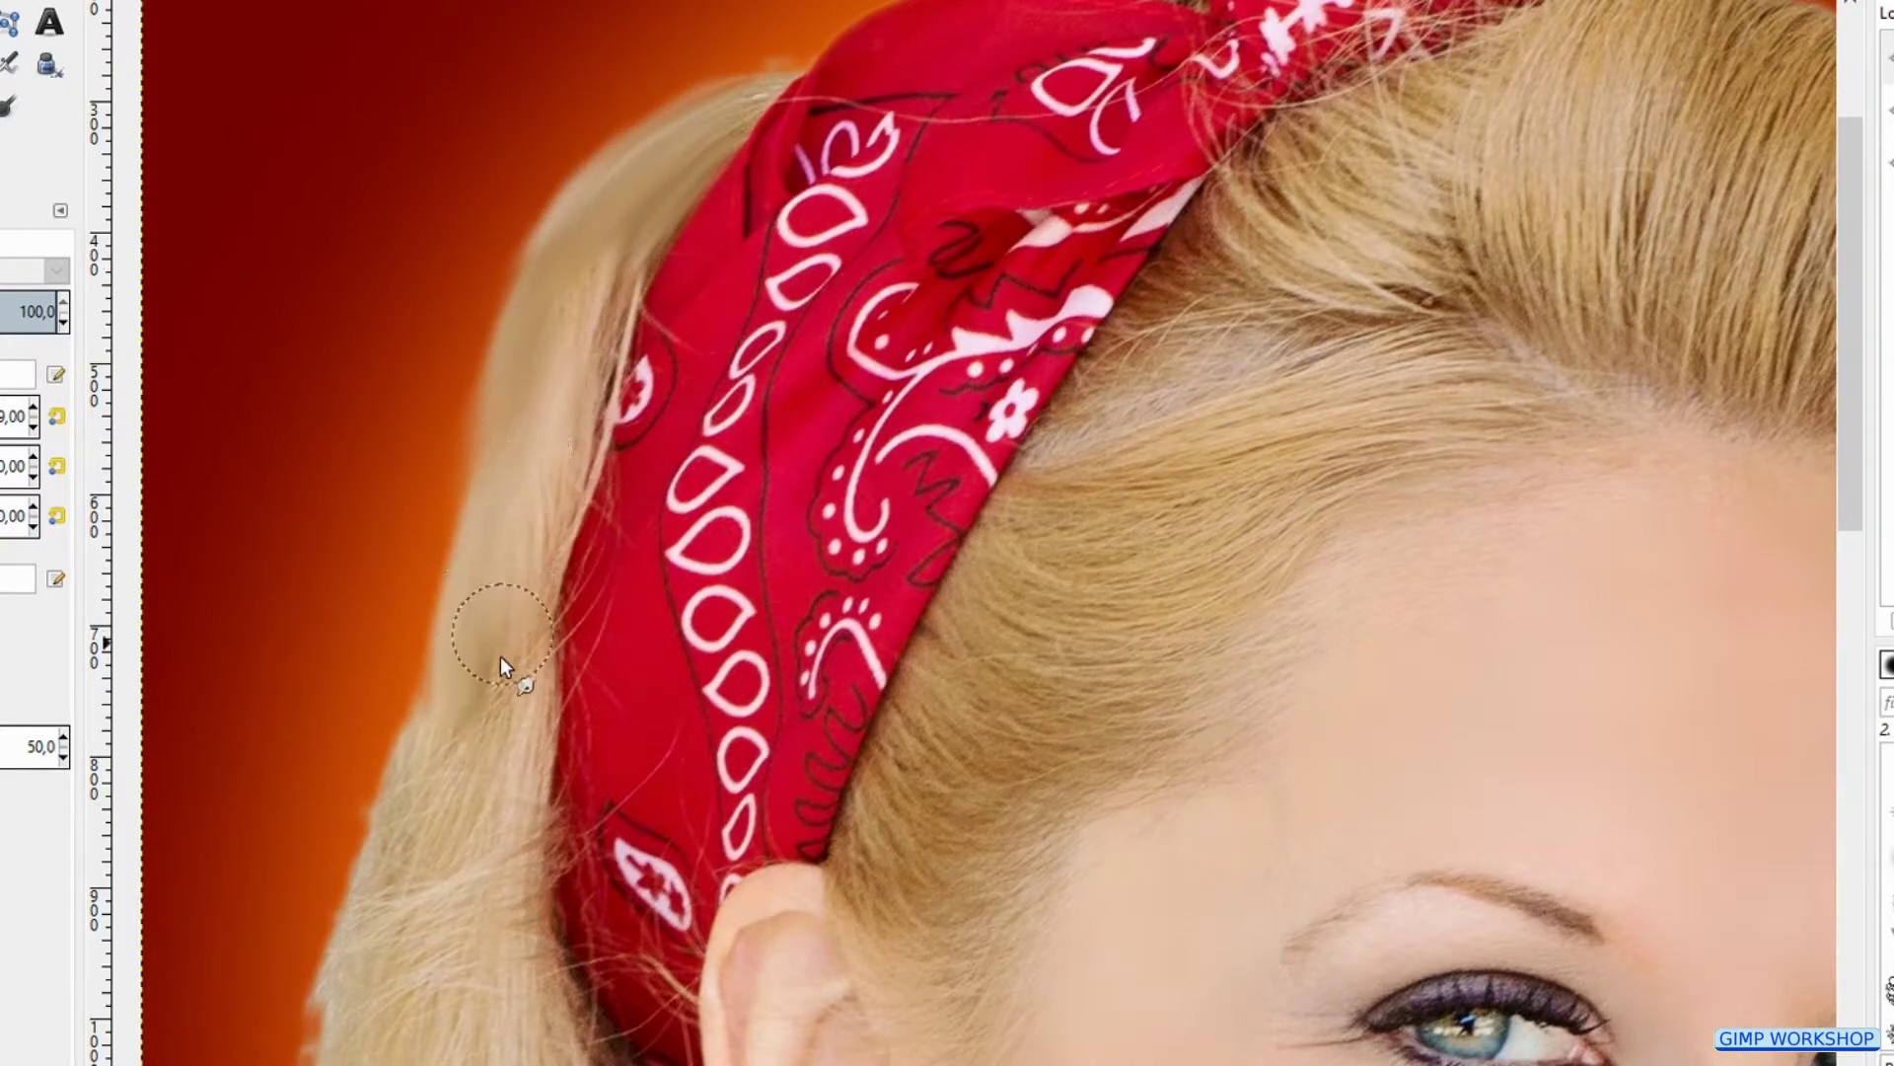
mouse_move(529, 784)
mouse_down()
mouse_move(499, 922)
mouse_move(482, 684)
mouse_move(387, 891)
mouse_move(487, 658)
mouse_move(409, 666)
mouse_move(354, 817)
mouse_move(435, 896)
mouse_up()
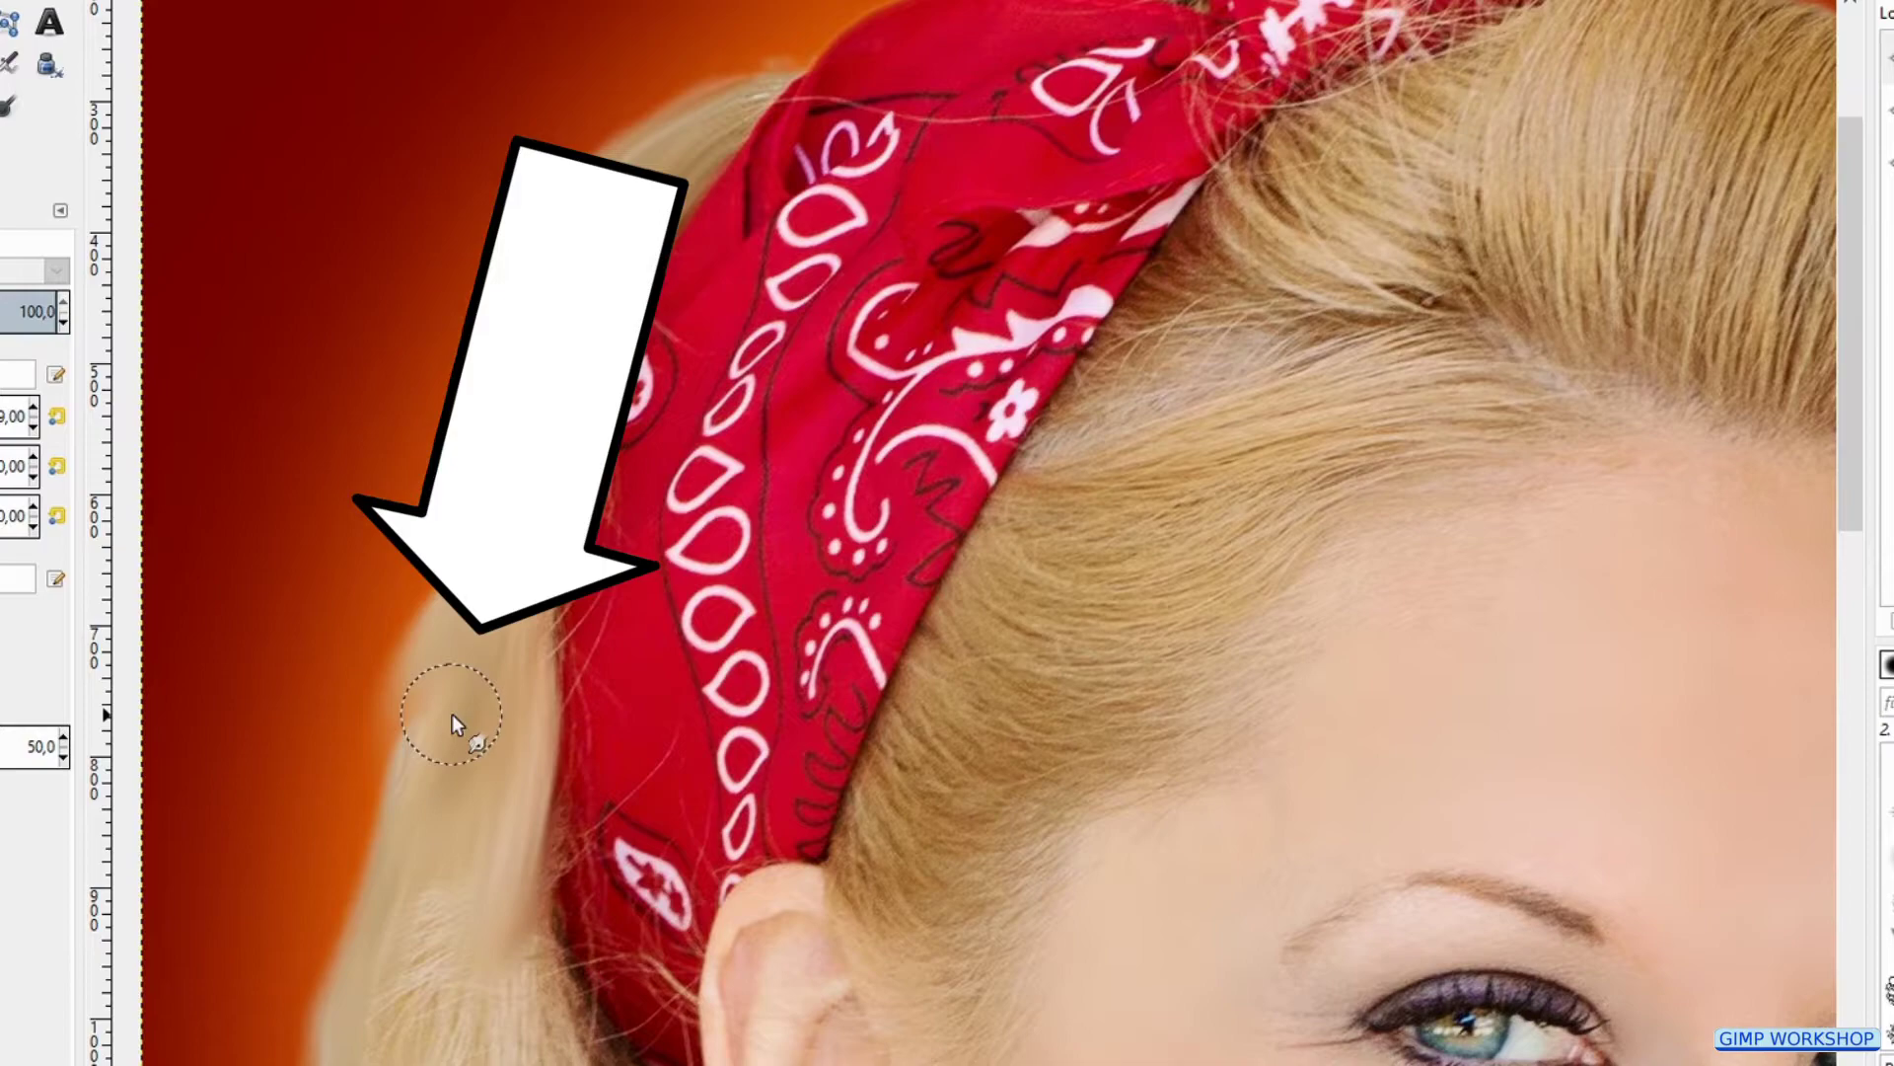
mouse_move(452, 713)
mouse_down()
mouse_move(736, 116)
mouse_move(774, 198)
mouse_up()
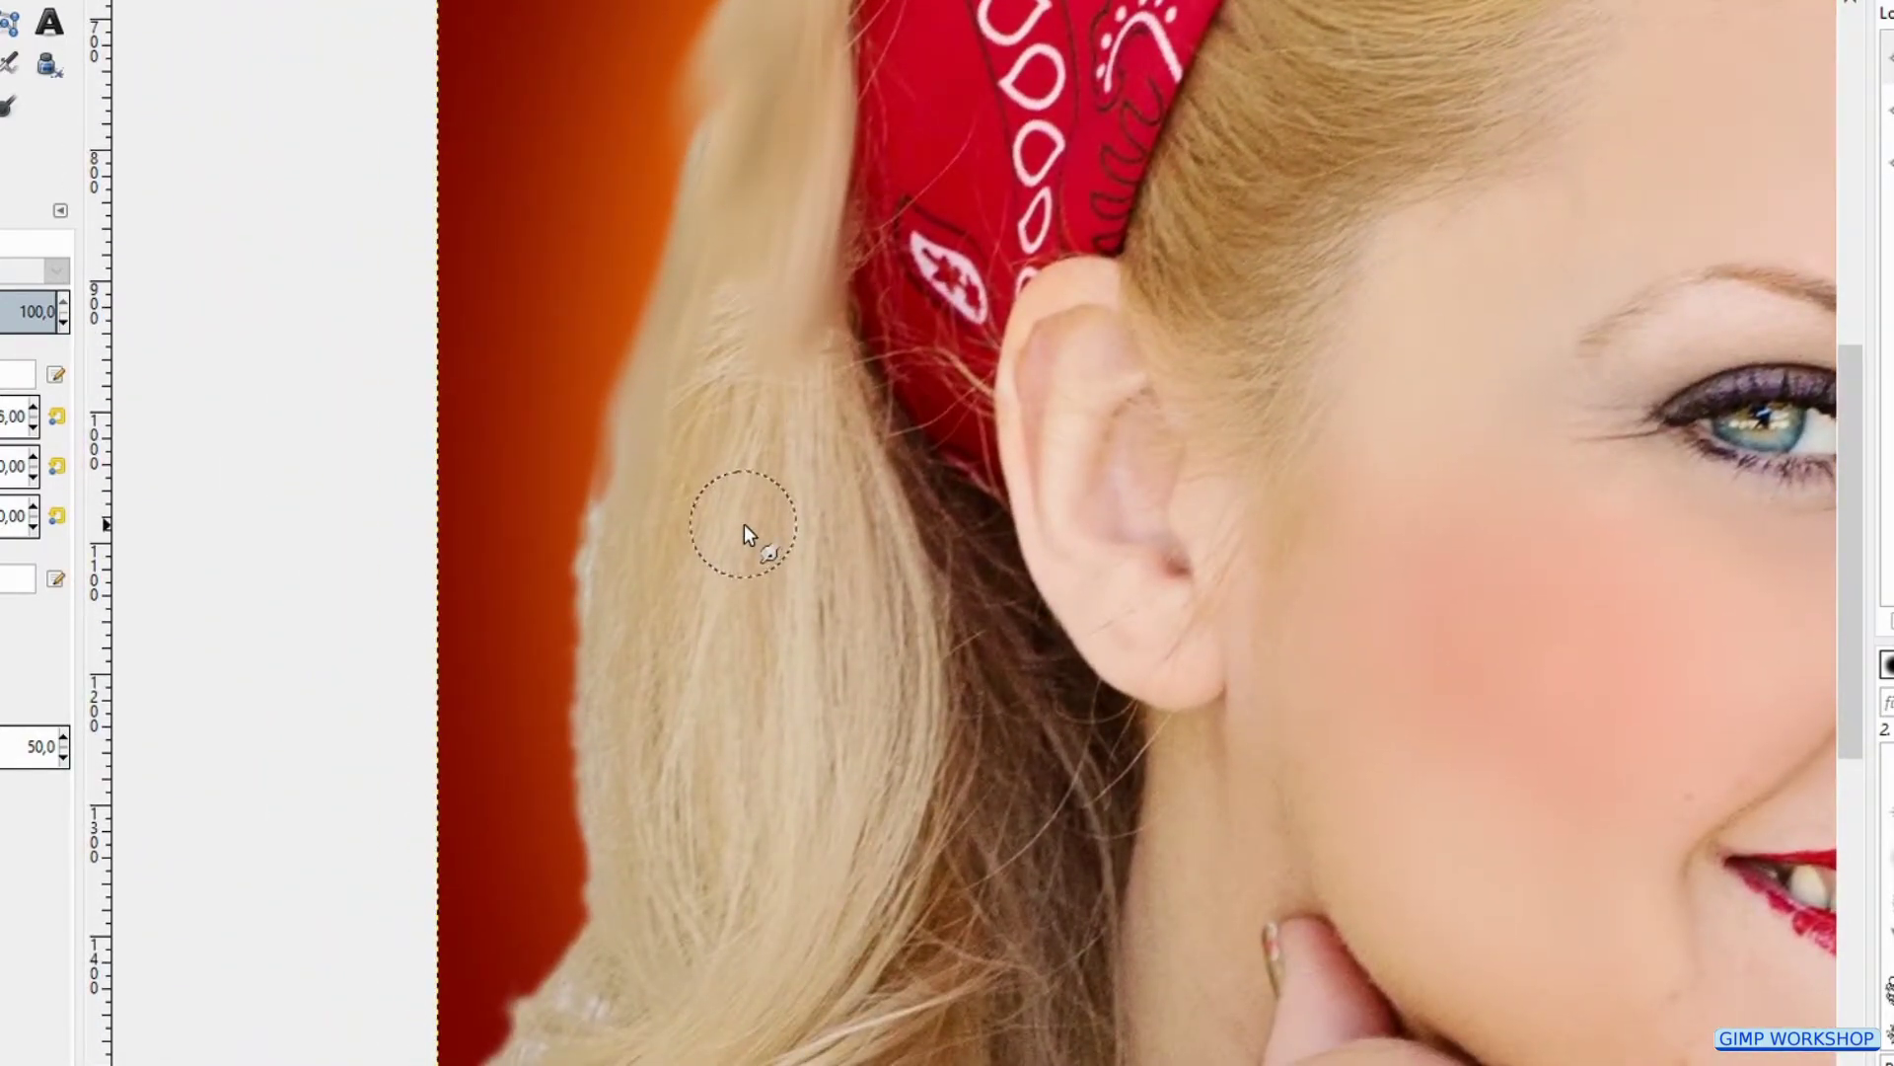
mouse_move(770, 262)
mouse_down()
mouse_move(551, 555)
mouse_move(577, 529)
mouse_move(587, 569)
mouse_move(721, 566)
mouse_move(682, 559)
mouse_move(808, 514)
mouse_move(833, 859)
mouse_move(723, 386)
mouse_move(755, 831)
mouse_up()
mouse_move(831, 251)
mouse_down()
mouse_move(869, 500)
mouse_move(975, 622)
mouse_up()
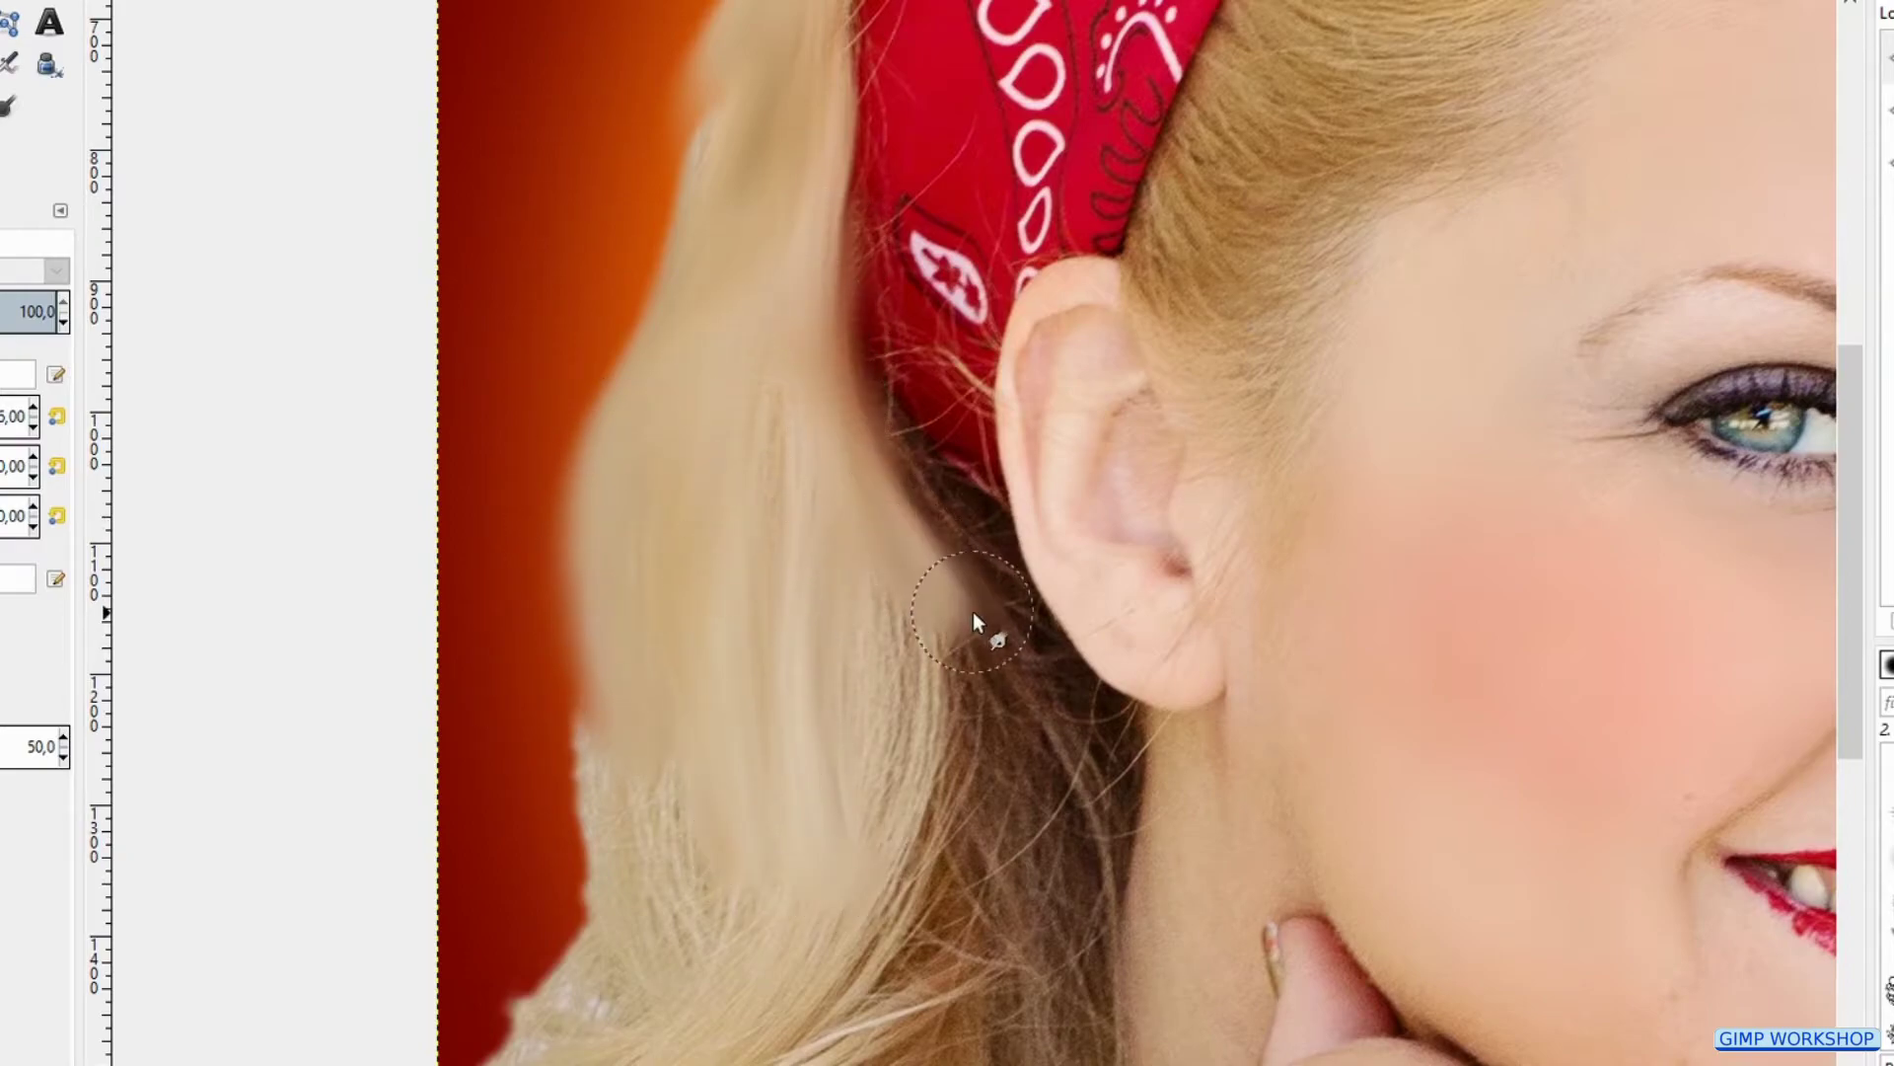
mouse_move(875, 448)
mouse_down()
mouse_move(913, 574)
mouse_move(1052, 799)
mouse_move(835, 516)
mouse_move(869, 681)
mouse_up()
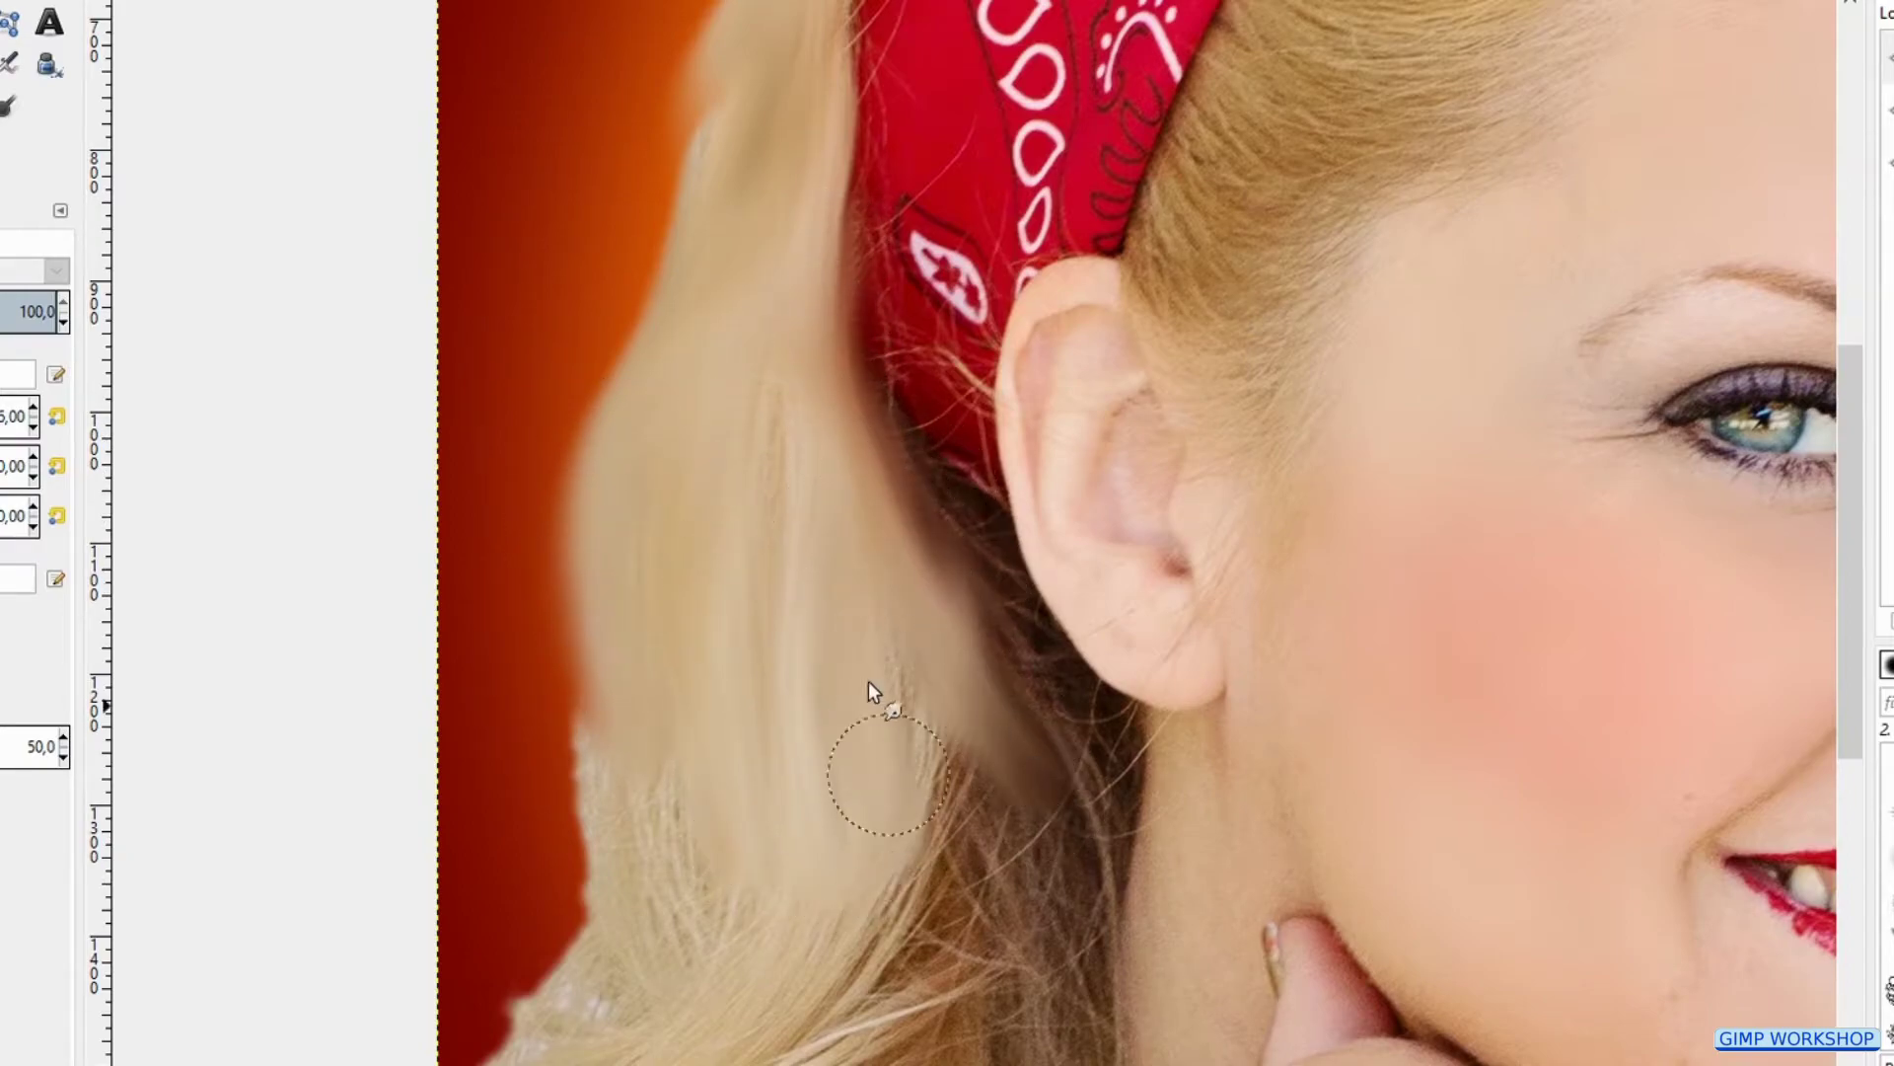
mouse_move(906, 791)
mouse_down()
mouse_move(900, 967)
mouse_move(969, 769)
mouse_move(997, 888)
mouse_up()
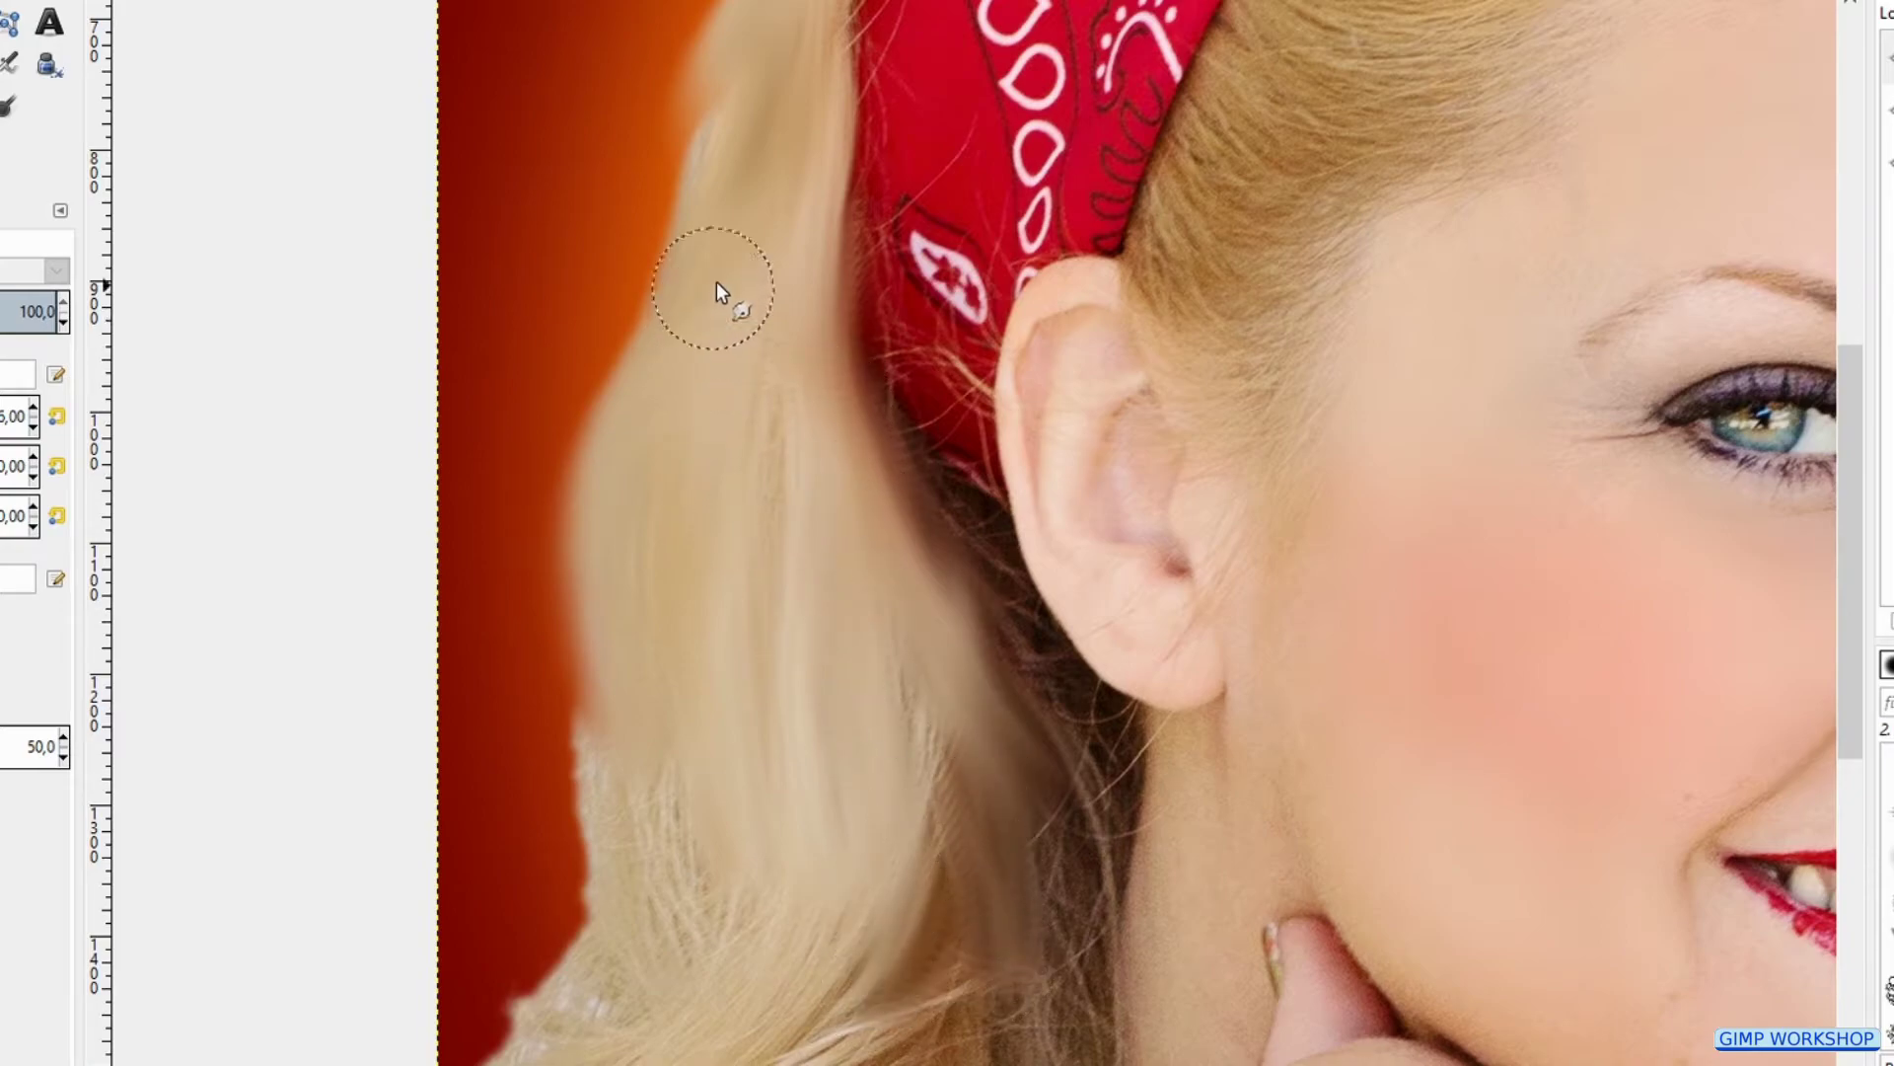
mouse_move(717, 281)
mouse_down()
mouse_move(689, 316)
mouse_move(495, 343)
mouse_up()
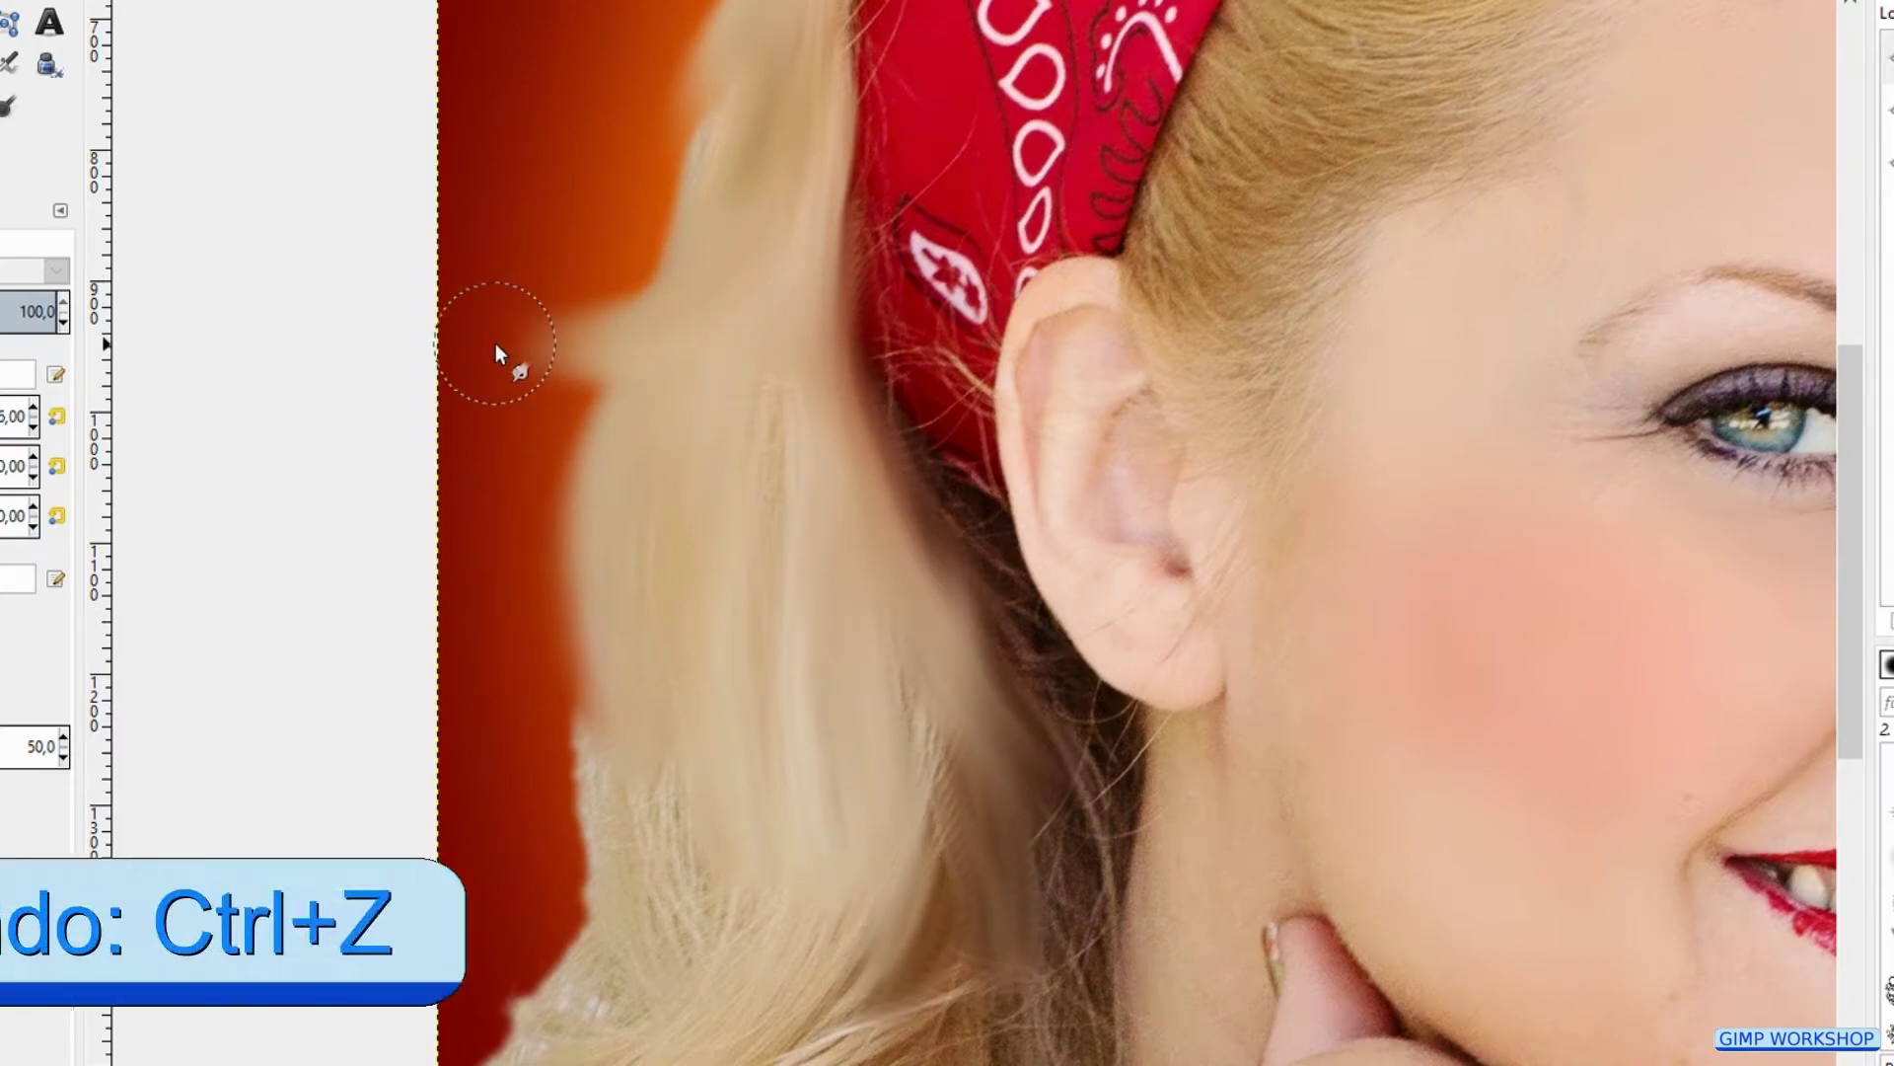
key(ctrl+z)
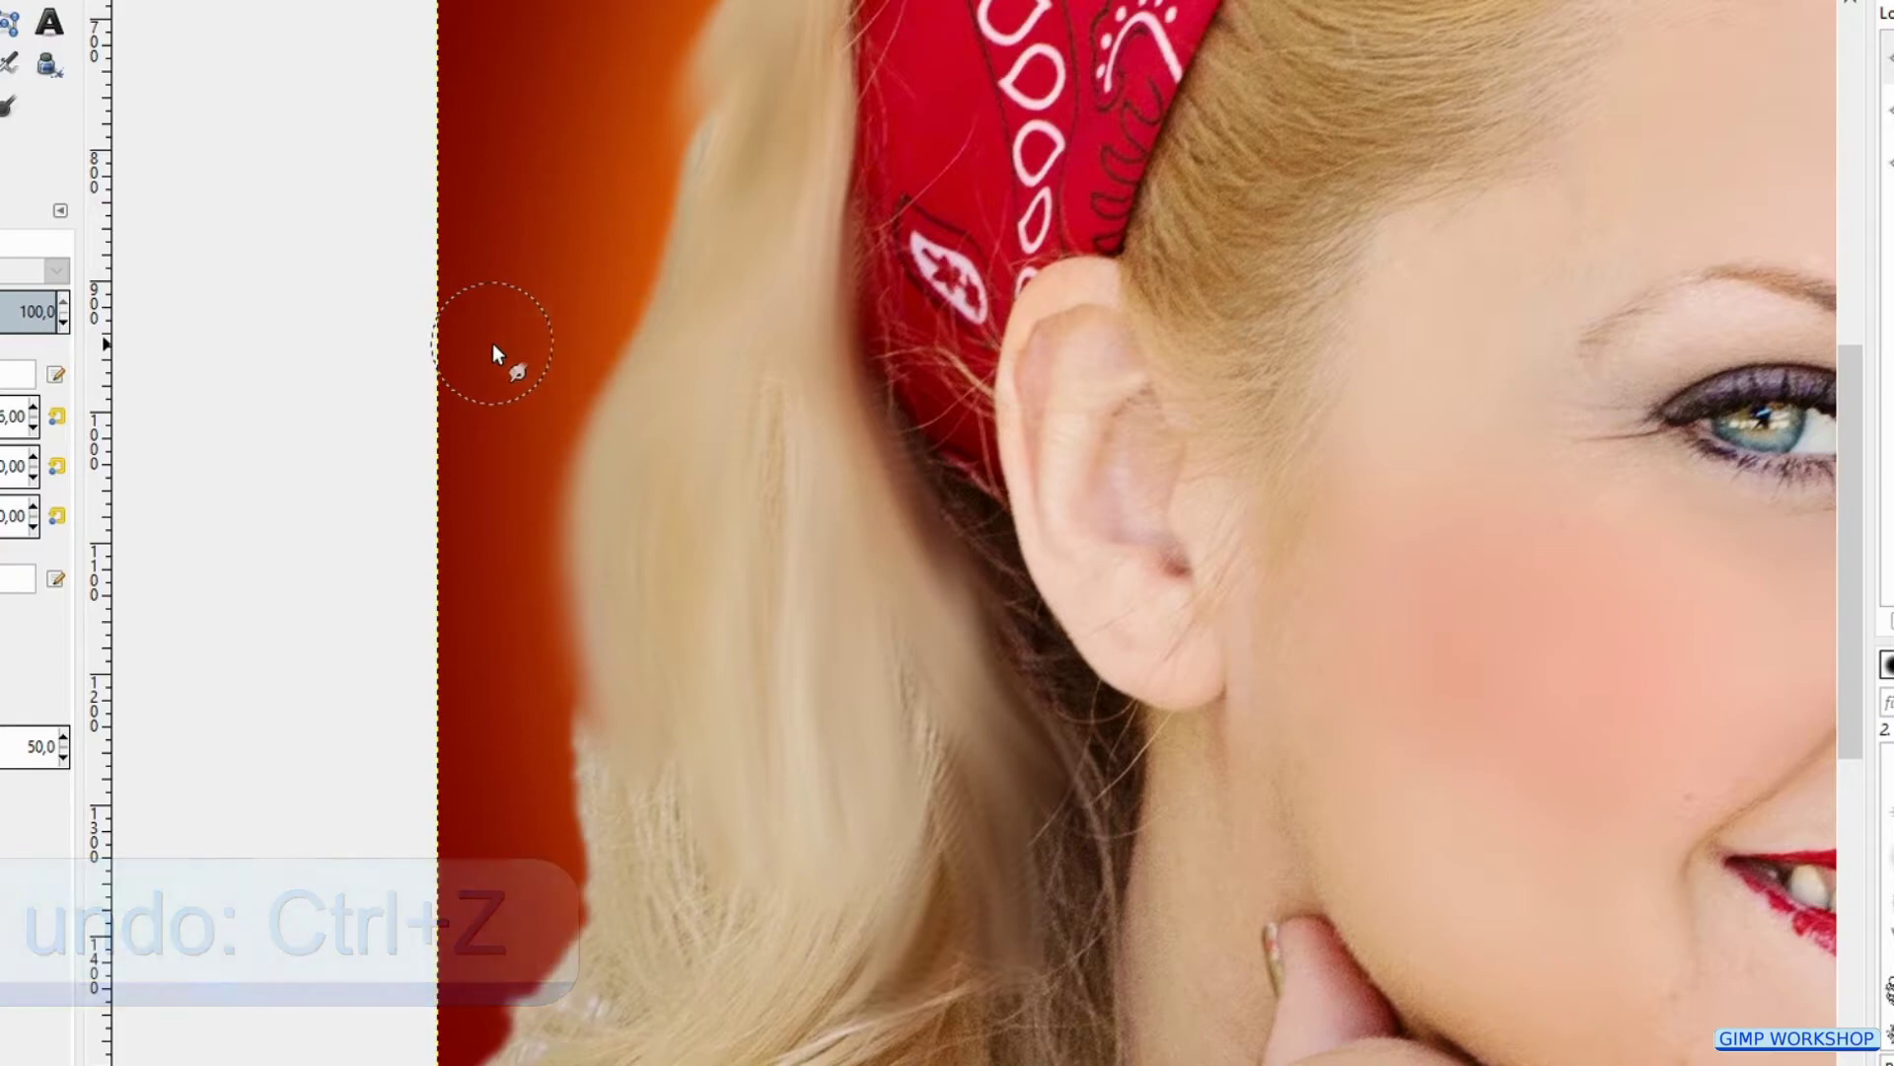
Refine the smudged hair along the left side, adjusting the brush size
scroll(801, 192, down, 5)
scroll(801, 193, left, 2)
mouse_move(801, 192)
mouse_down()
mouse_move(705, 463)
mouse_move(1122, 454)
mouse_move(910, 536)
mouse_move(1091, 665)
mouse_move(936, 768)
mouse_up()
scroll(1058, 355, down, 5)
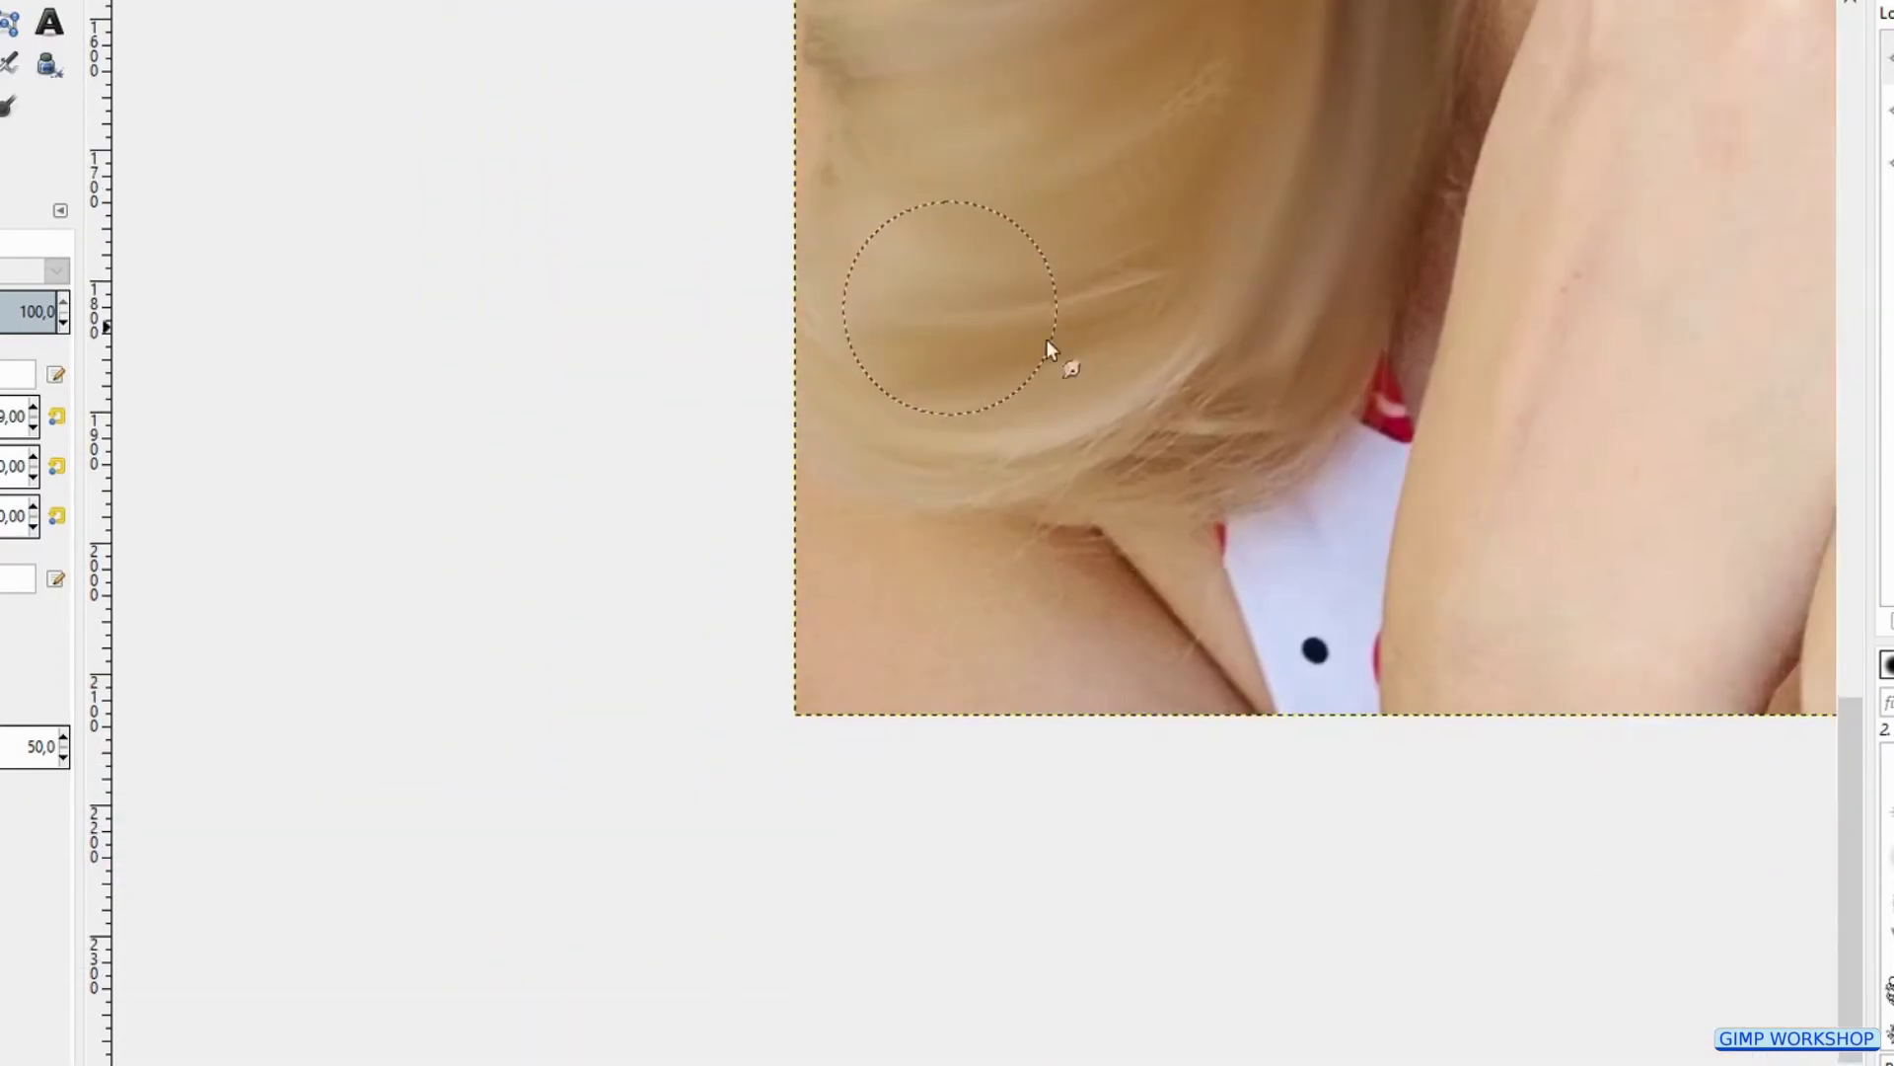
scroll(1206, 390, up, 15)
scroll(1071, 728, left, 5)
key(bracketleft)
key(bracketleft)
key(bracketleft)
key(bracketleft)
key(bracketleft)
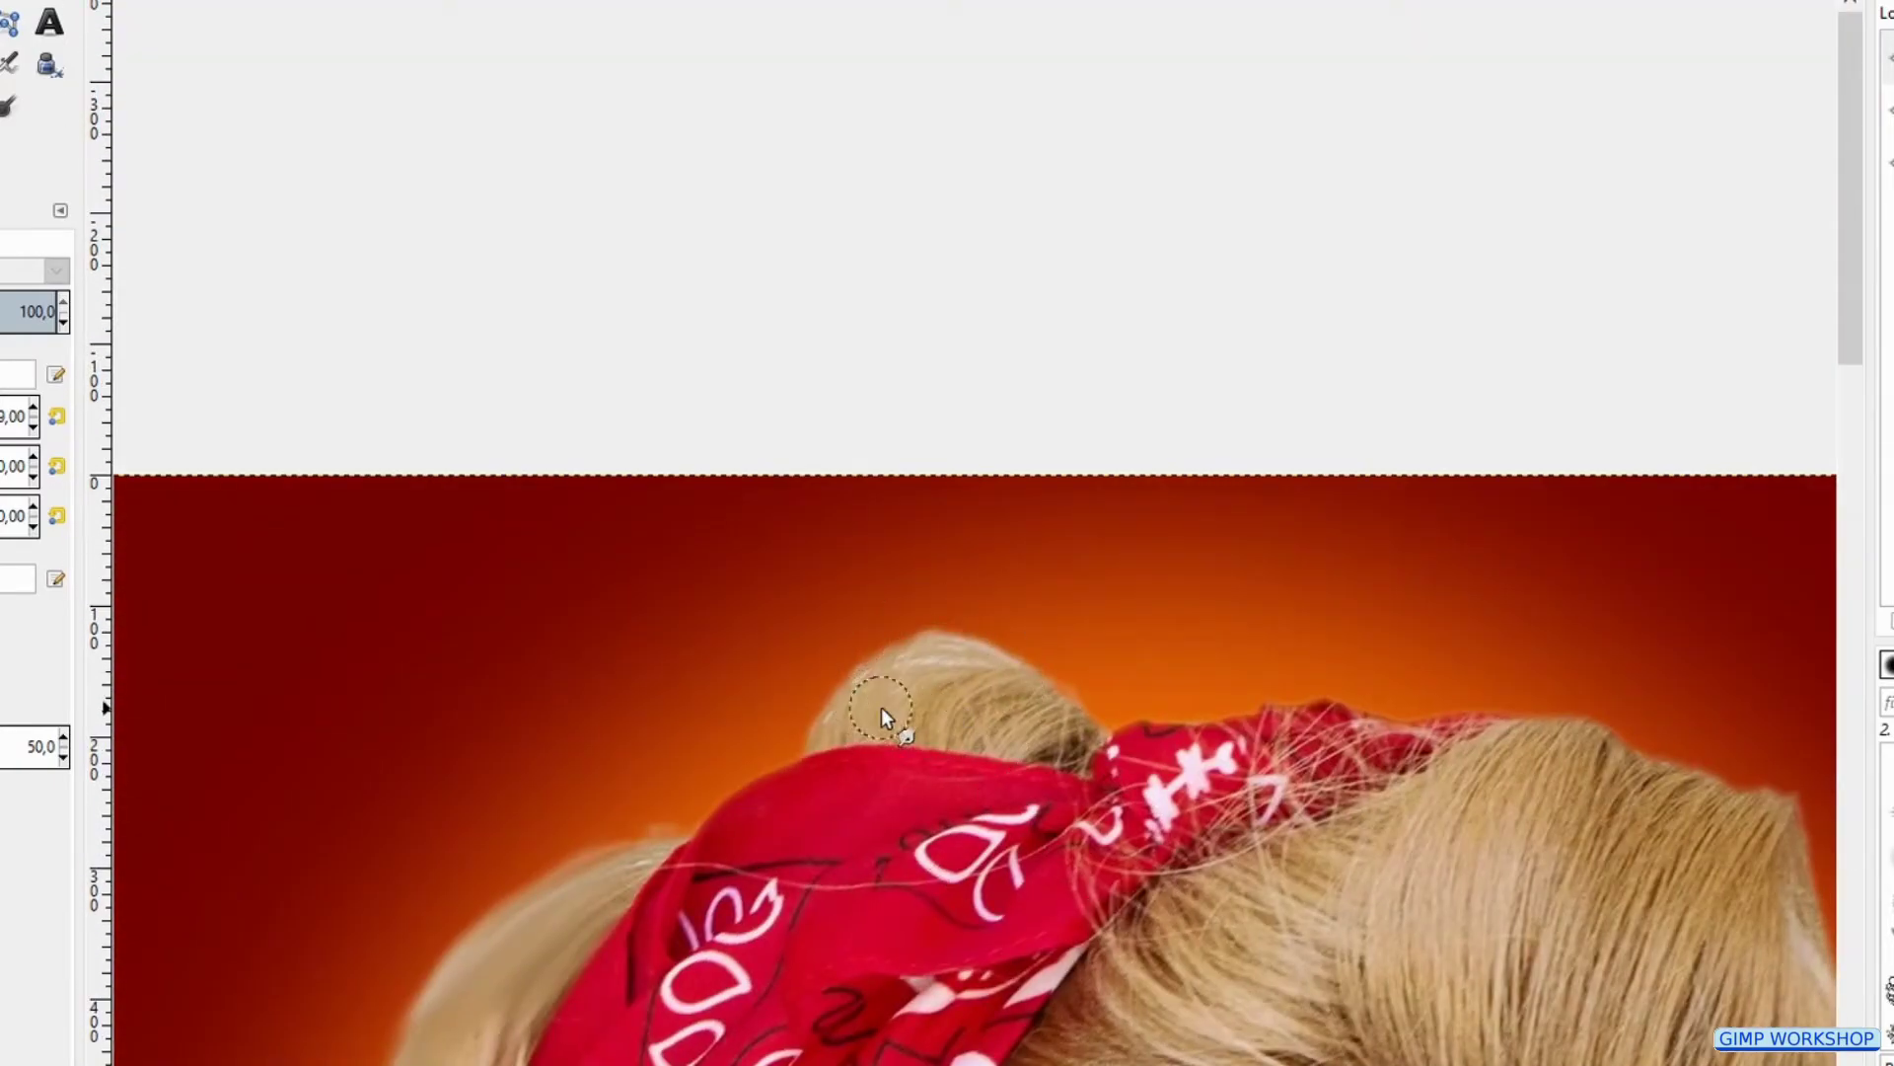
scroll(951, 700, down, 5)
scroll(951, 701, right, 4)
key(bracketright)
key(bracketright)
key(bracketright)
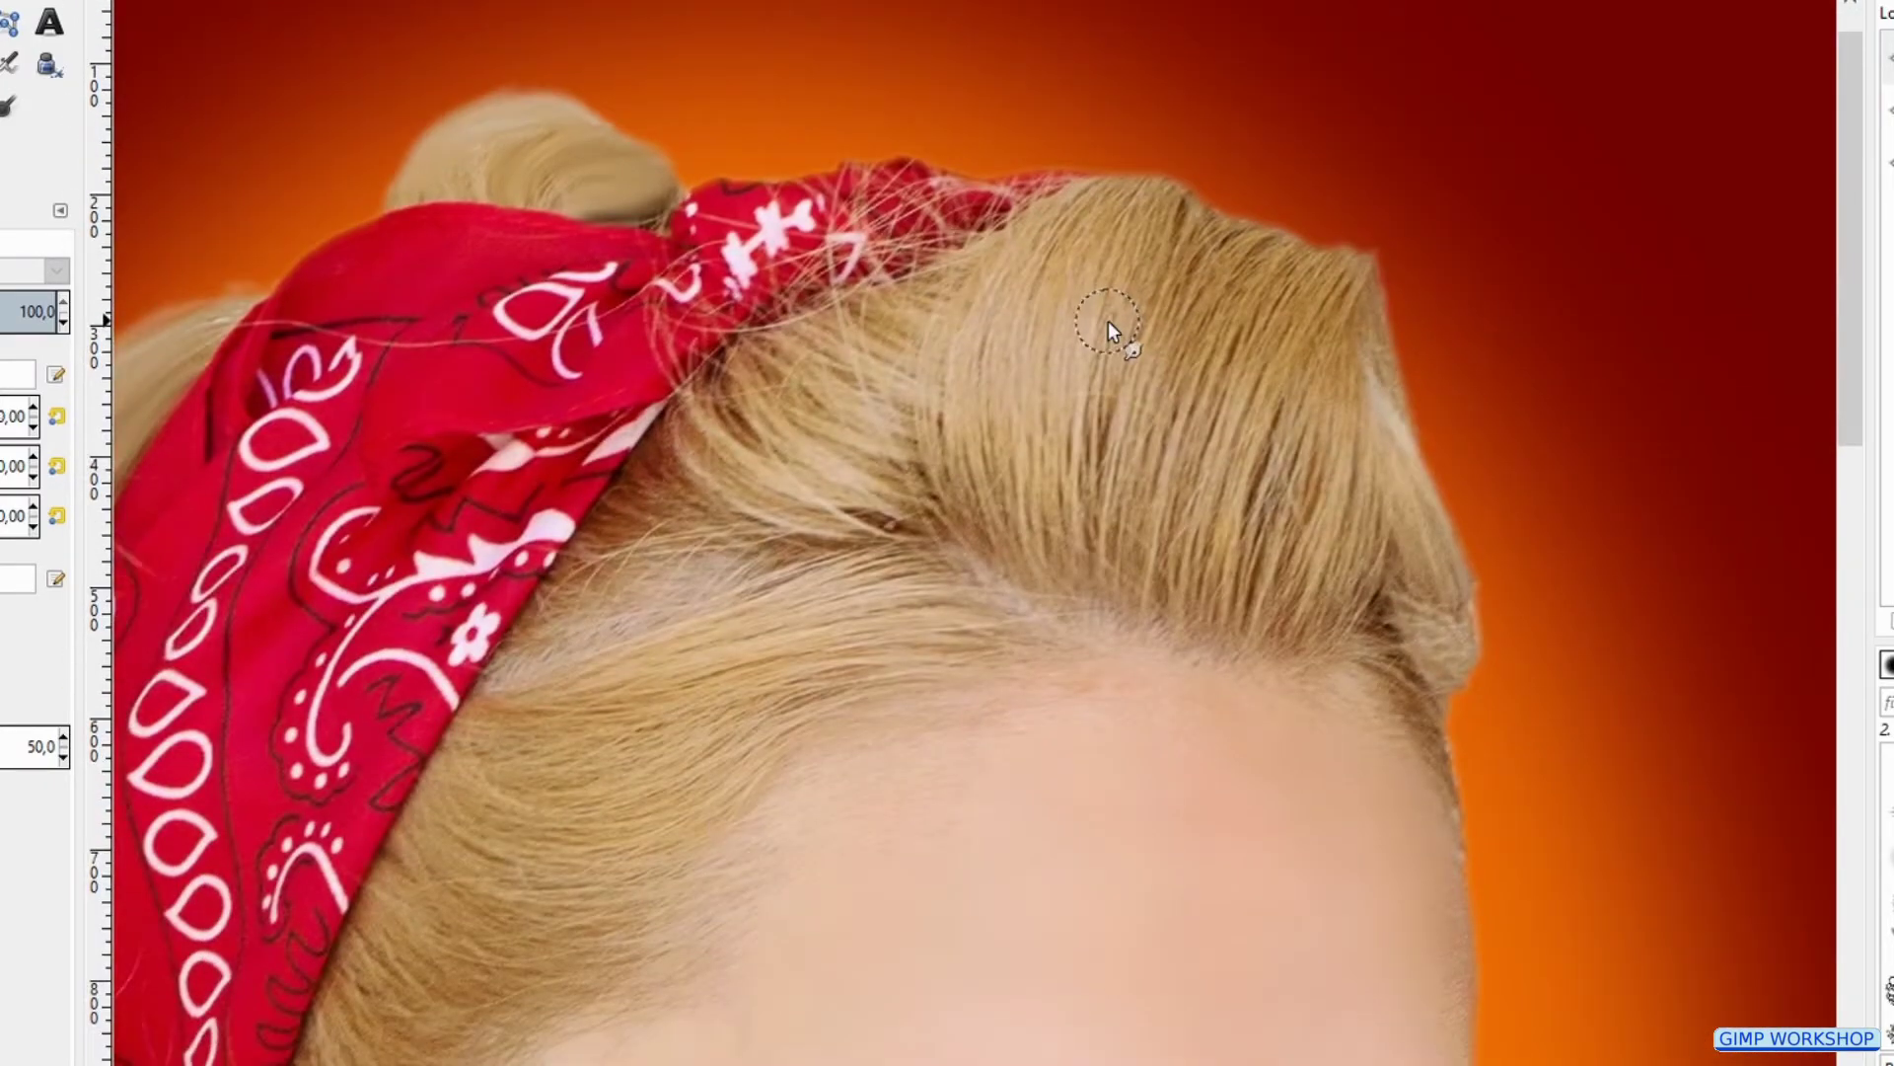
mouse_move(1109, 322)
mouse_down()
mouse_move(1027, 468)
mouse_move(1000, 316)
mouse_move(1126, 395)
mouse_move(1126, 274)
mouse_move(1141, 458)
mouse_move(1198, 595)
mouse_move(1323, 490)
mouse_move(1320, 377)
mouse_move(762, 516)
mouse_move(716, 464)
mouse_move(787, 426)
mouse_move(880, 458)
mouse_move(834, 345)
mouse_up()
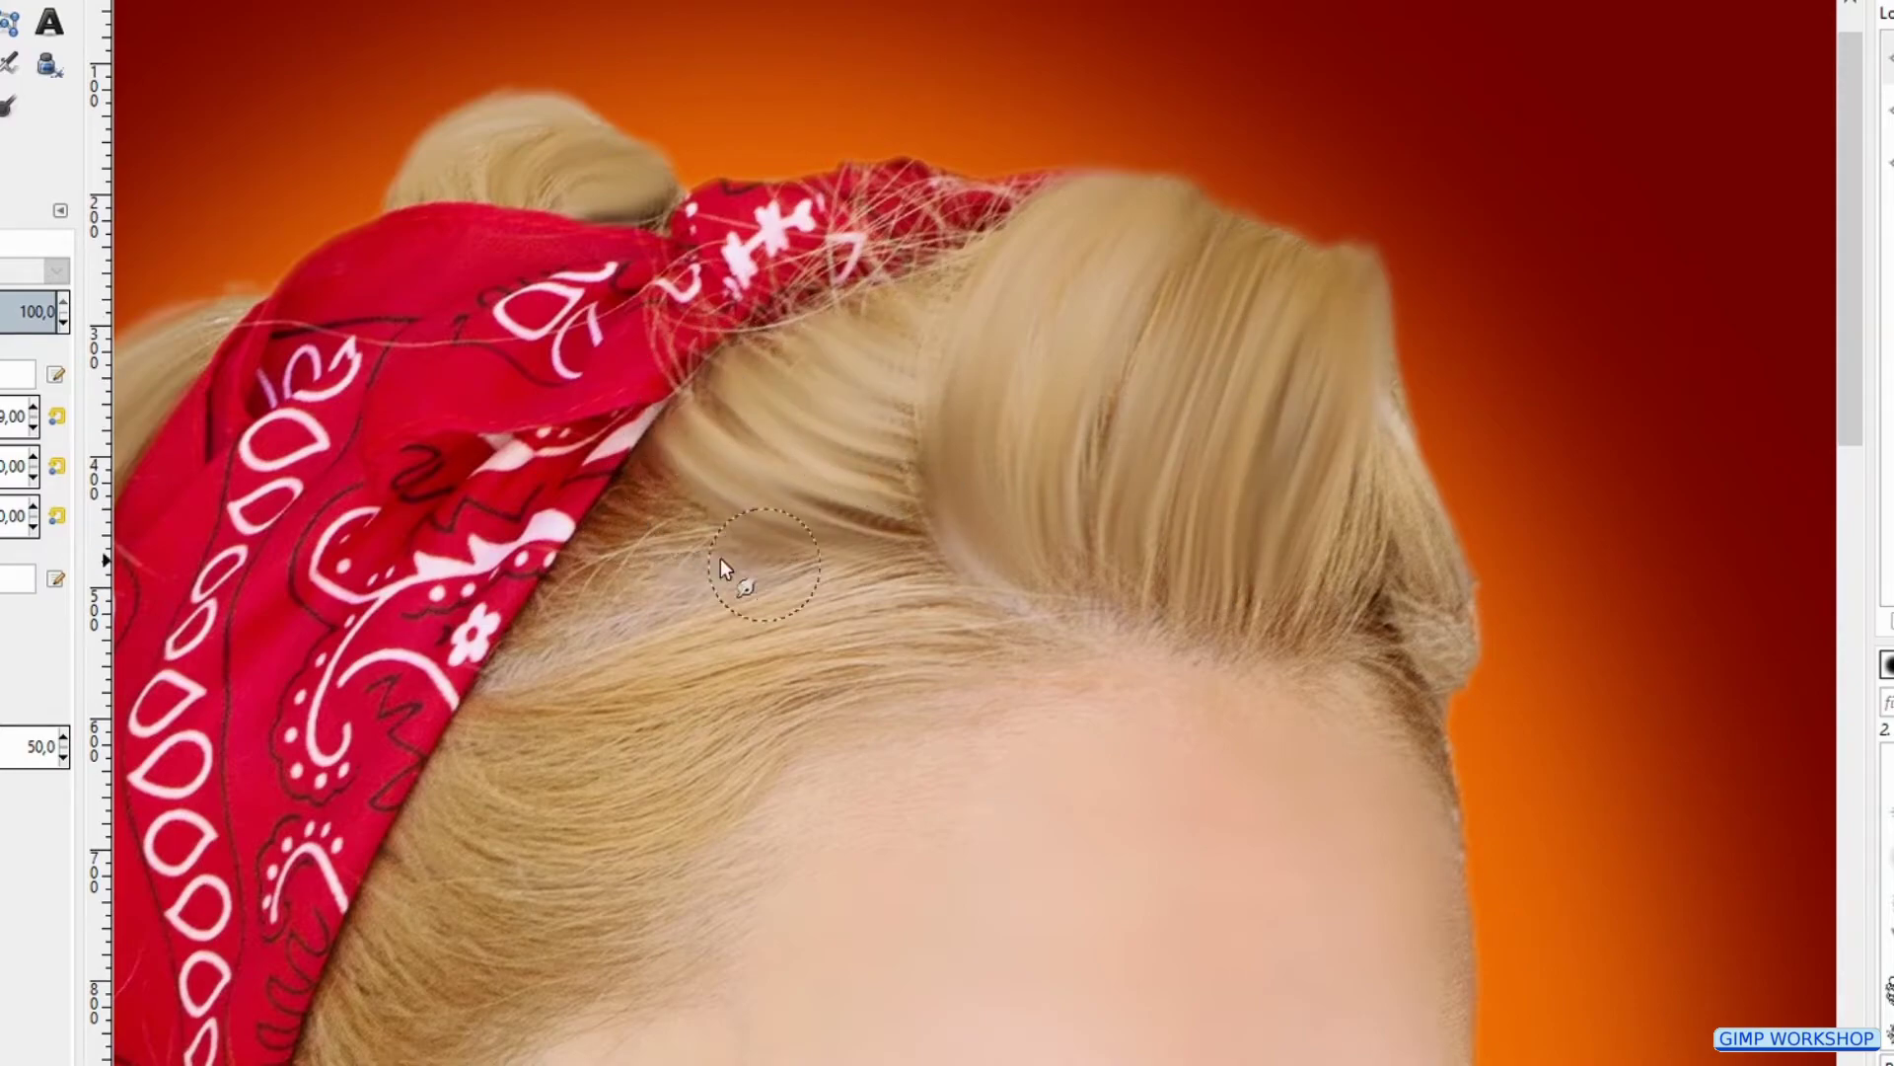
Smooth the forehead hairline and the fine hairs toward the right temple
mouse_move(720, 558)
mouse_down()
mouse_move(955, 612)
mouse_move(986, 641)
mouse_move(691, 746)
mouse_move(718, 831)
mouse_up()
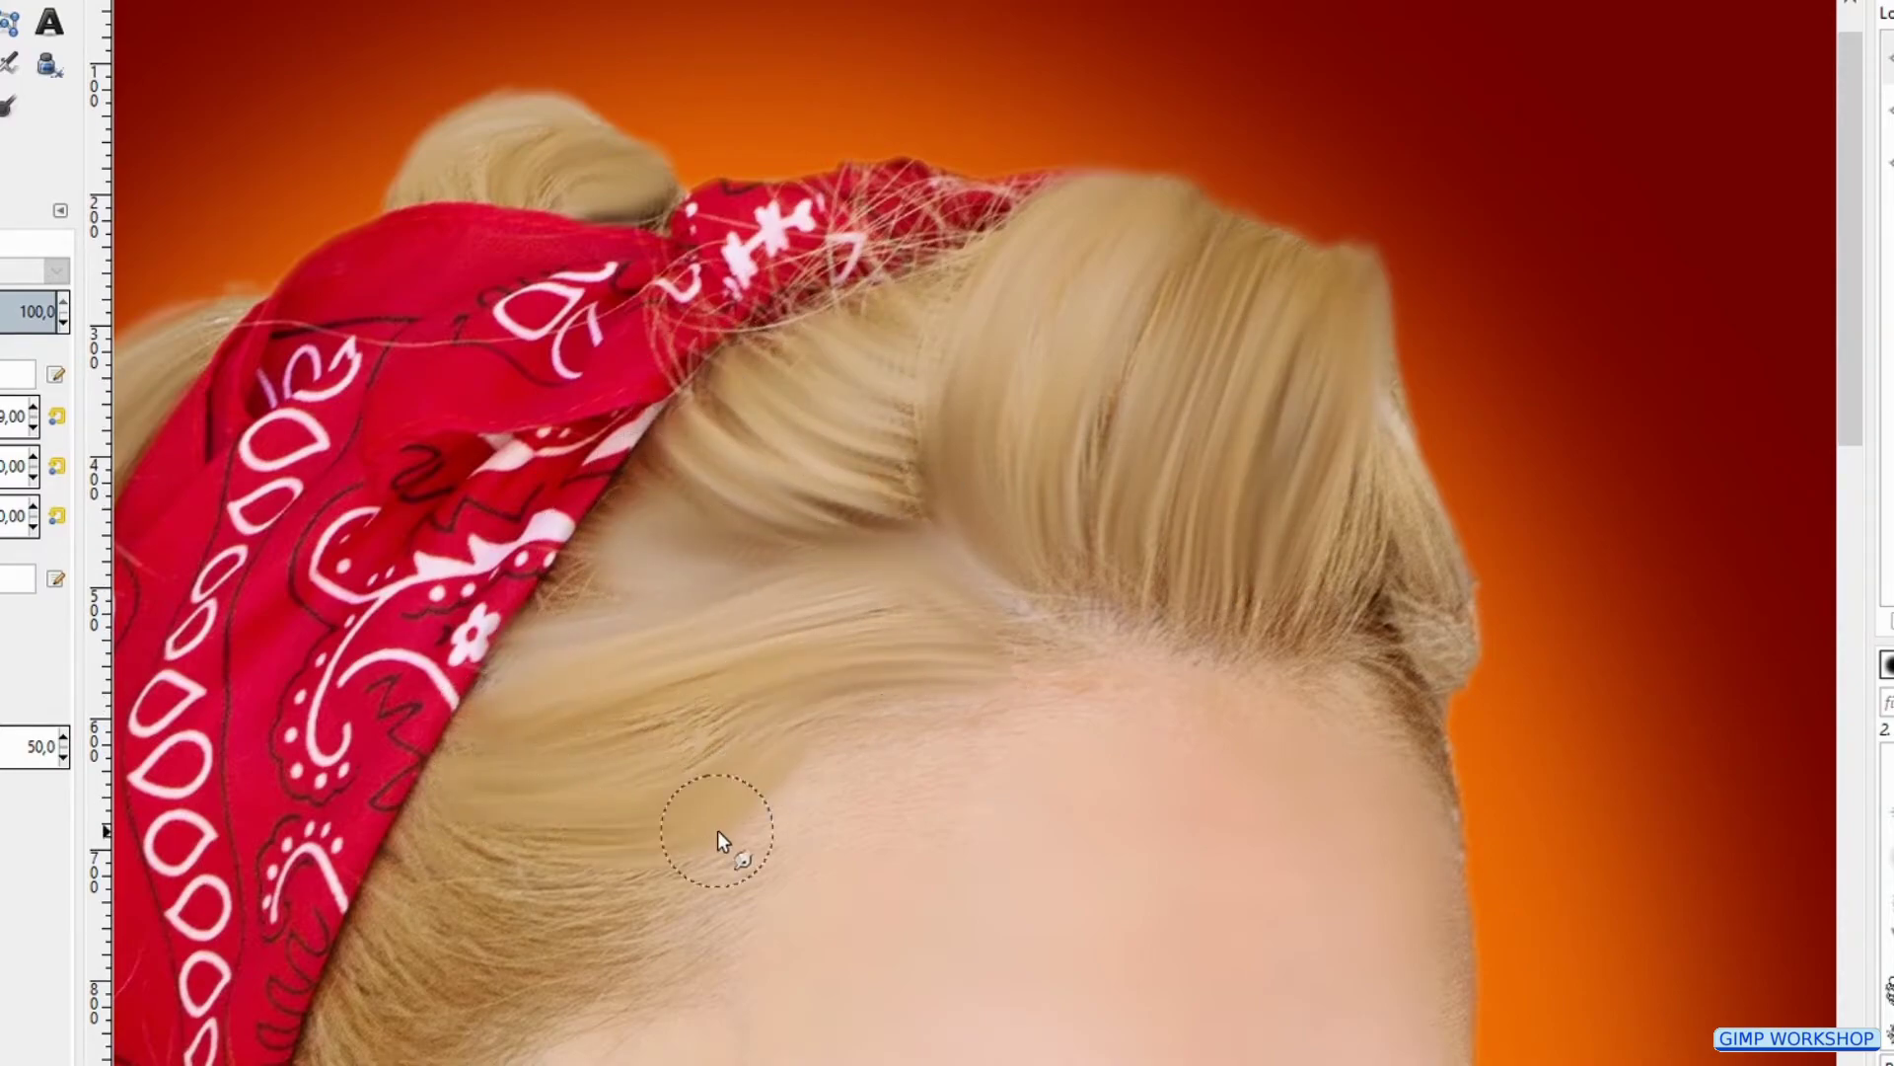
scroll(719, 831, down, 2)
scroll(888, 661, up, 2)
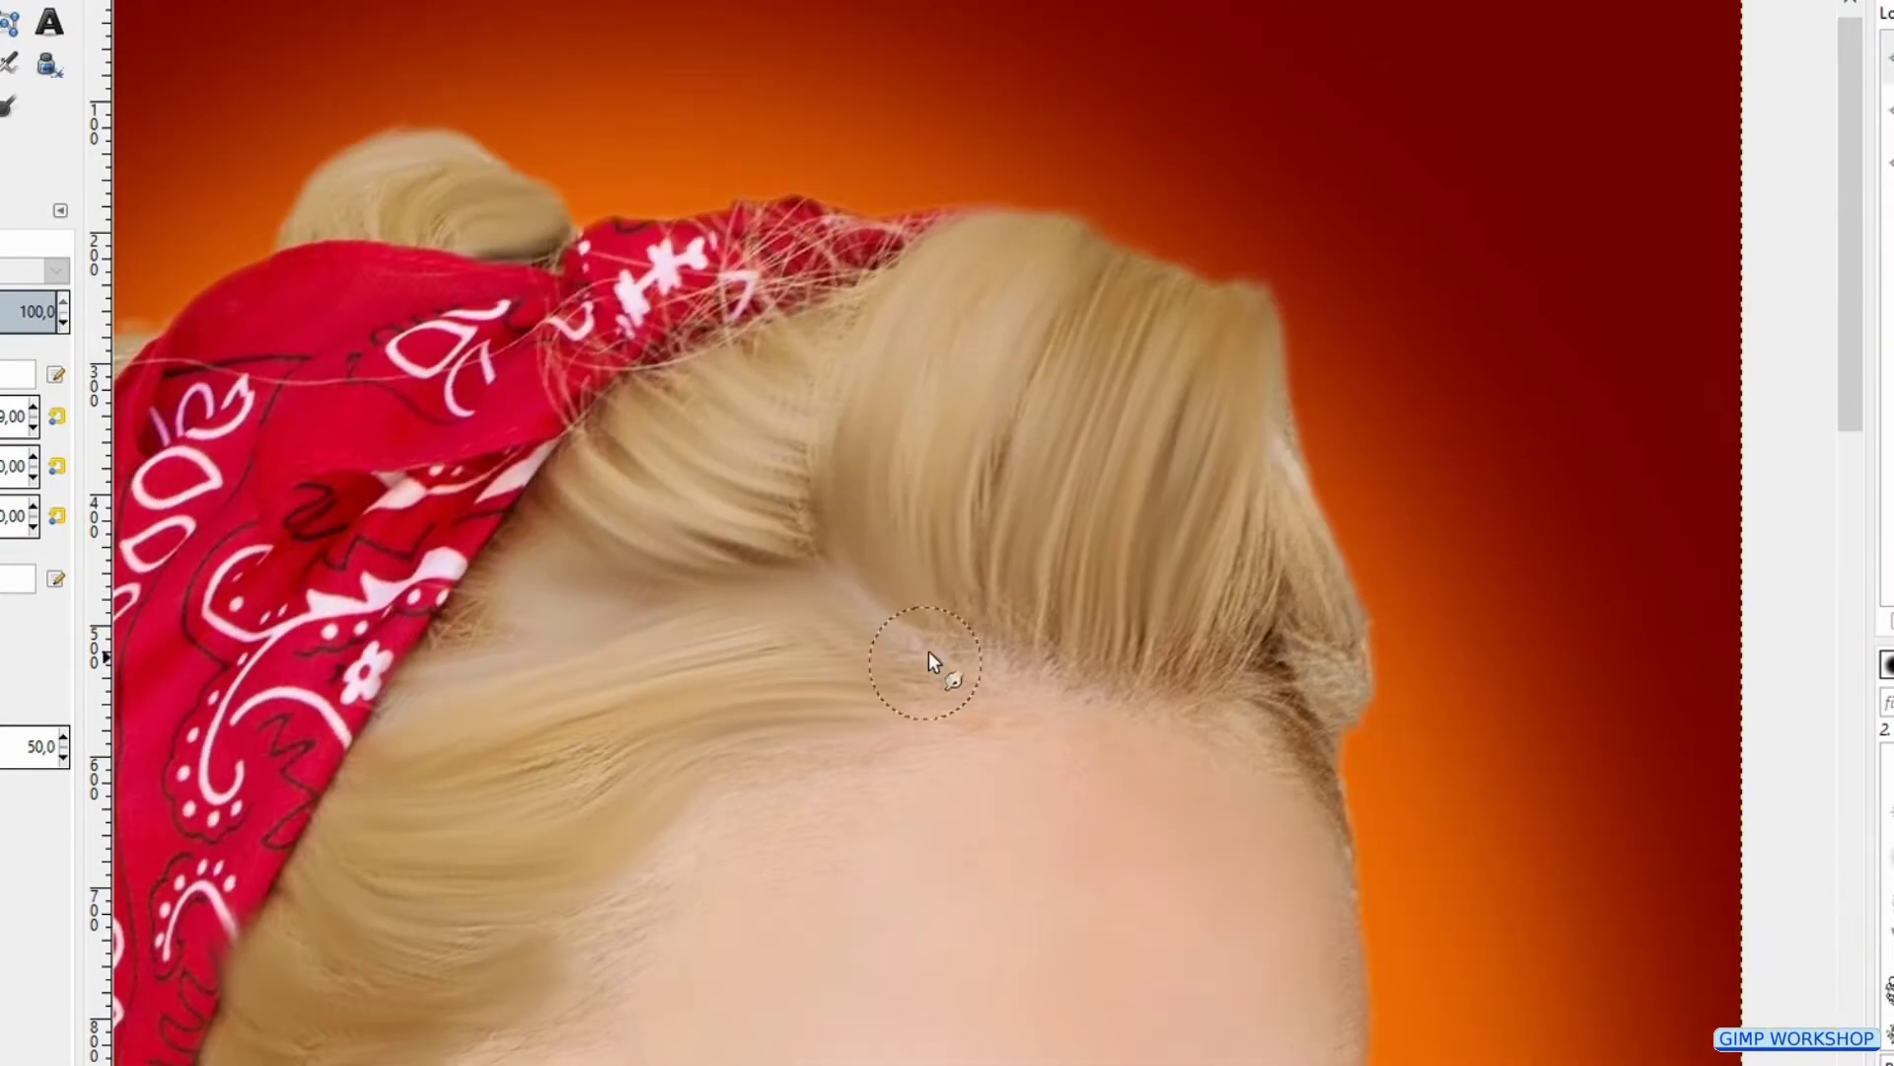
mouse_move(929, 653)
mouse_down()
mouse_move(1015, 629)
mouse_move(1186, 672)
mouse_move(1283, 498)
mouse_move(1312, 720)
mouse_move(1281, 626)
mouse_move(1281, 737)
mouse_up()
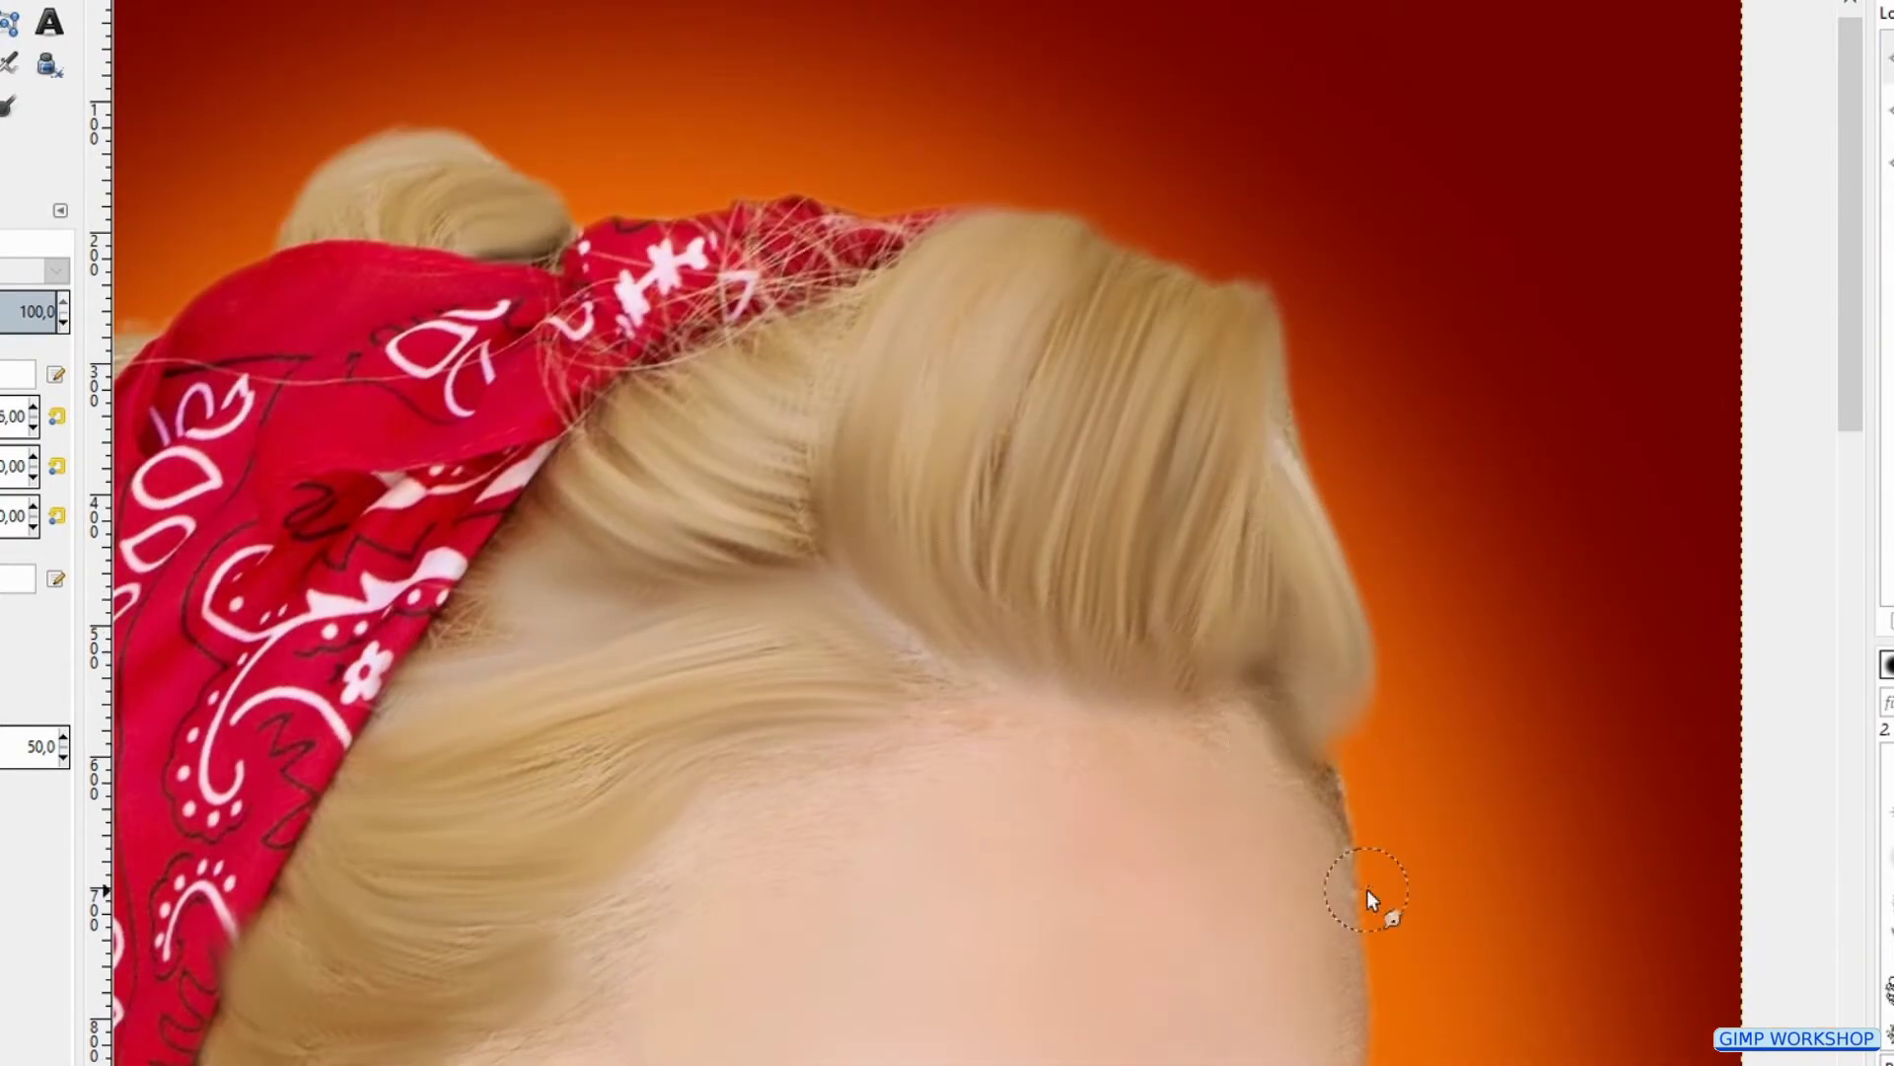
scroll(1366, 890, down, 2)
mouse_move(635, 753)
mouse_down()
mouse_move(850, 562)
mouse_move(973, 622)
mouse_move(888, 583)
mouse_move(612, 533)
mouse_up()
scroll(851, 562, up, 2)
scroll(927, 507, up, 1)
key(bracketleft)
key(bracketleft)
key(bracketleft)
Smudge the upper lip and the length and edges of the lower lip at 200% zoom
key(bracketright)
key(bracketright)
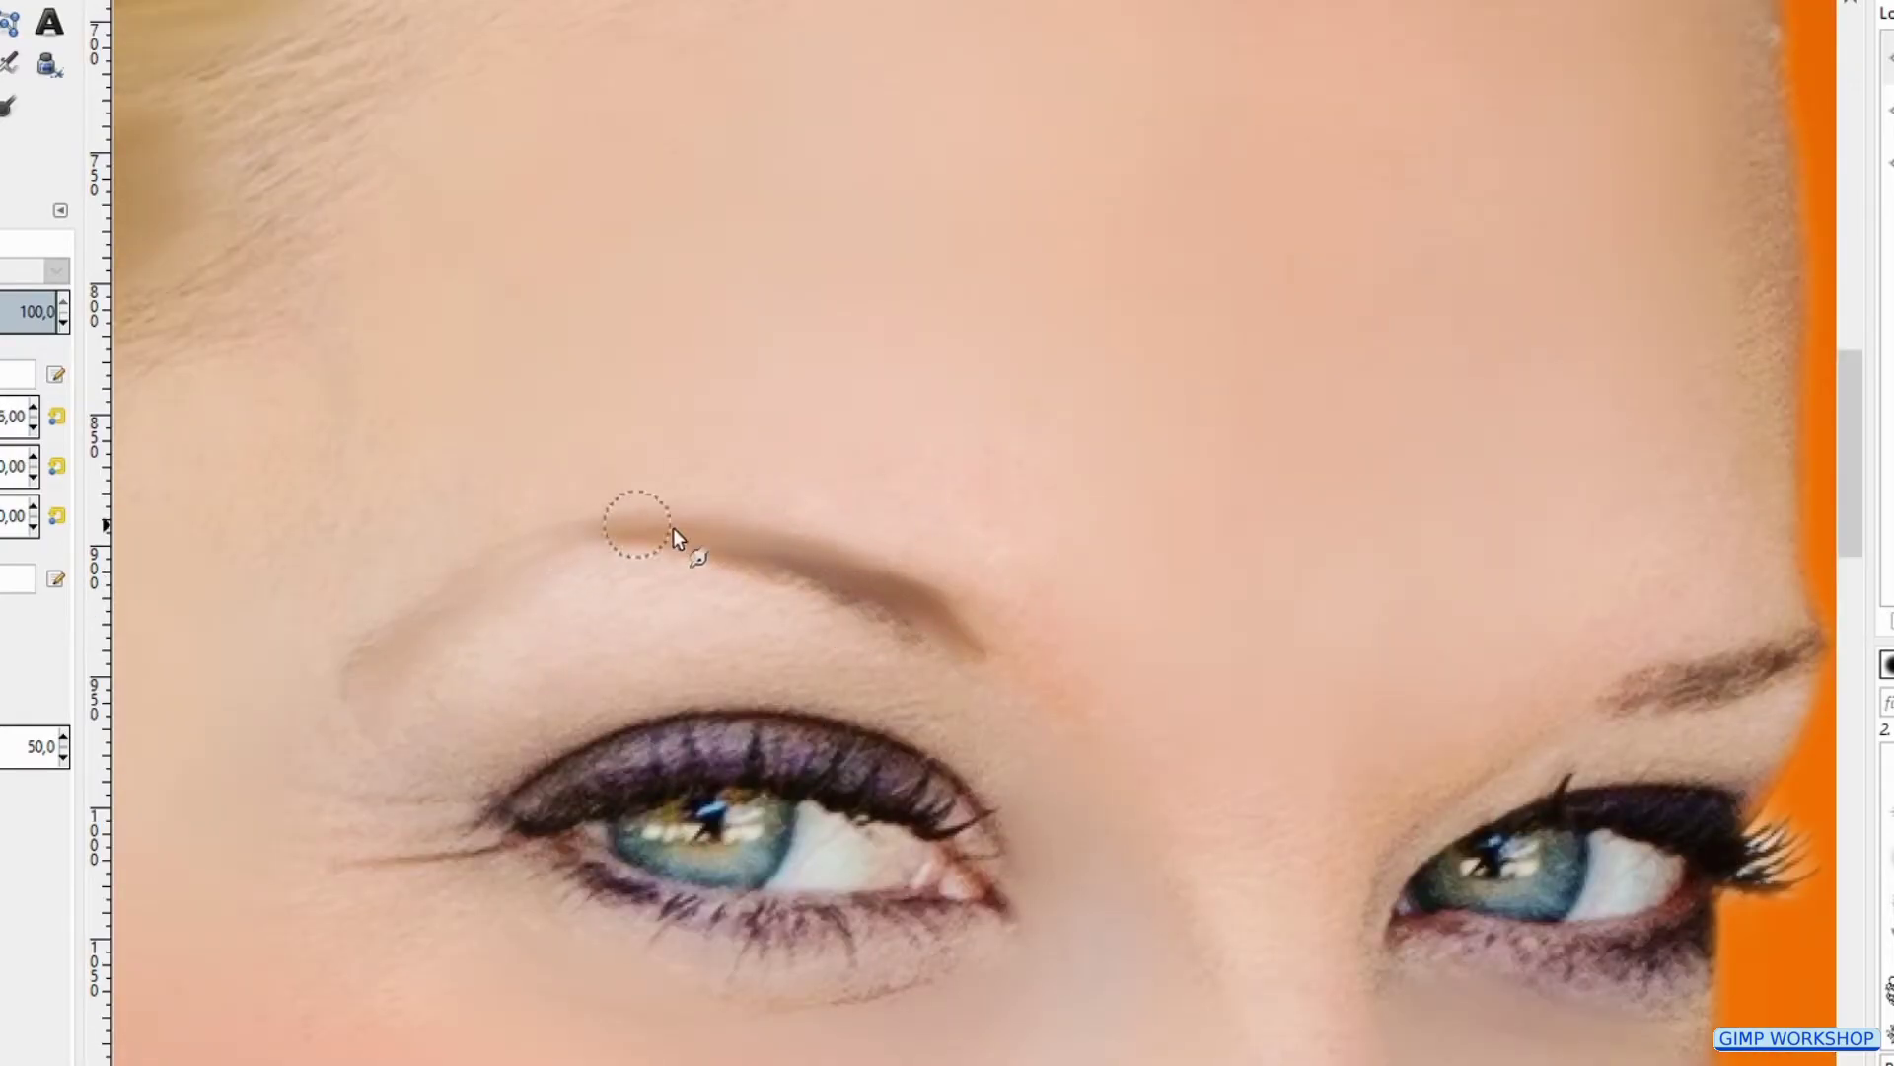
drag(1530, 631, 938, 559)
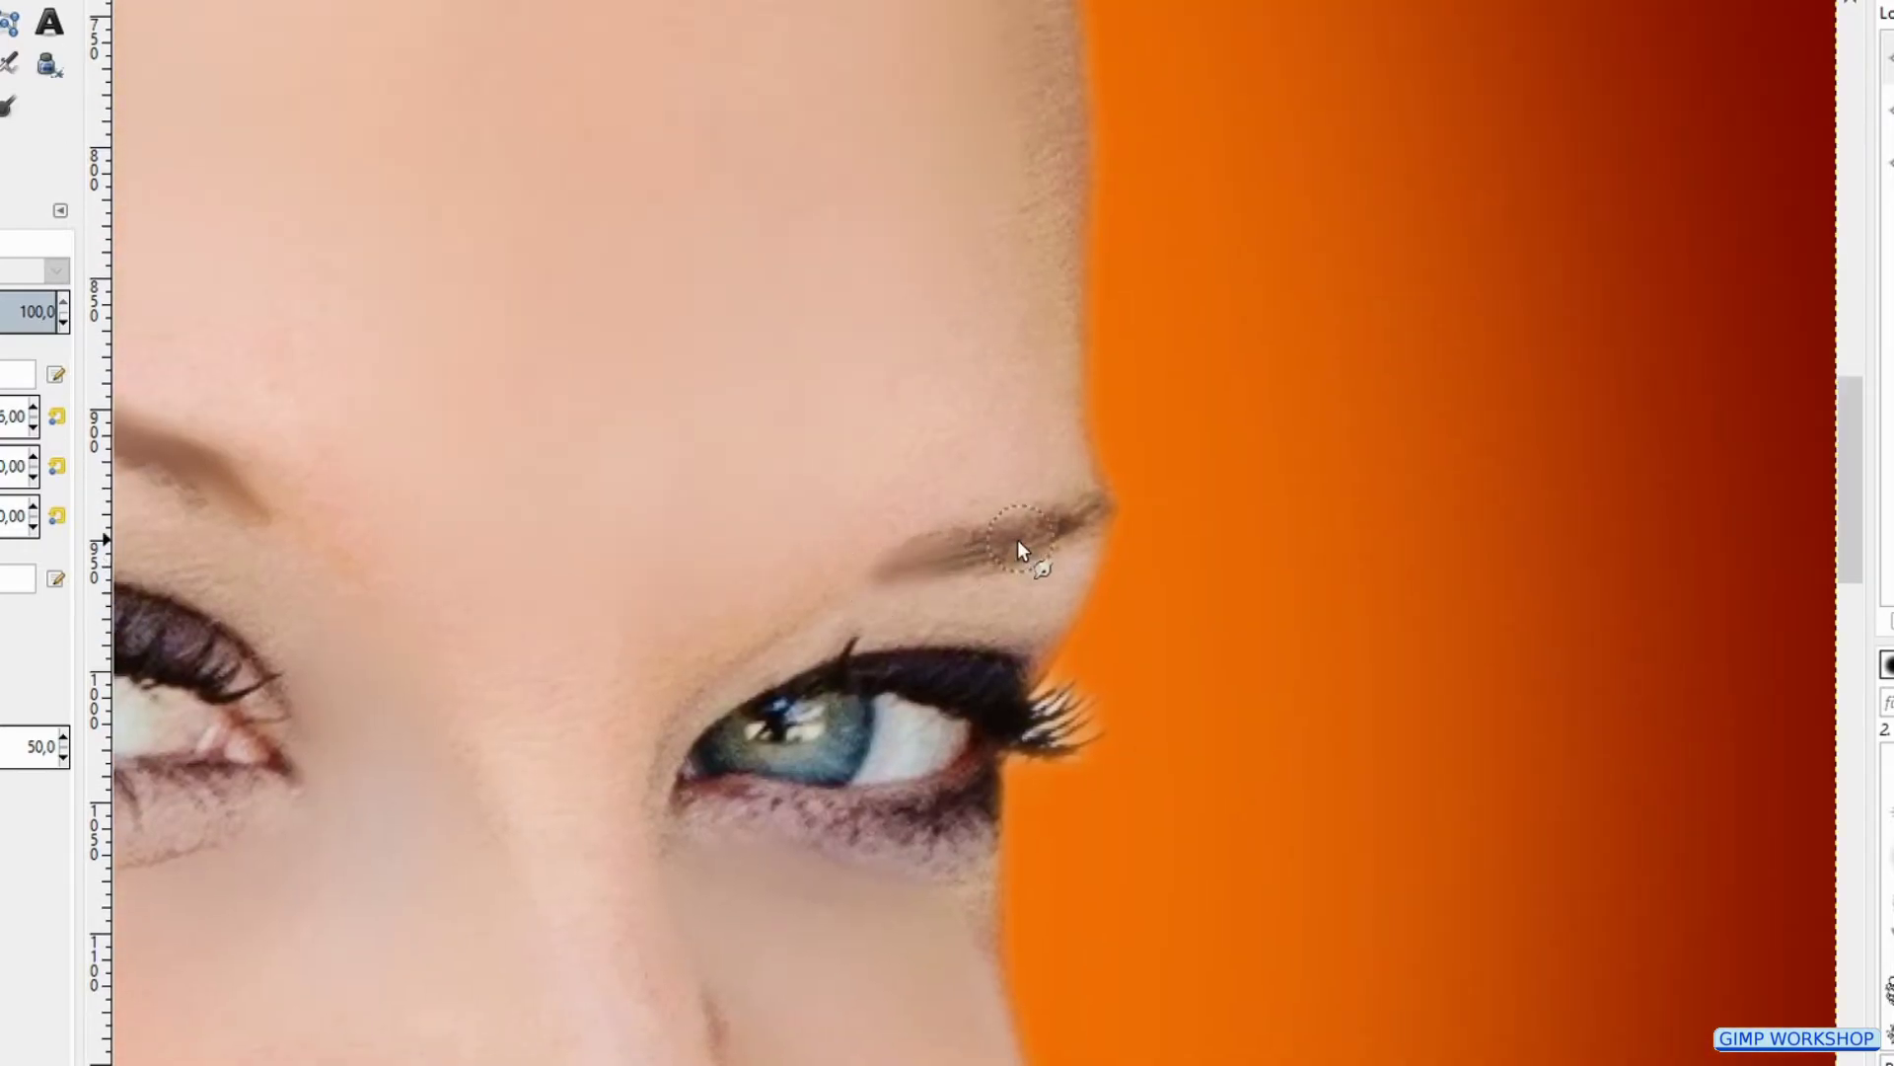
drag(677, 679, 1089, 104)
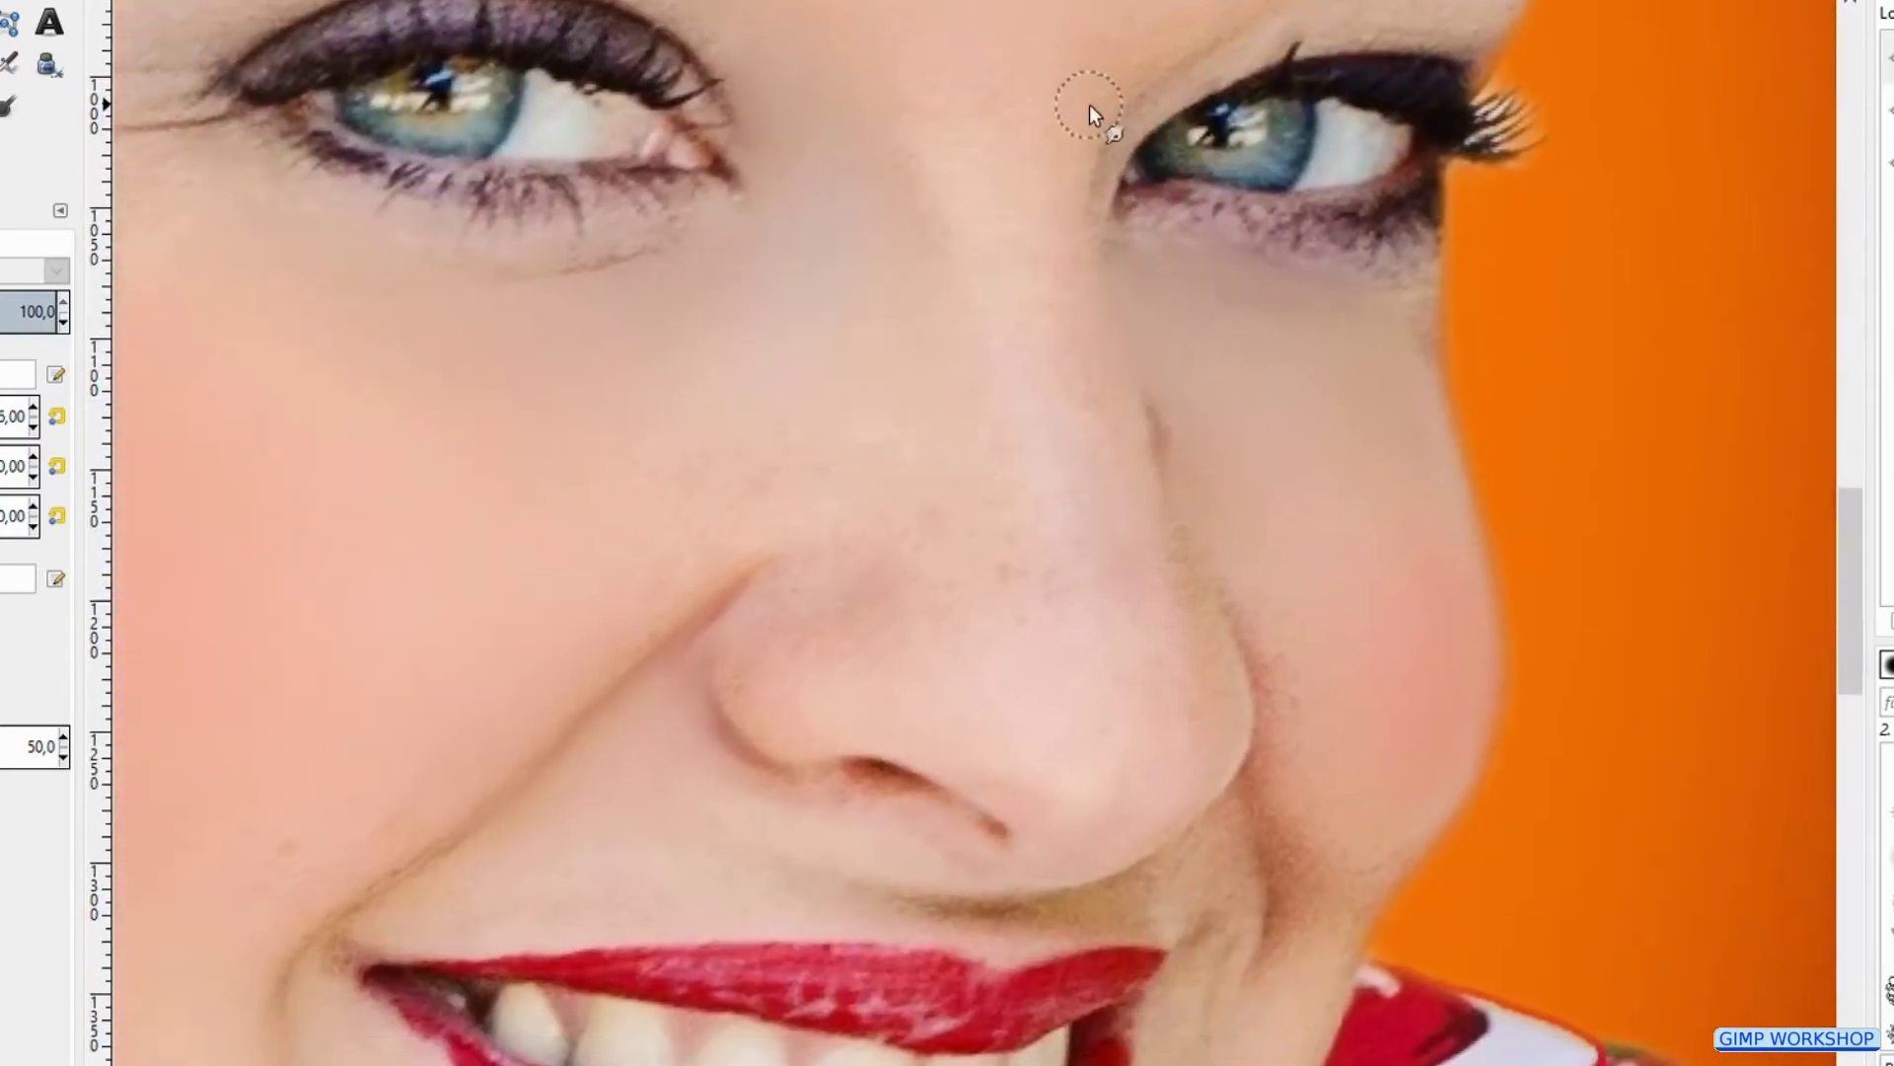
drag(956, 779, 1099, 263)
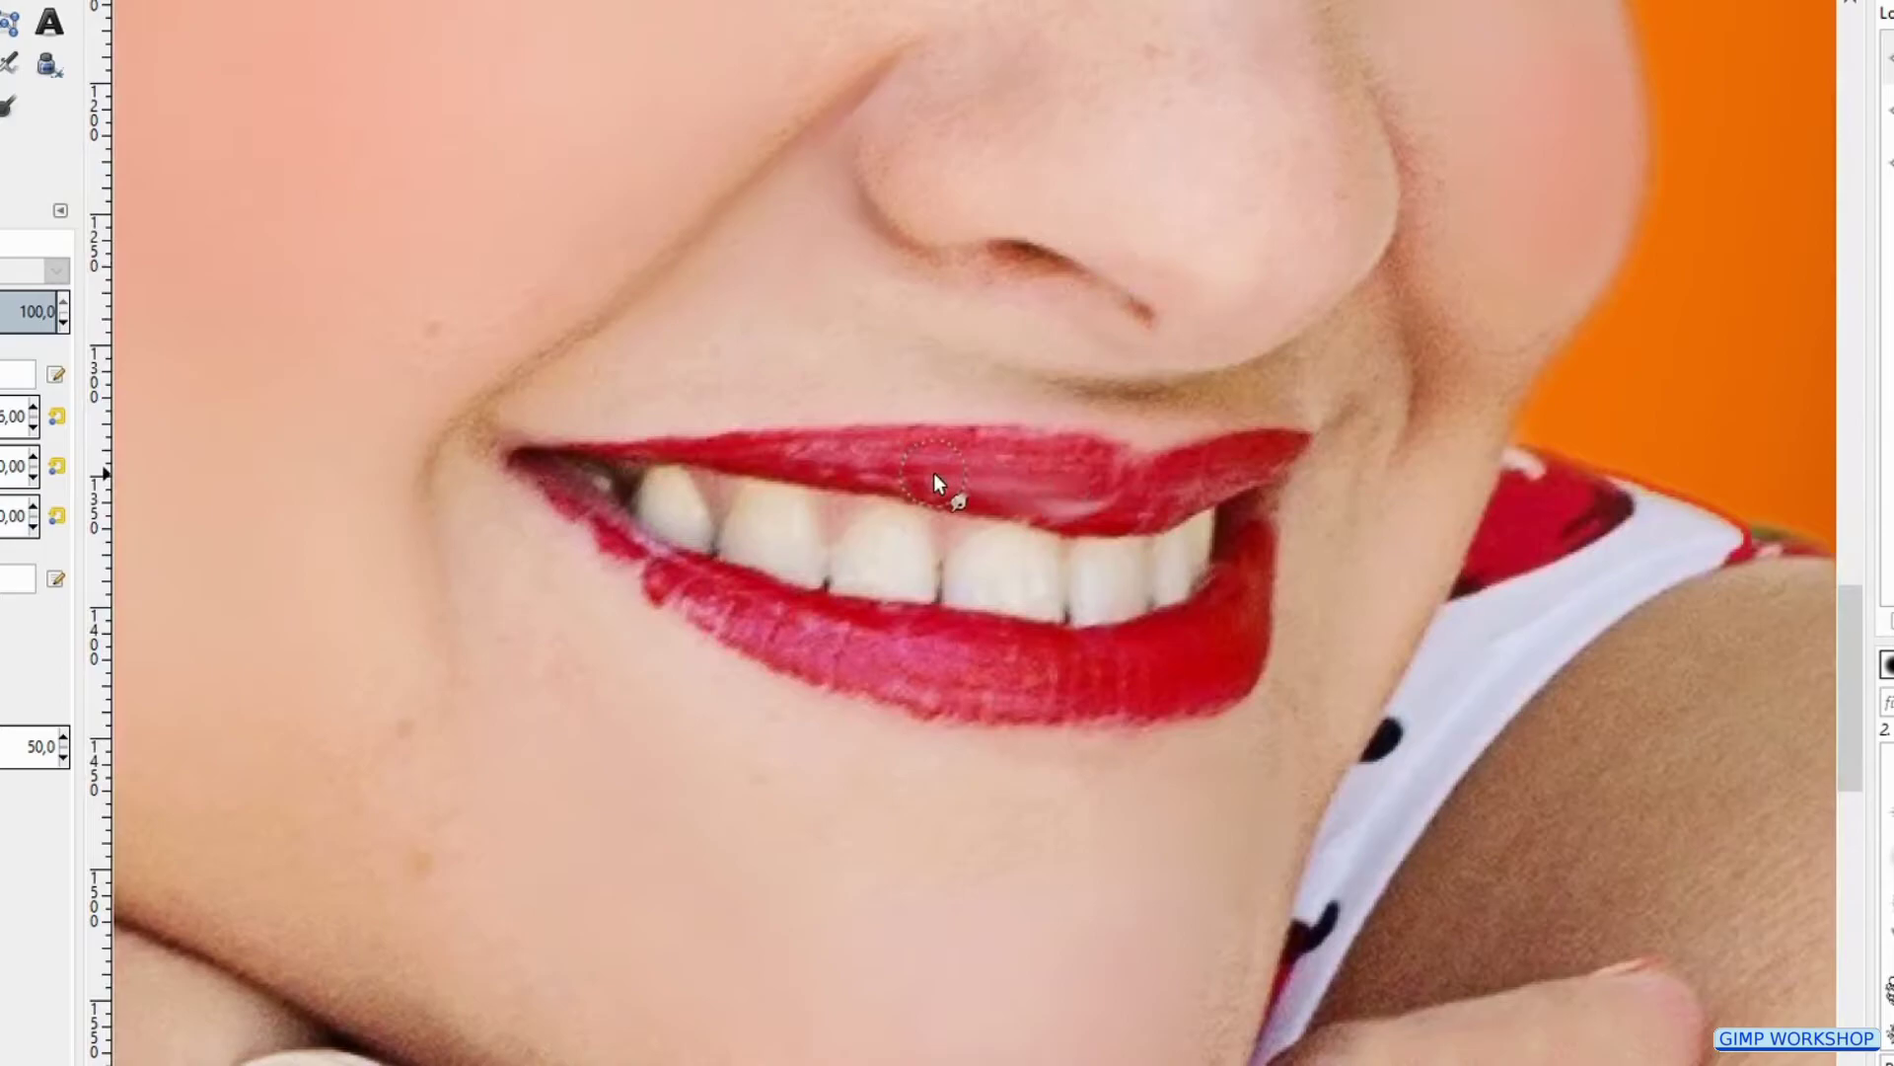
mouse_move(1085, 498)
mouse_down()
mouse_move(836, 458)
mouse_move(1277, 450)
mouse_move(1100, 605)
mouse_up()
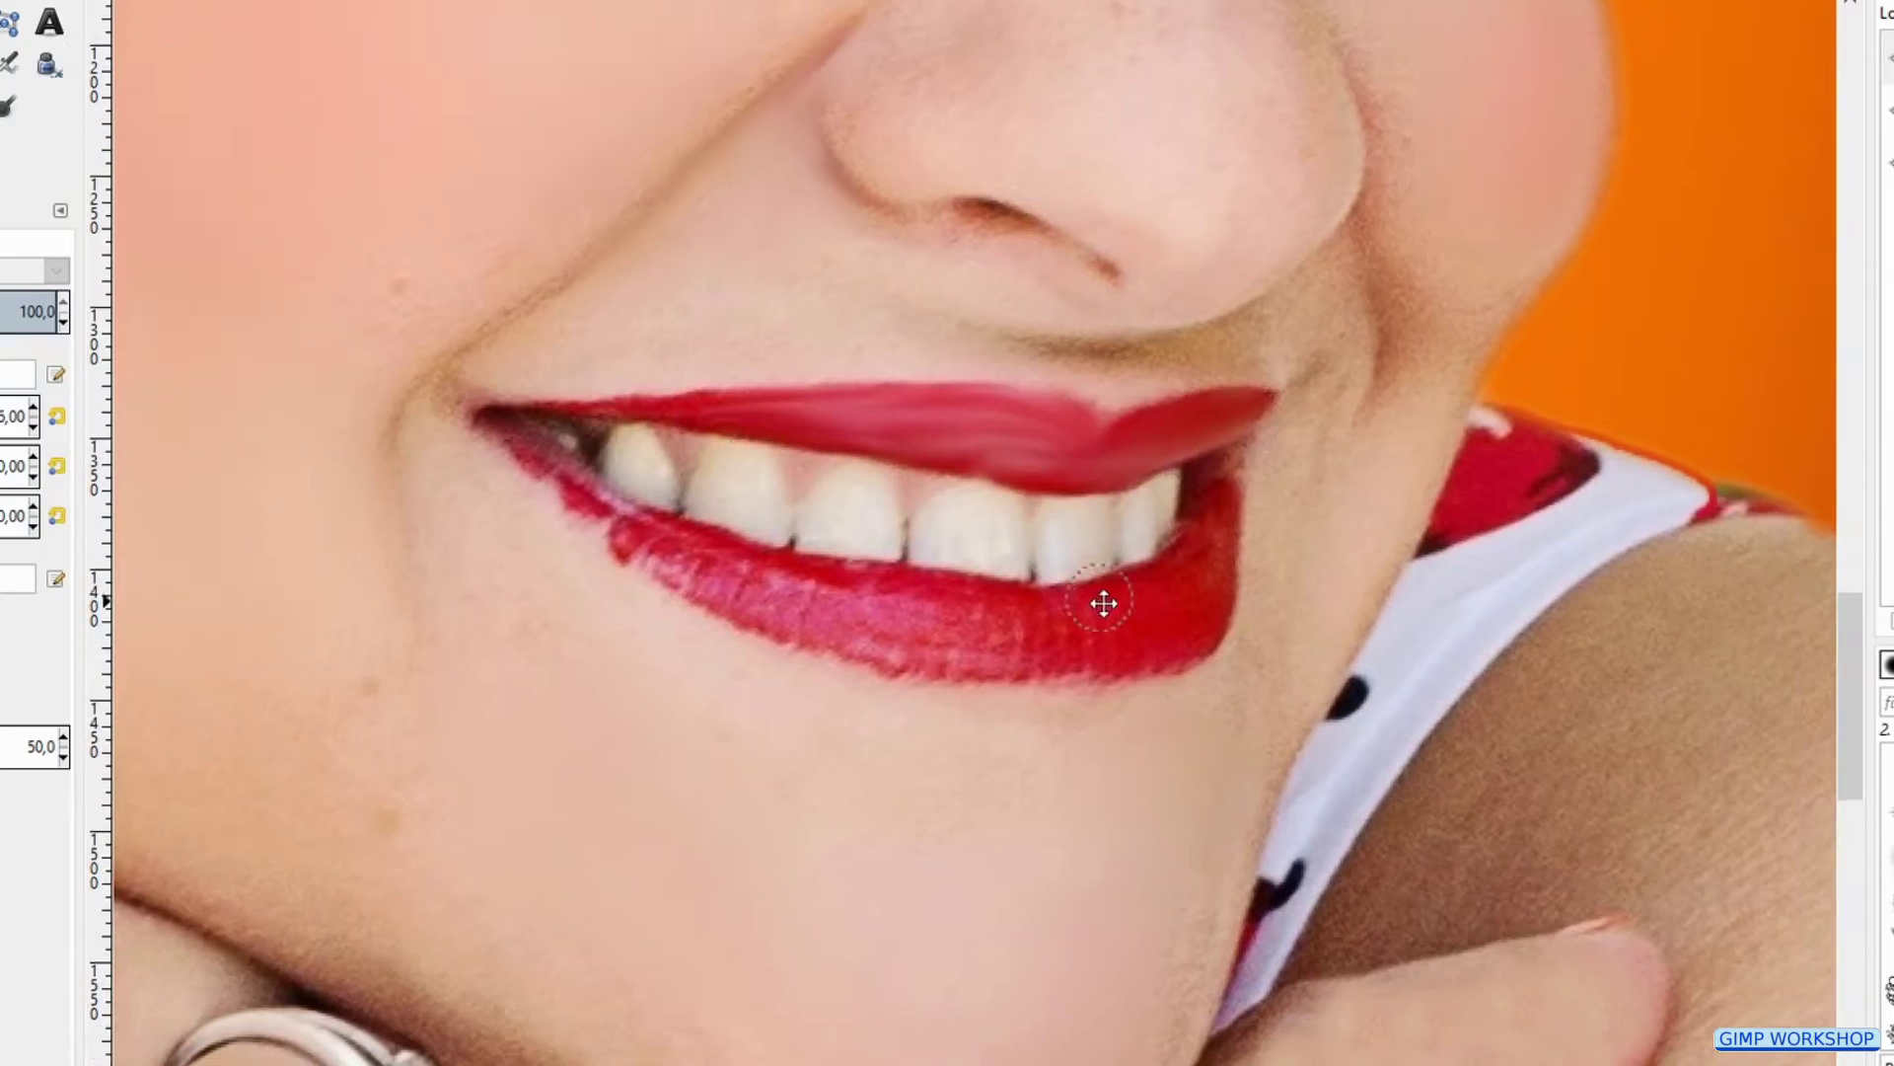
mouse_move(1205, 529)
mouse_down()
mouse_move(994, 612)
mouse_move(773, 573)
mouse_up()
mouse_move(1076, 655)
mouse_down()
mouse_move(1174, 631)
mouse_move(891, 658)
mouse_move(1188, 577)
mouse_up()
mouse_move(633, 545)
mouse_down()
mouse_move(651, 528)
mouse_move(552, 464)
mouse_up()
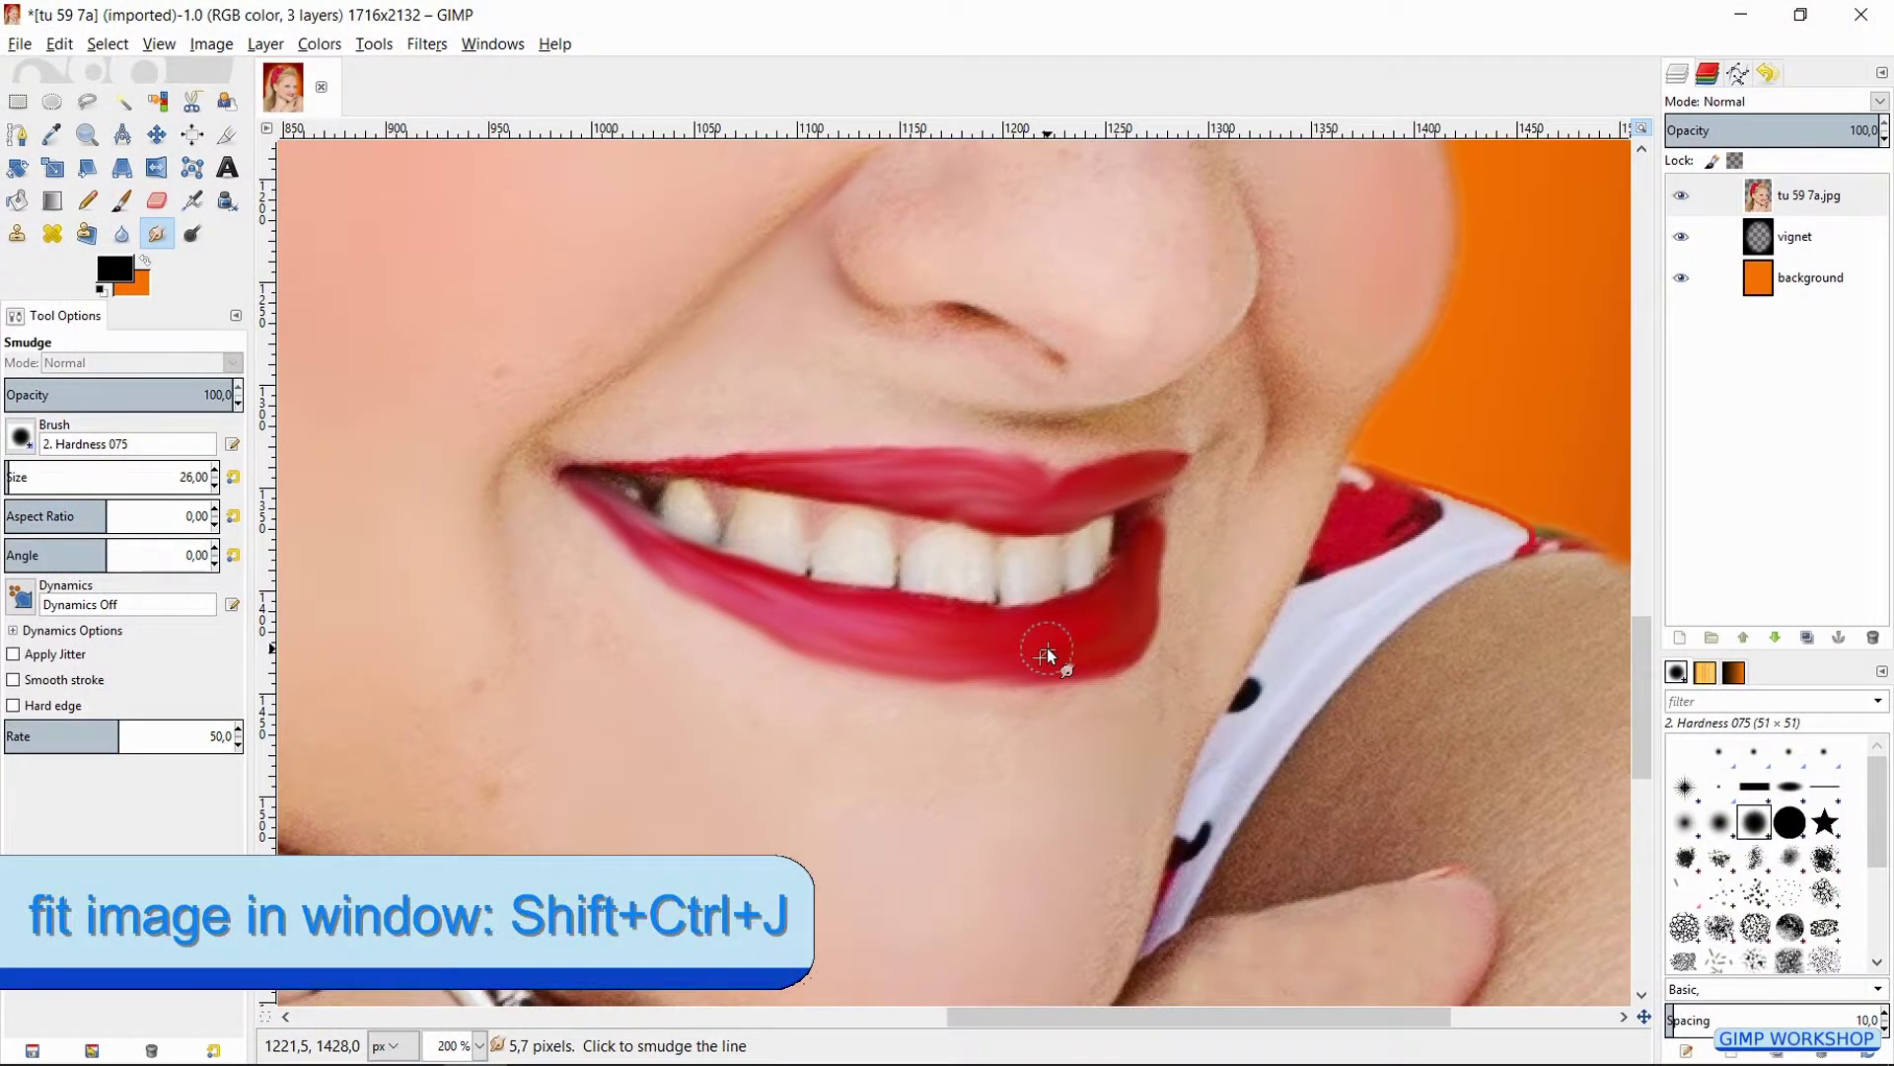
Duplicate the photo layer and bring up Filters > Blur > Selective Gaussian Blur
key(shift+ctrl+j)
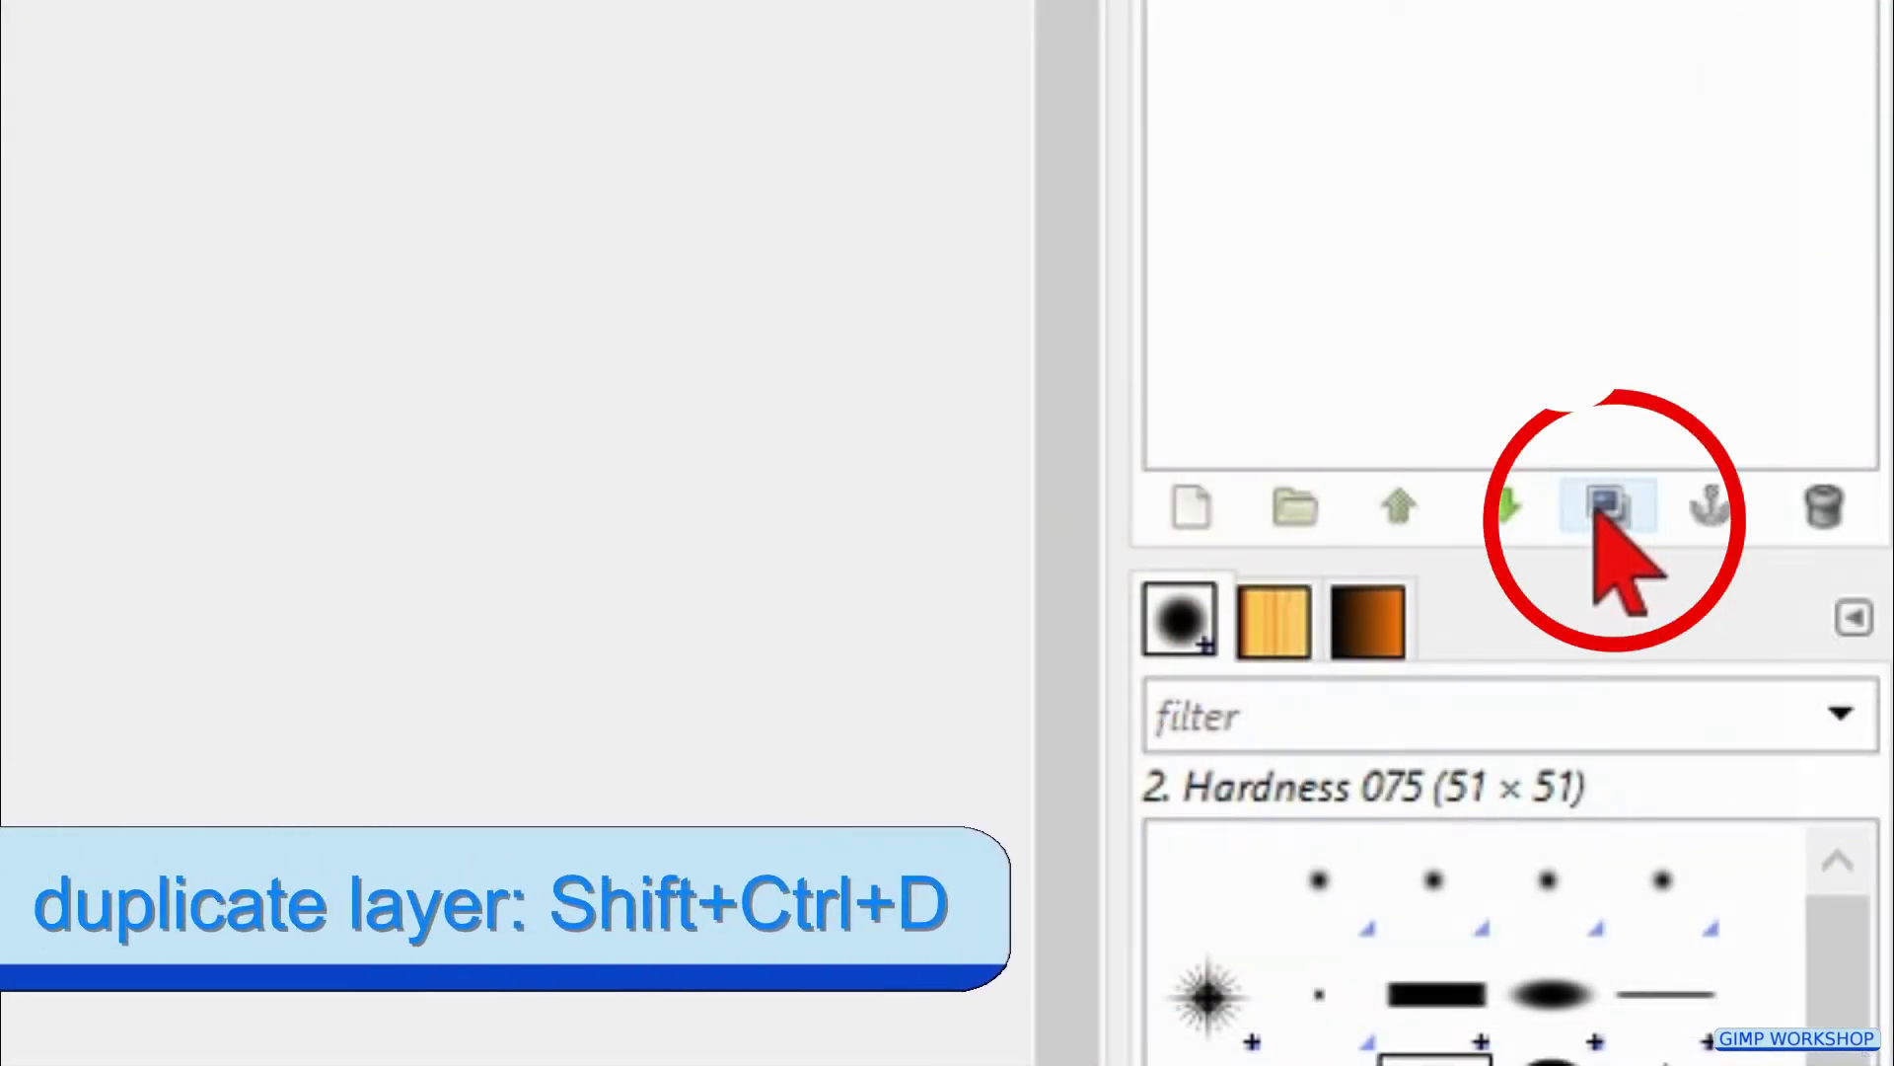
click(1604, 507)
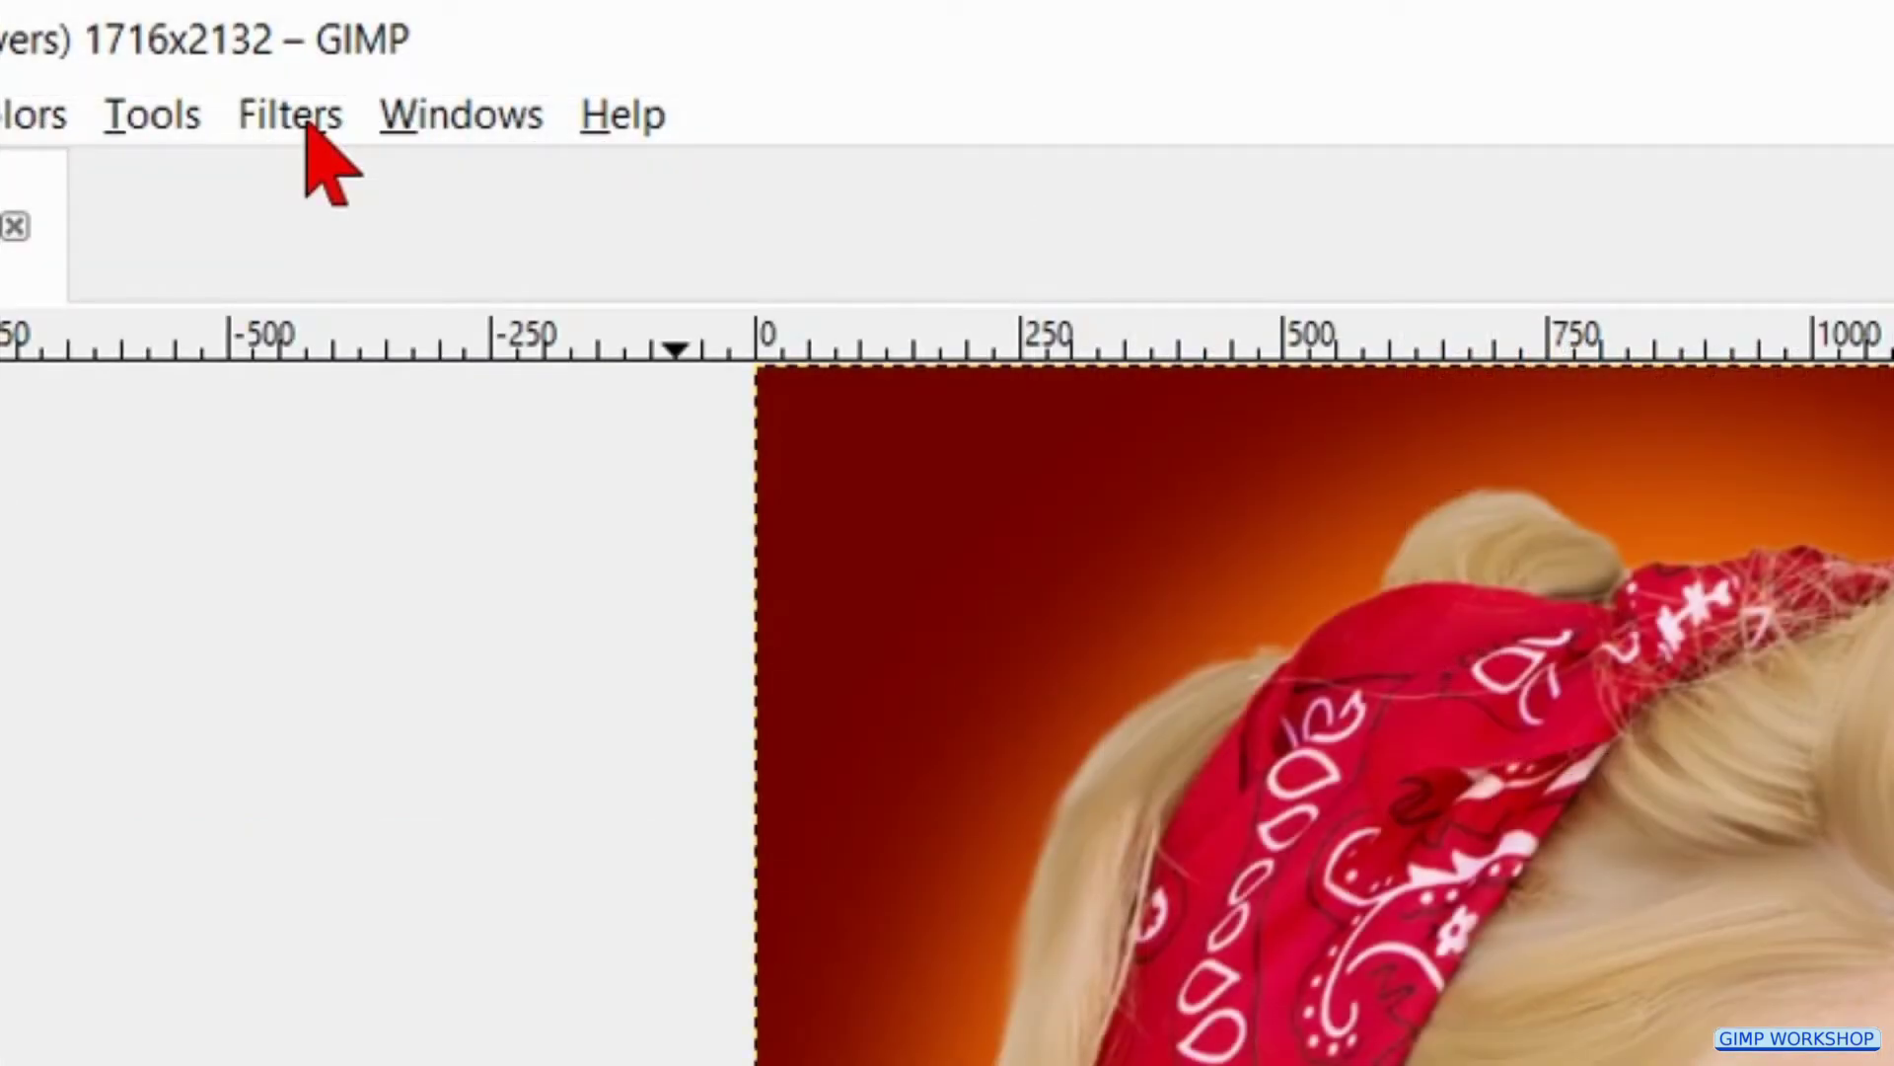
click(306, 124)
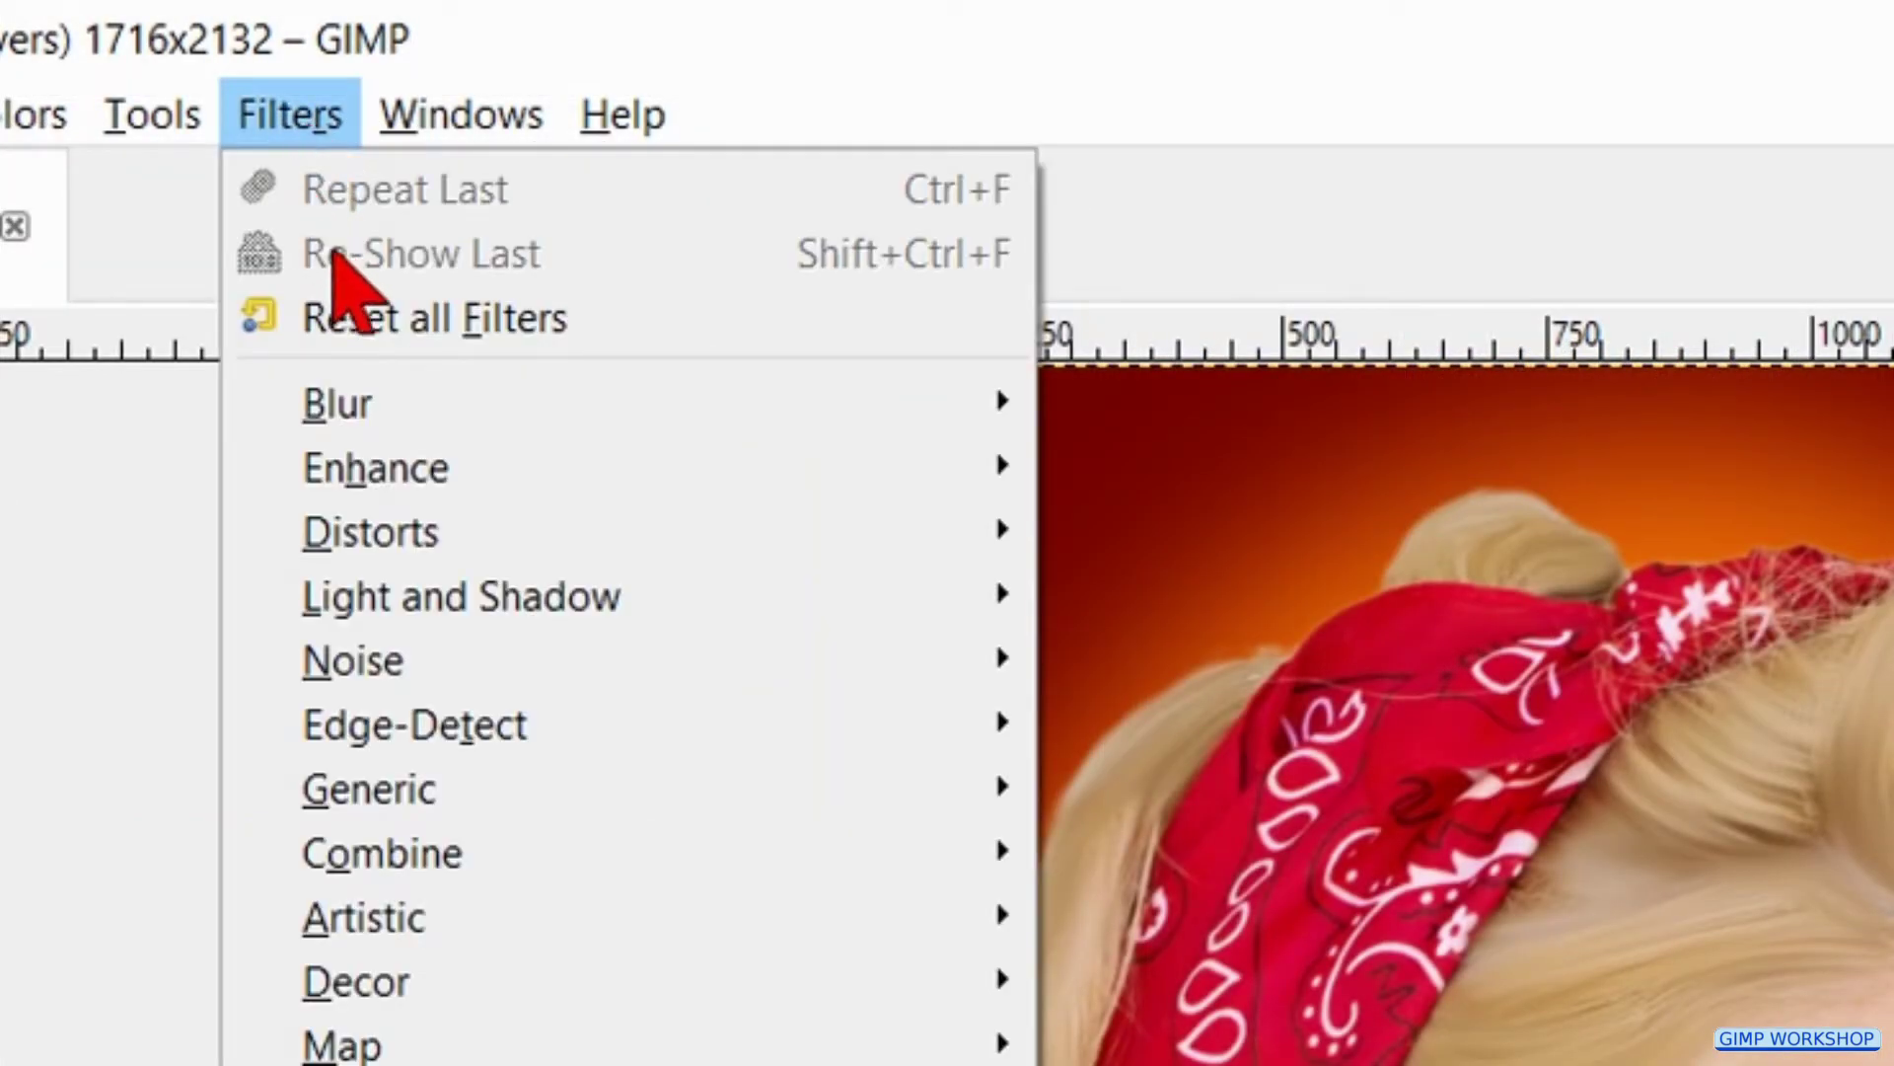
mouse_move(931, 423)
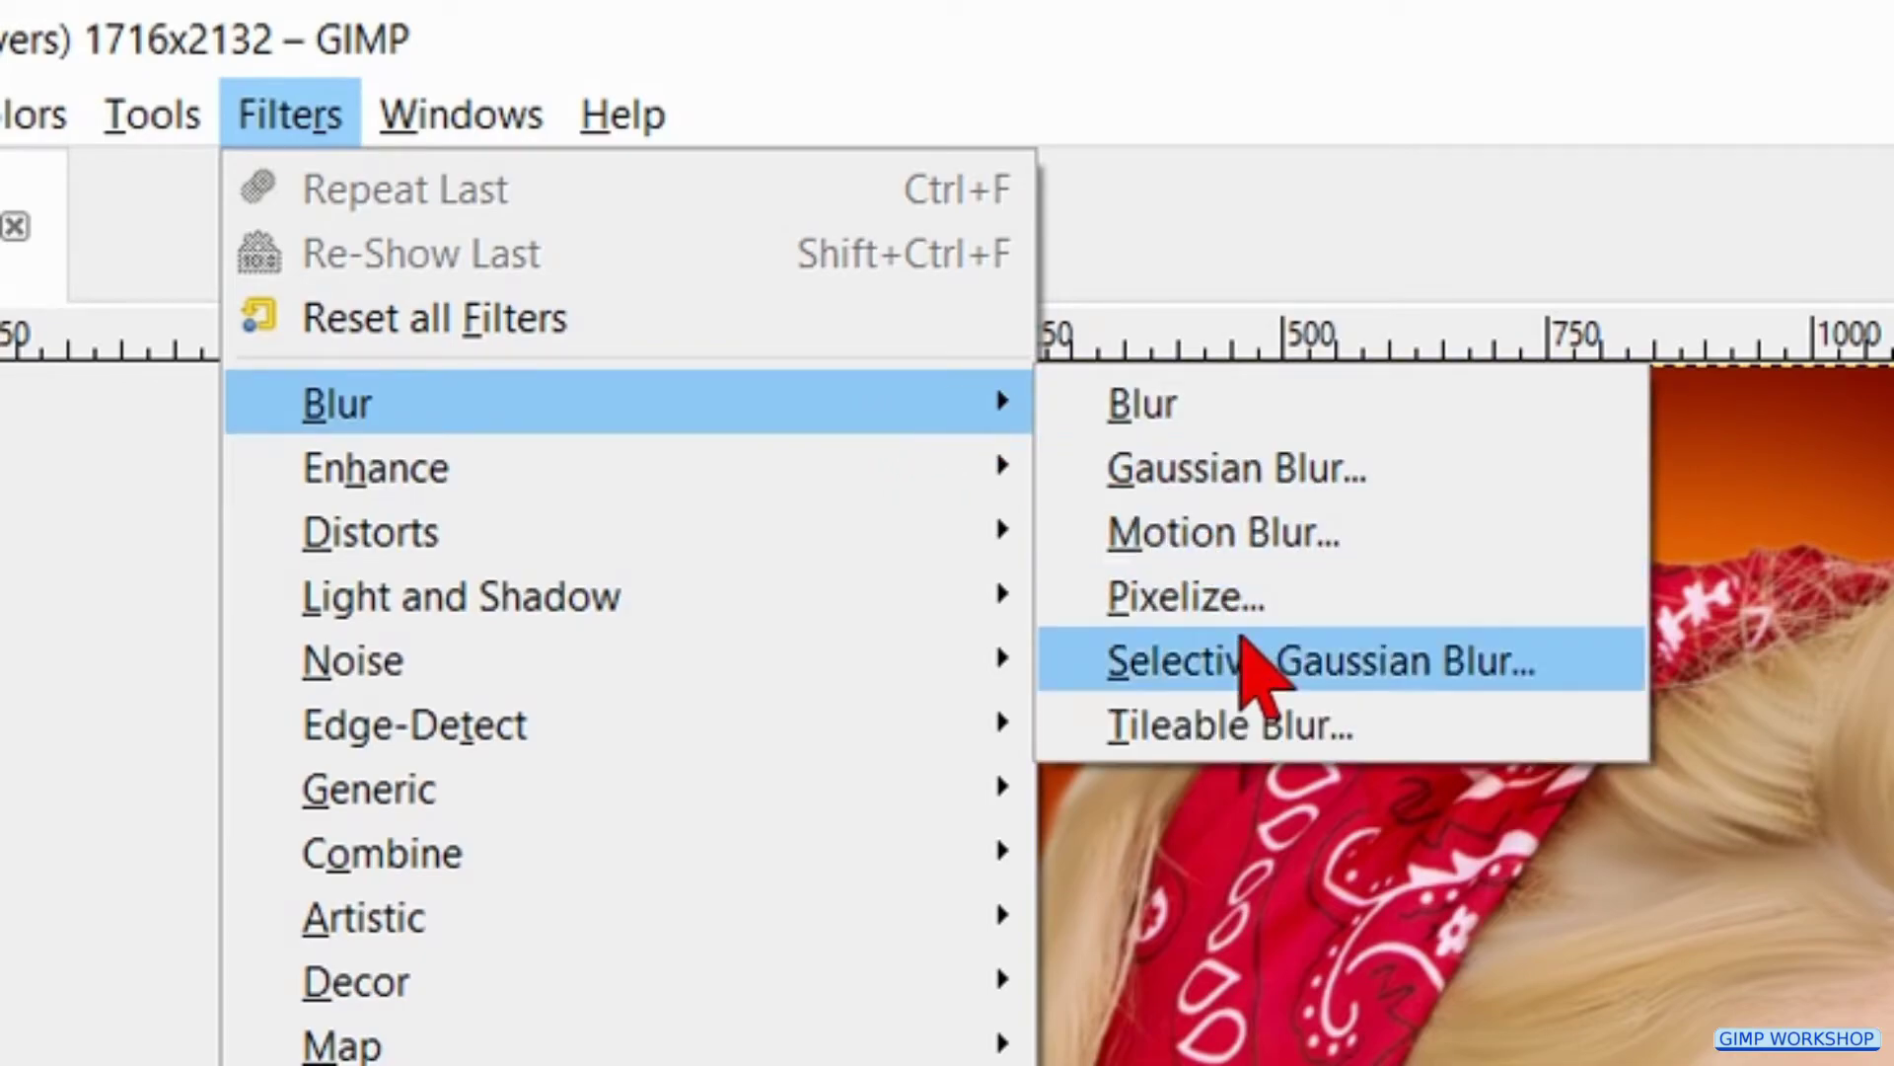
click(1260, 661)
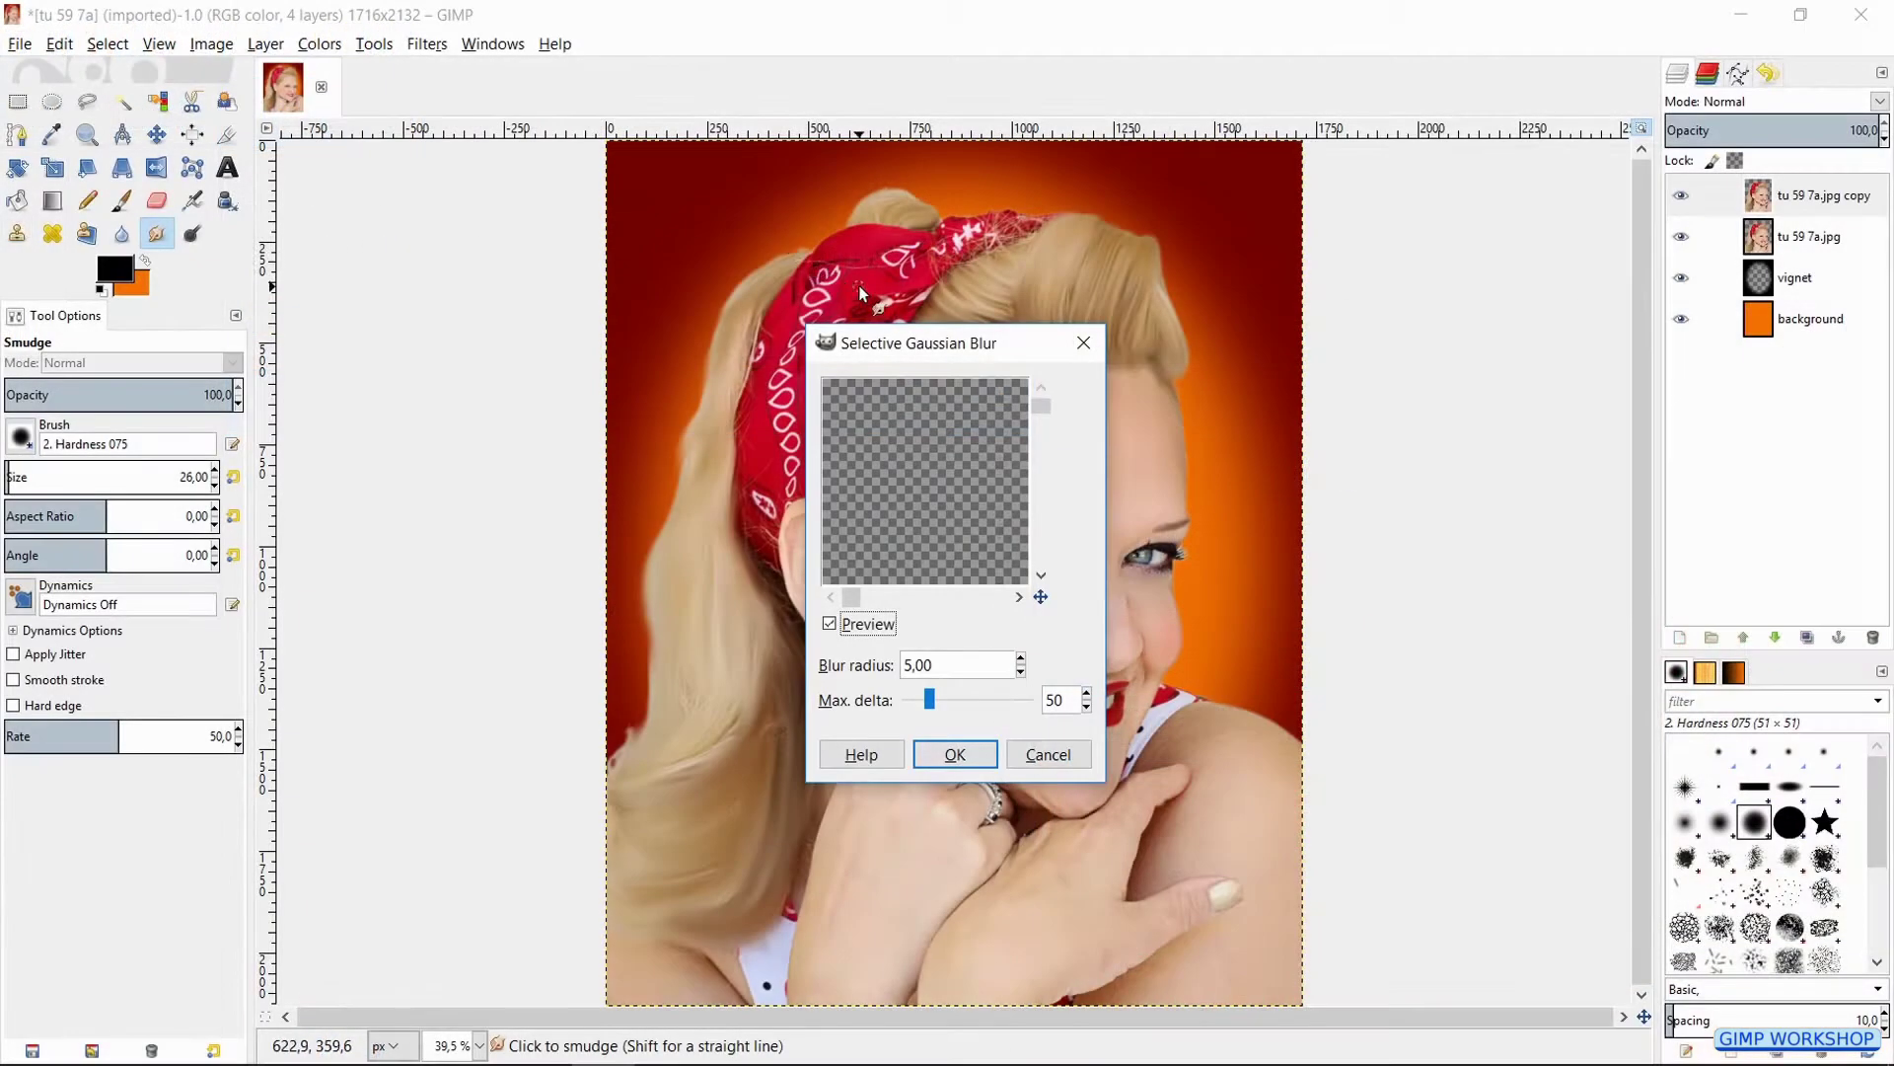
Enlarge the blur preview on the face and set Blur radius to 25, comparing before and after
drag(927, 360, 503, 38)
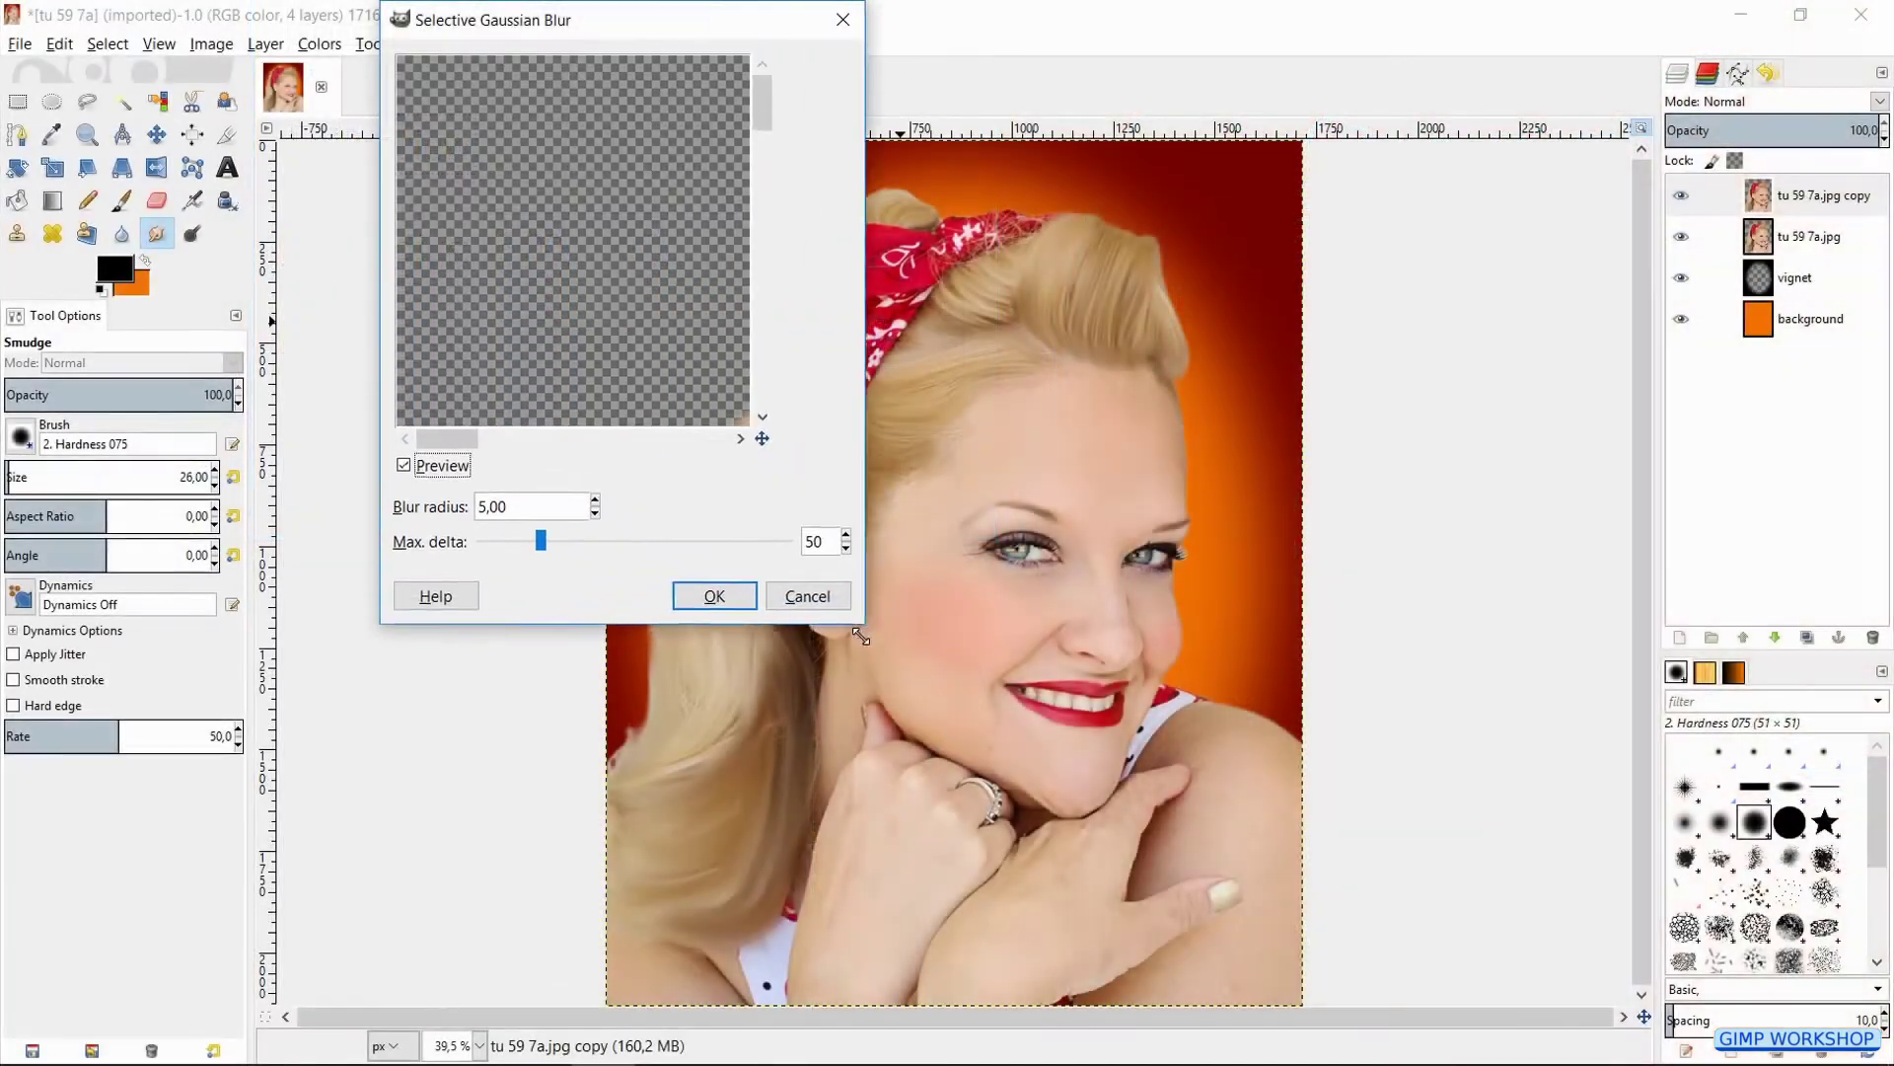
drag(967, 558, 1441, 1026)
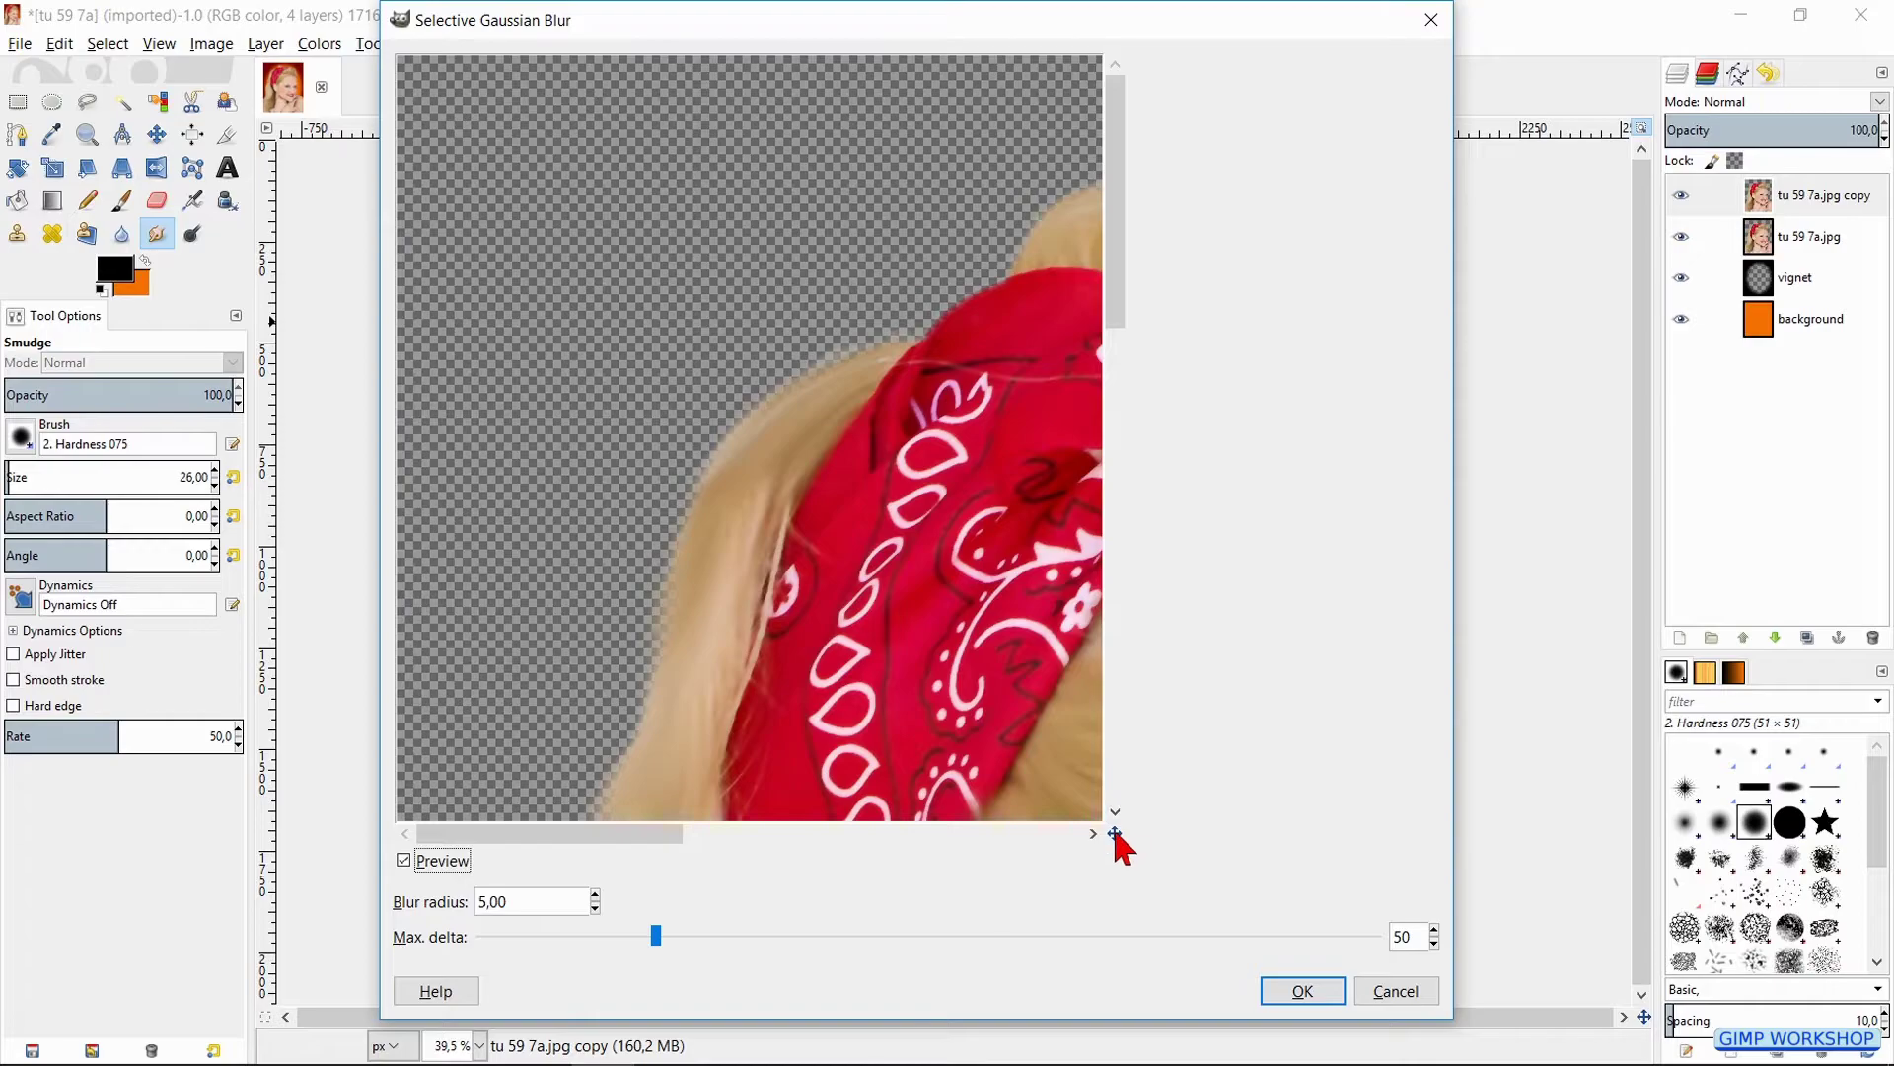
drag(1115, 835, 1156, 872)
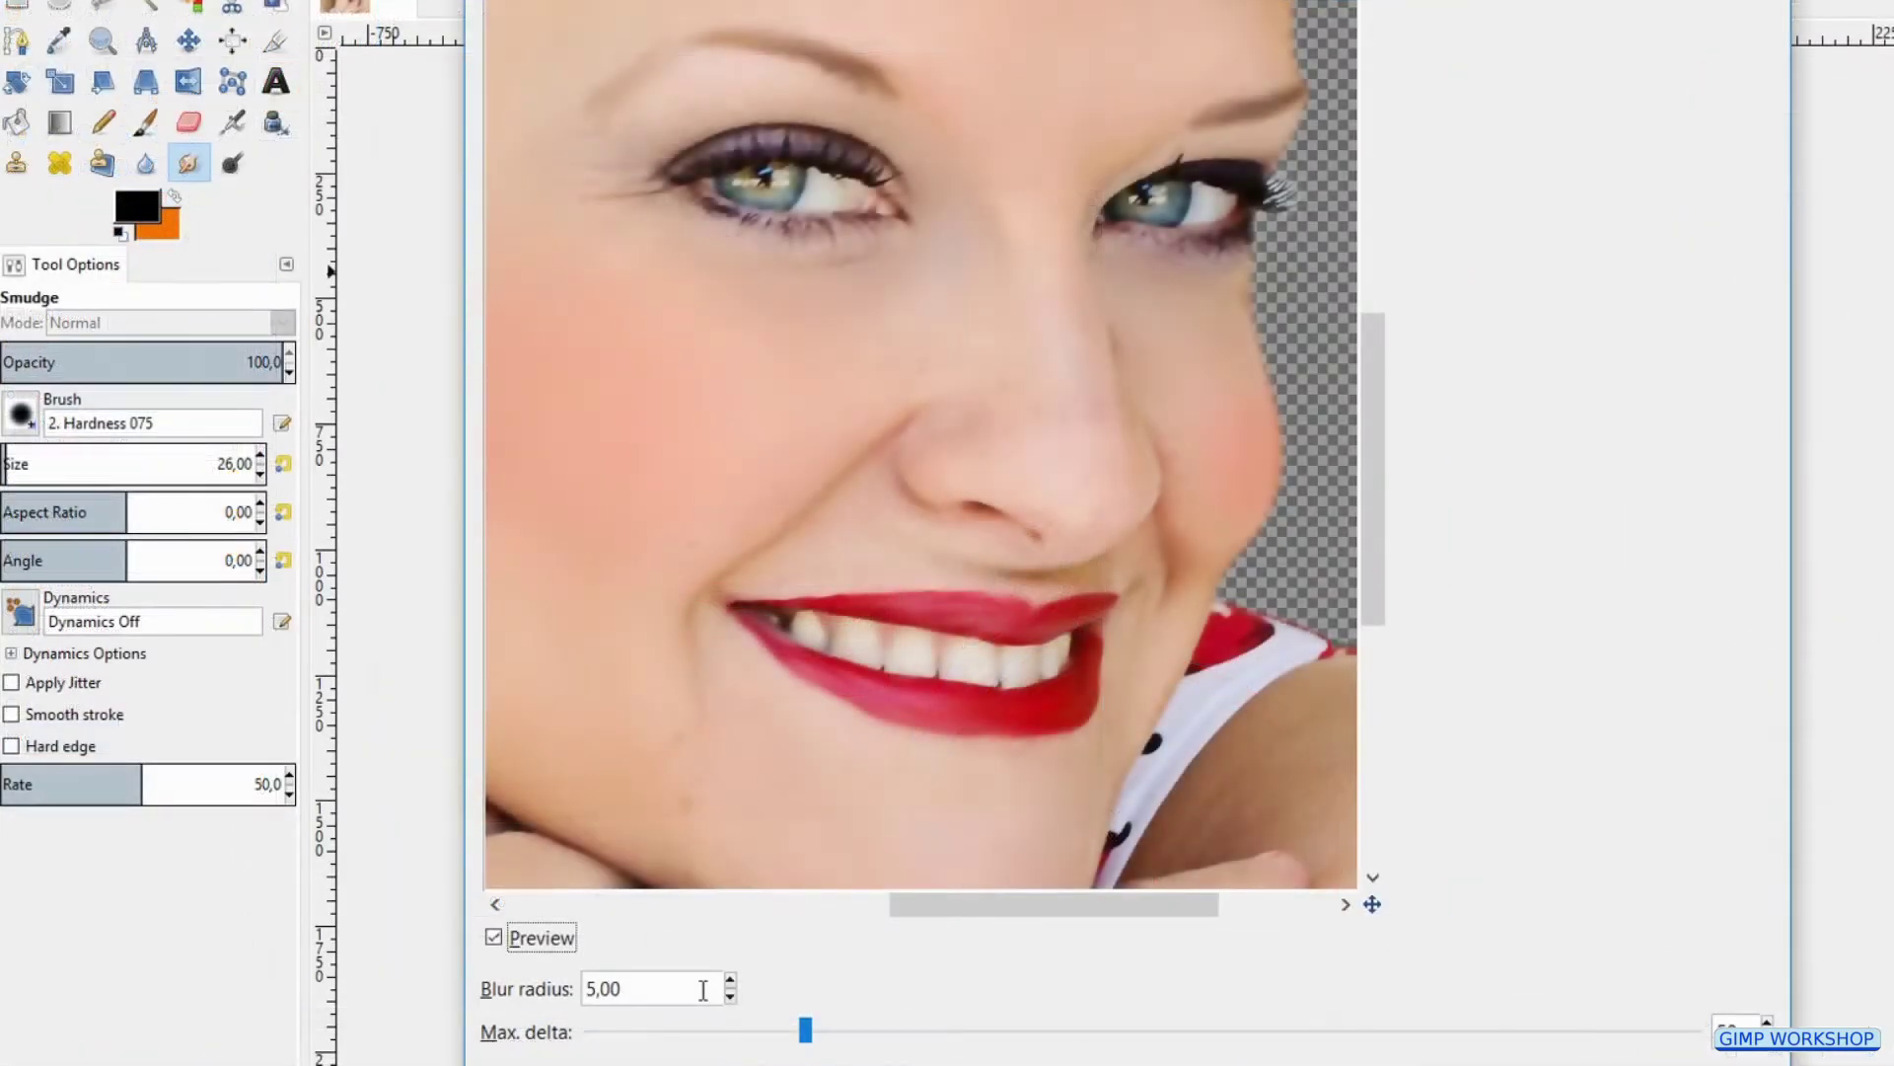
triple_click(703, 990)
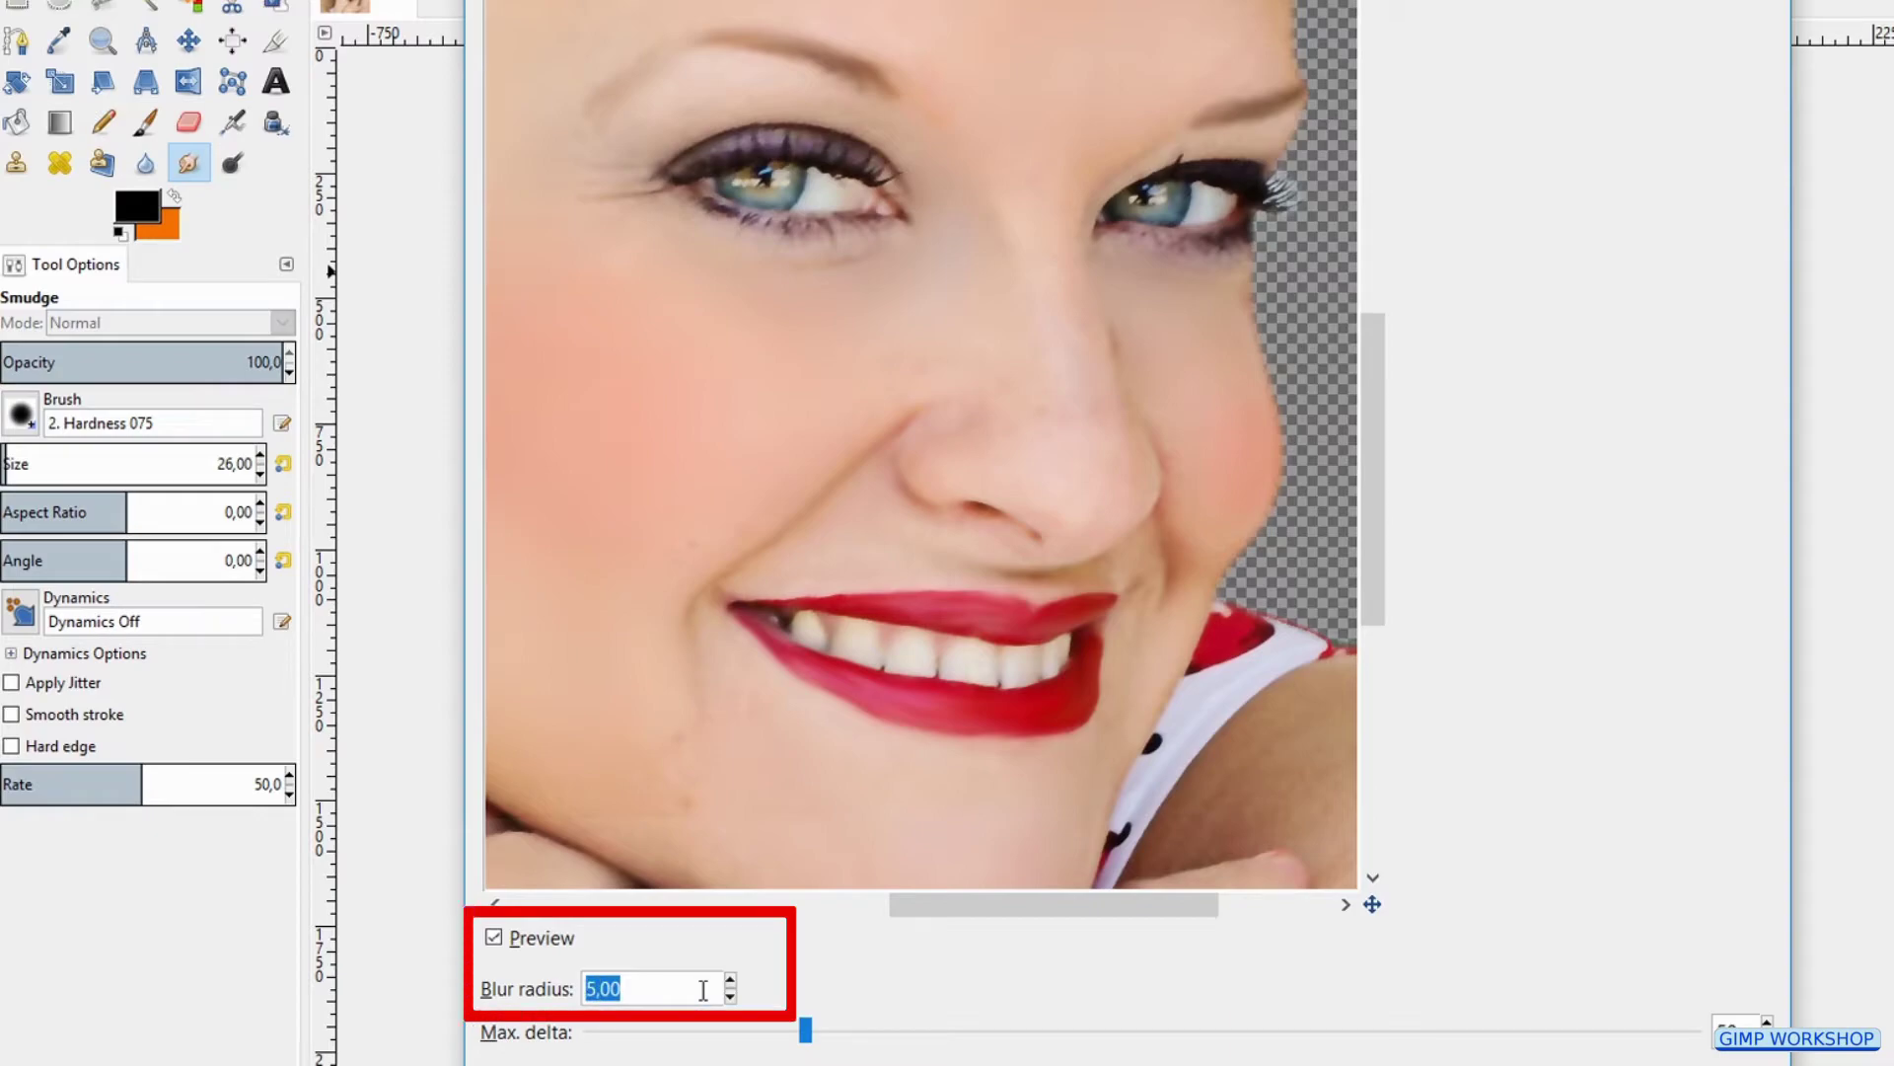
text(25)
click(549, 938)
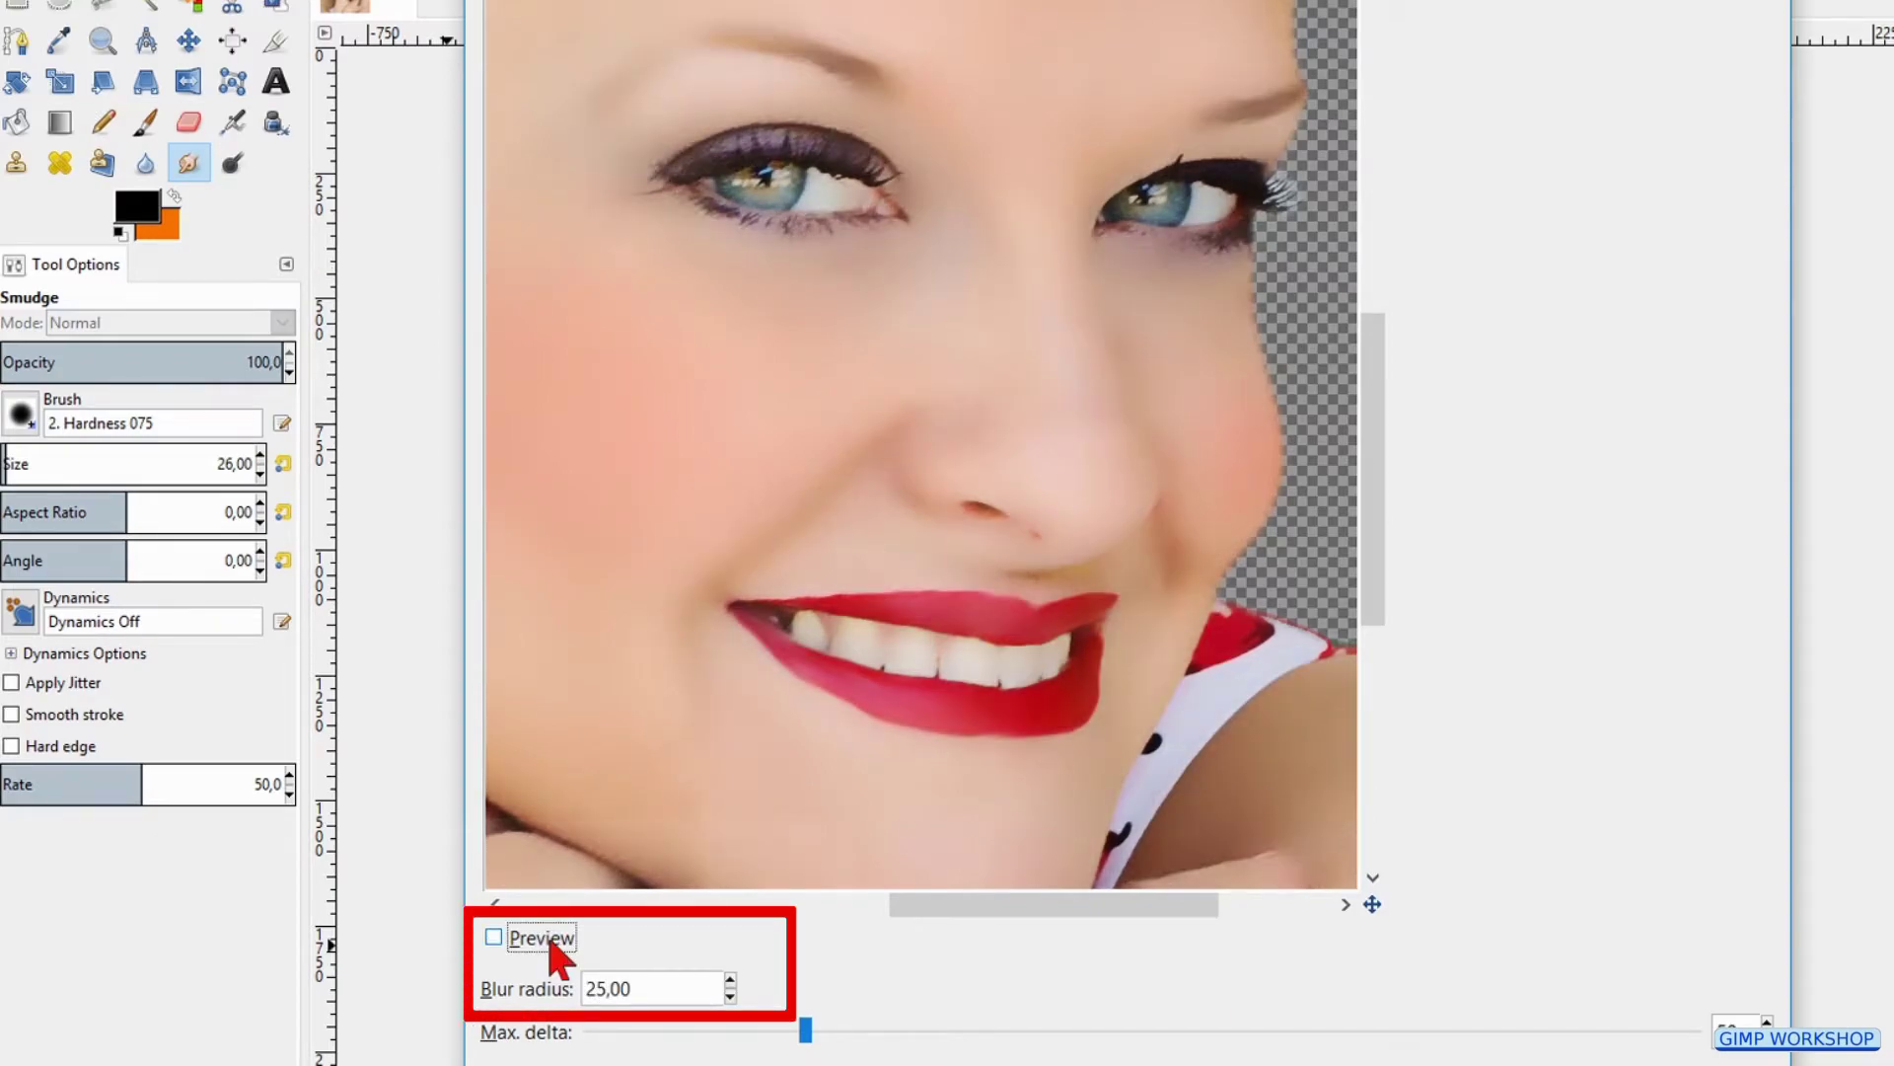
click(542, 939)
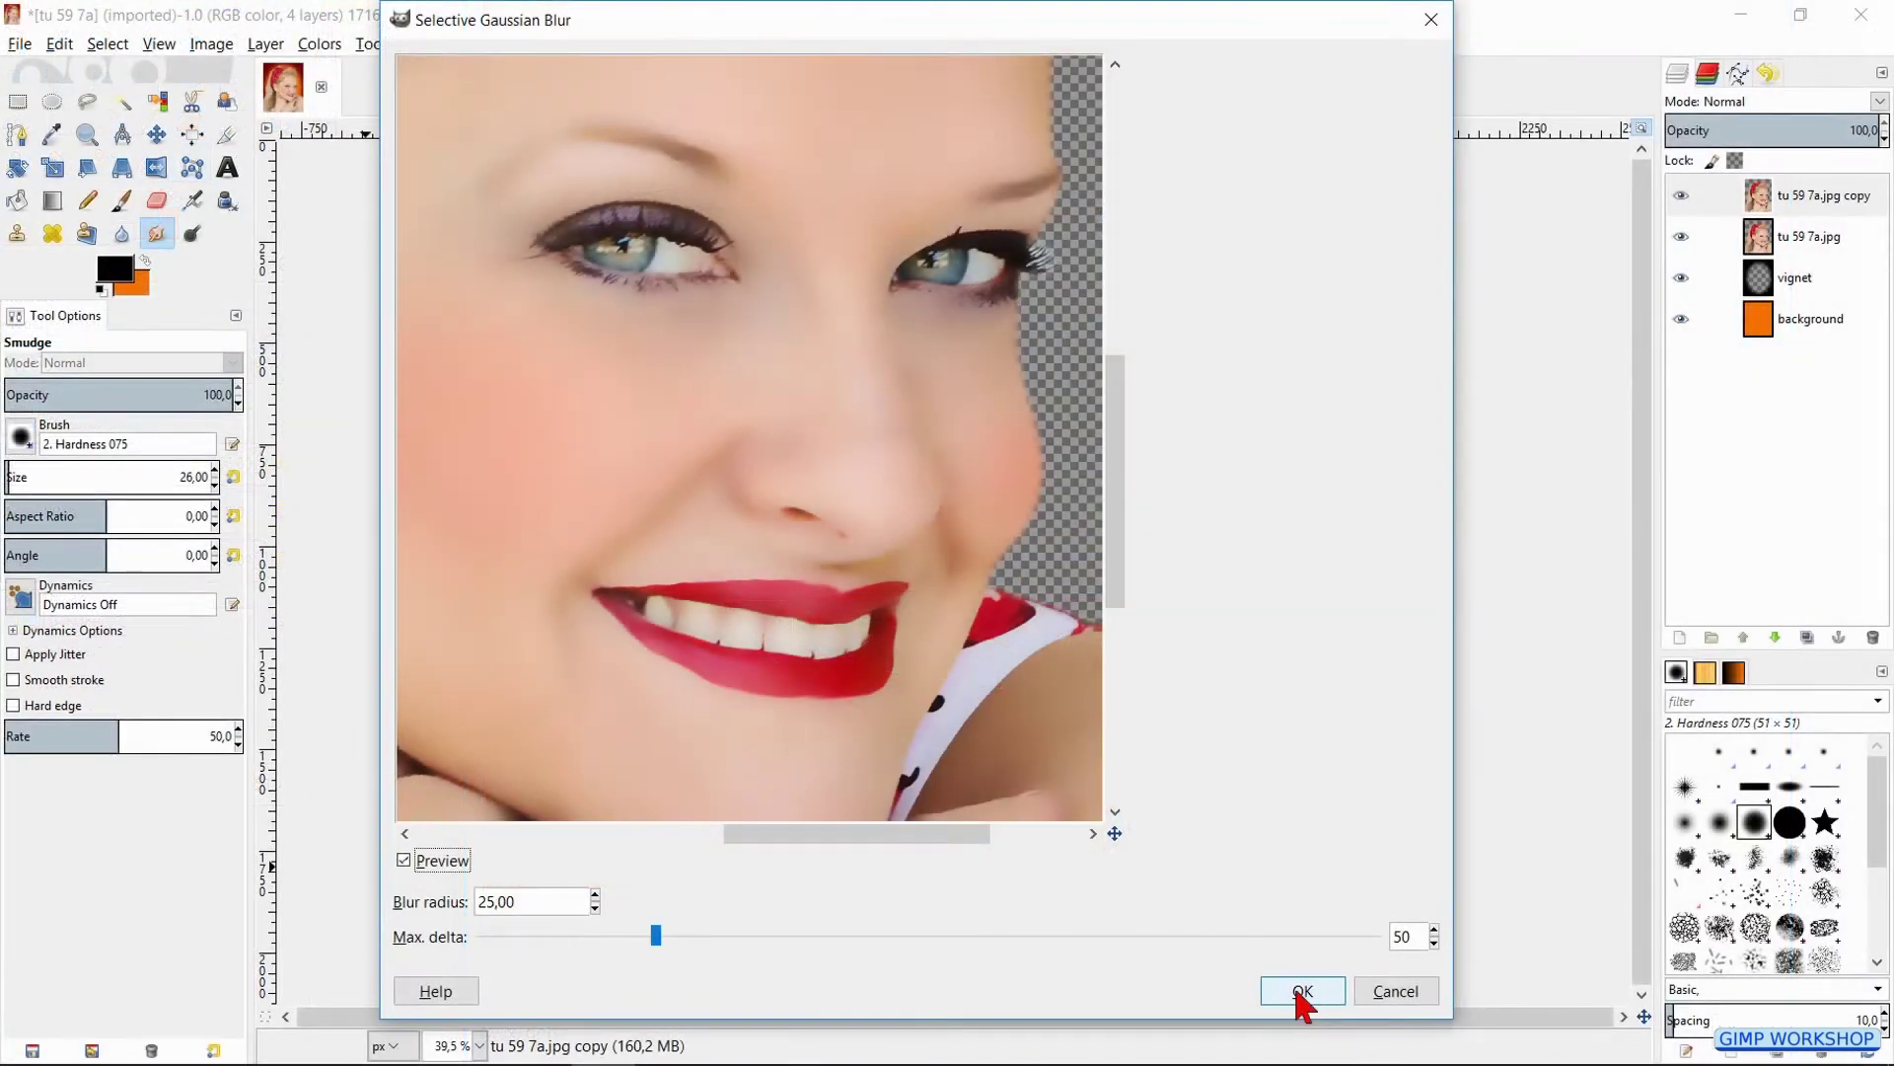
Apply the blur, set the copy to Overlay mode, and duplicate it as tu 59 7a.jpg copy #1
click(1303, 992)
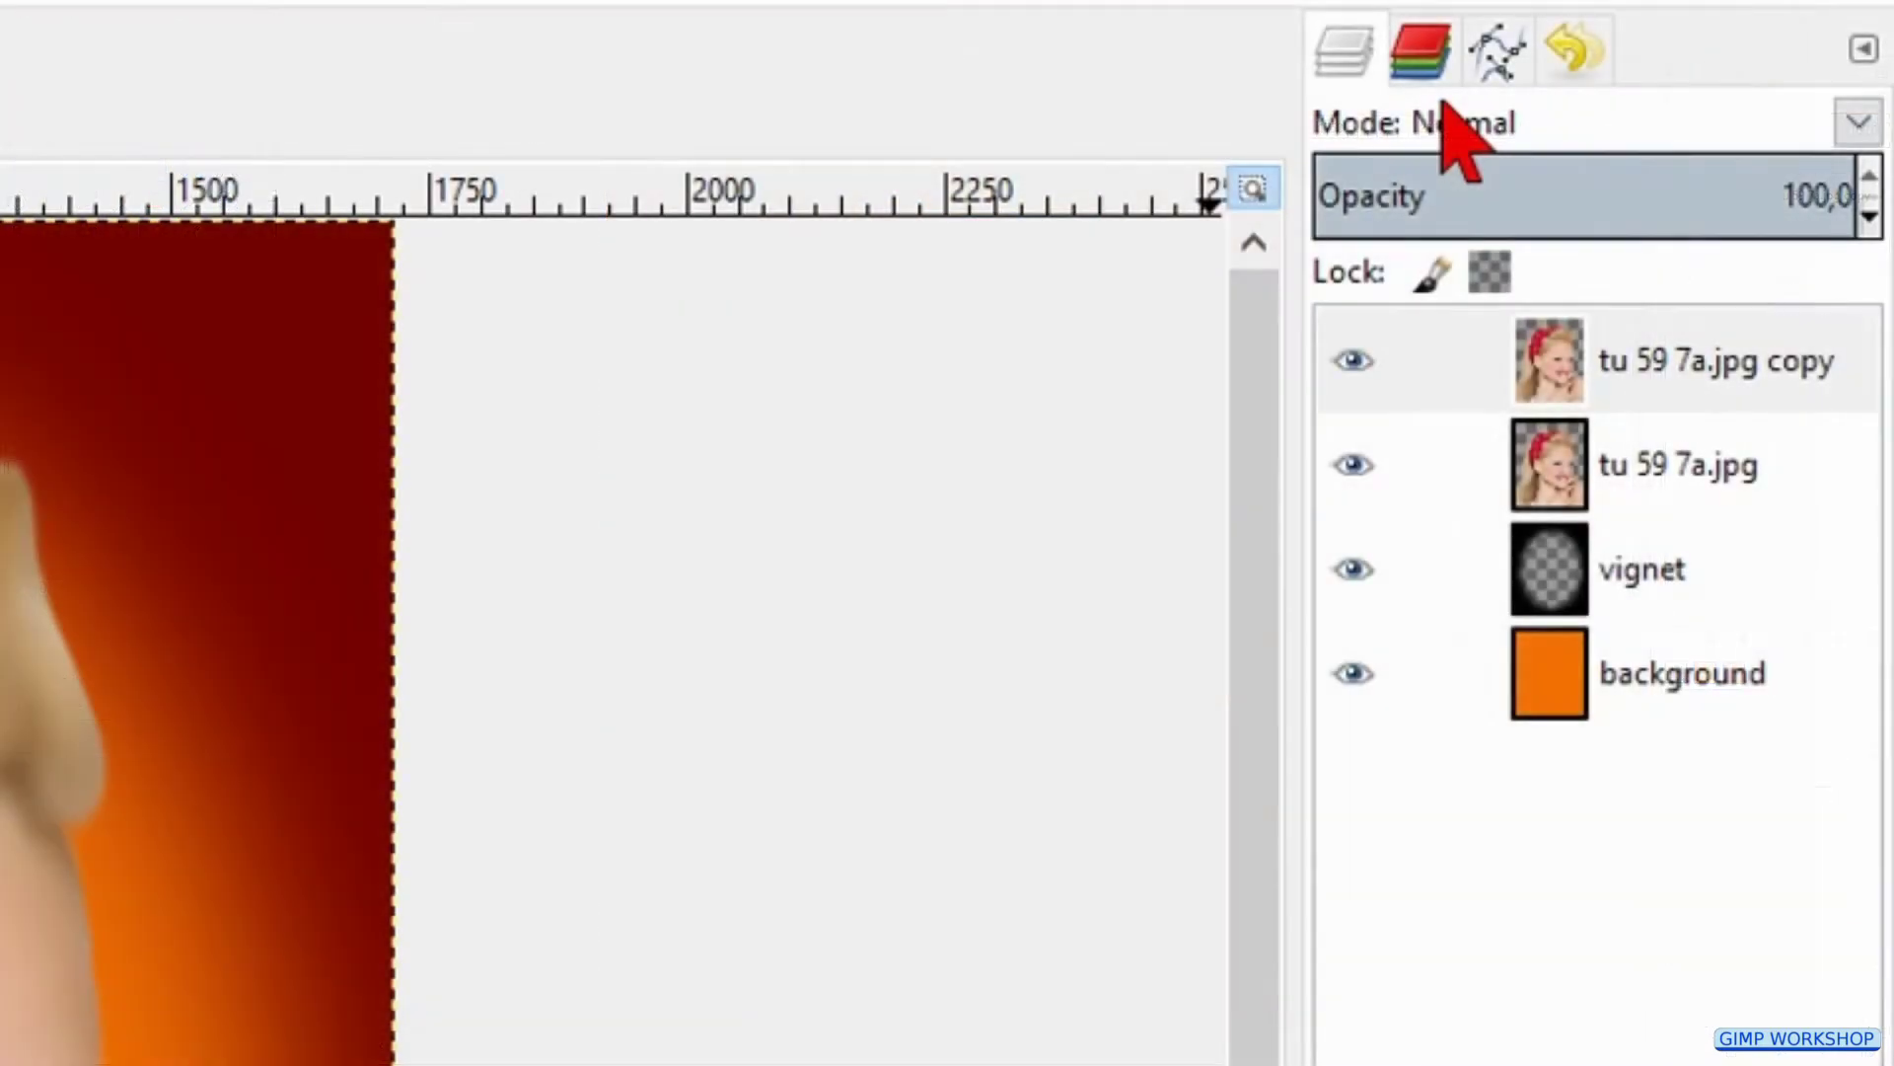
click(1718, 96)
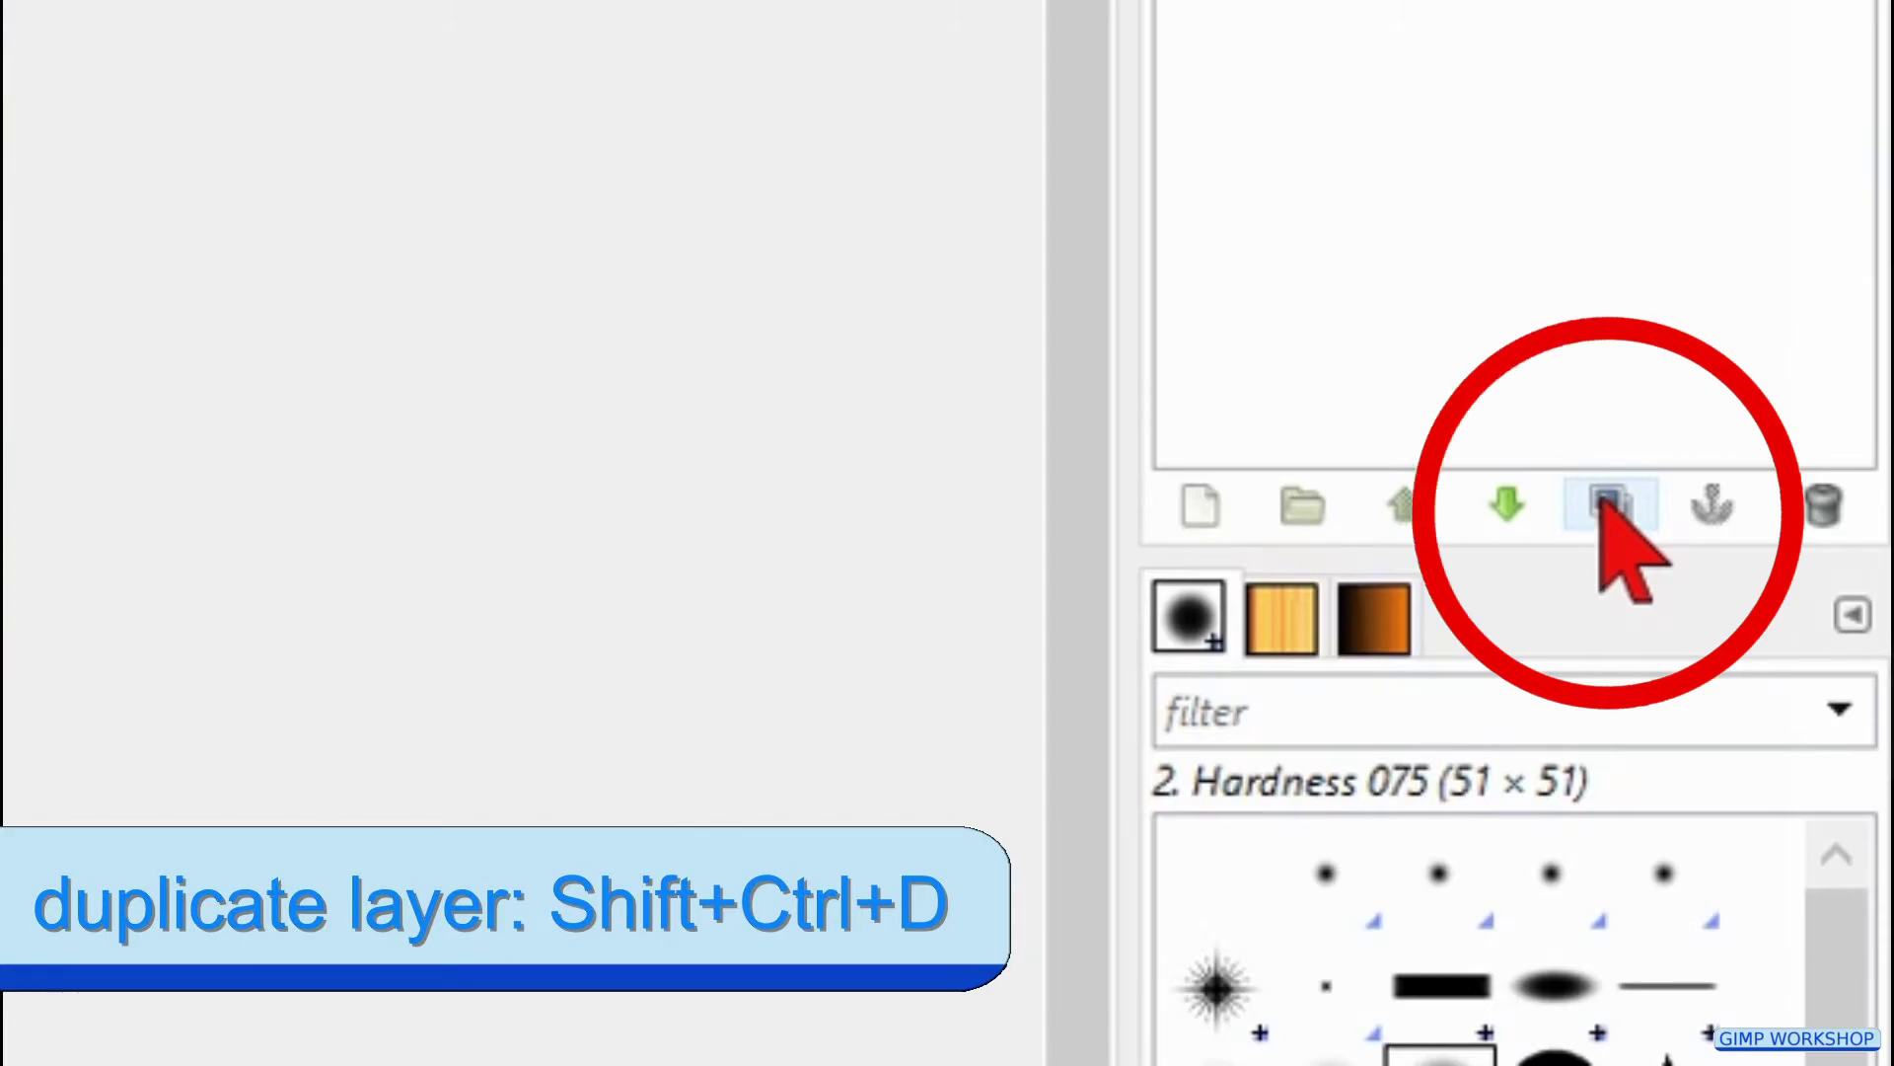
click(1608, 506)
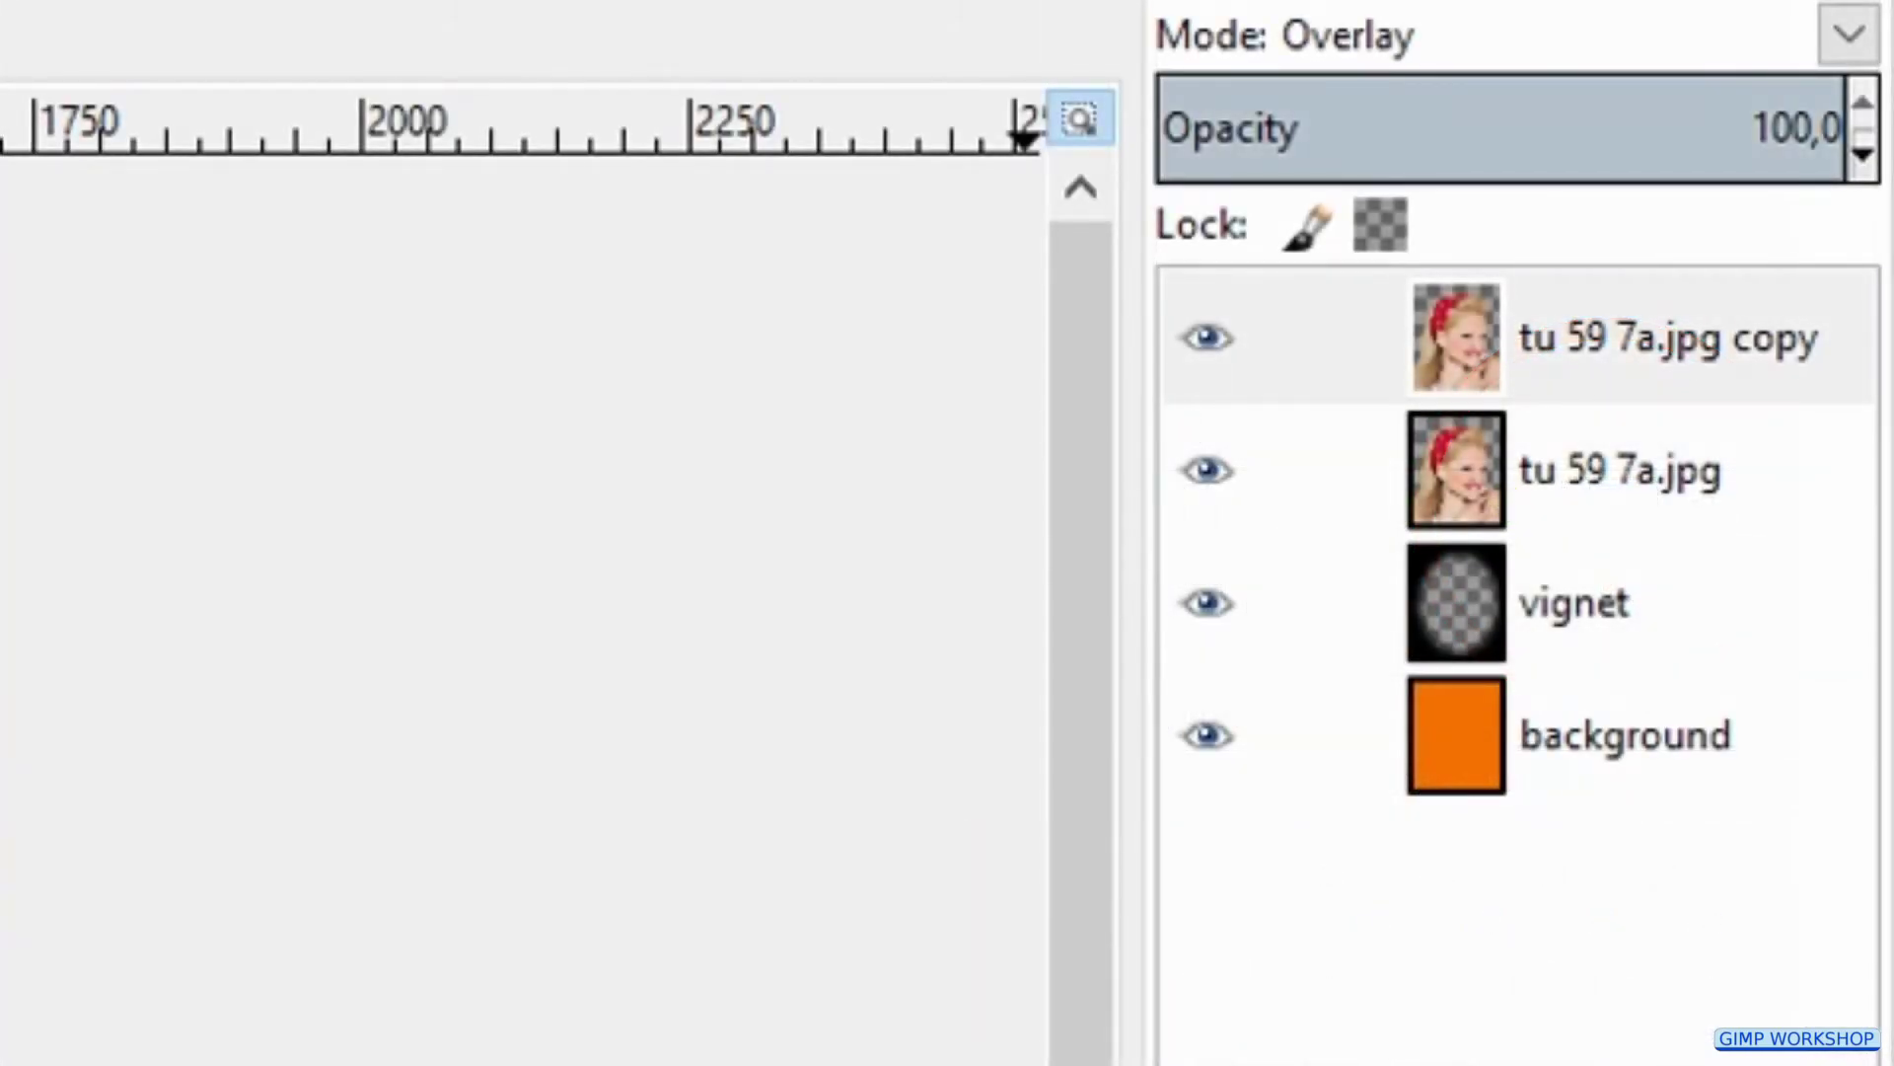
key(shift+ctrl+d)
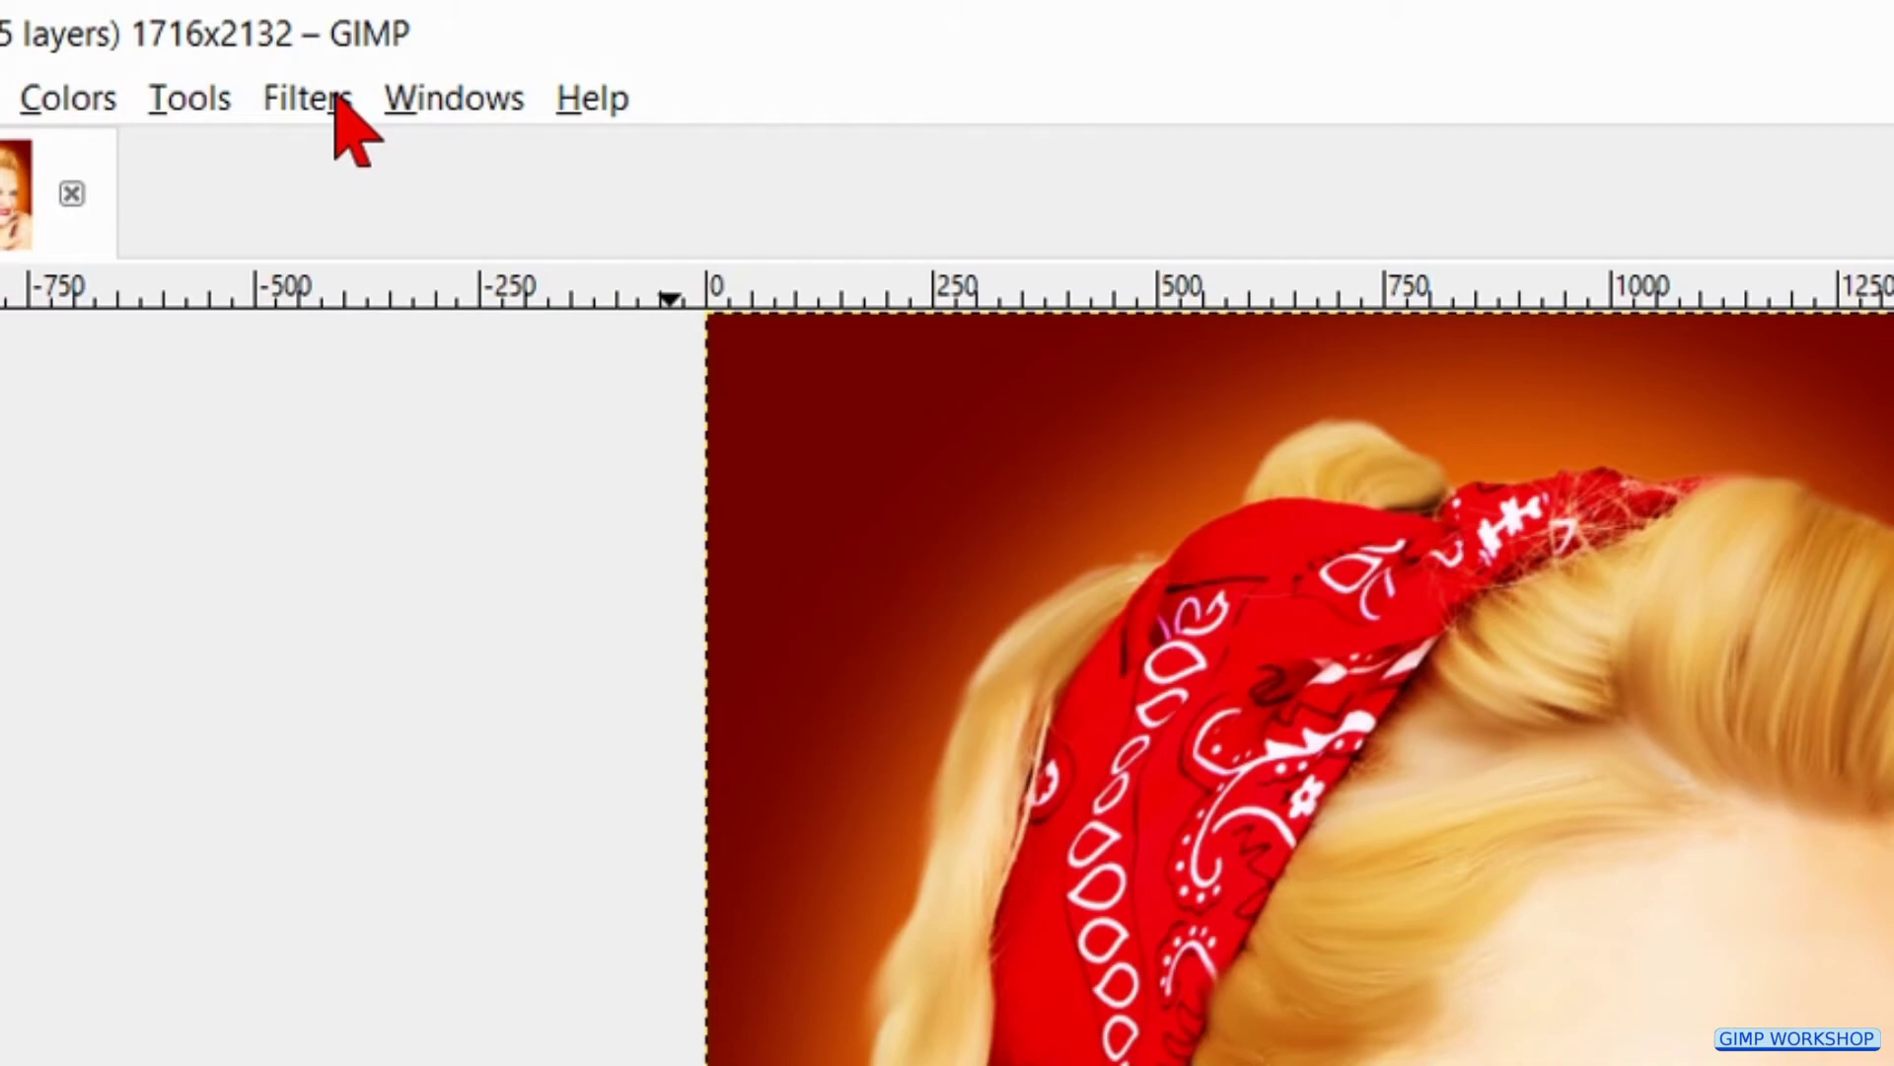
click(341, 99)
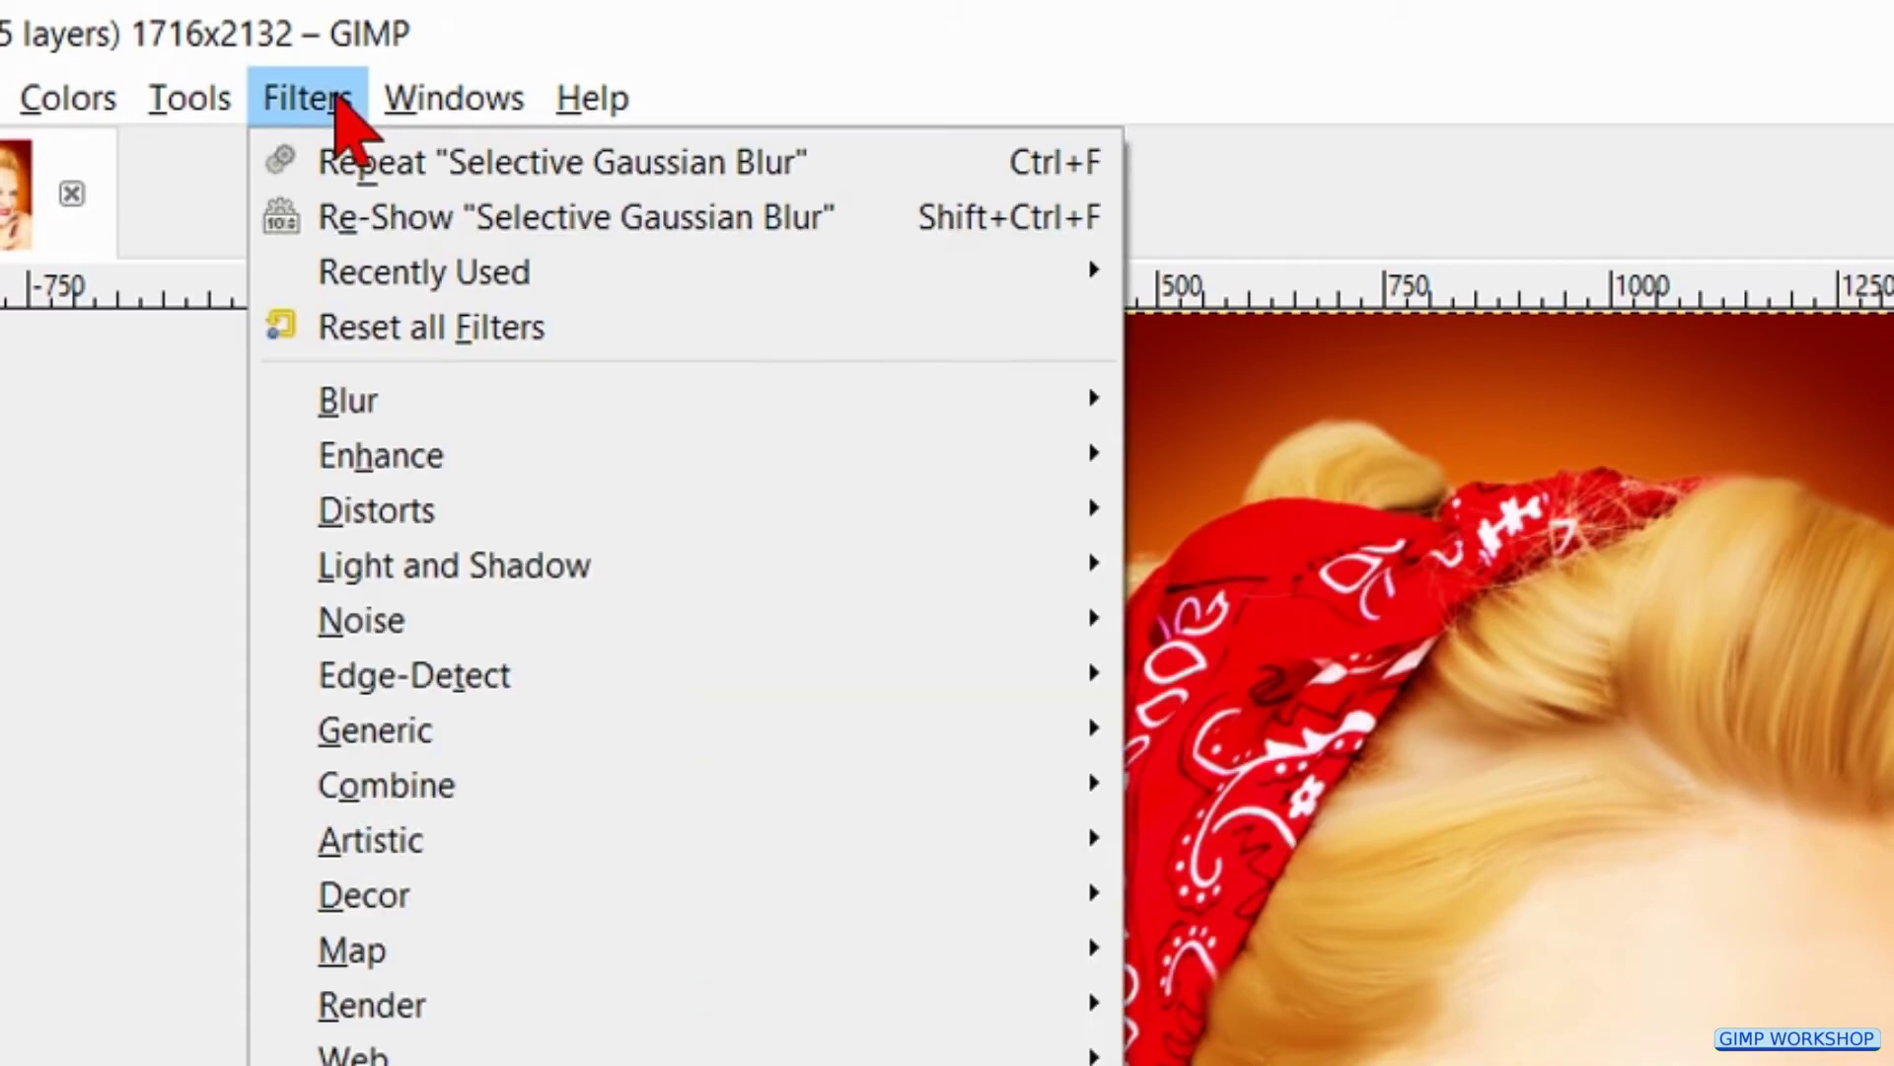
Apply Neon edge detection with amount 1,00 to the top copy layer
mouse_move(1026, 669)
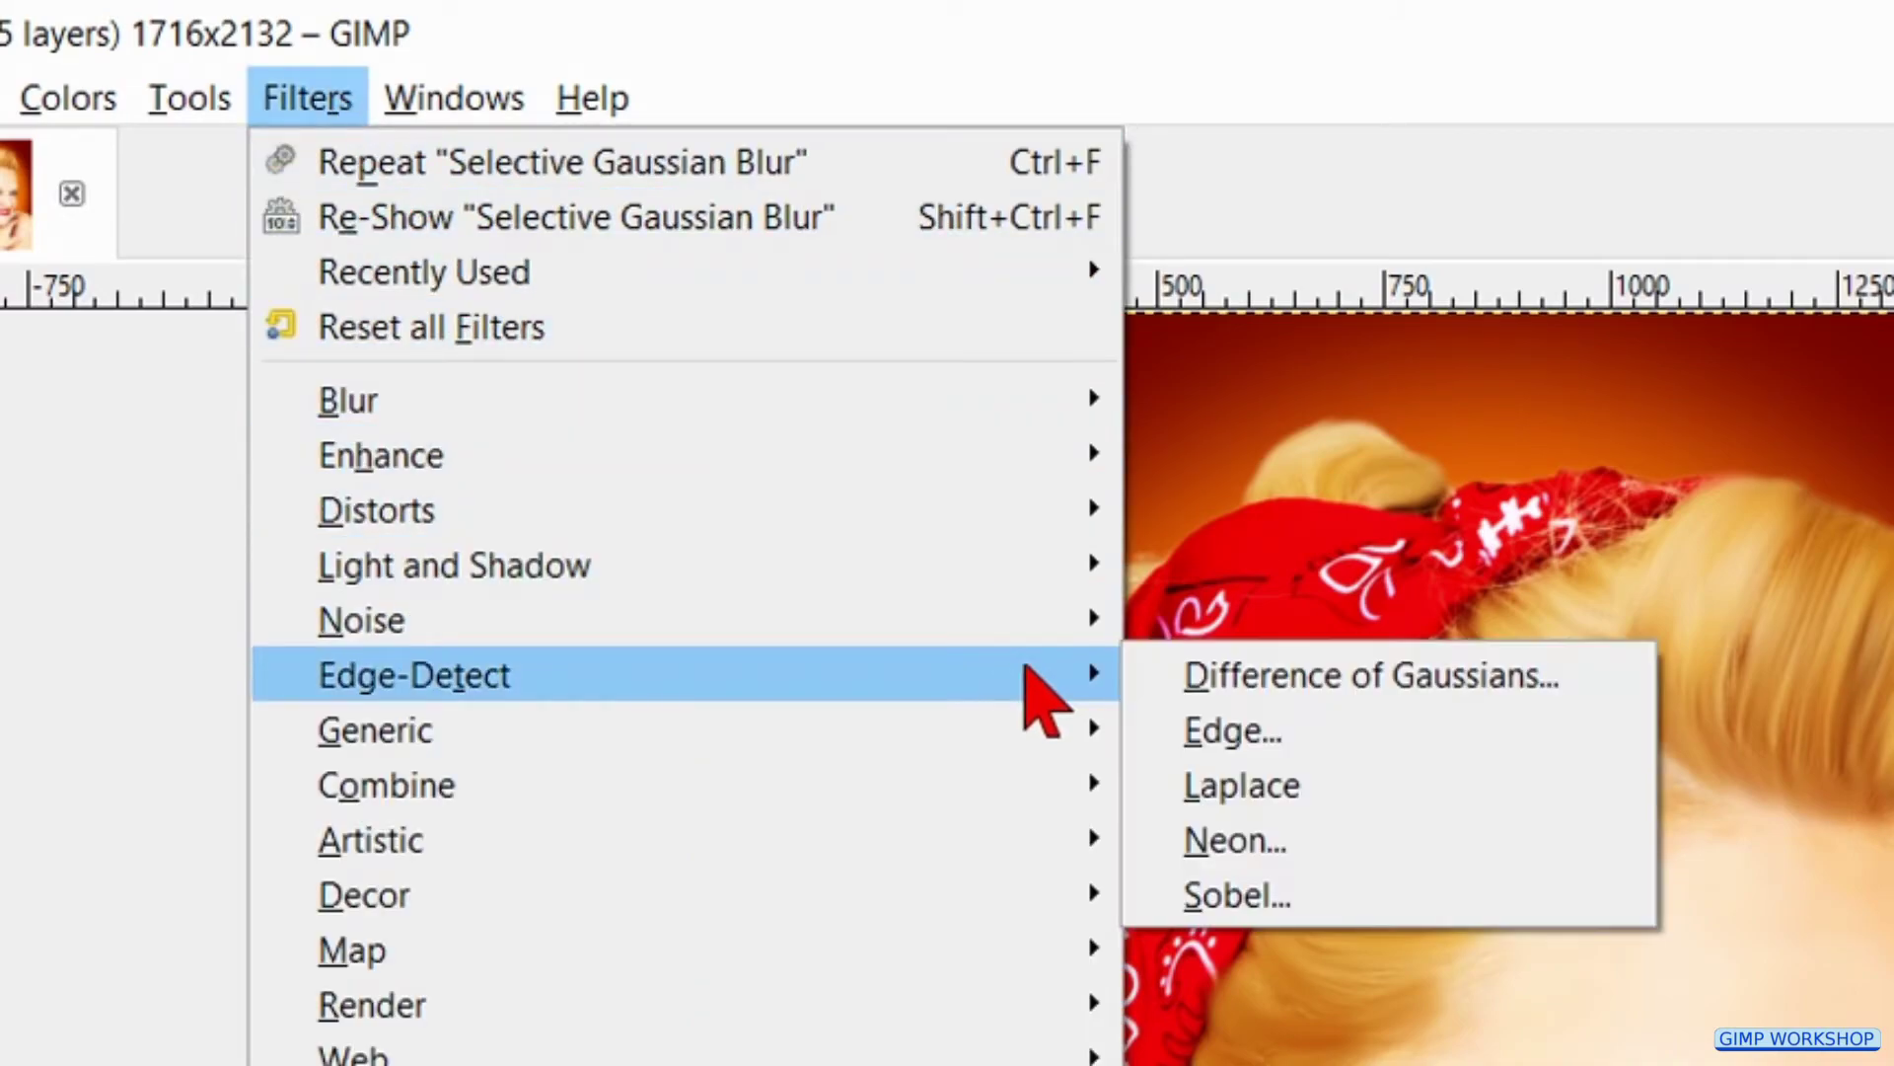
click(1298, 834)
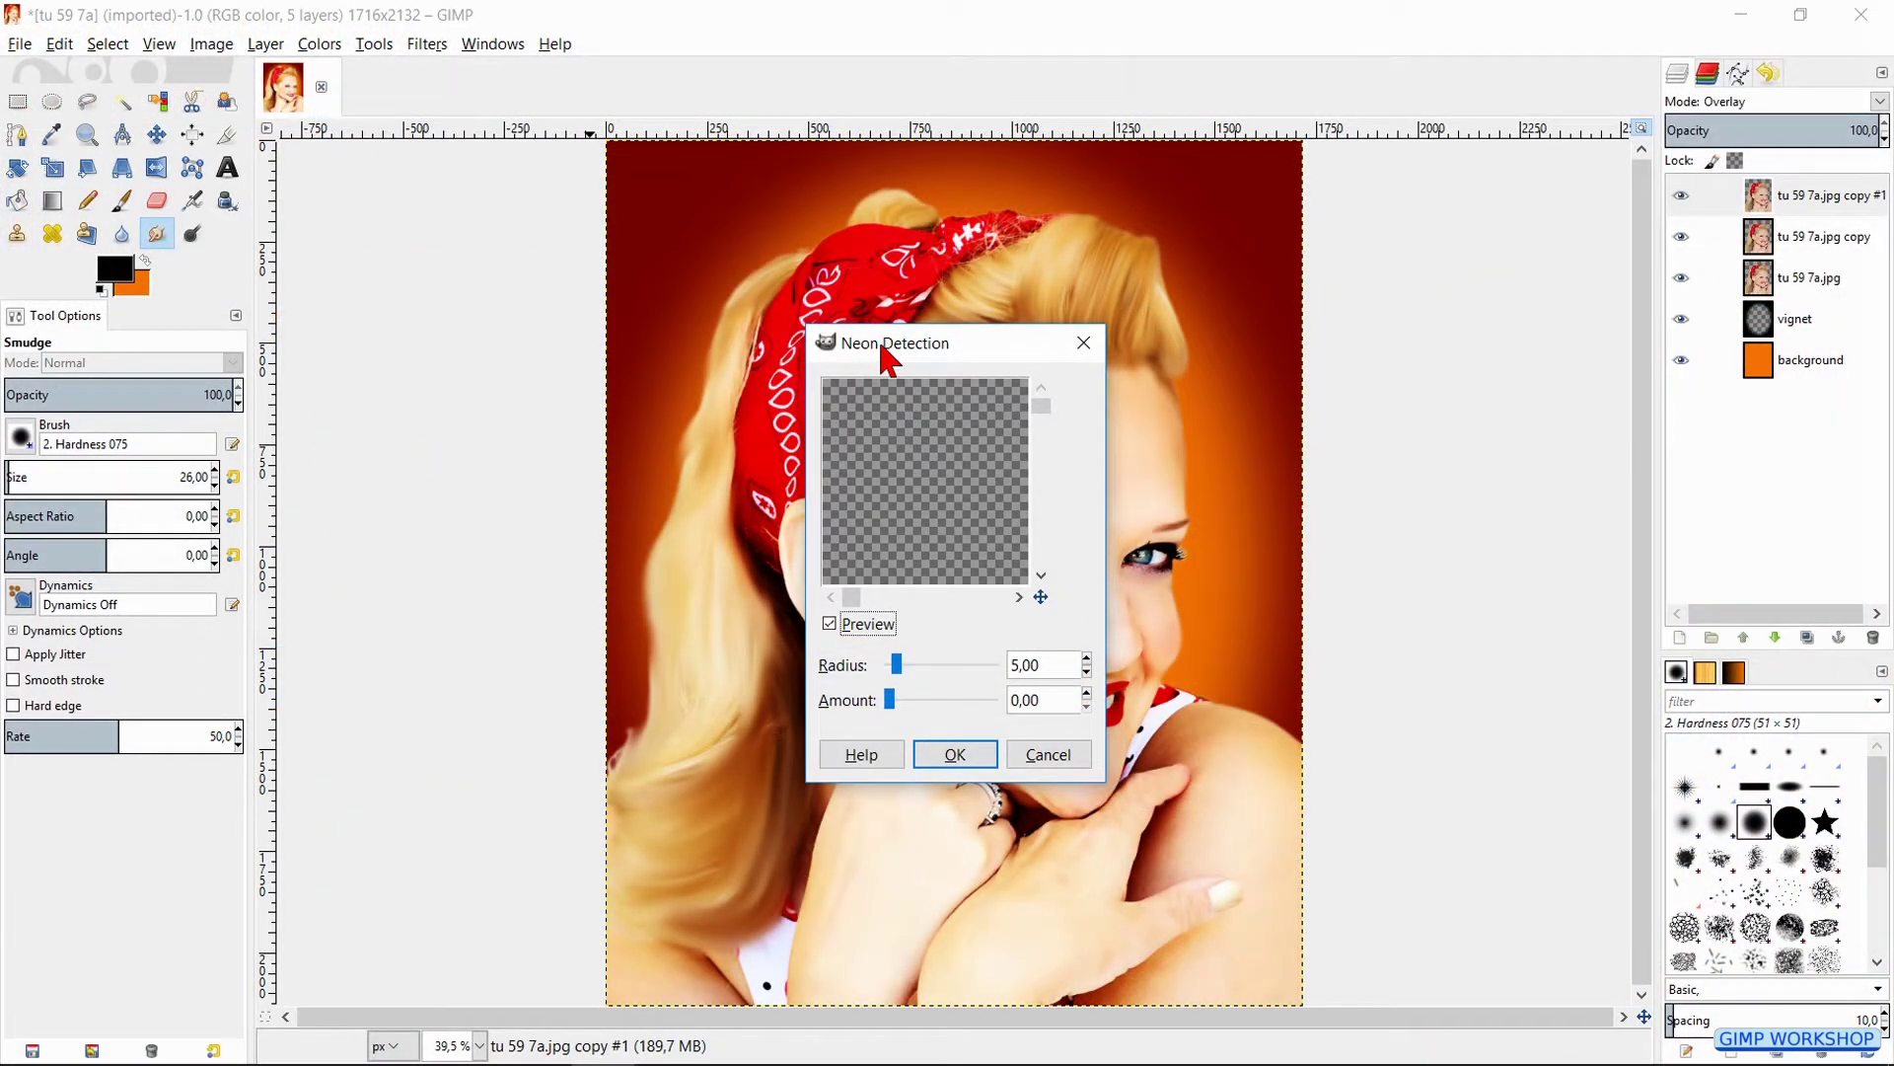
drag(882, 348, 496, 25)
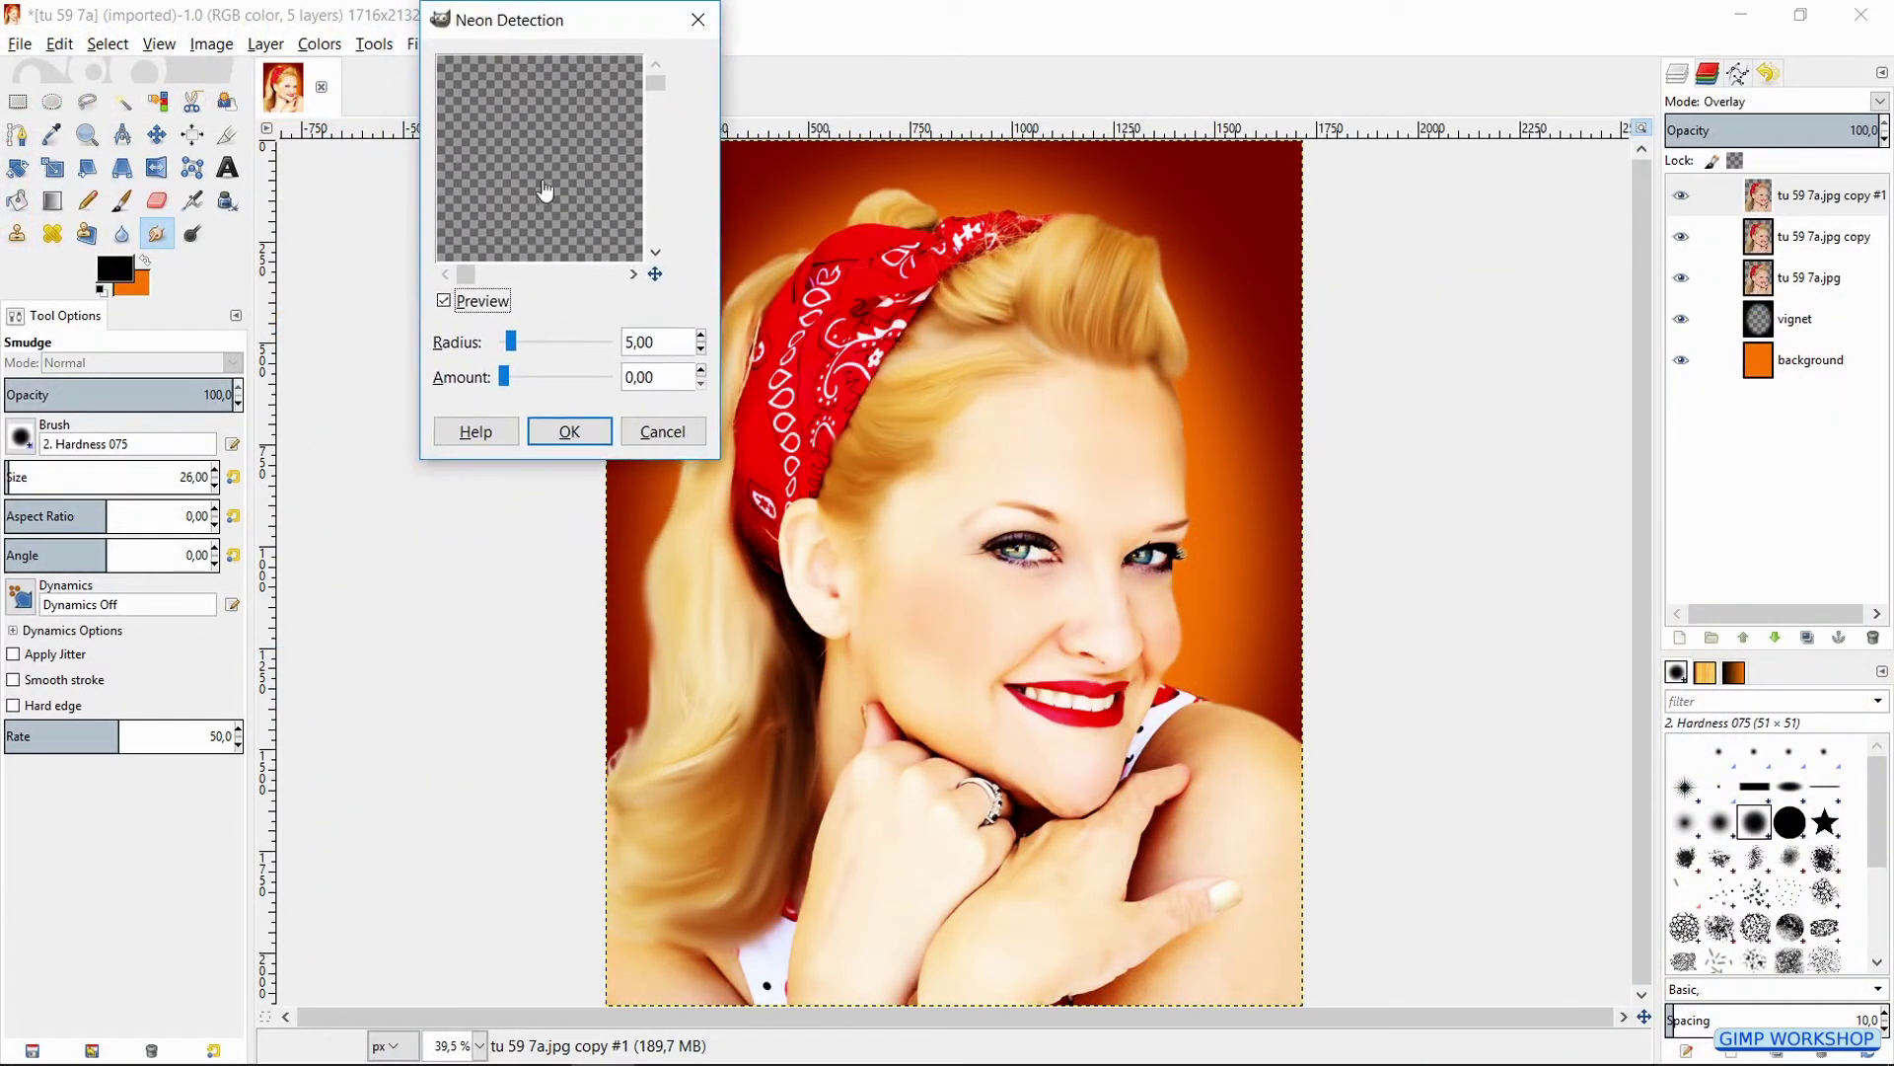
drag(716, 460, 1512, 1016)
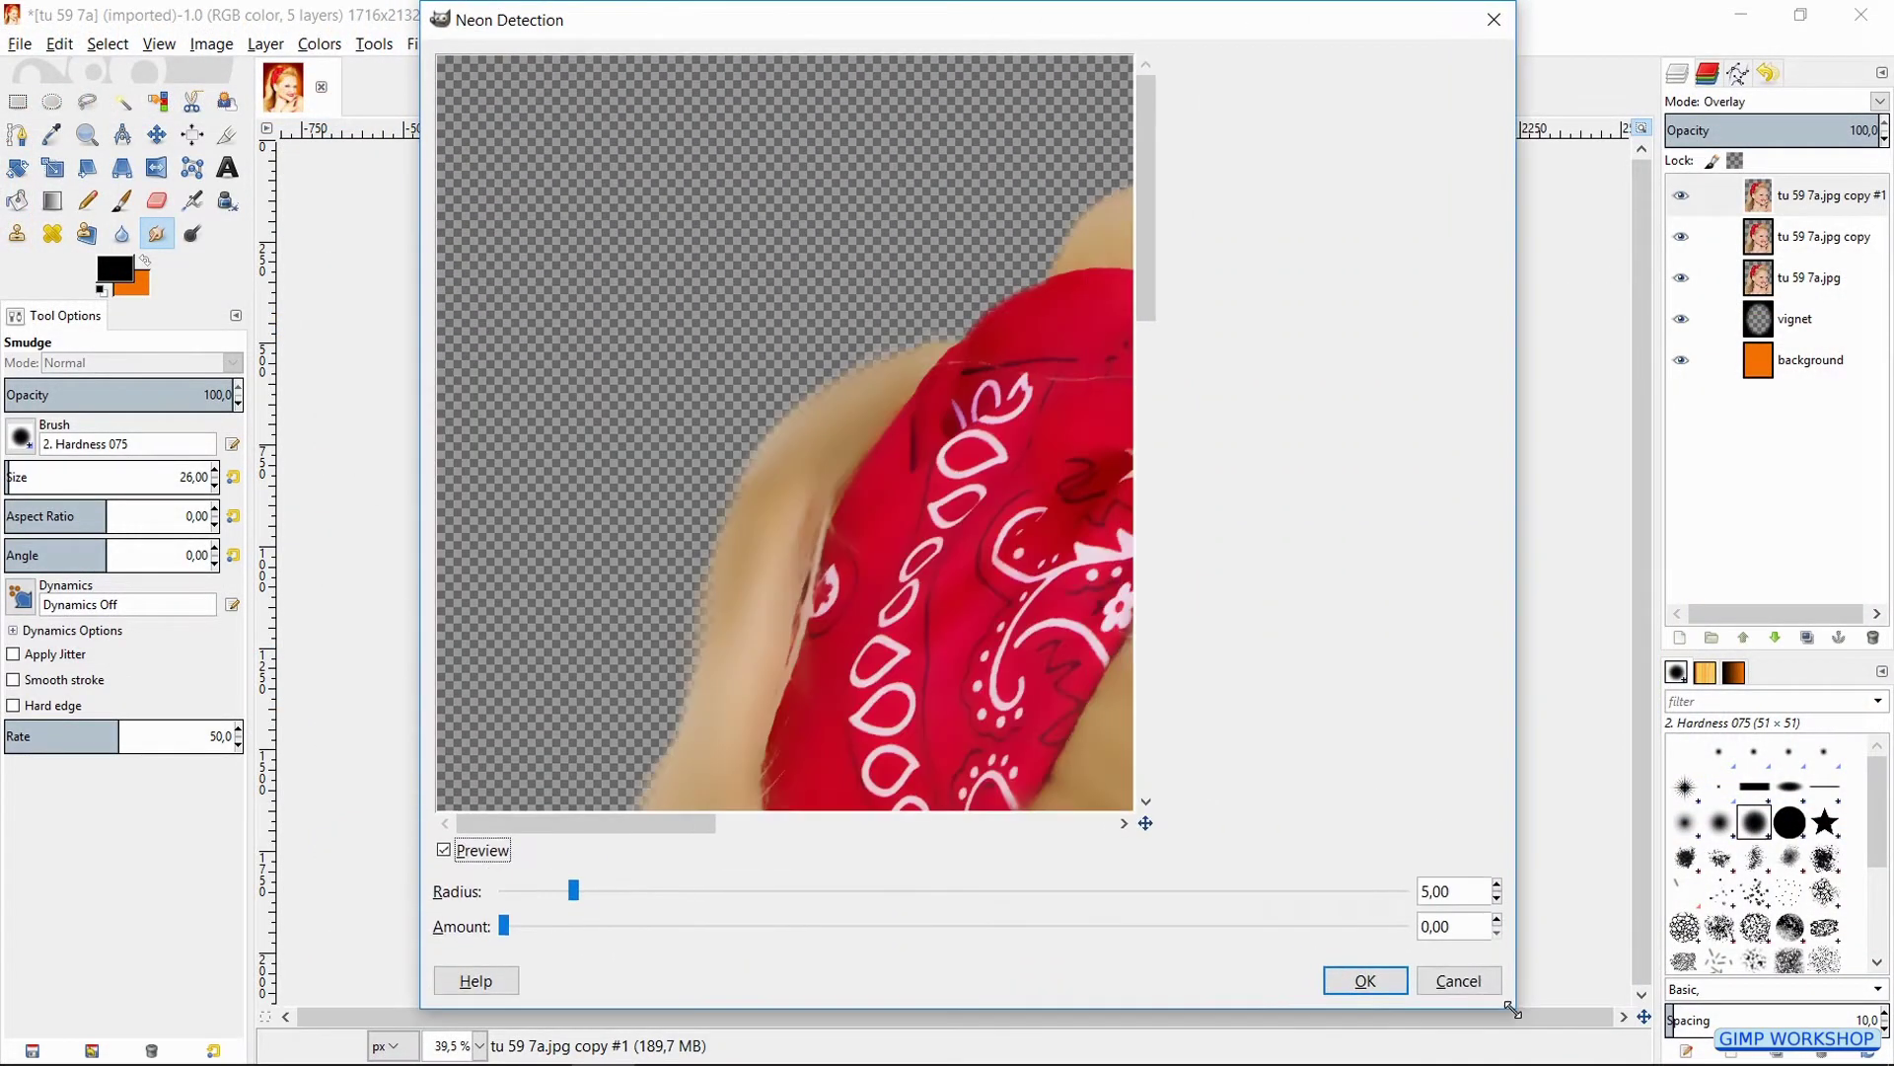
drag(1145, 823, 1195, 879)
drag(506, 928, 1446, 934)
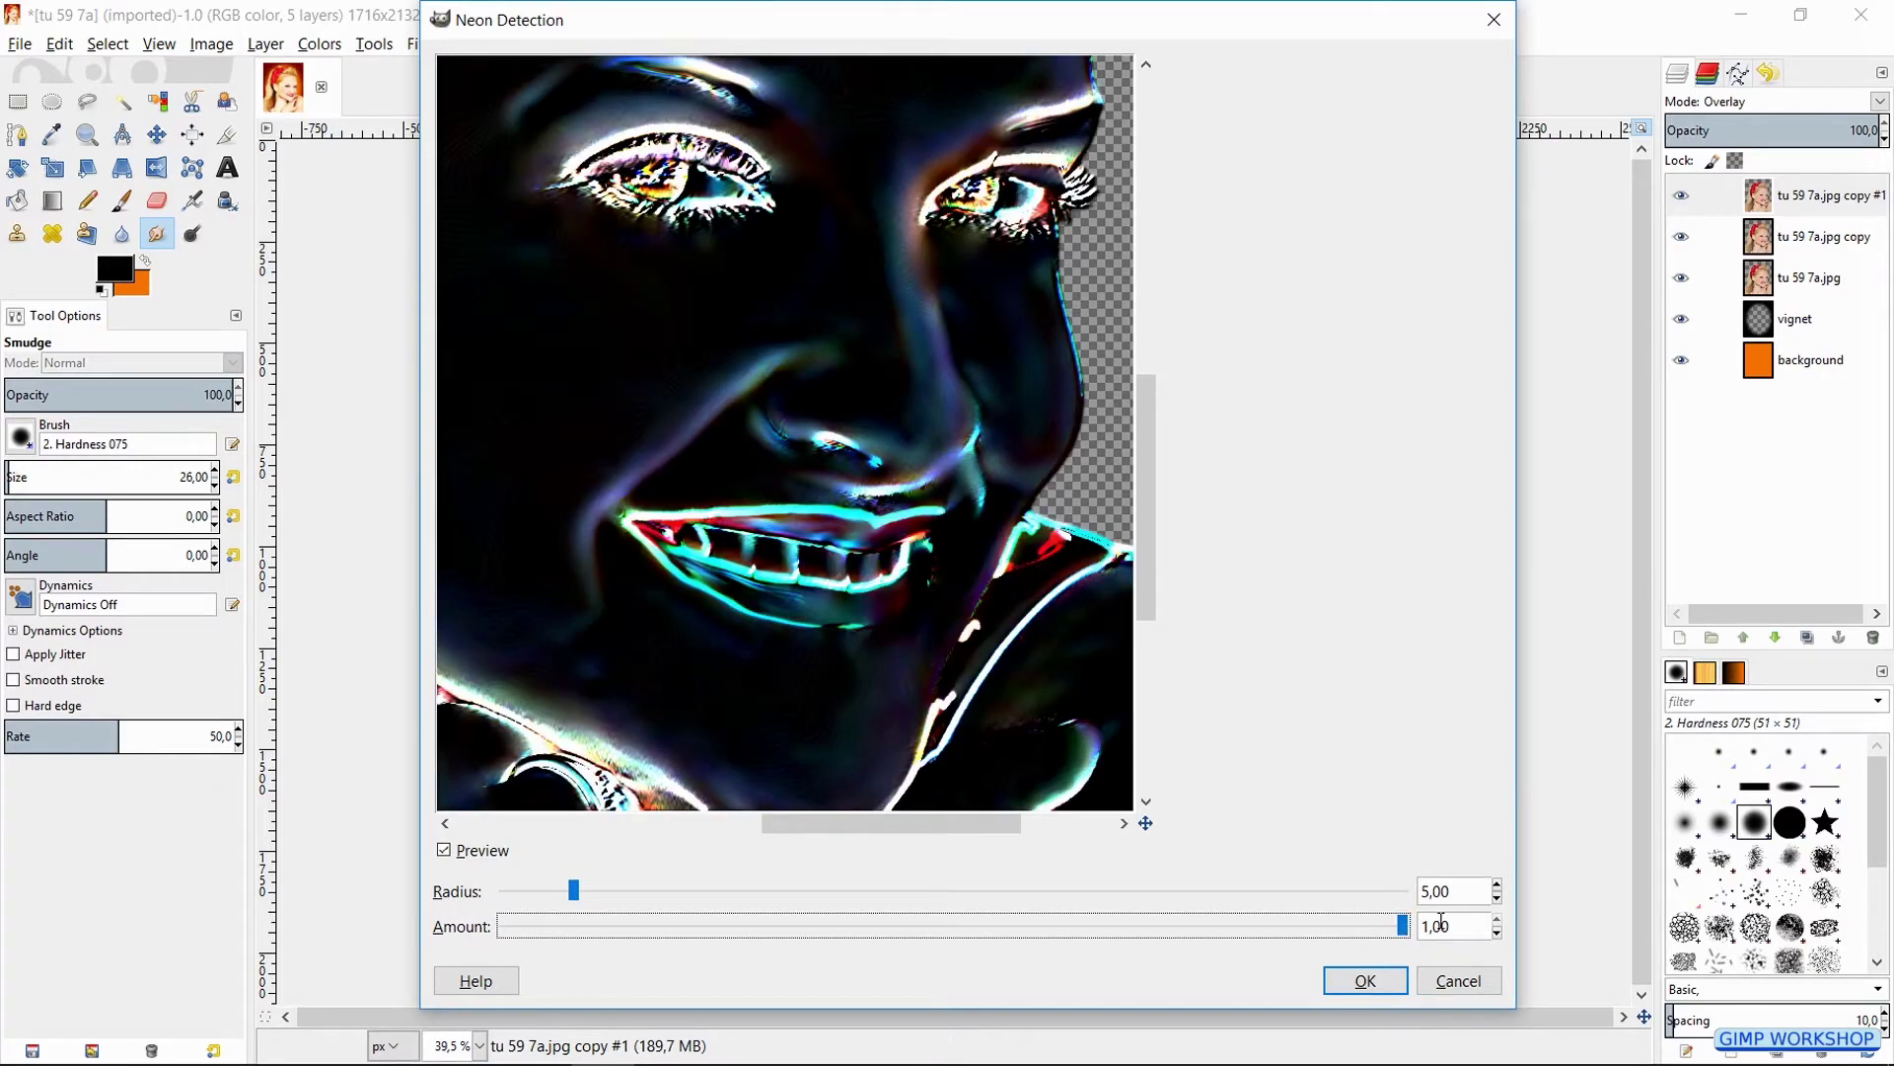
click(1362, 983)
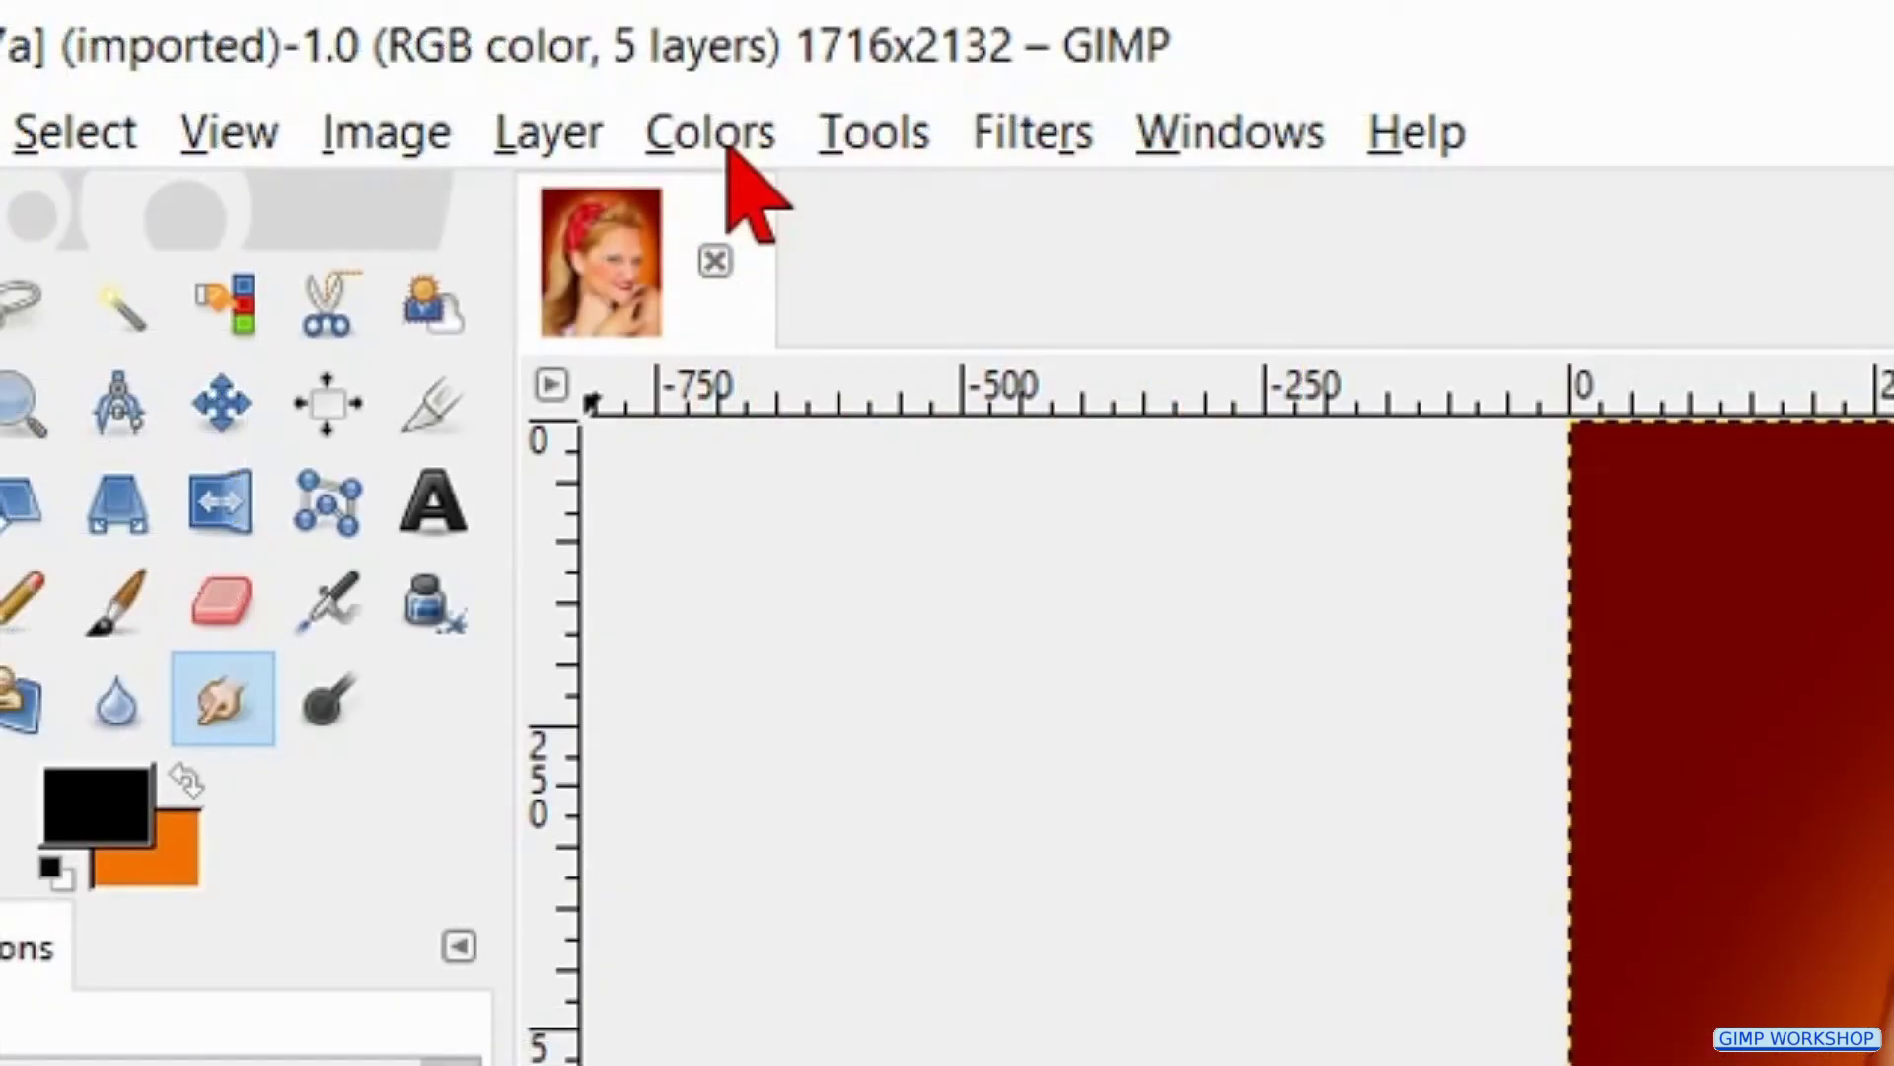
Invert the neon layer's colours and set its blend mode to Multiply
click(324, 46)
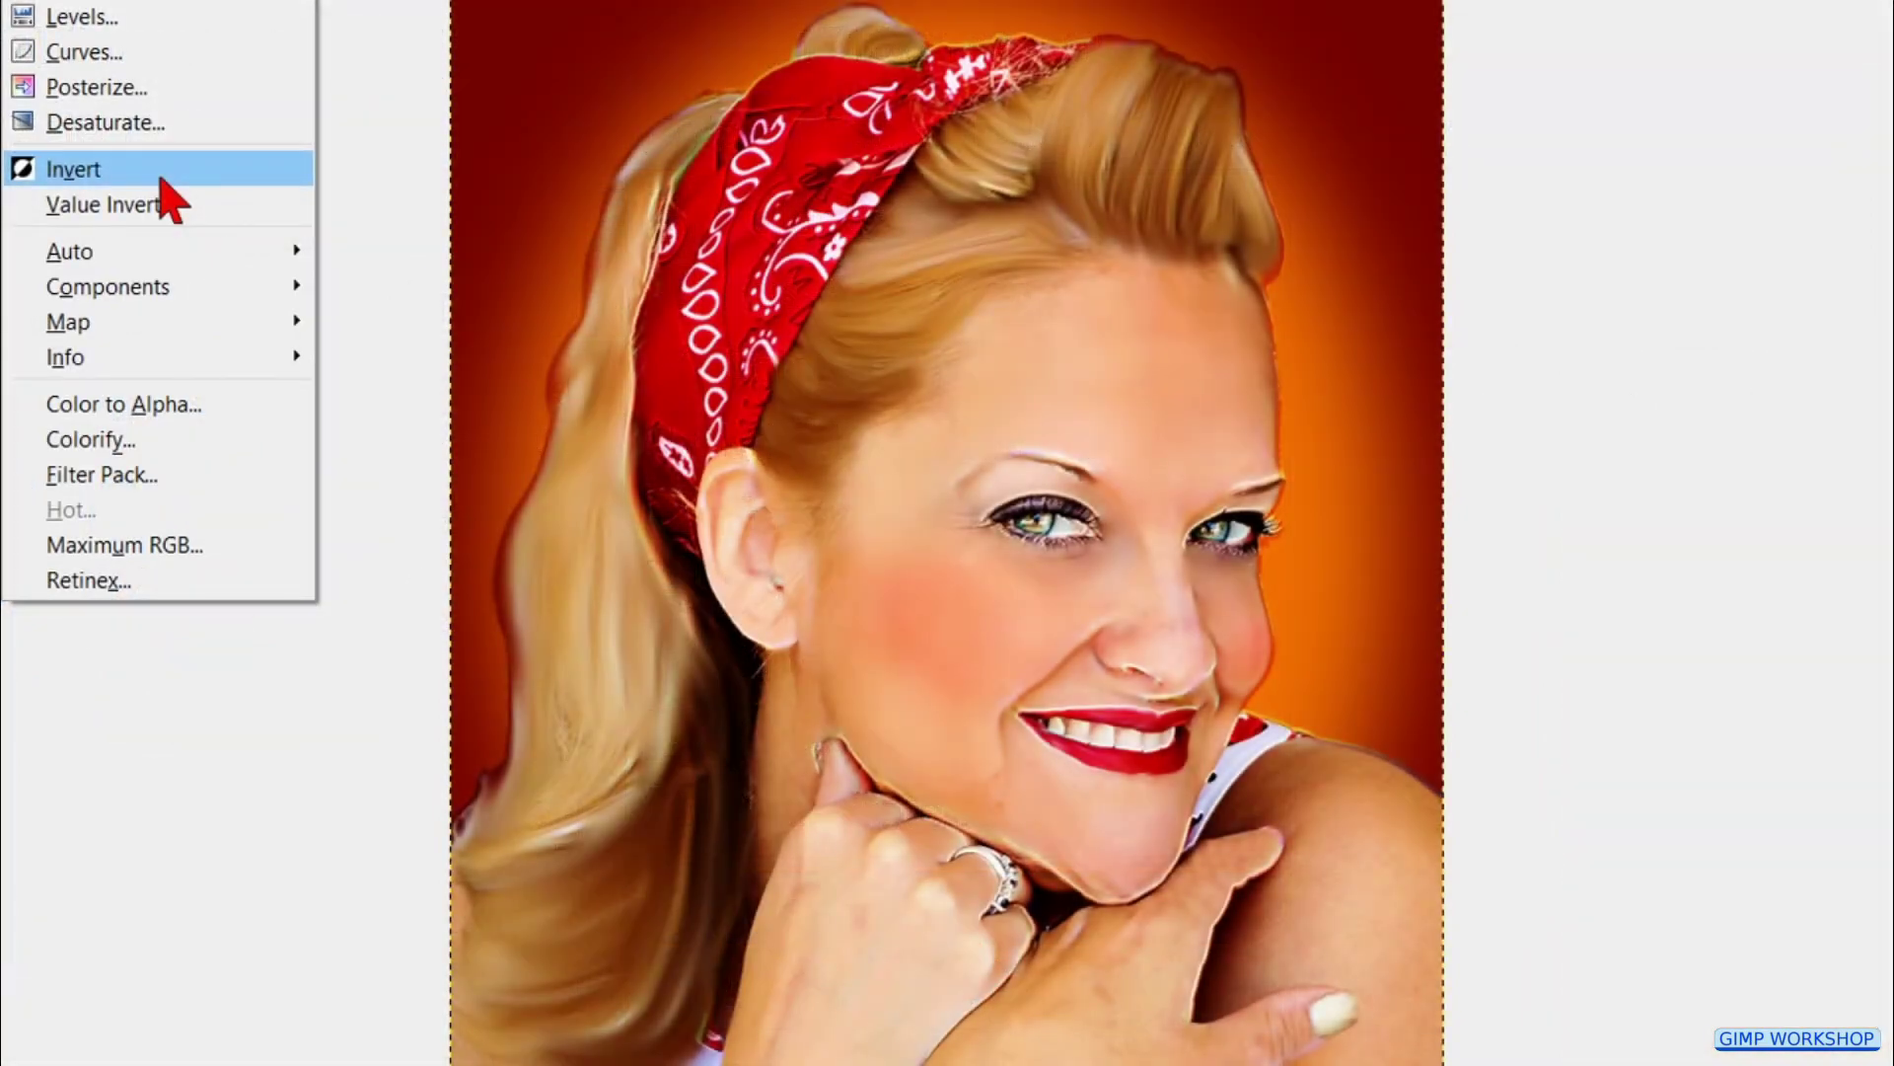
click(162, 172)
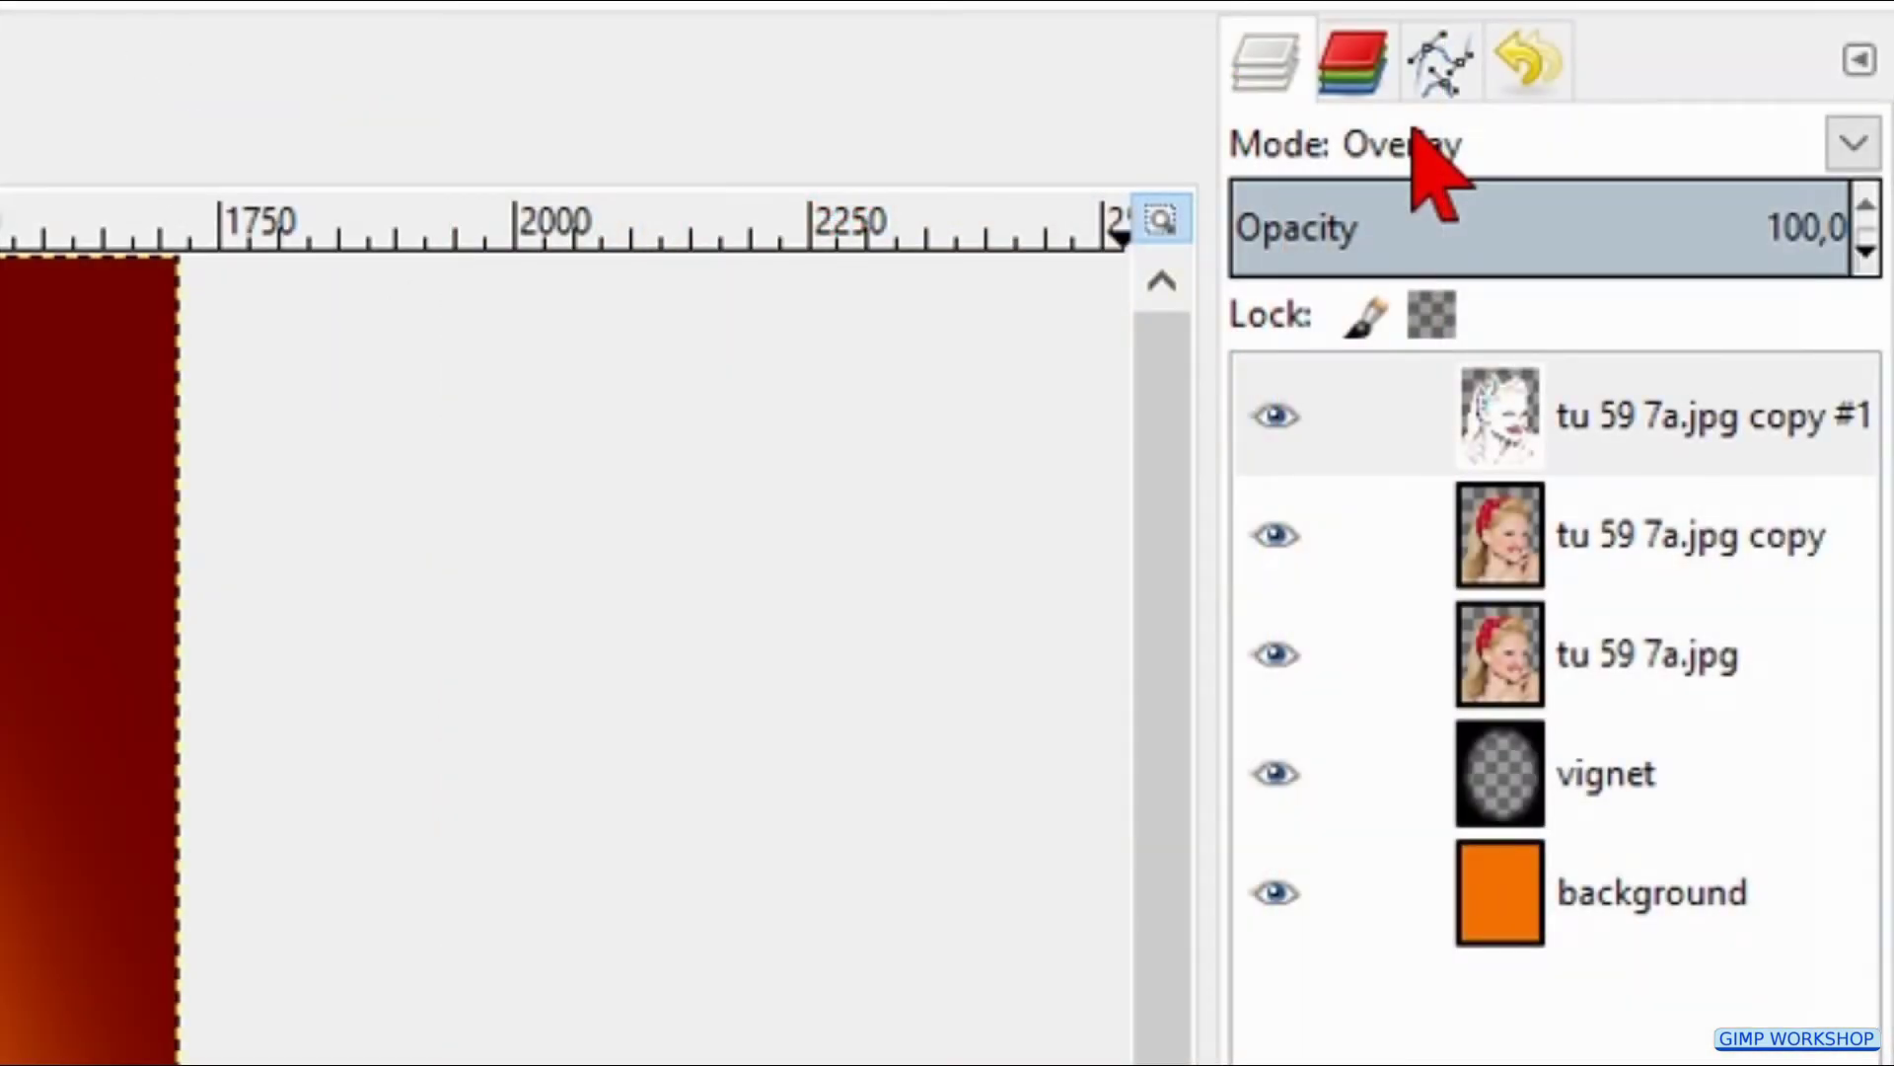
click(1417, 130)
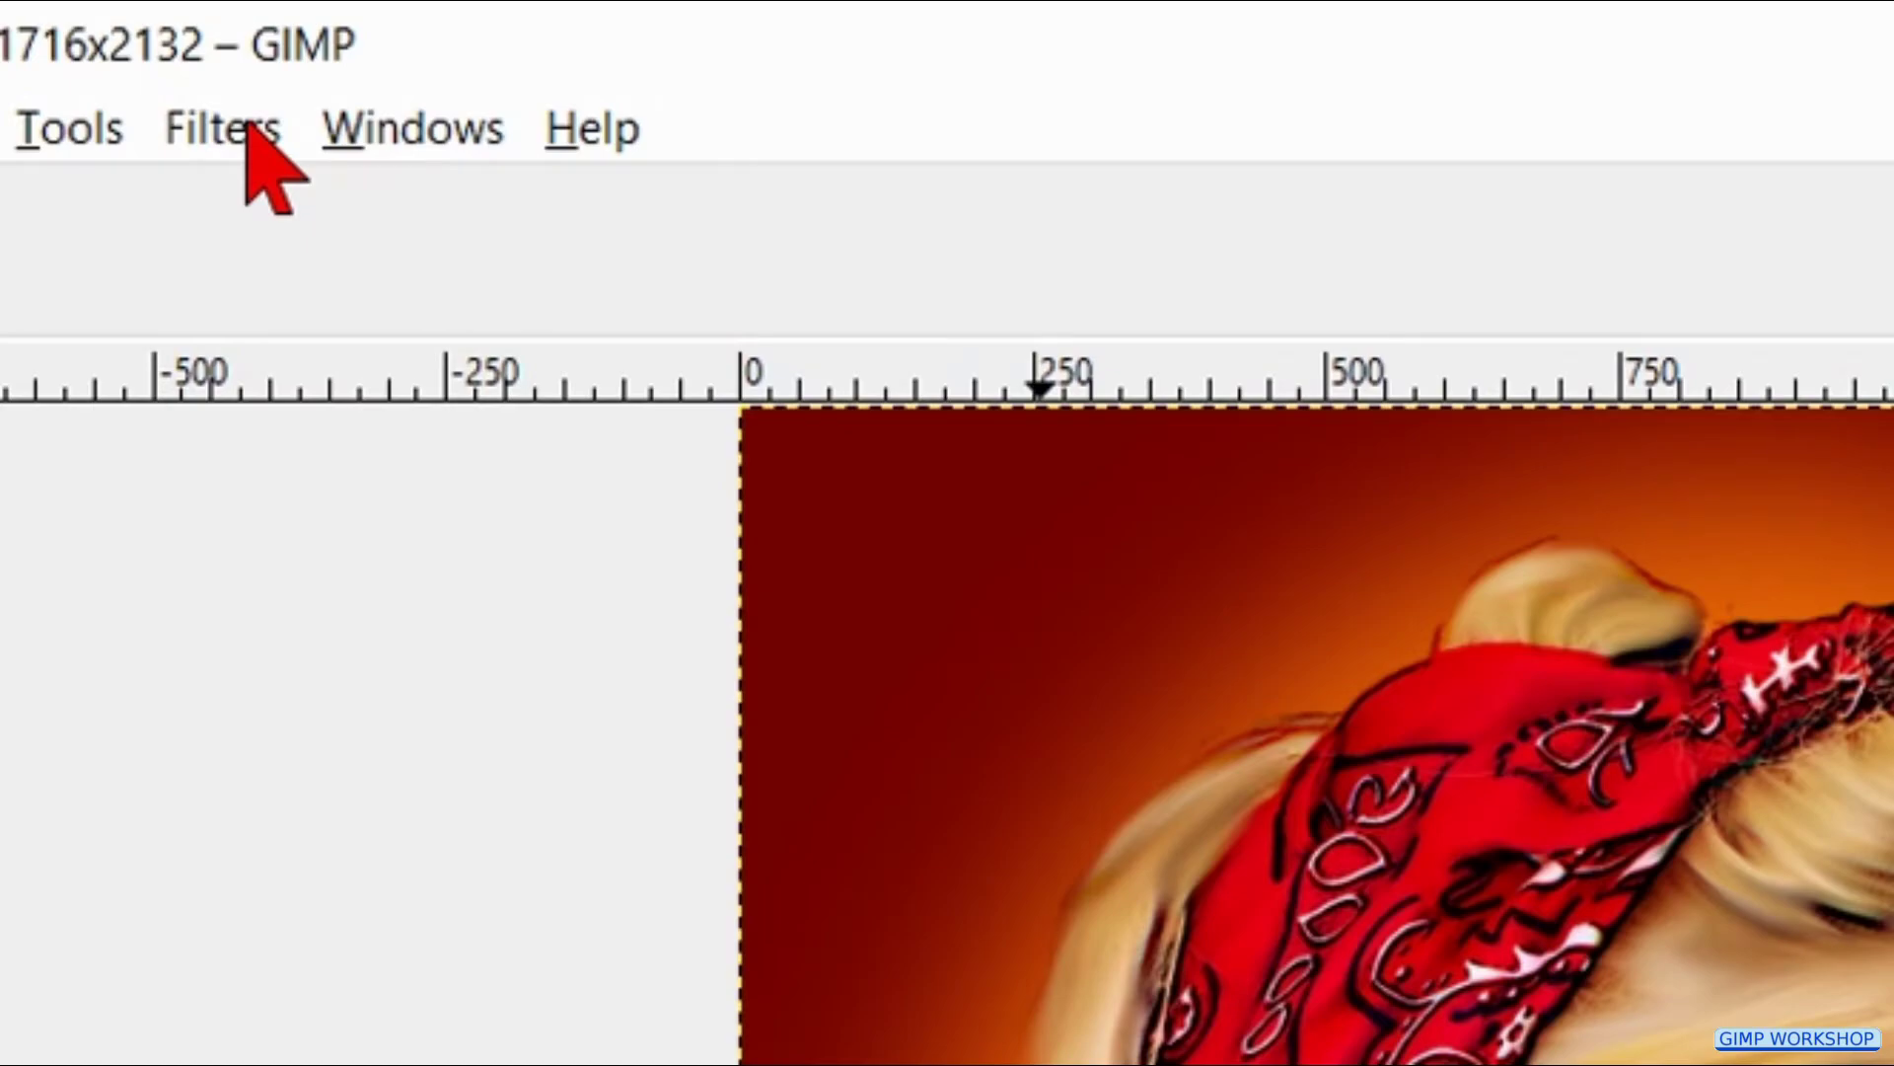
Apply a 5 px Gaussian Blur to the neon layer
click(259, 144)
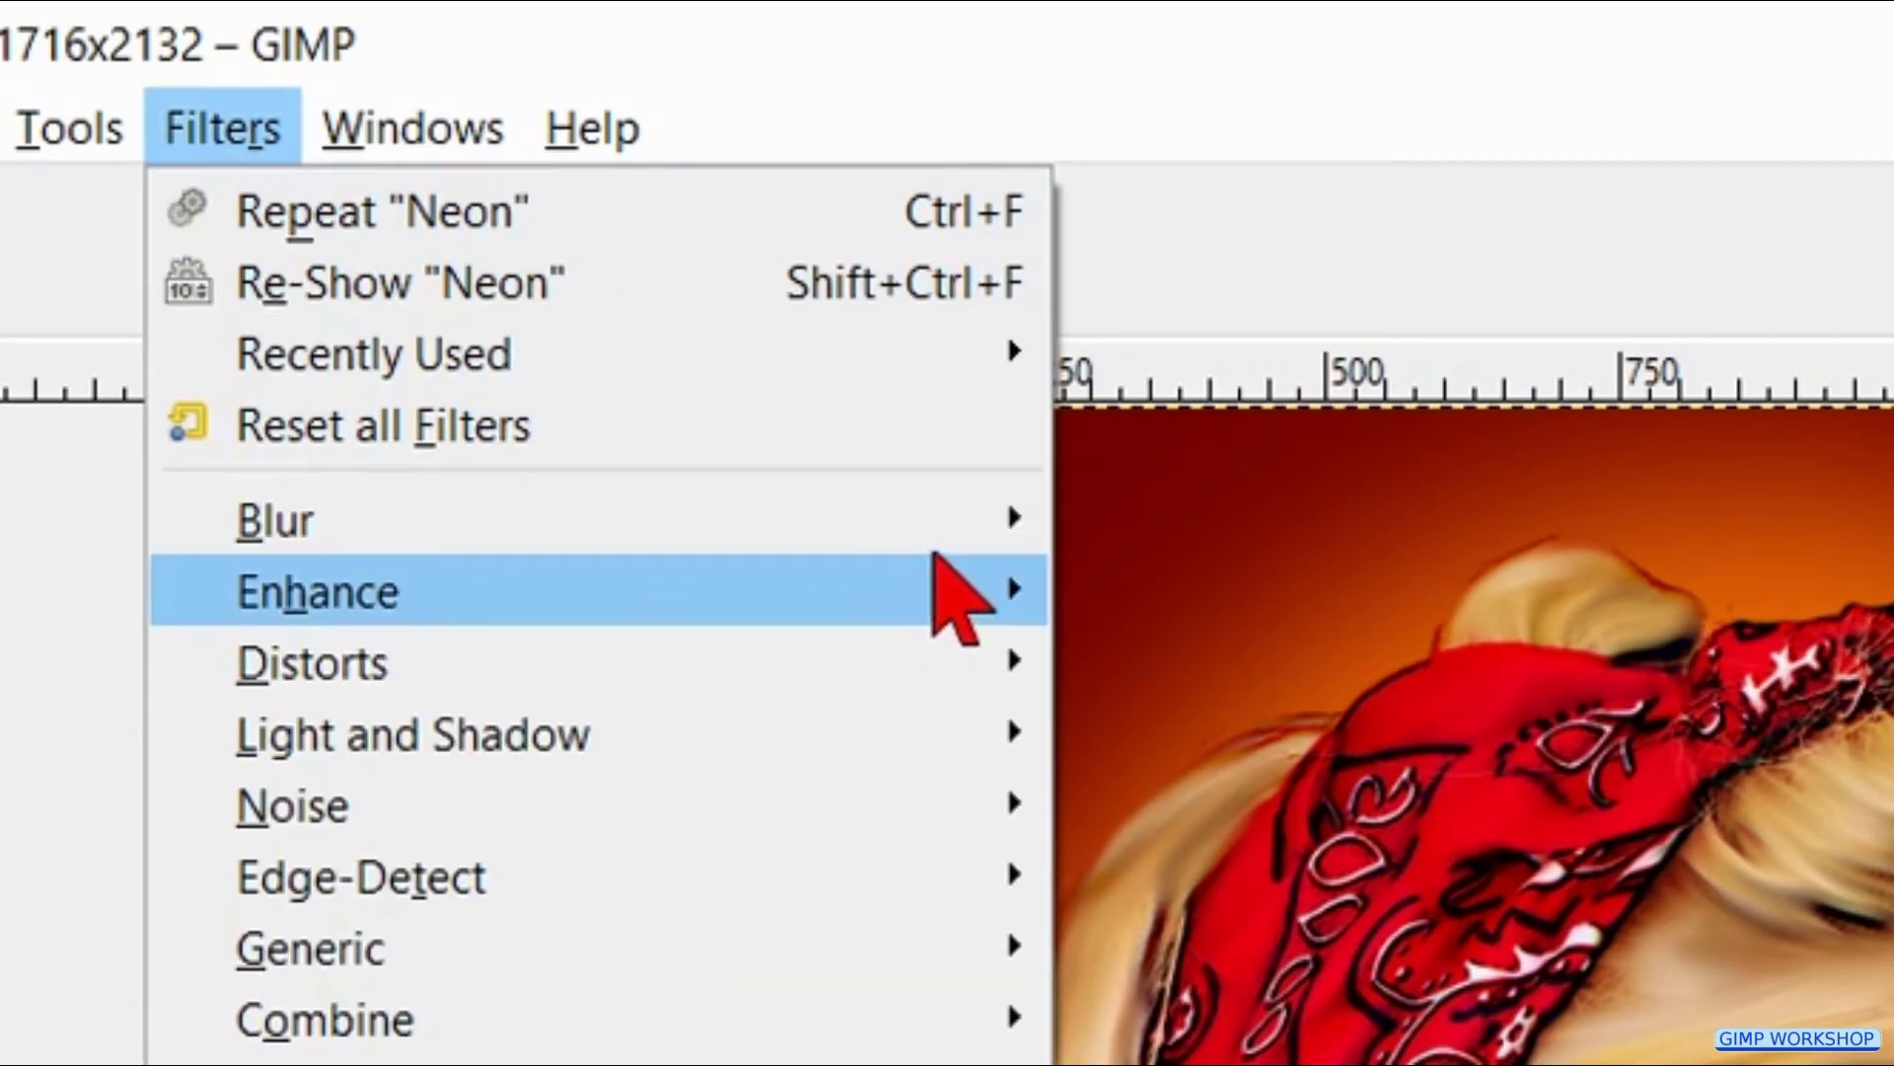
mouse_move(947, 513)
click(1283, 597)
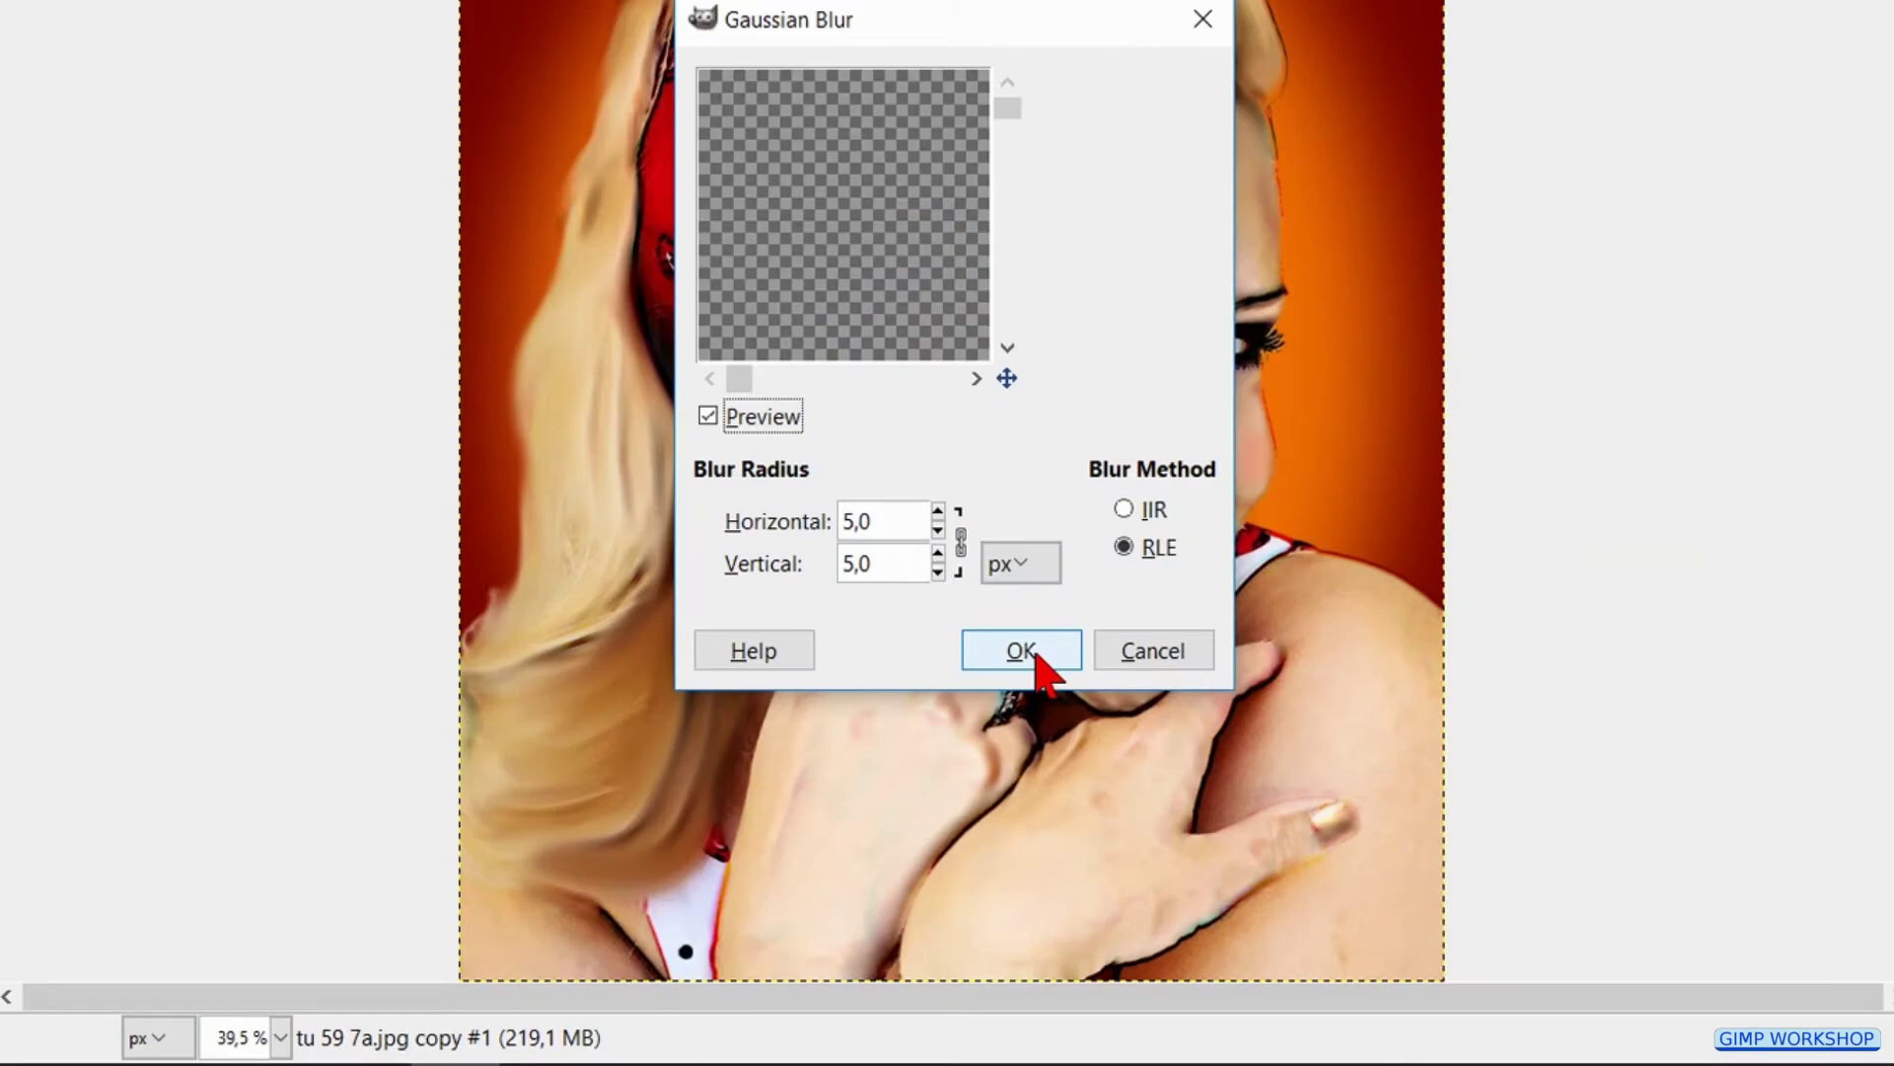
click(1022, 651)
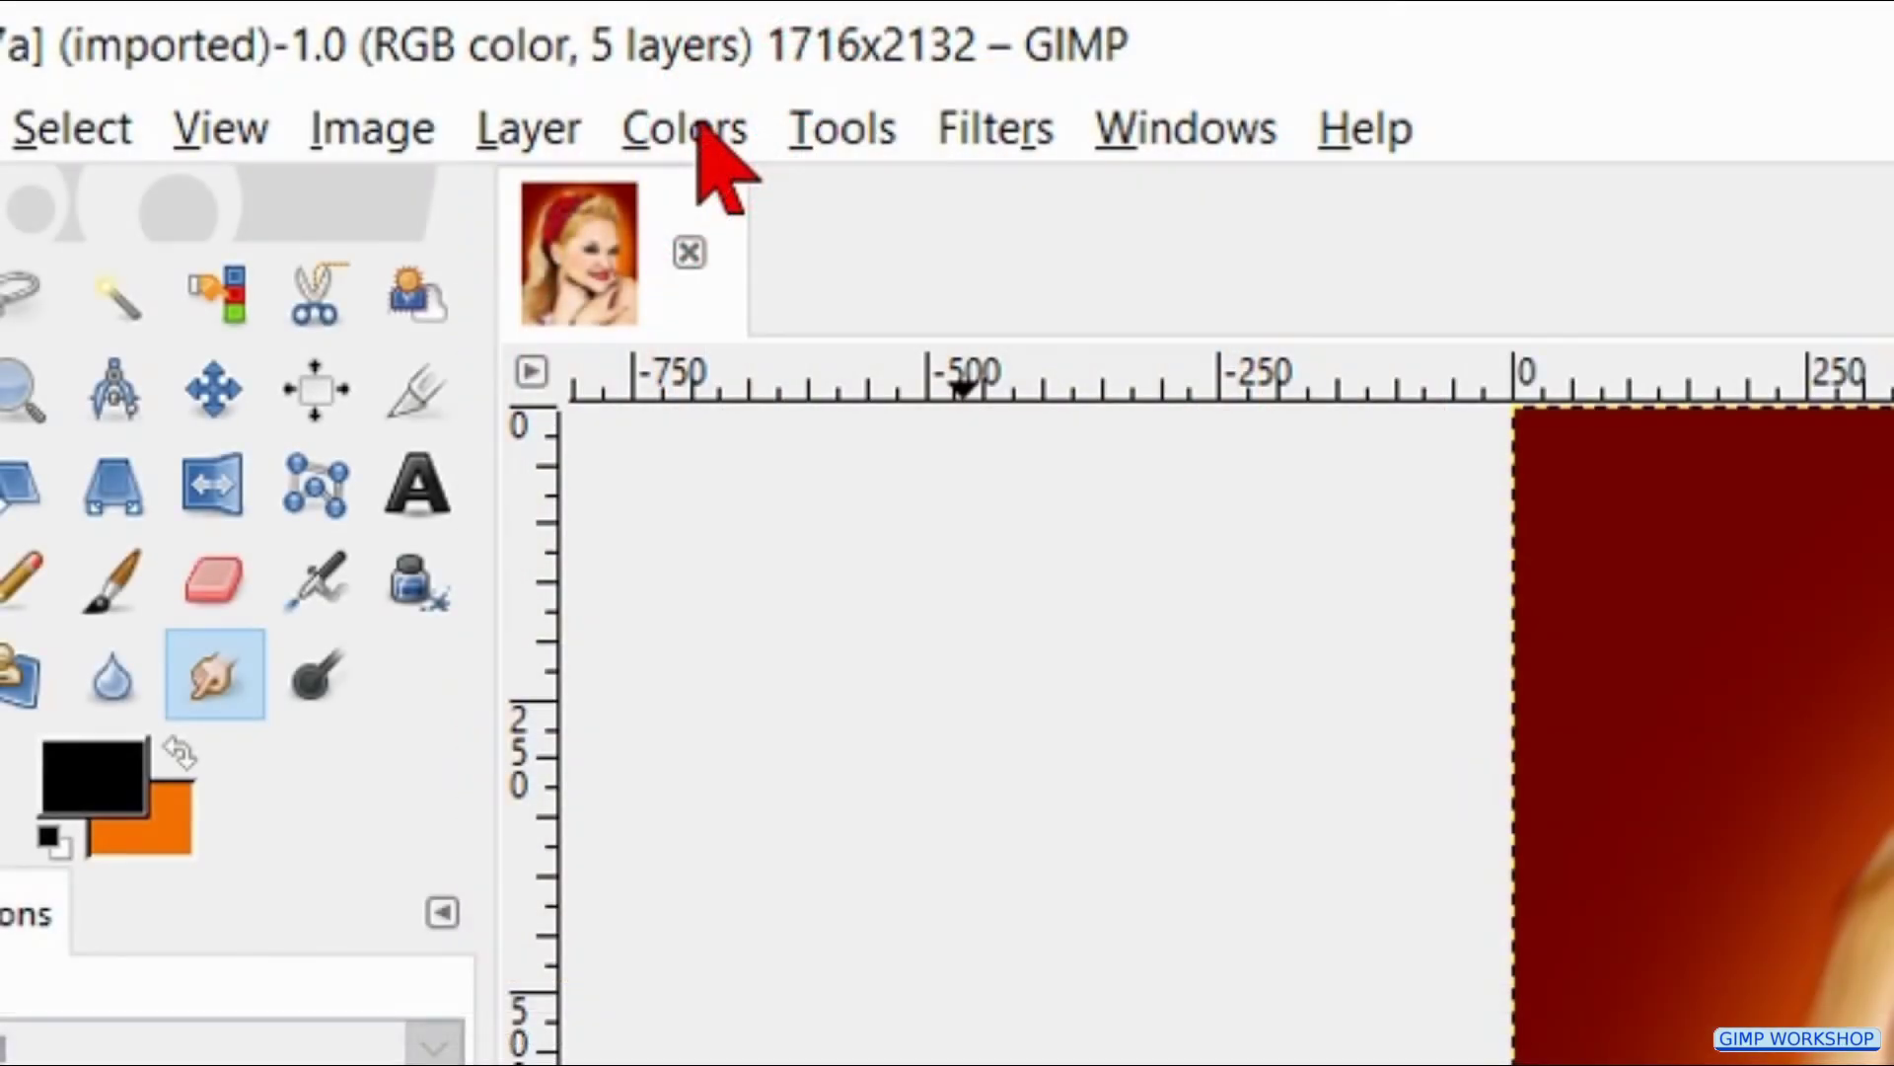
In Curves, raise a shadow point and pull an upper point toward the diagonal, then apply
click(696, 128)
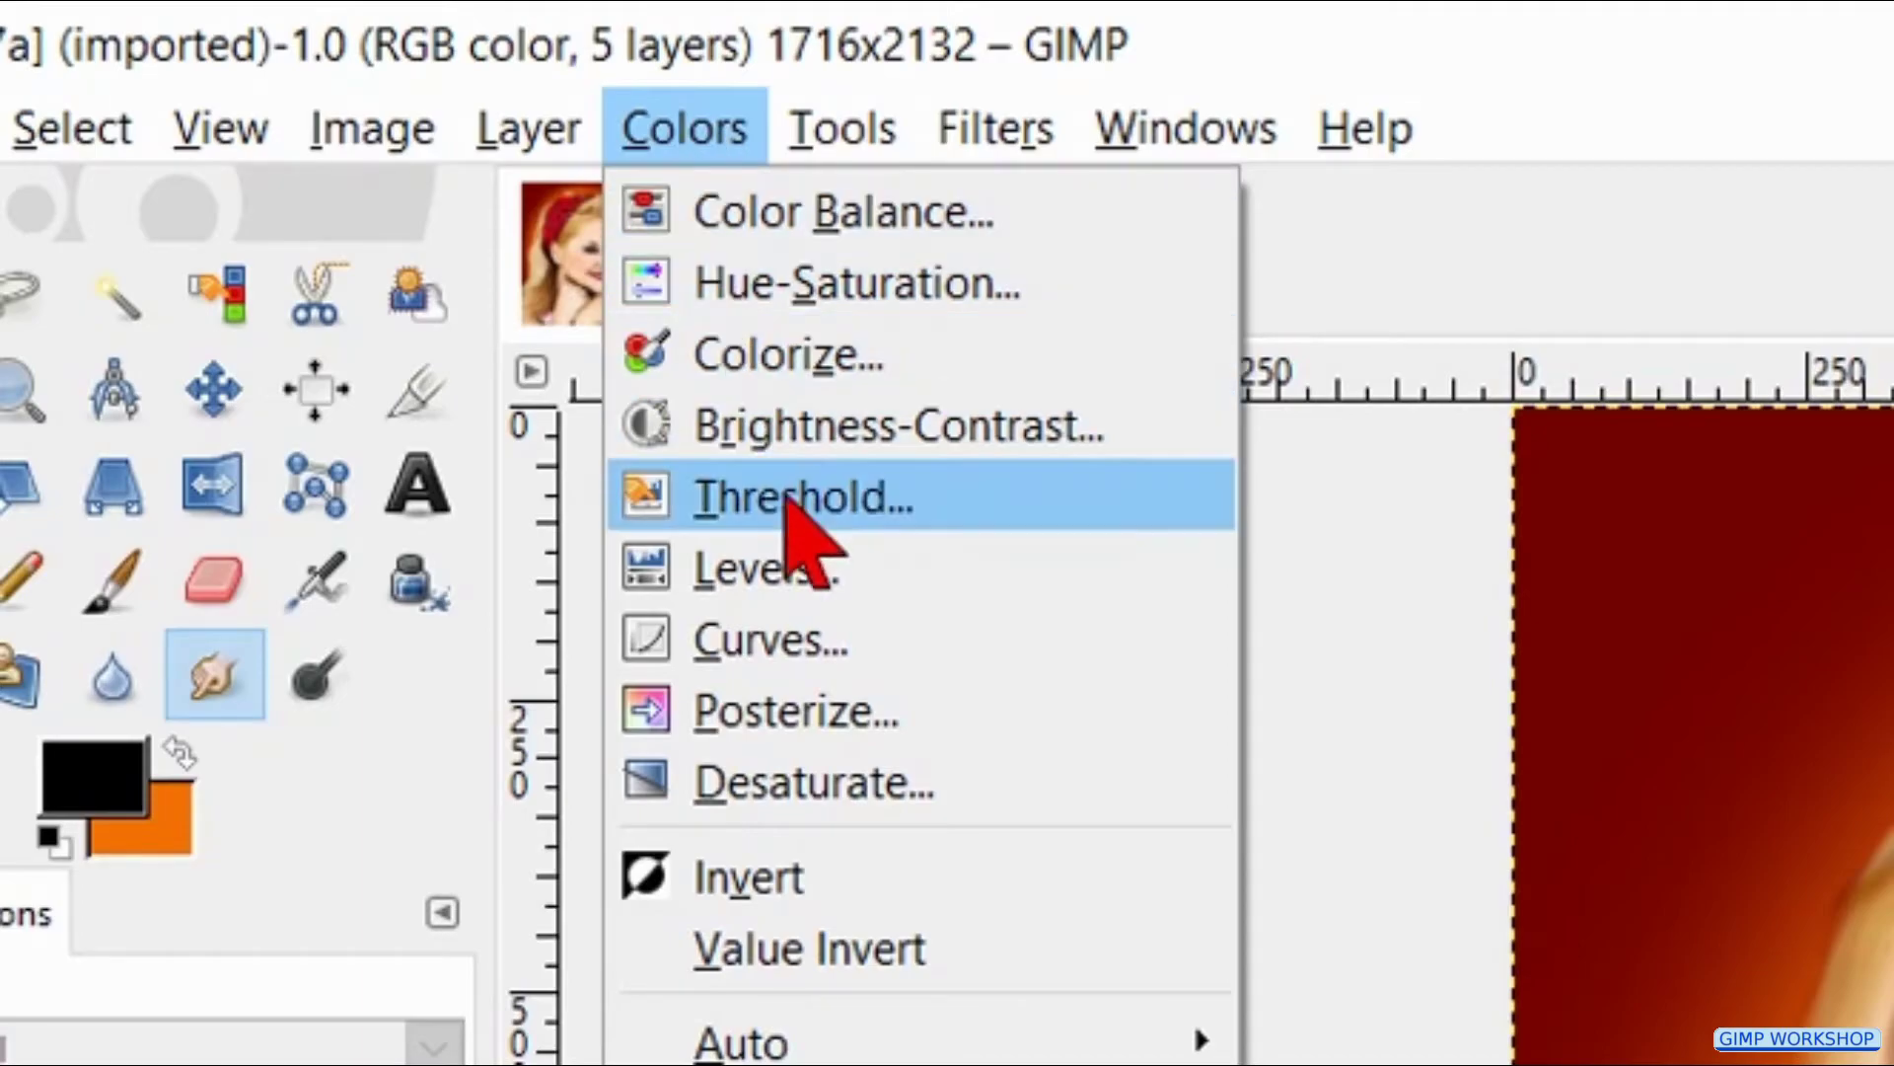
click(811, 640)
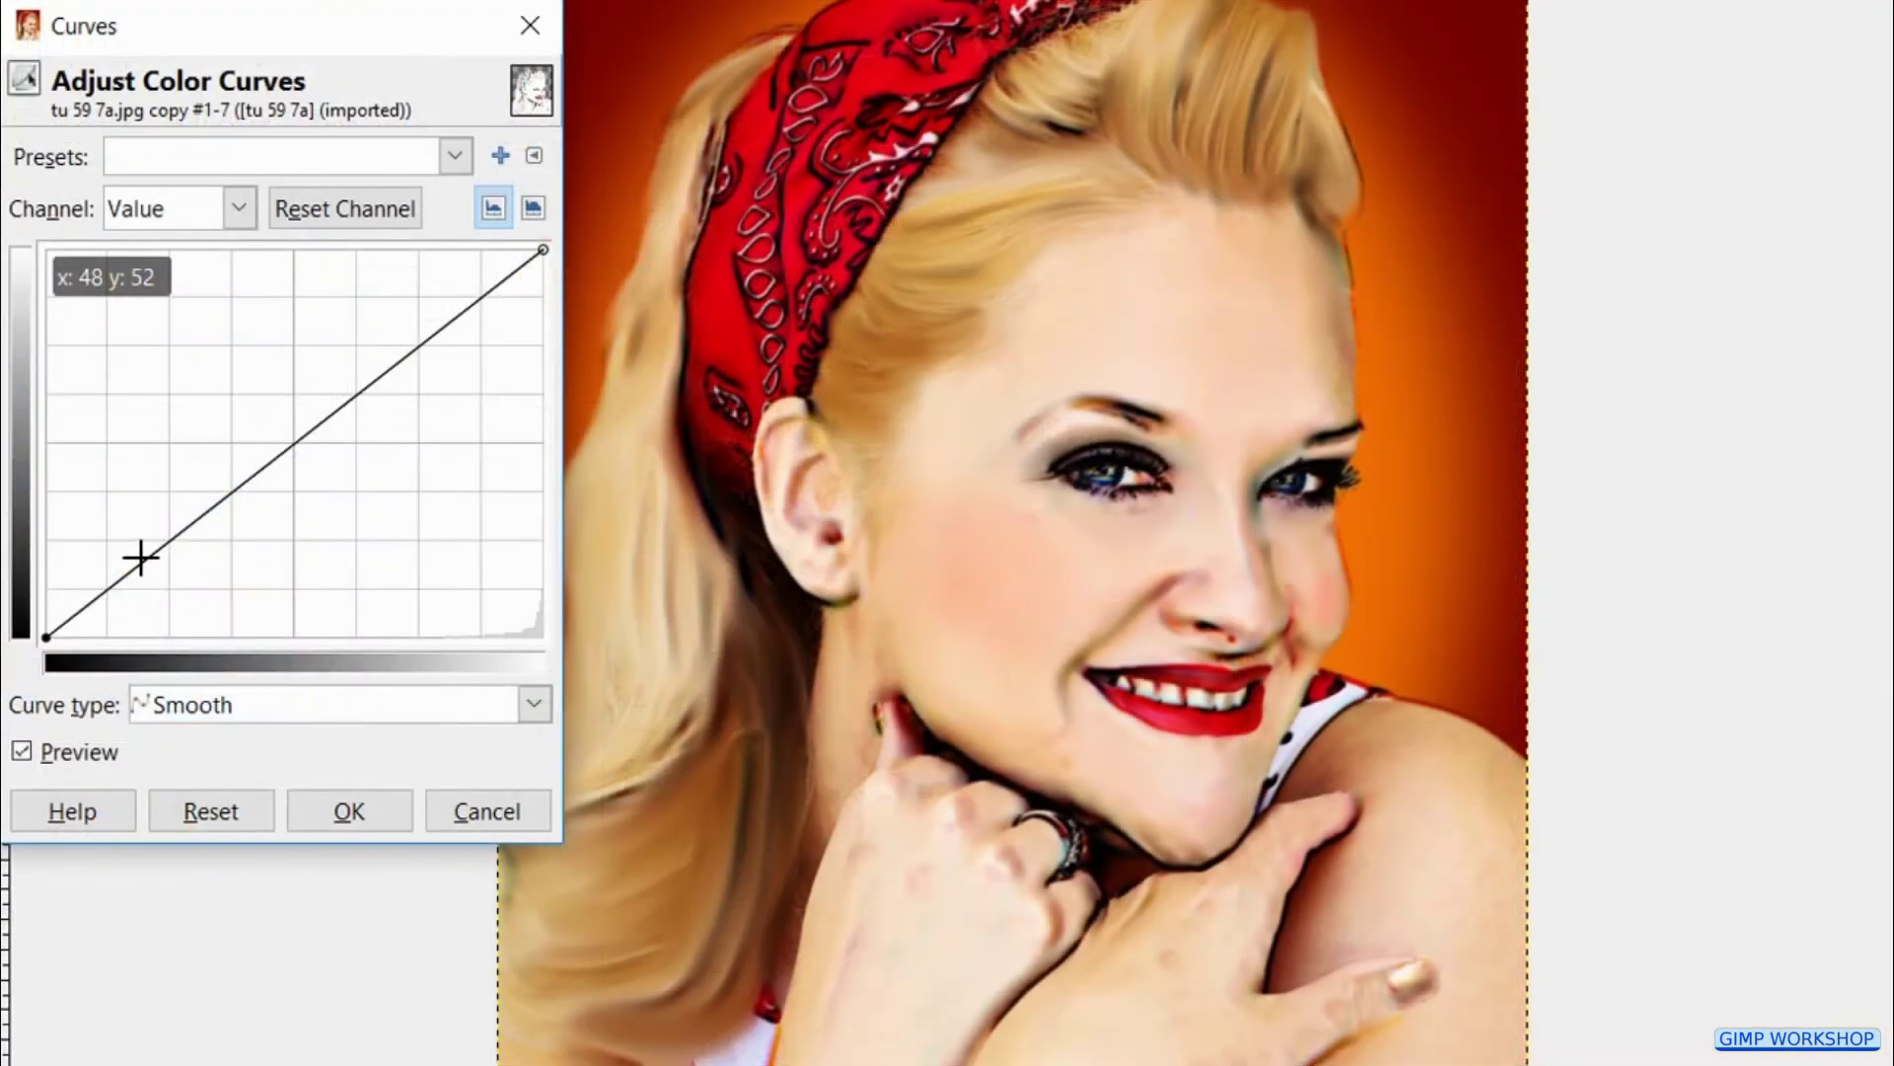
drag(139, 553, 100, 494)
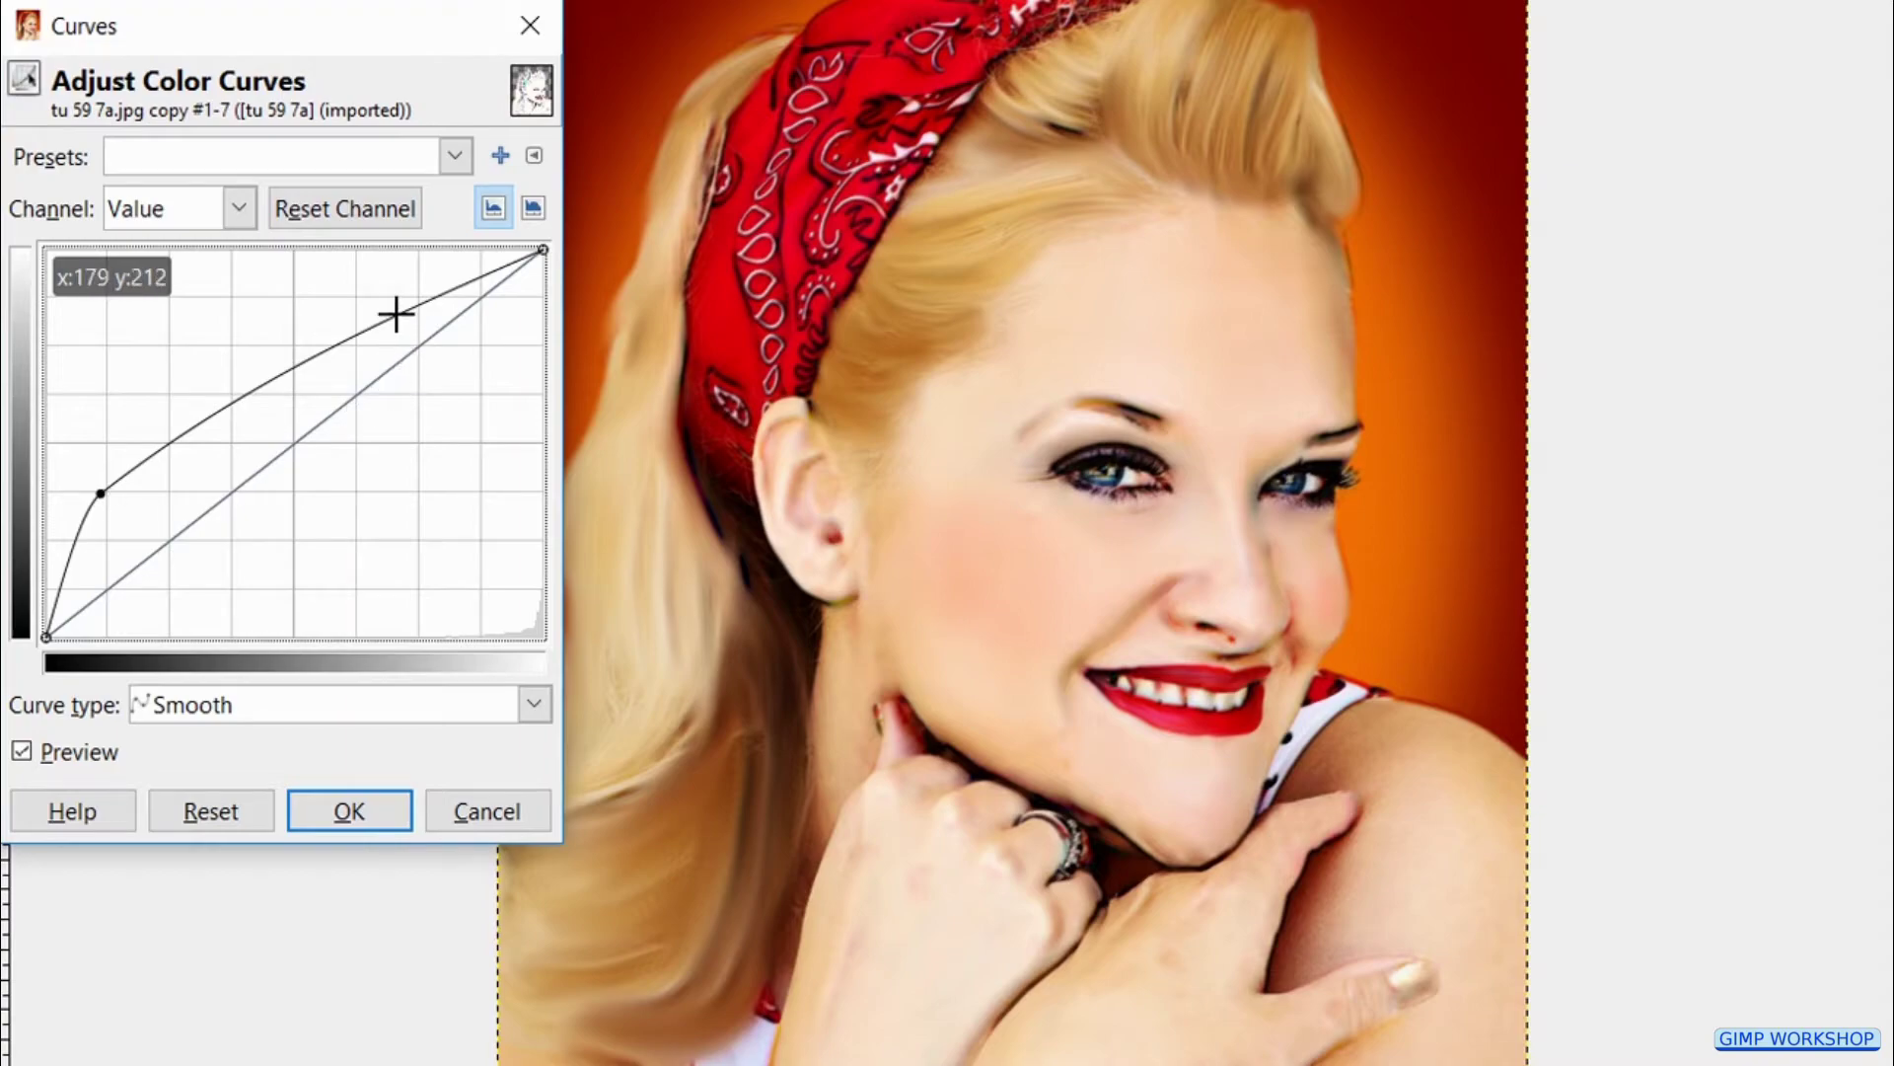
drag(394, 313, 426, 361)
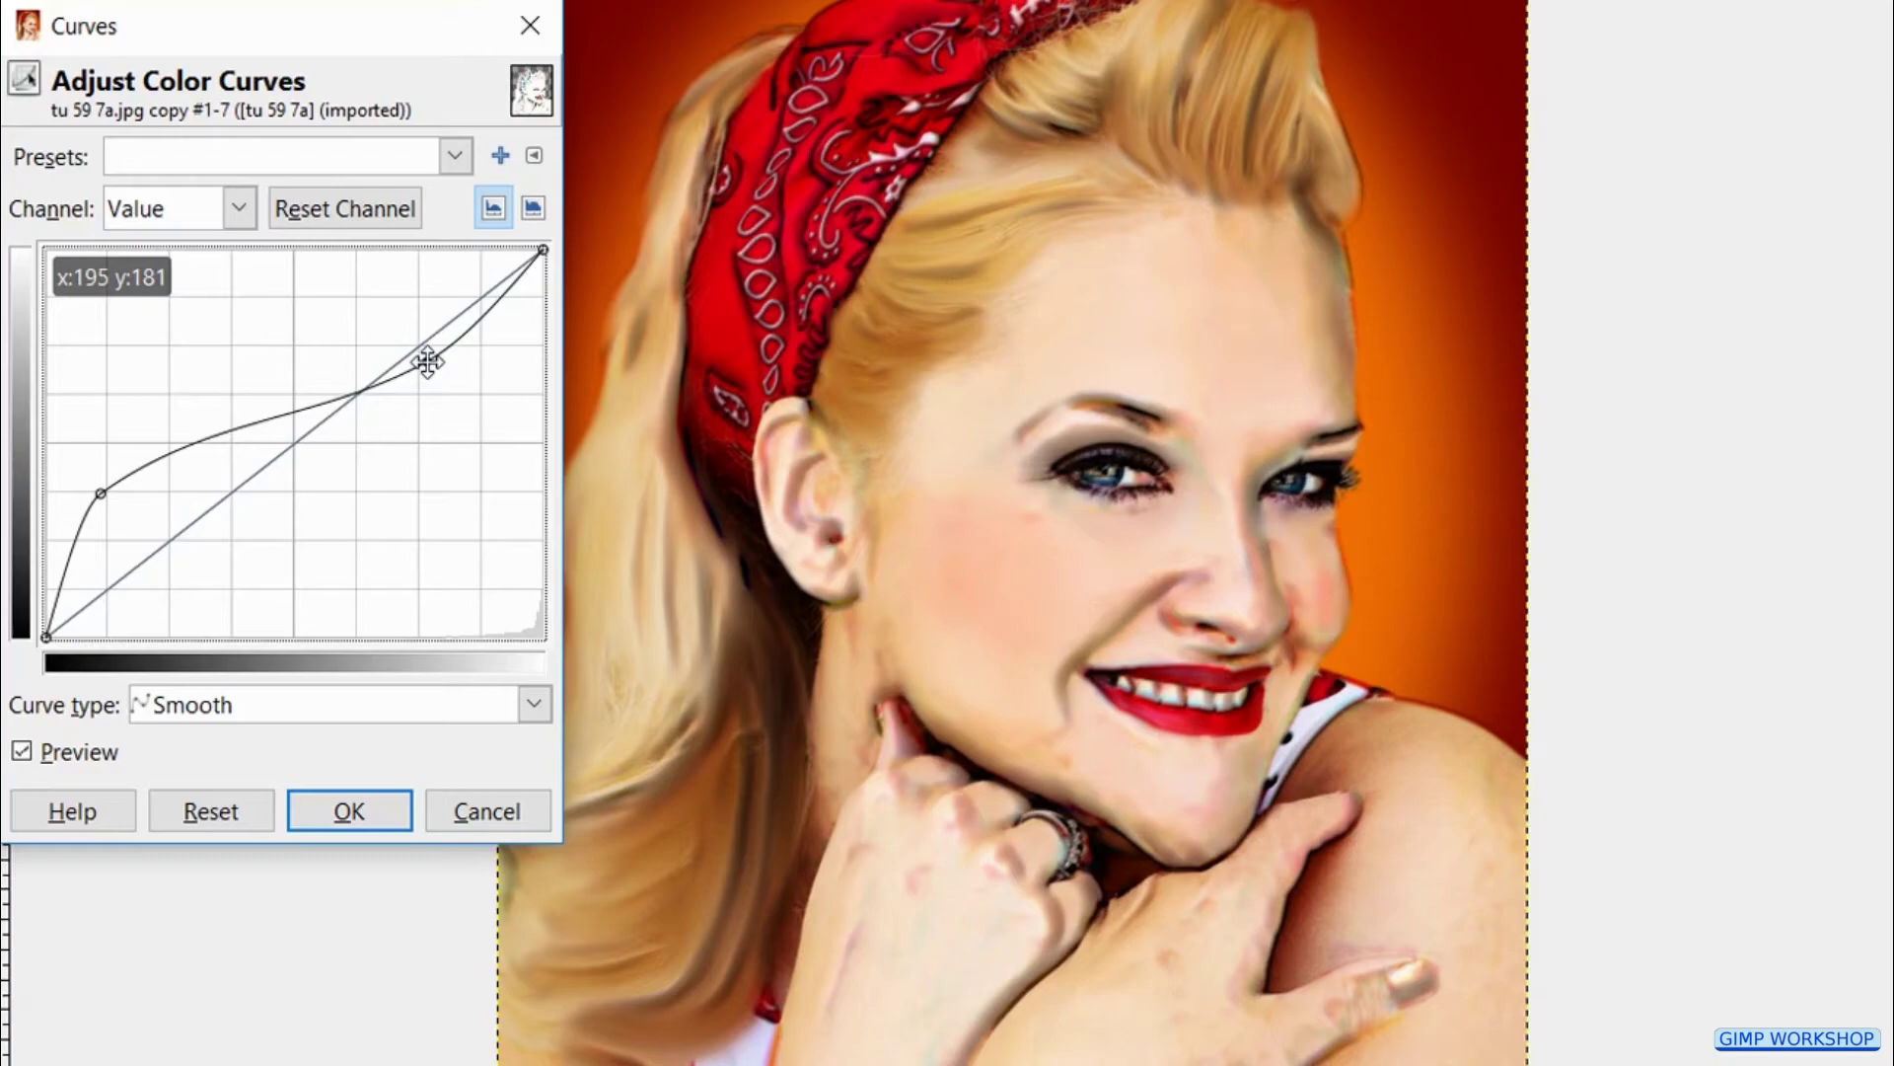
click(99, 754)
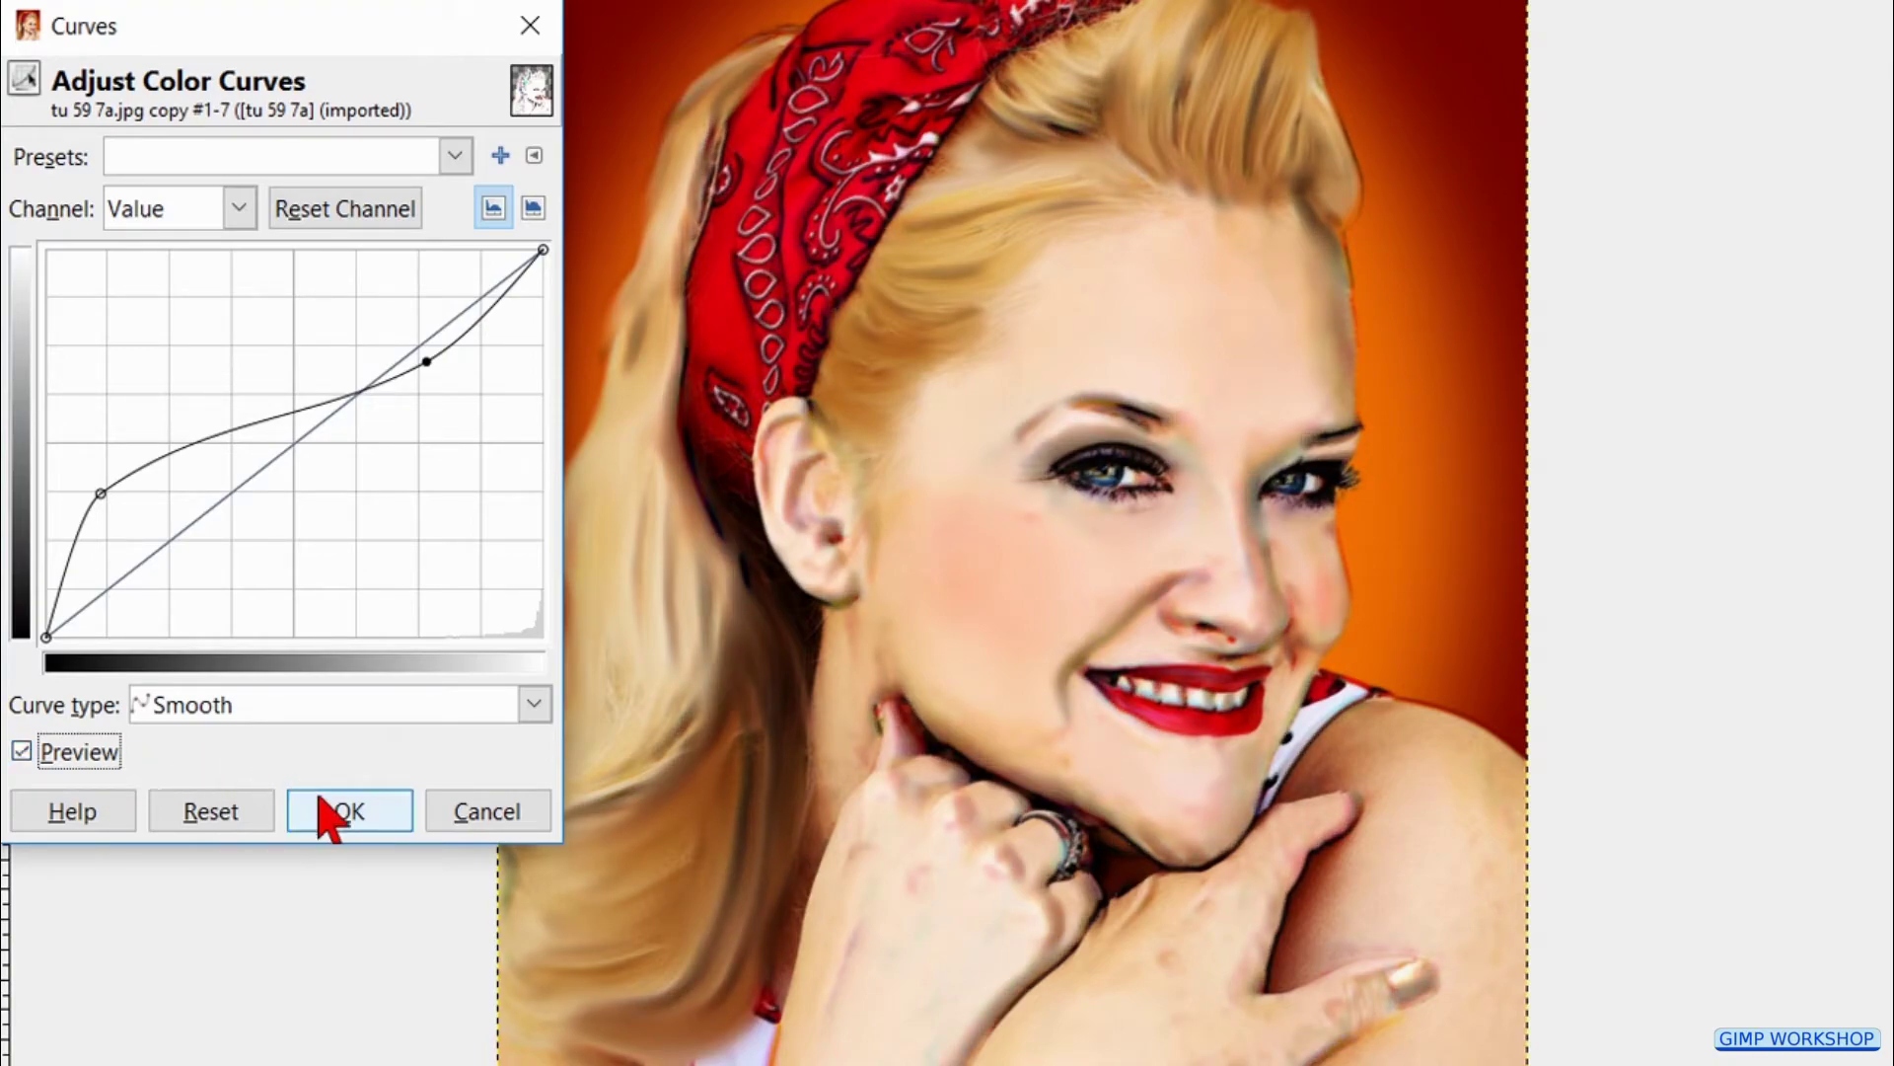
click(339, 823)
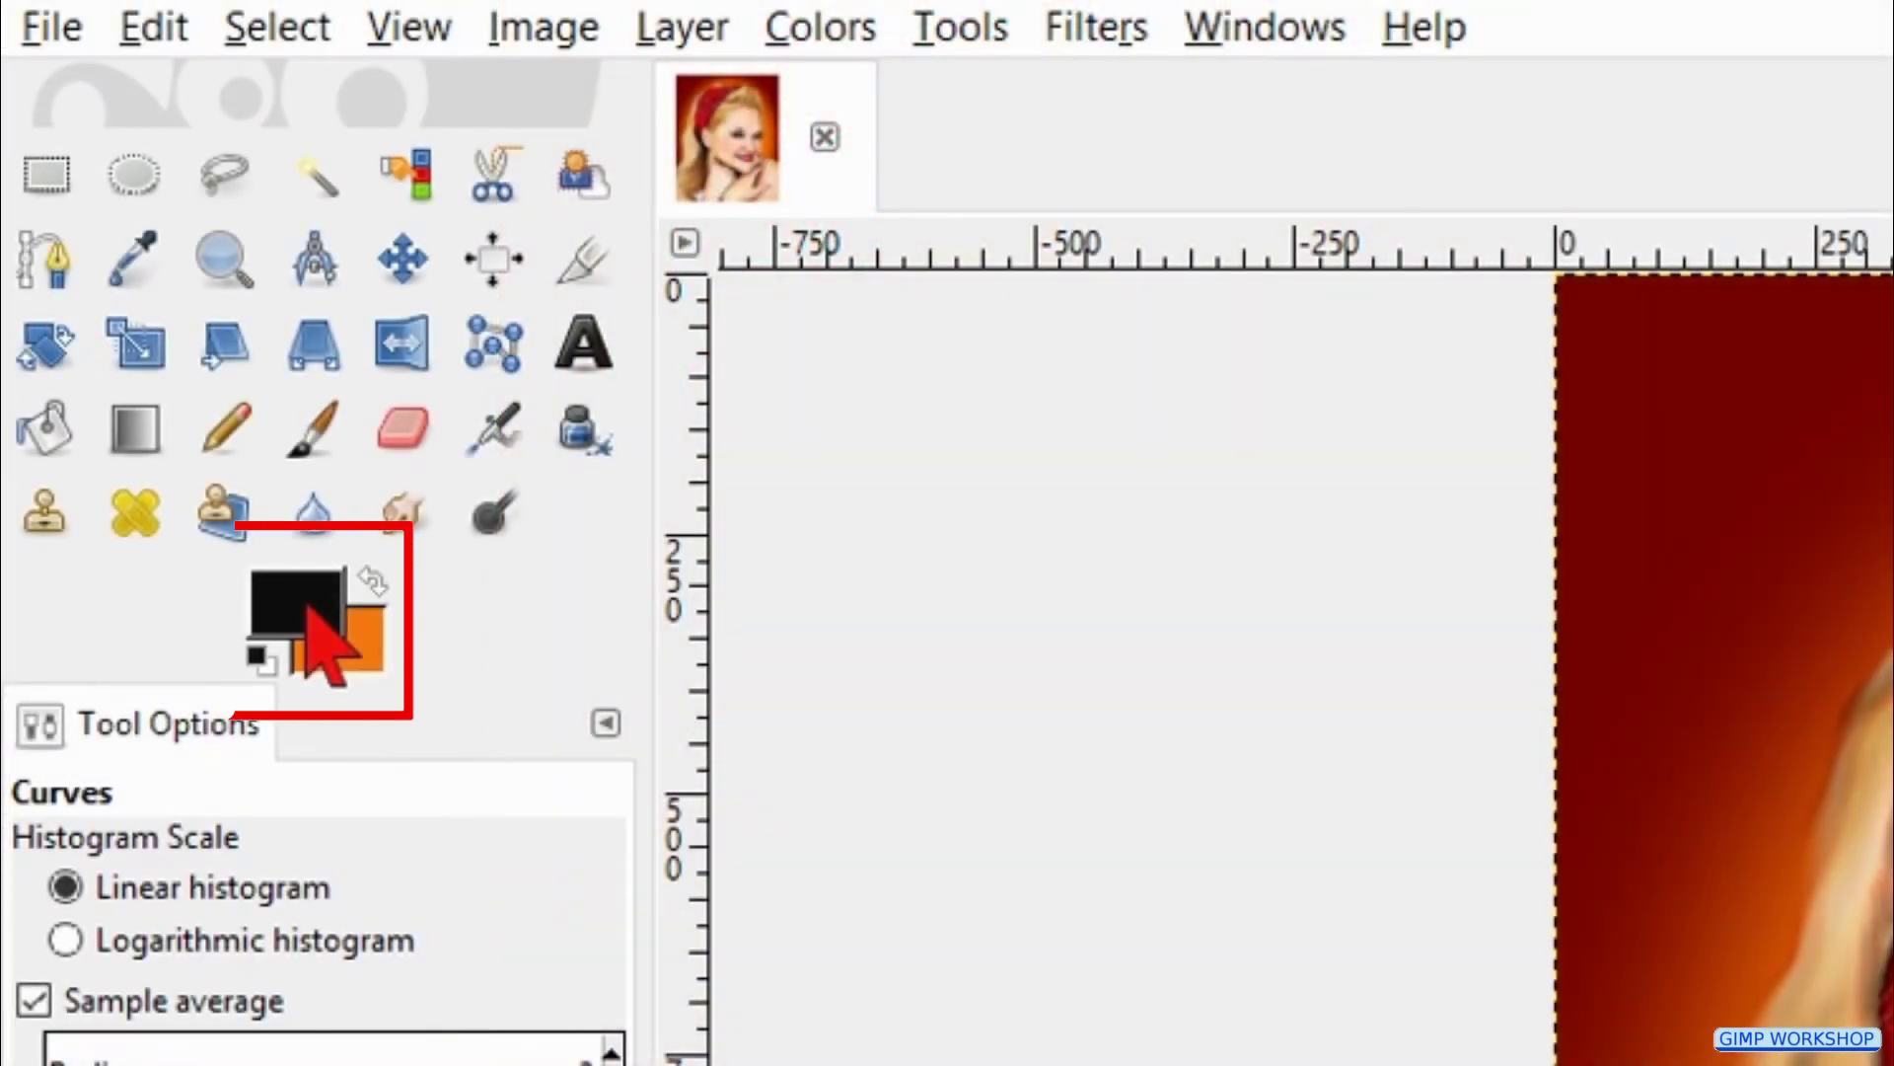
Set the foreground colour to 27b5ff via its HTML notation
click(311, 611)
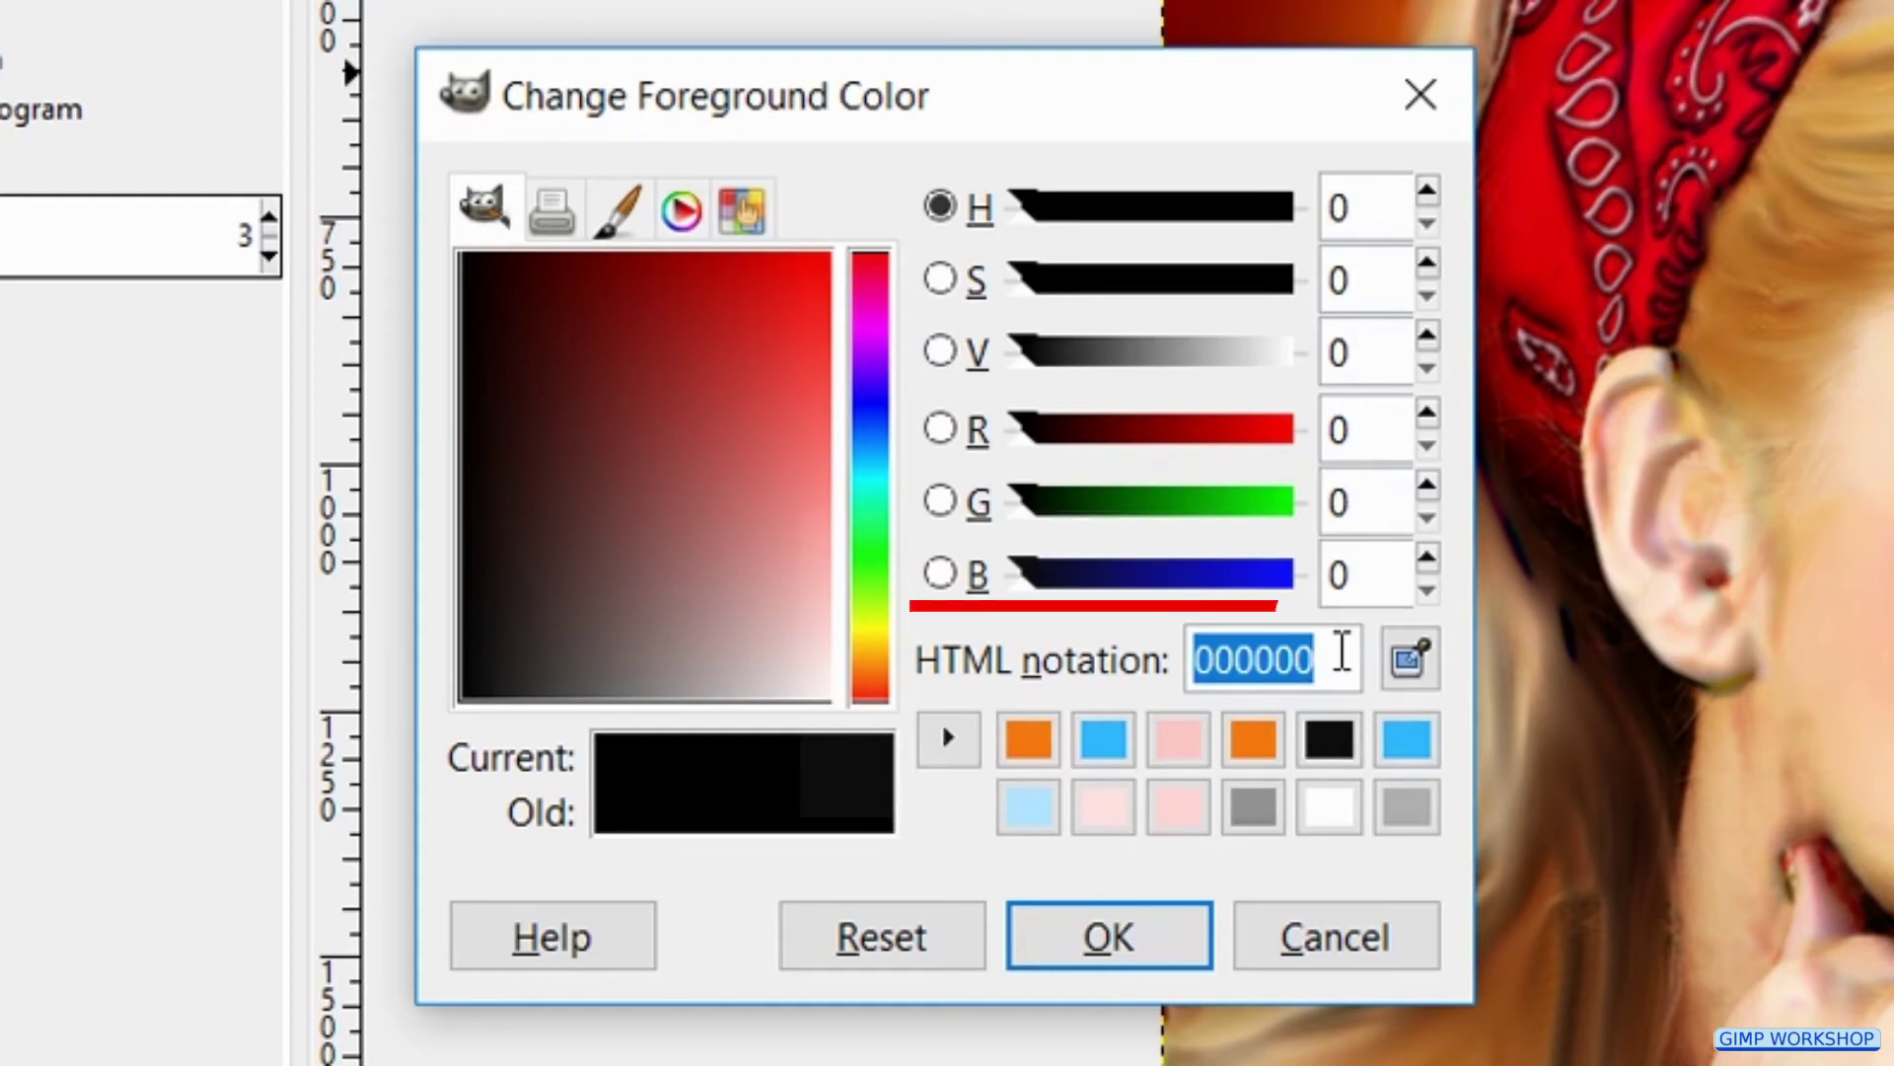
text(27)
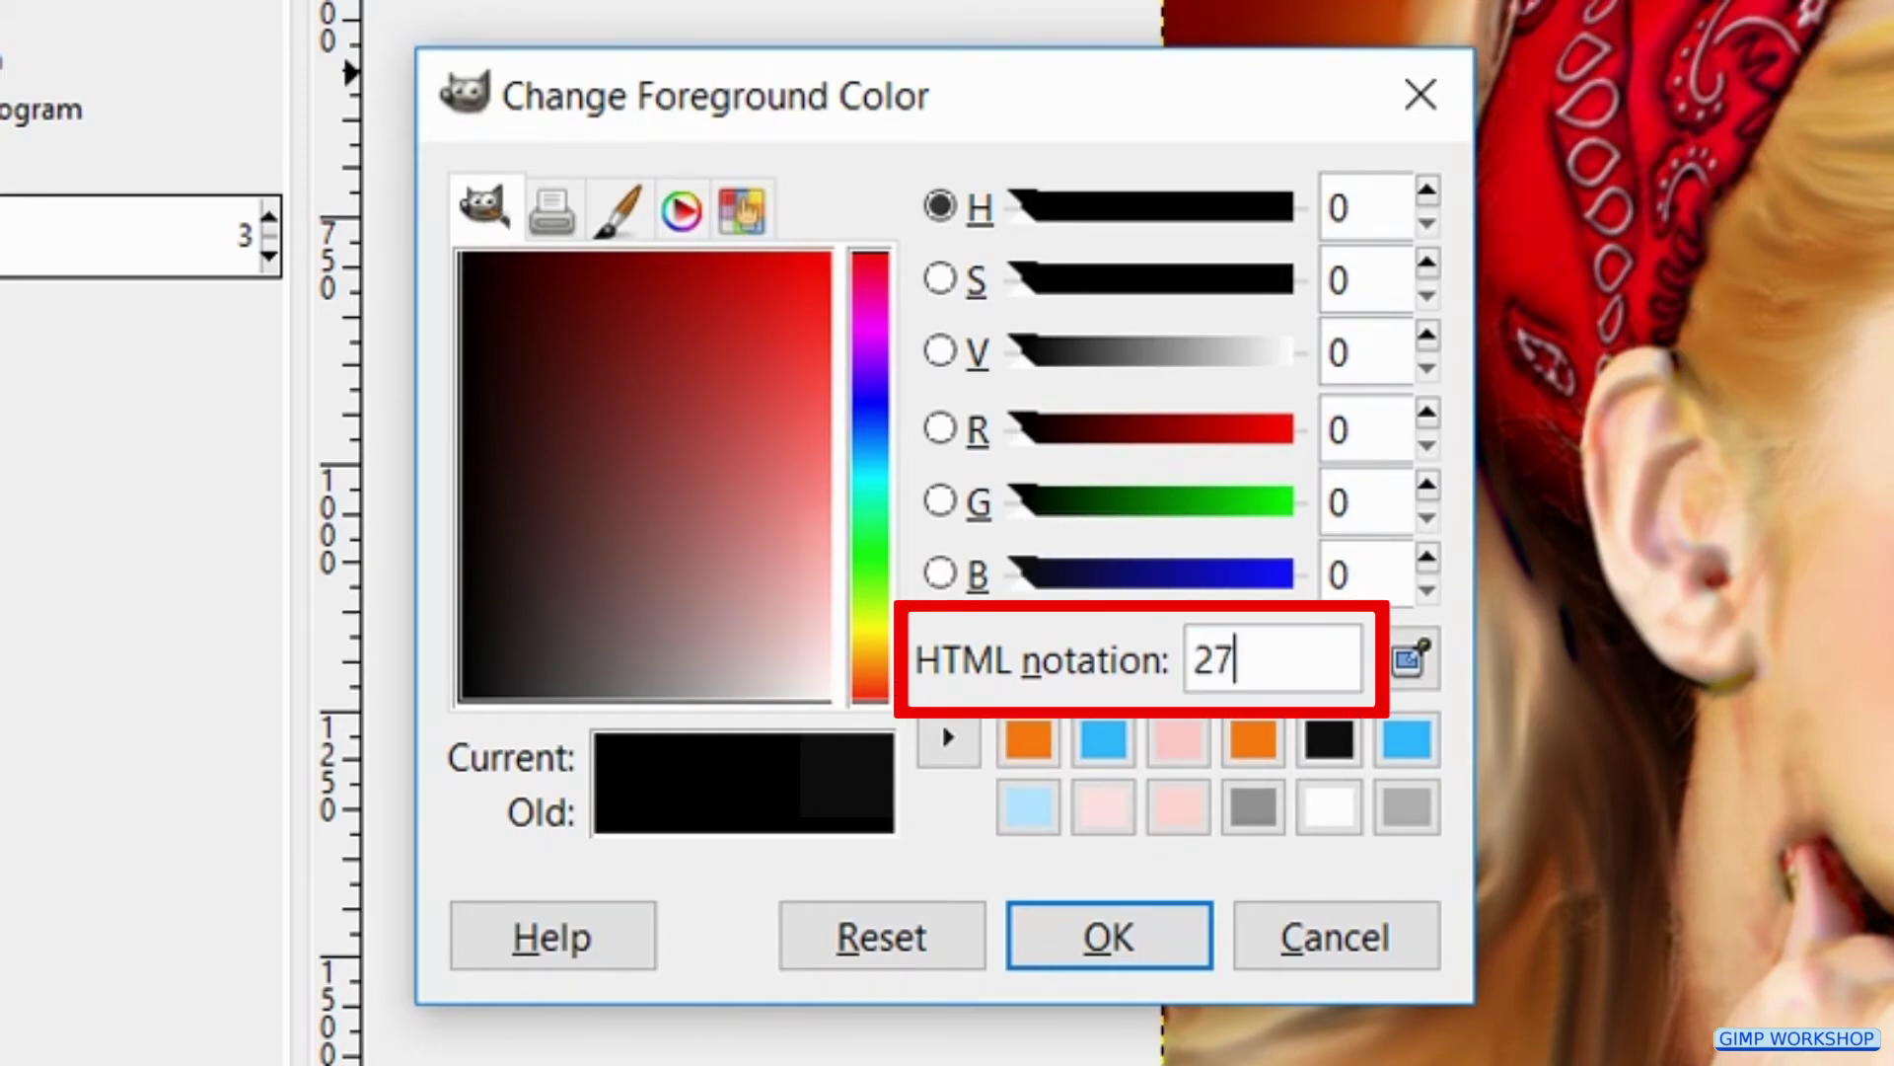
text(5ff)
key(Return)
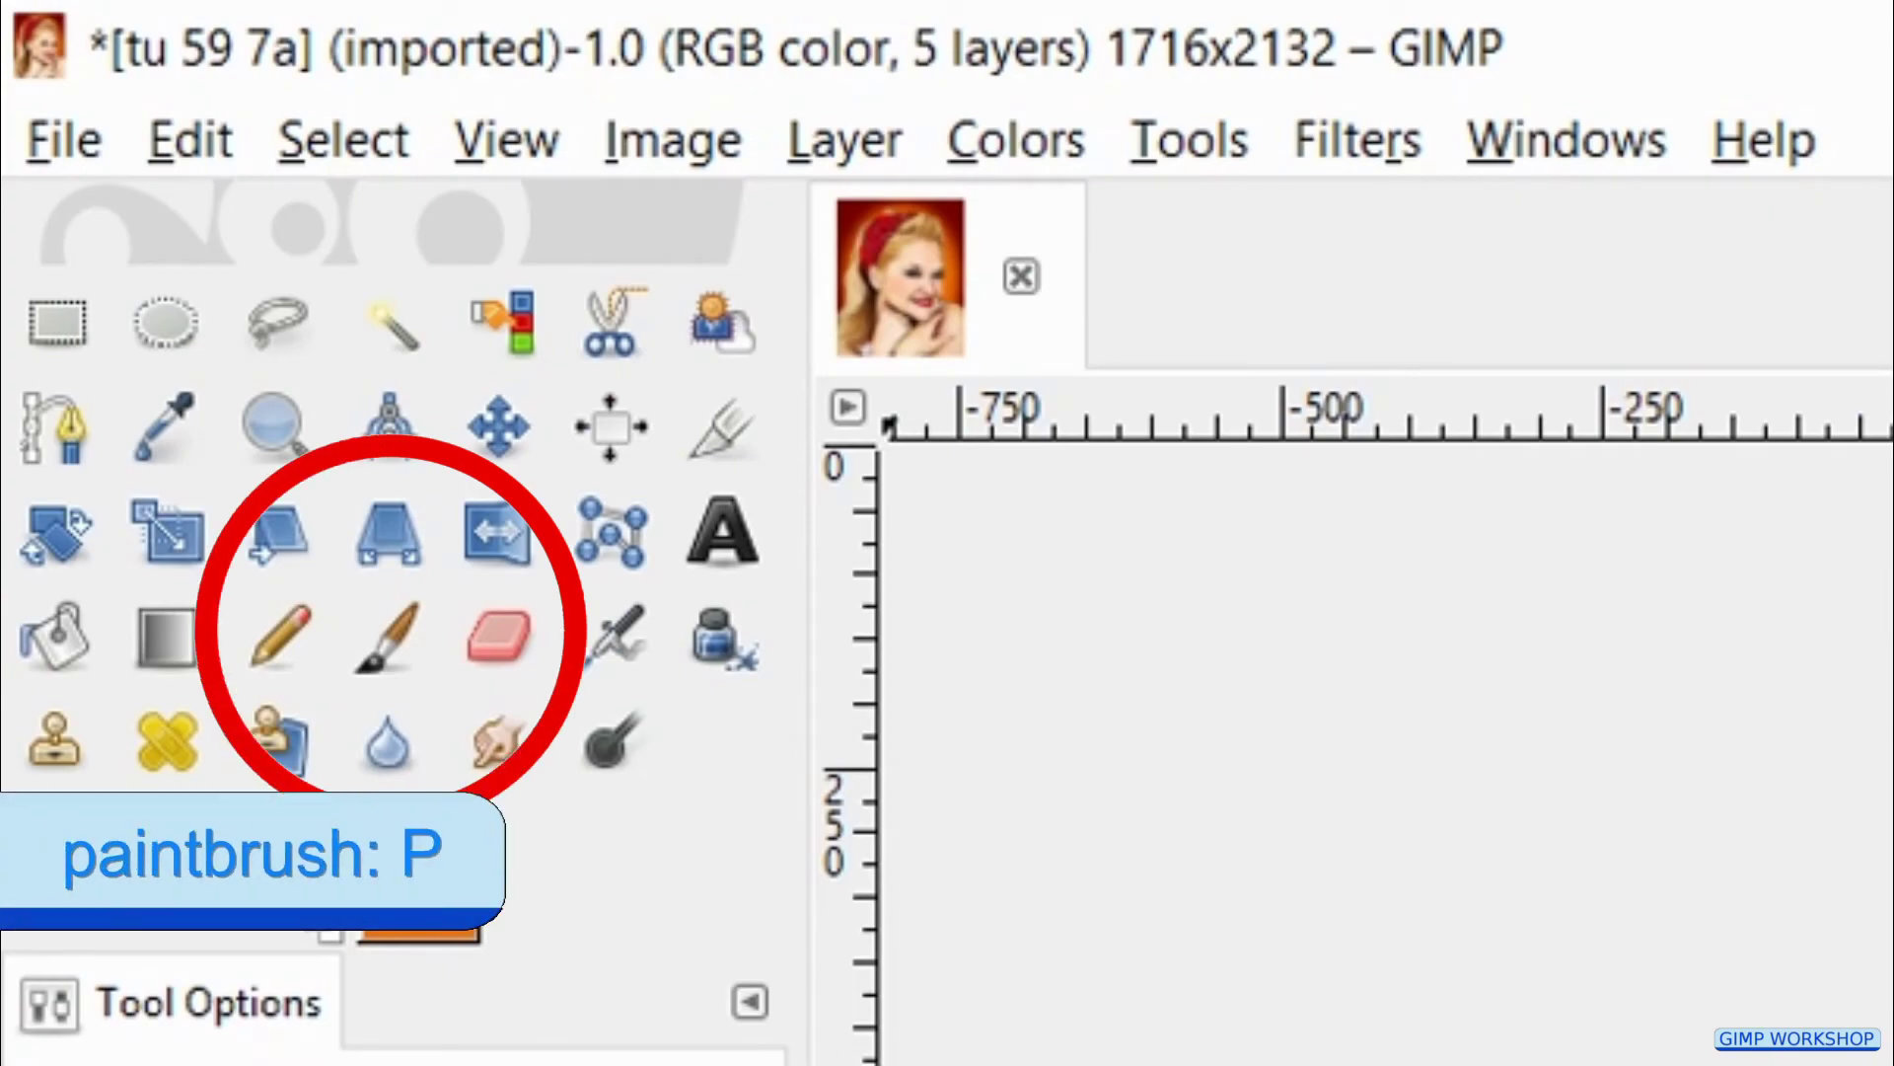
Select the Paintbrush at 39,5 opacity with the 2. Hardness 025 brush
key(p)
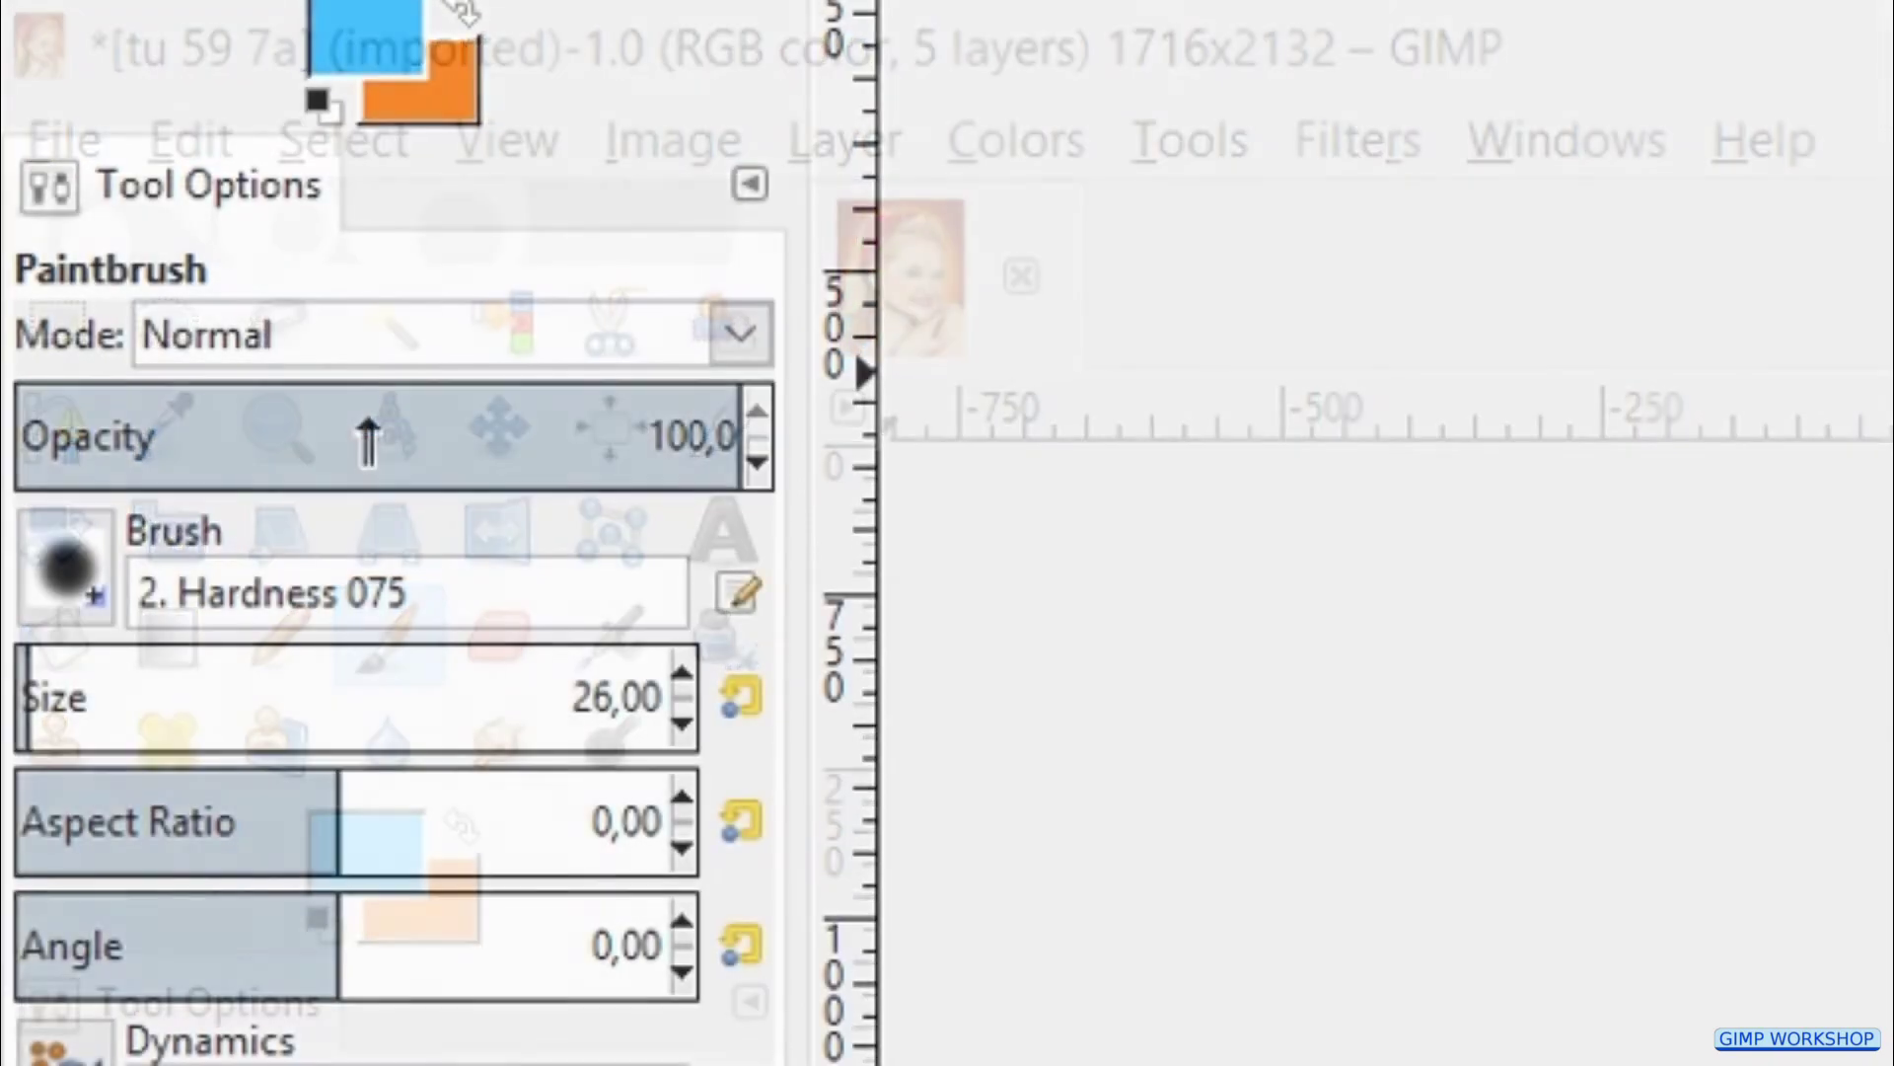
drag(352, 441, 300, 436)
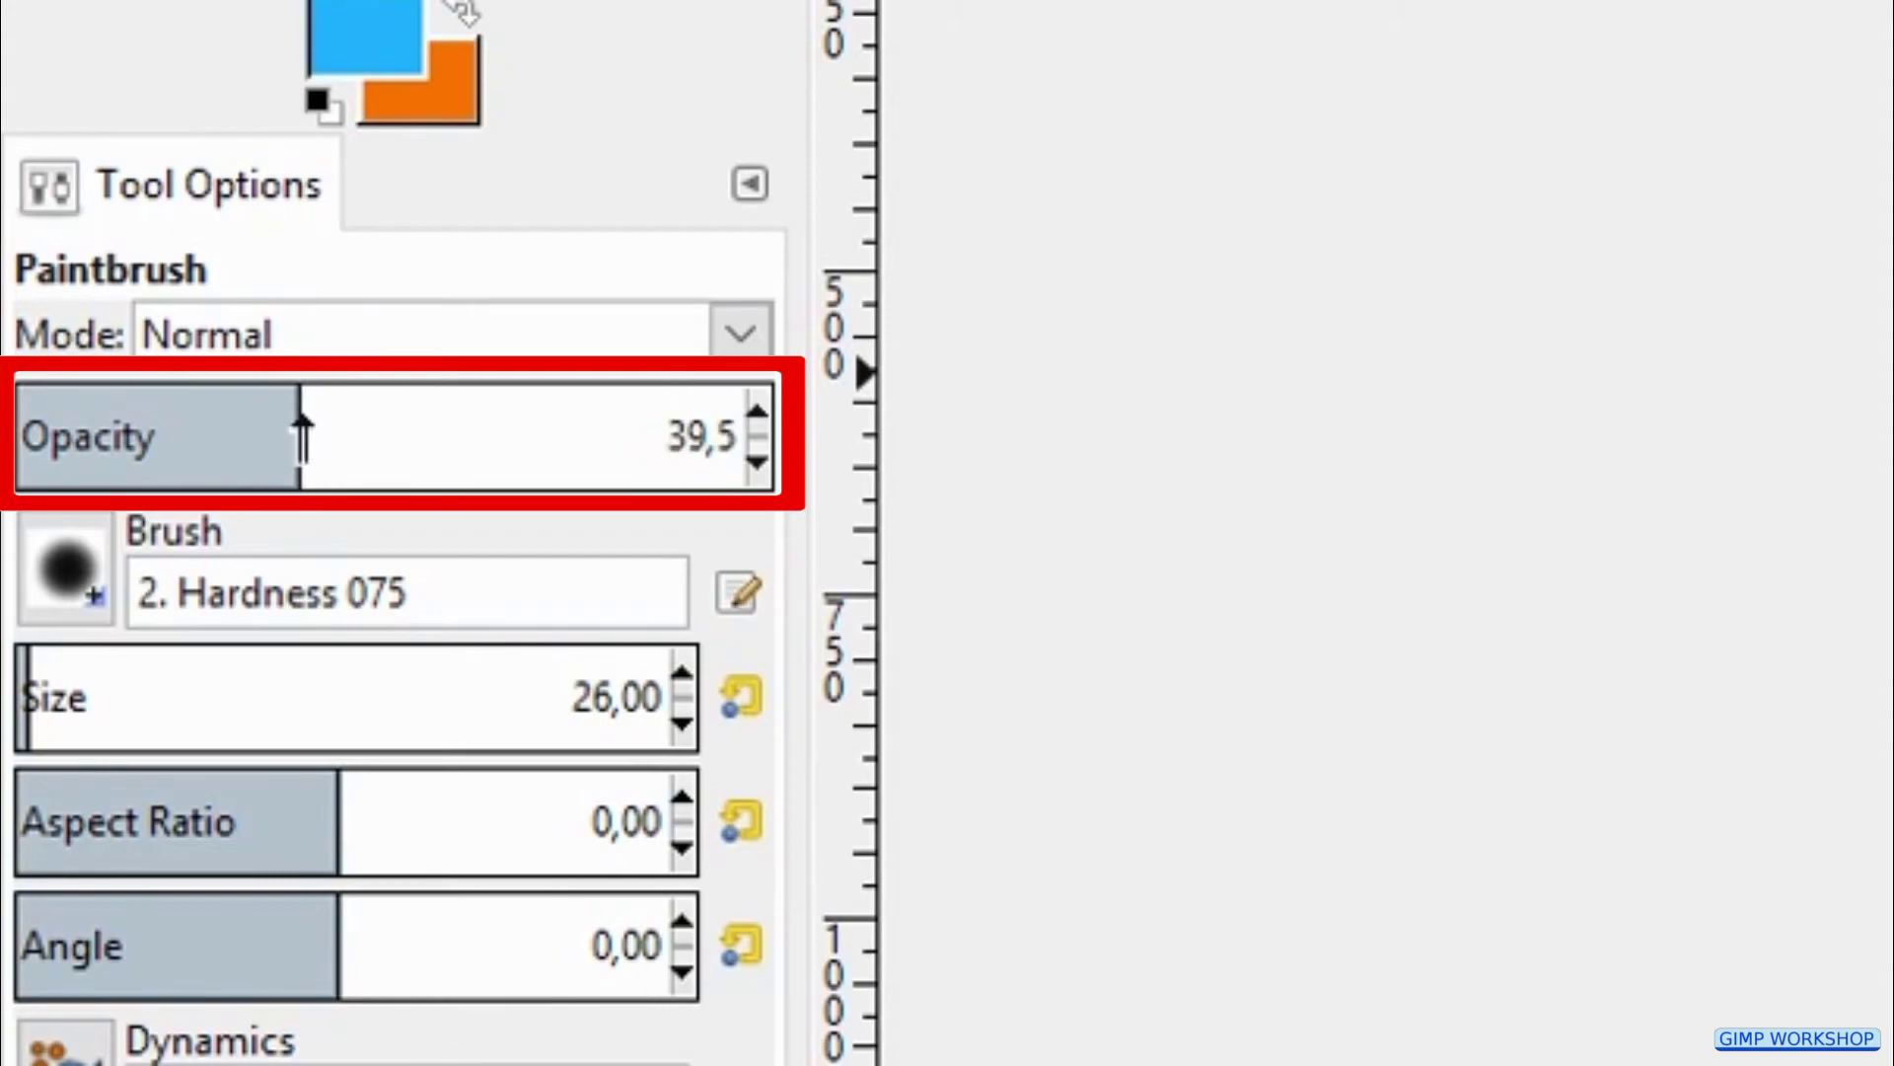
click(69, 570)
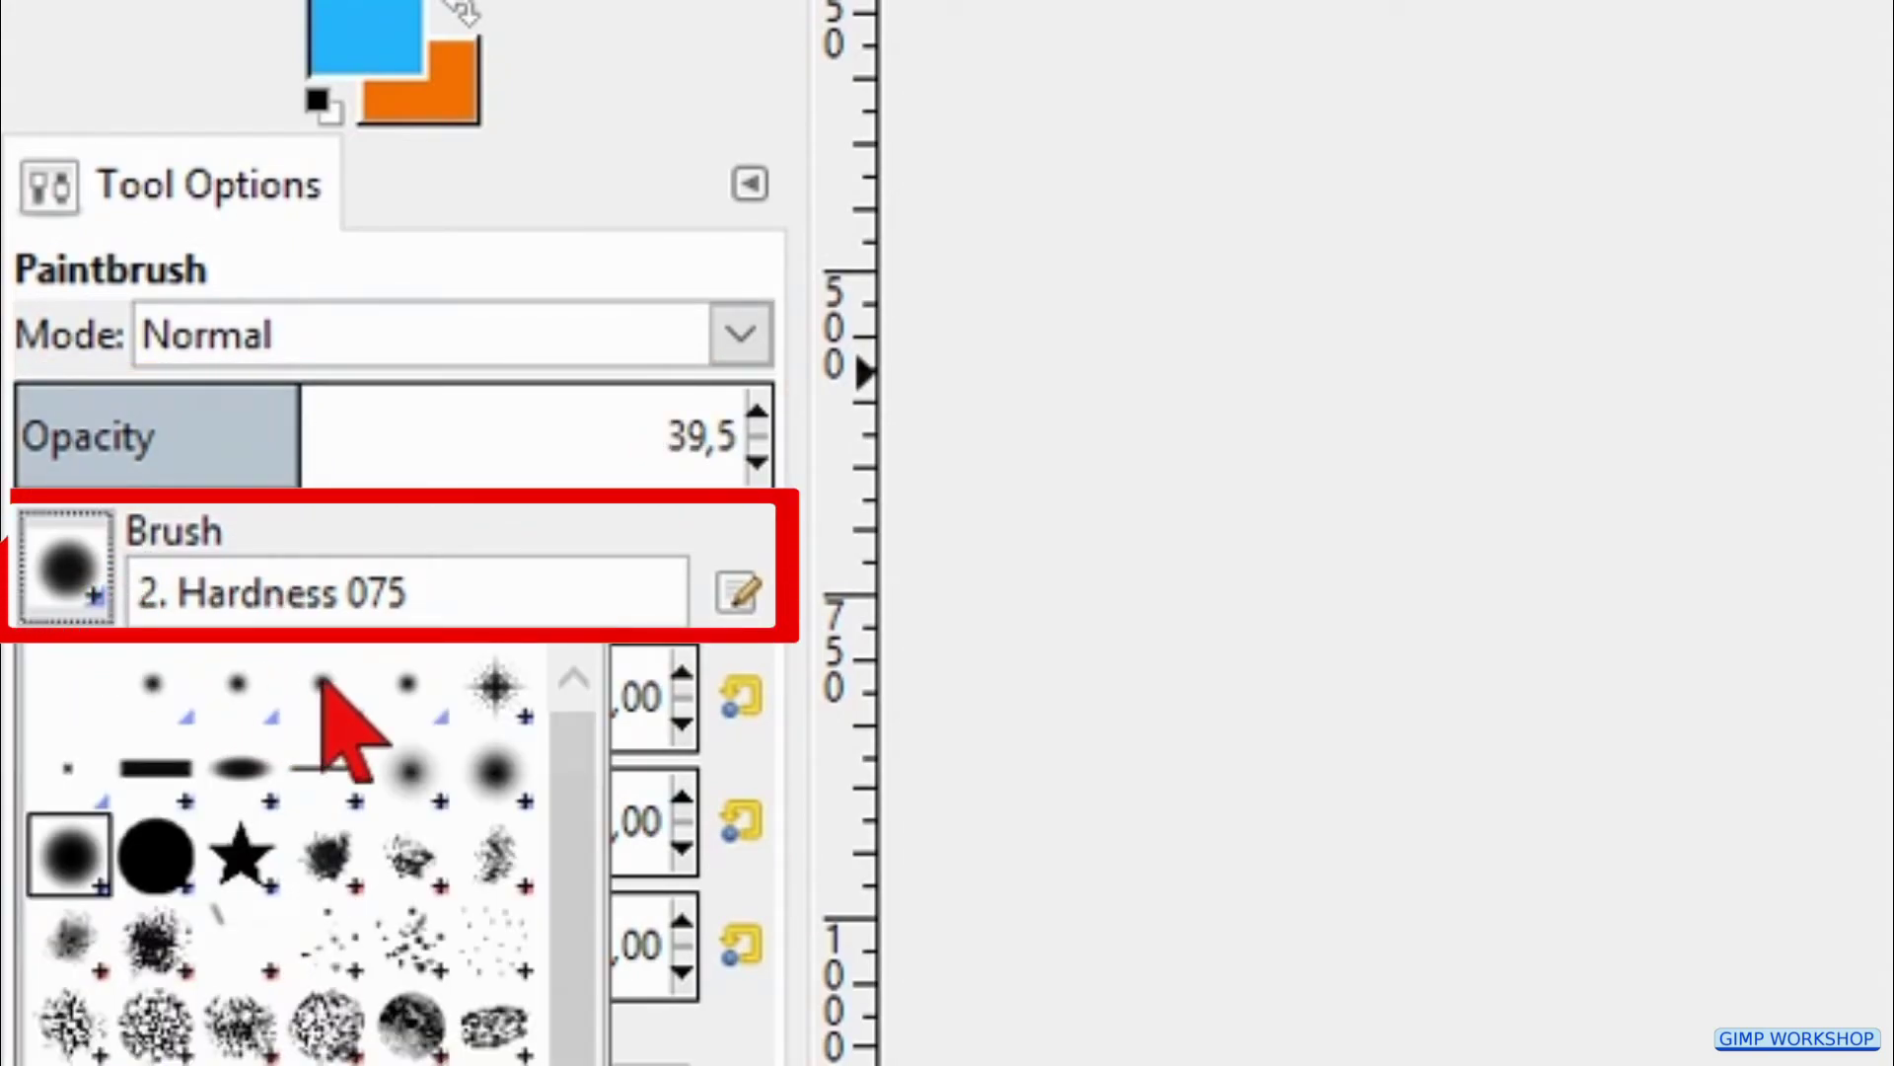
click(409, 769)
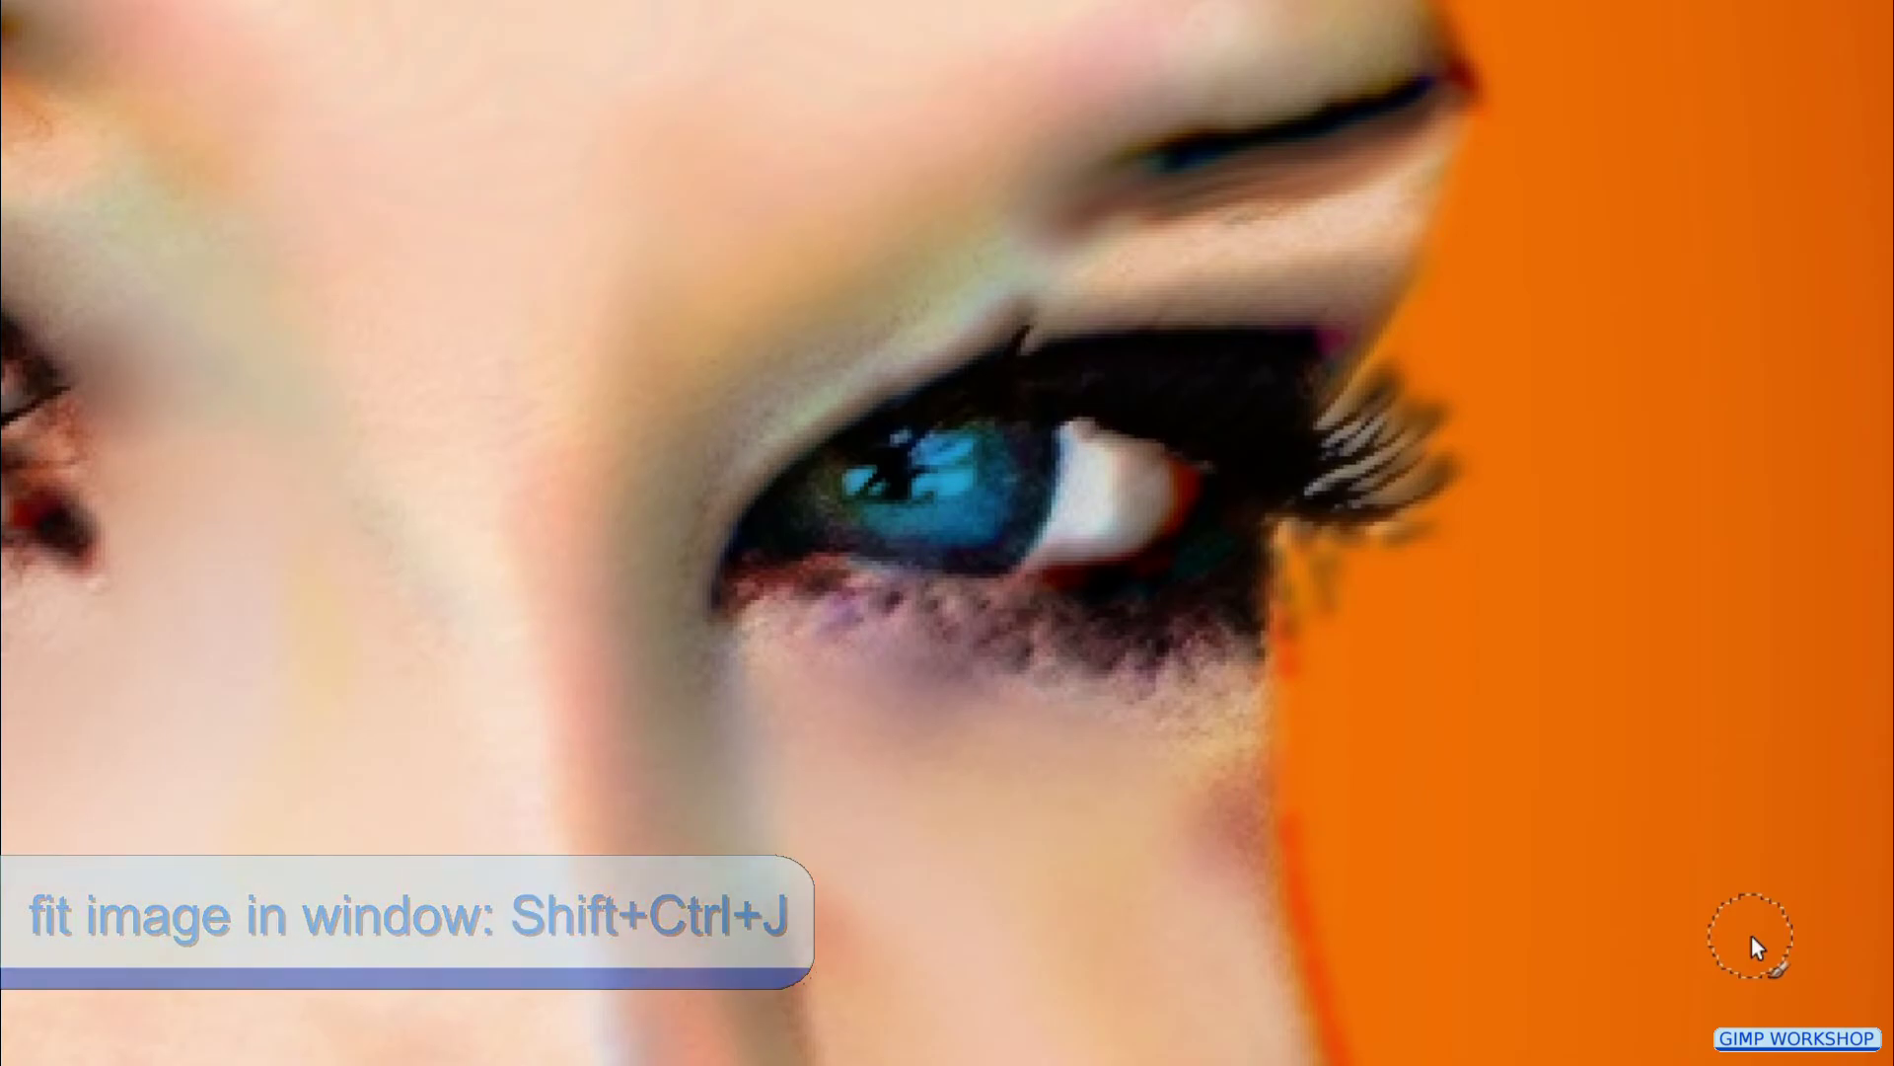
Fit the image in the window and add a new white-filled layer named 'grain'
key(ctrl+shift+j)
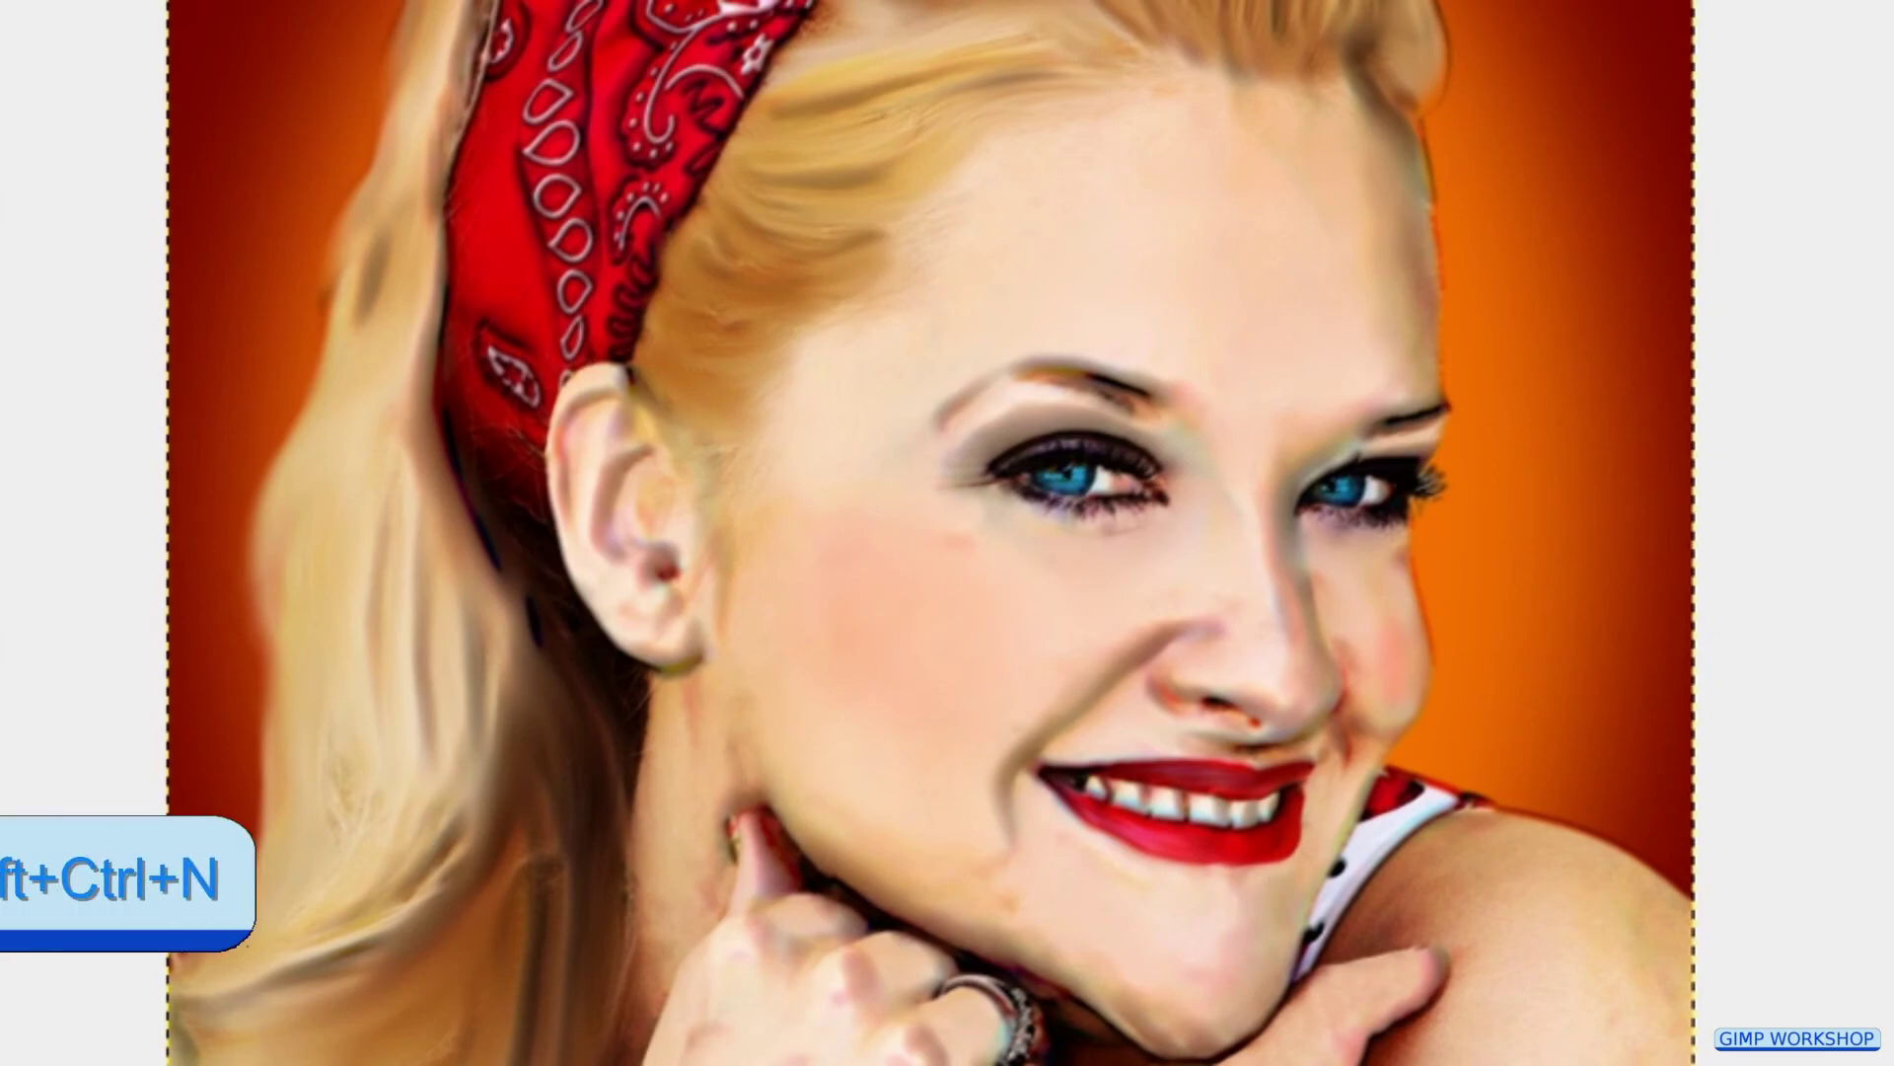
key(ctrl+shift+n)
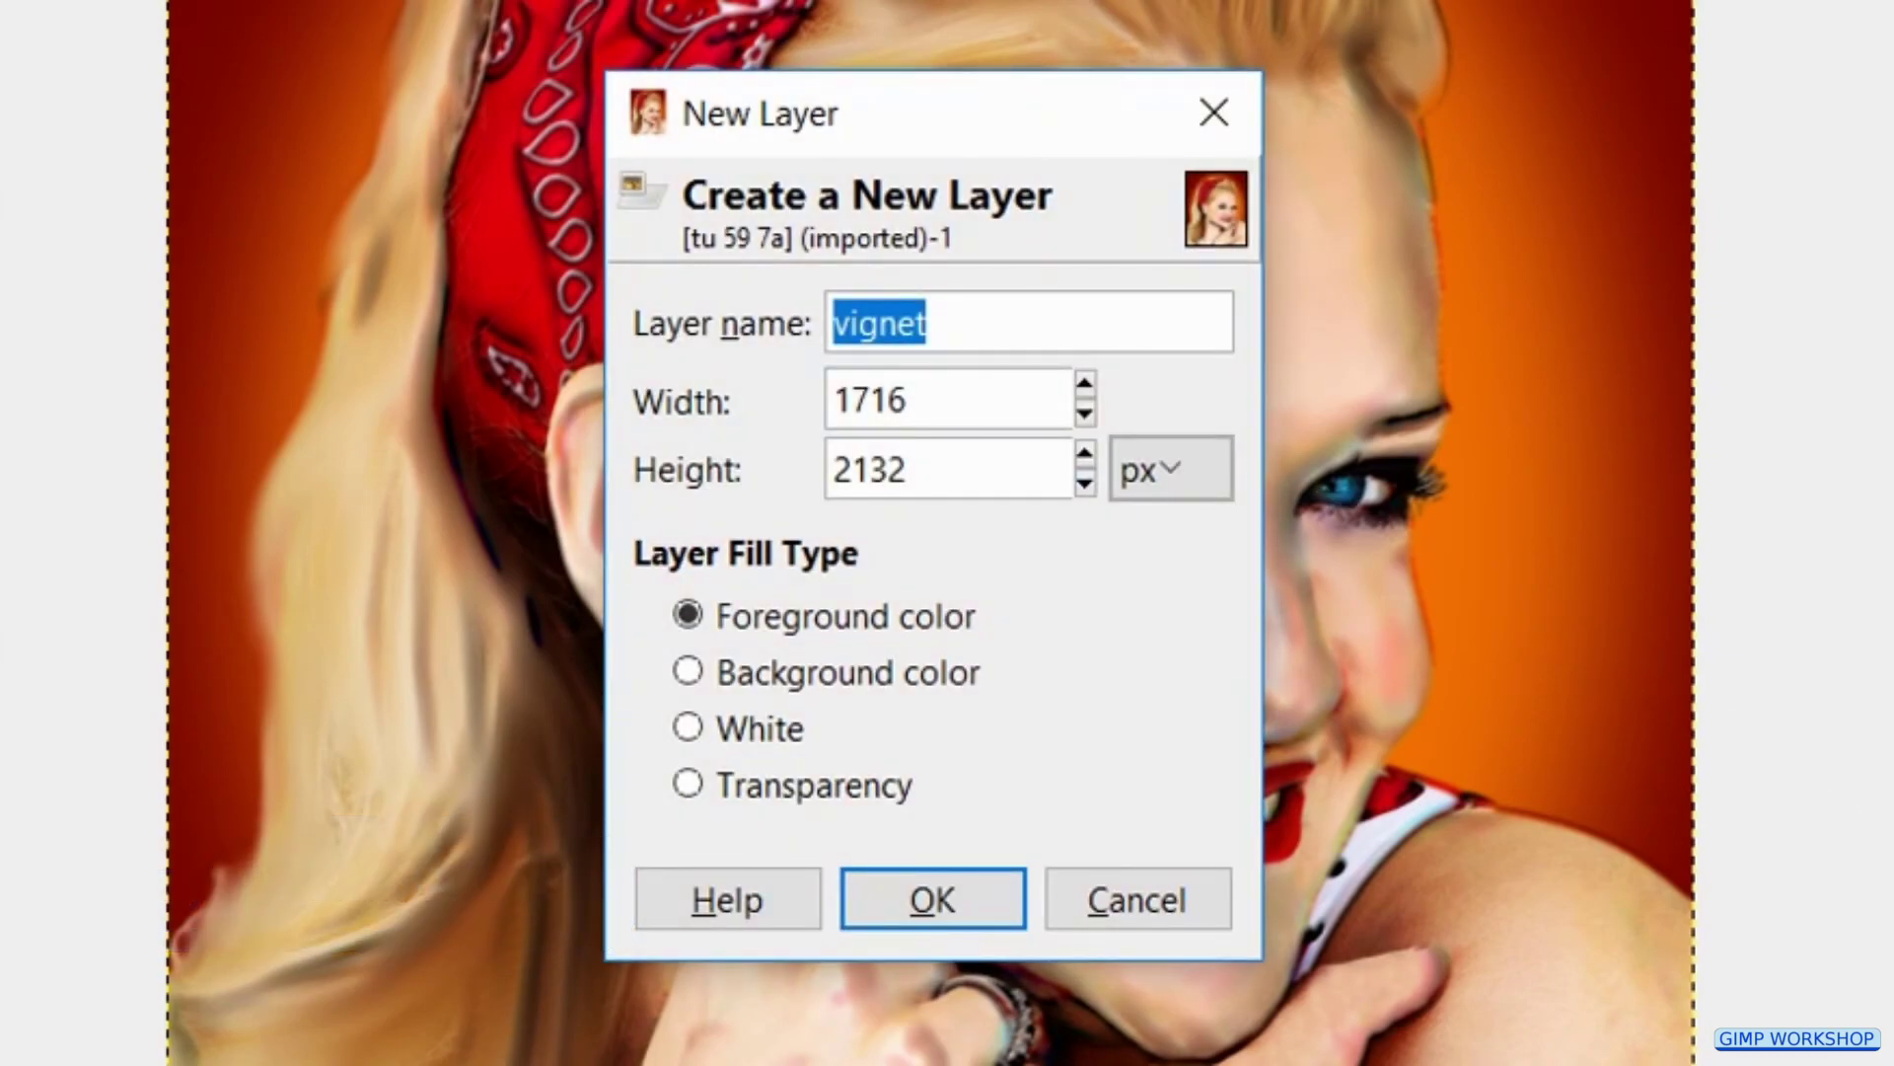
text(grain)
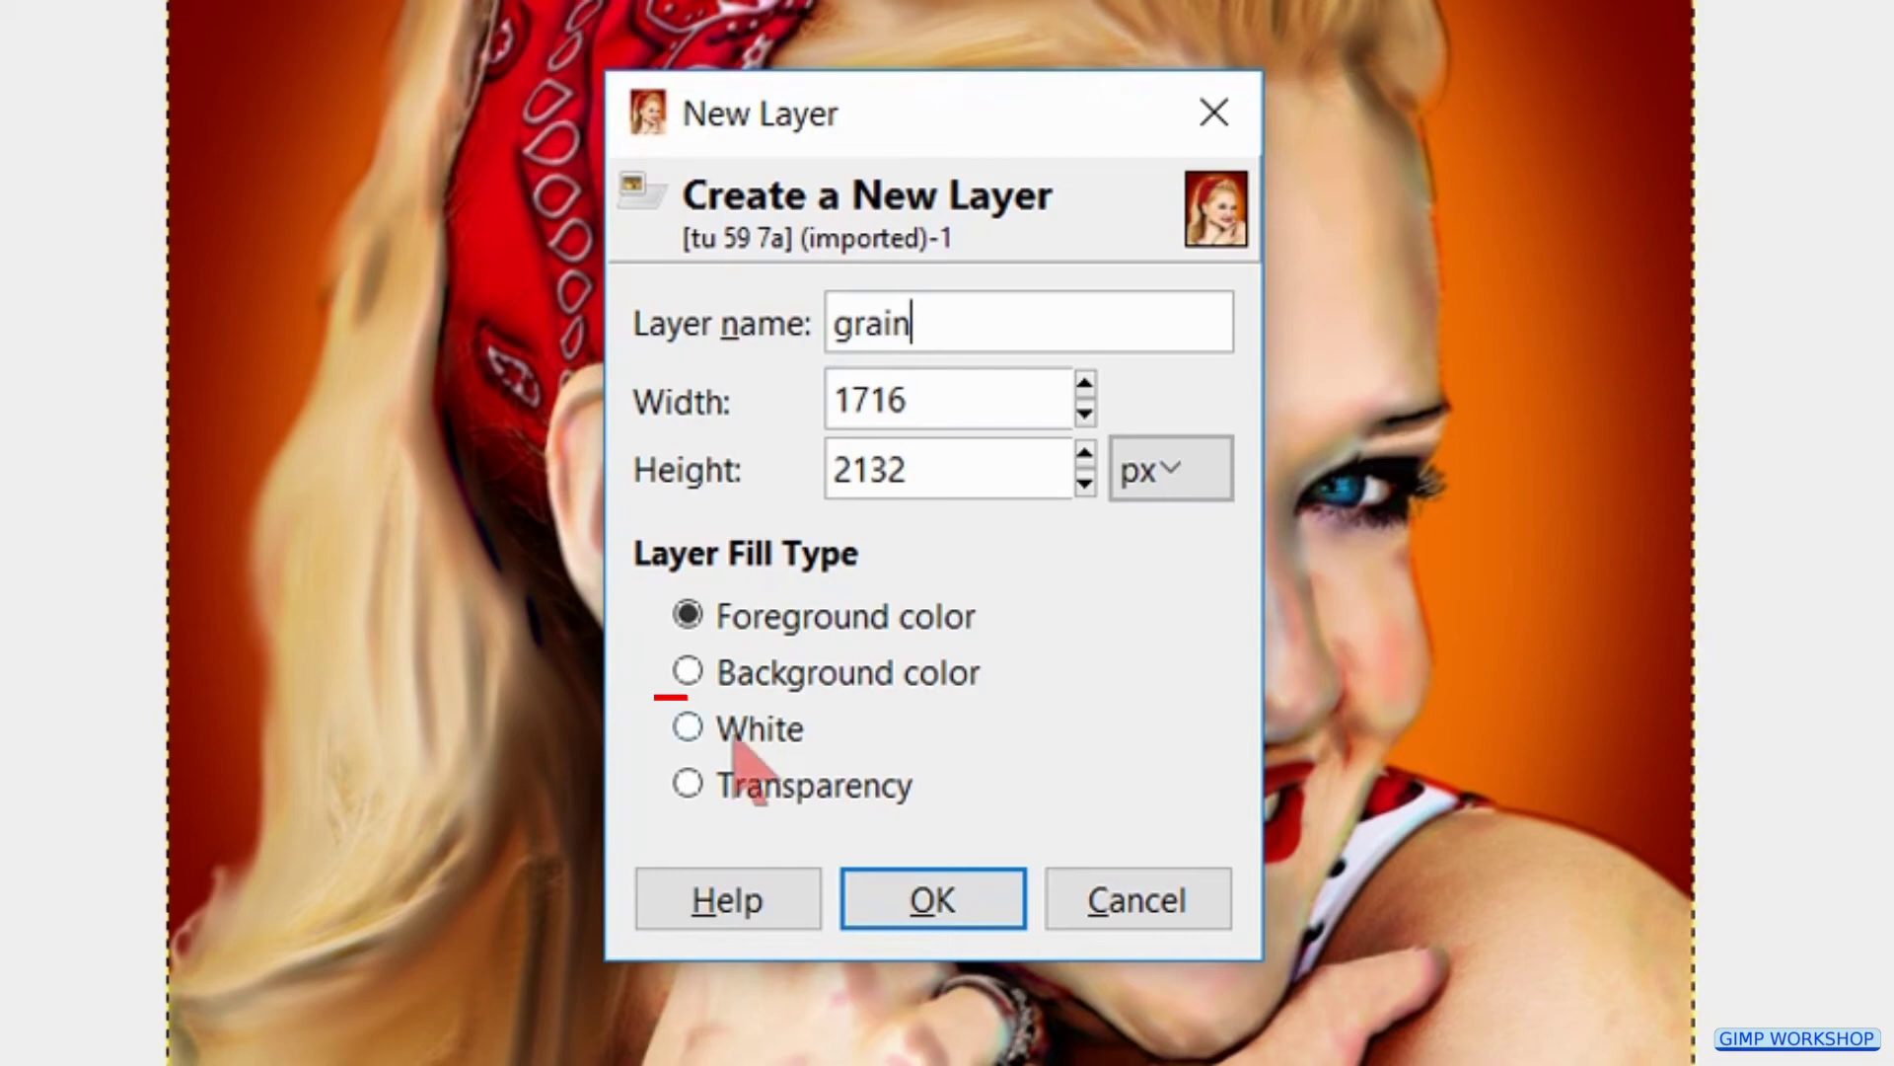
click(742, 742)
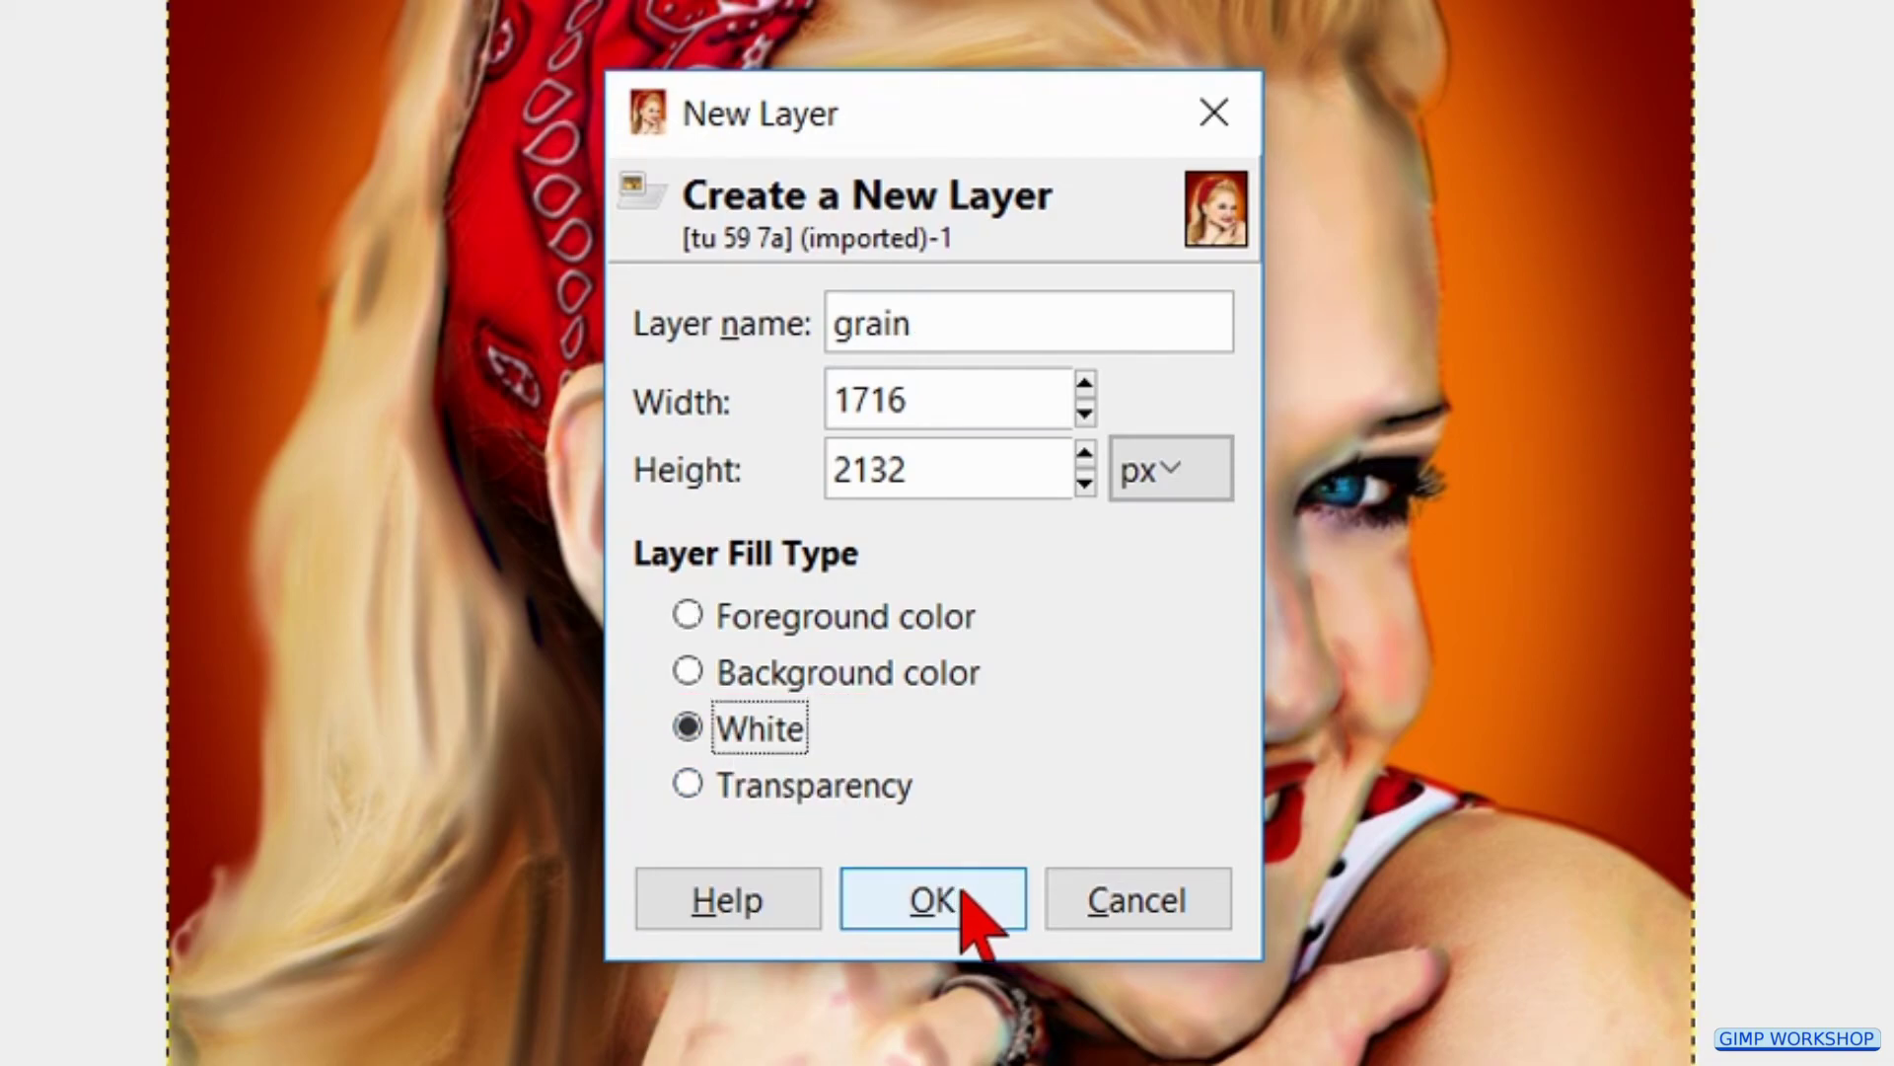
click(931, 899)
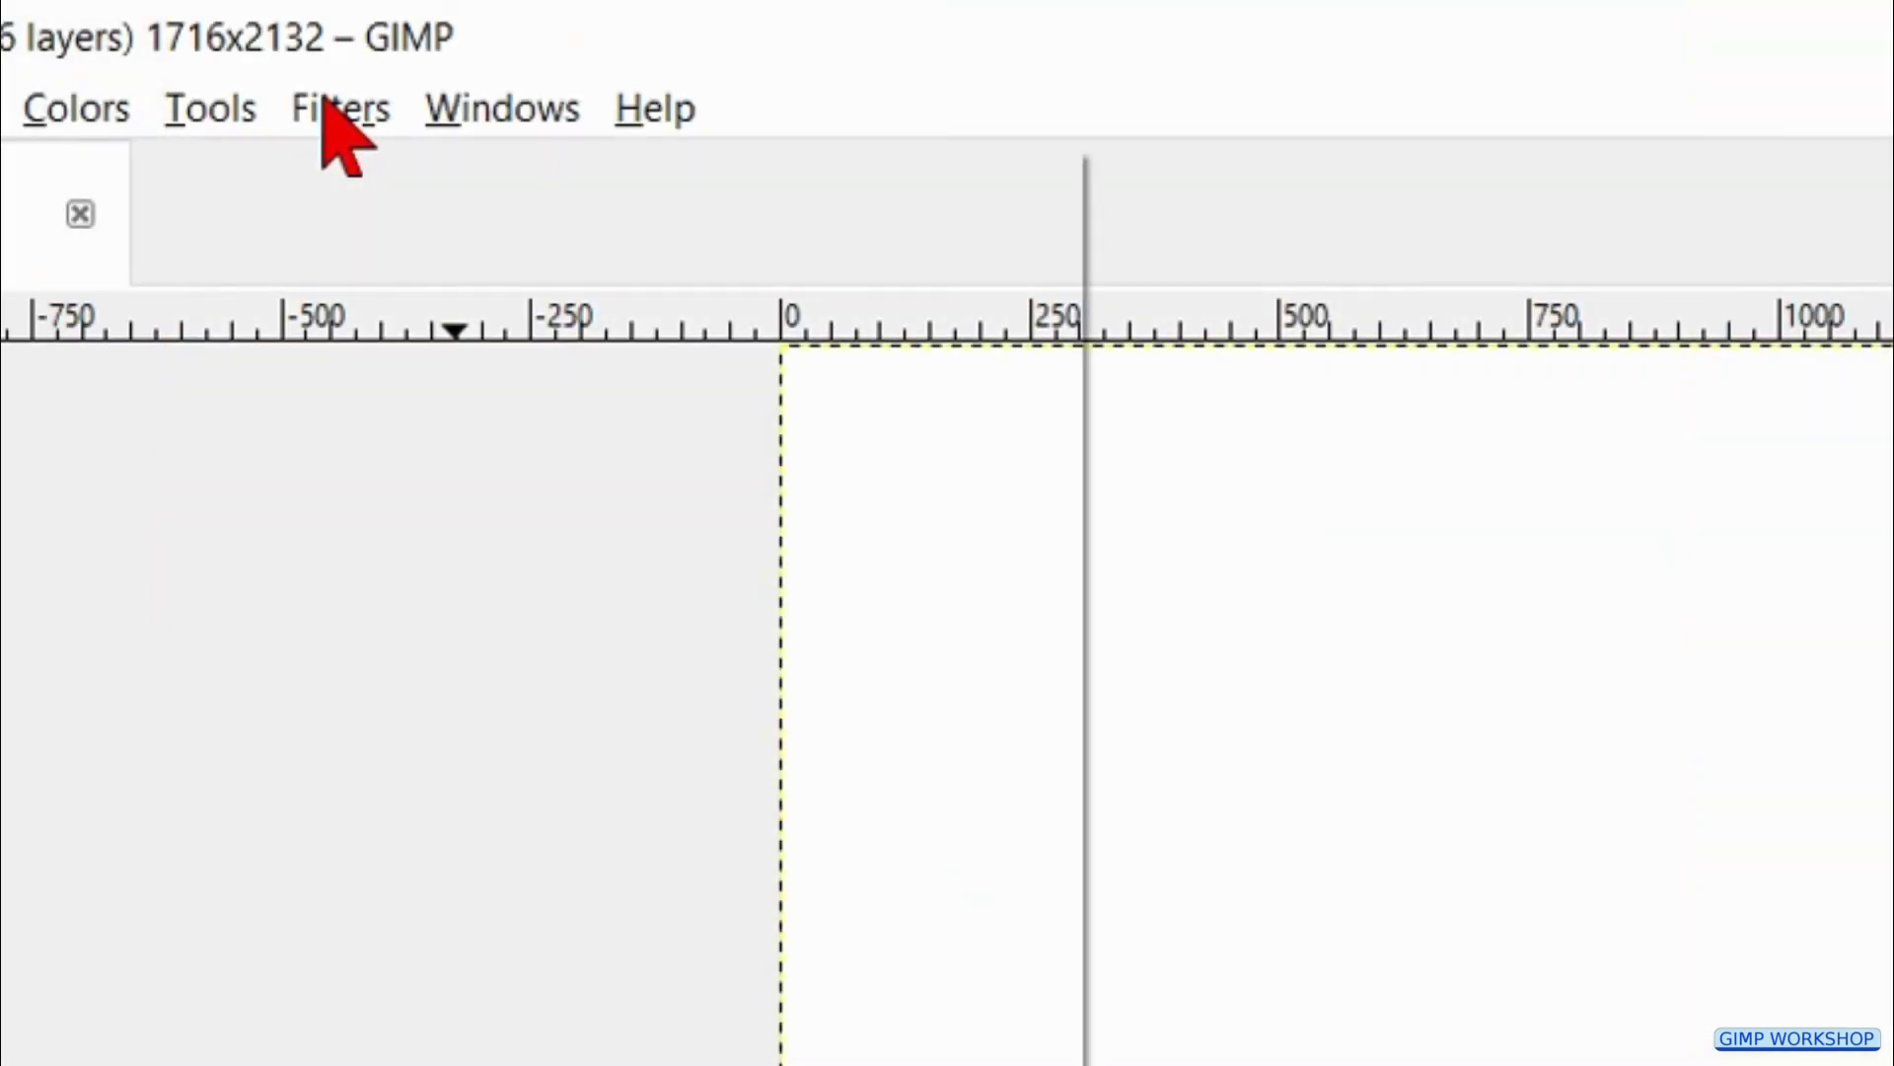
Fill the grain layer with correlated, non-independent RGB Noise at 0,25
click(325, 104)
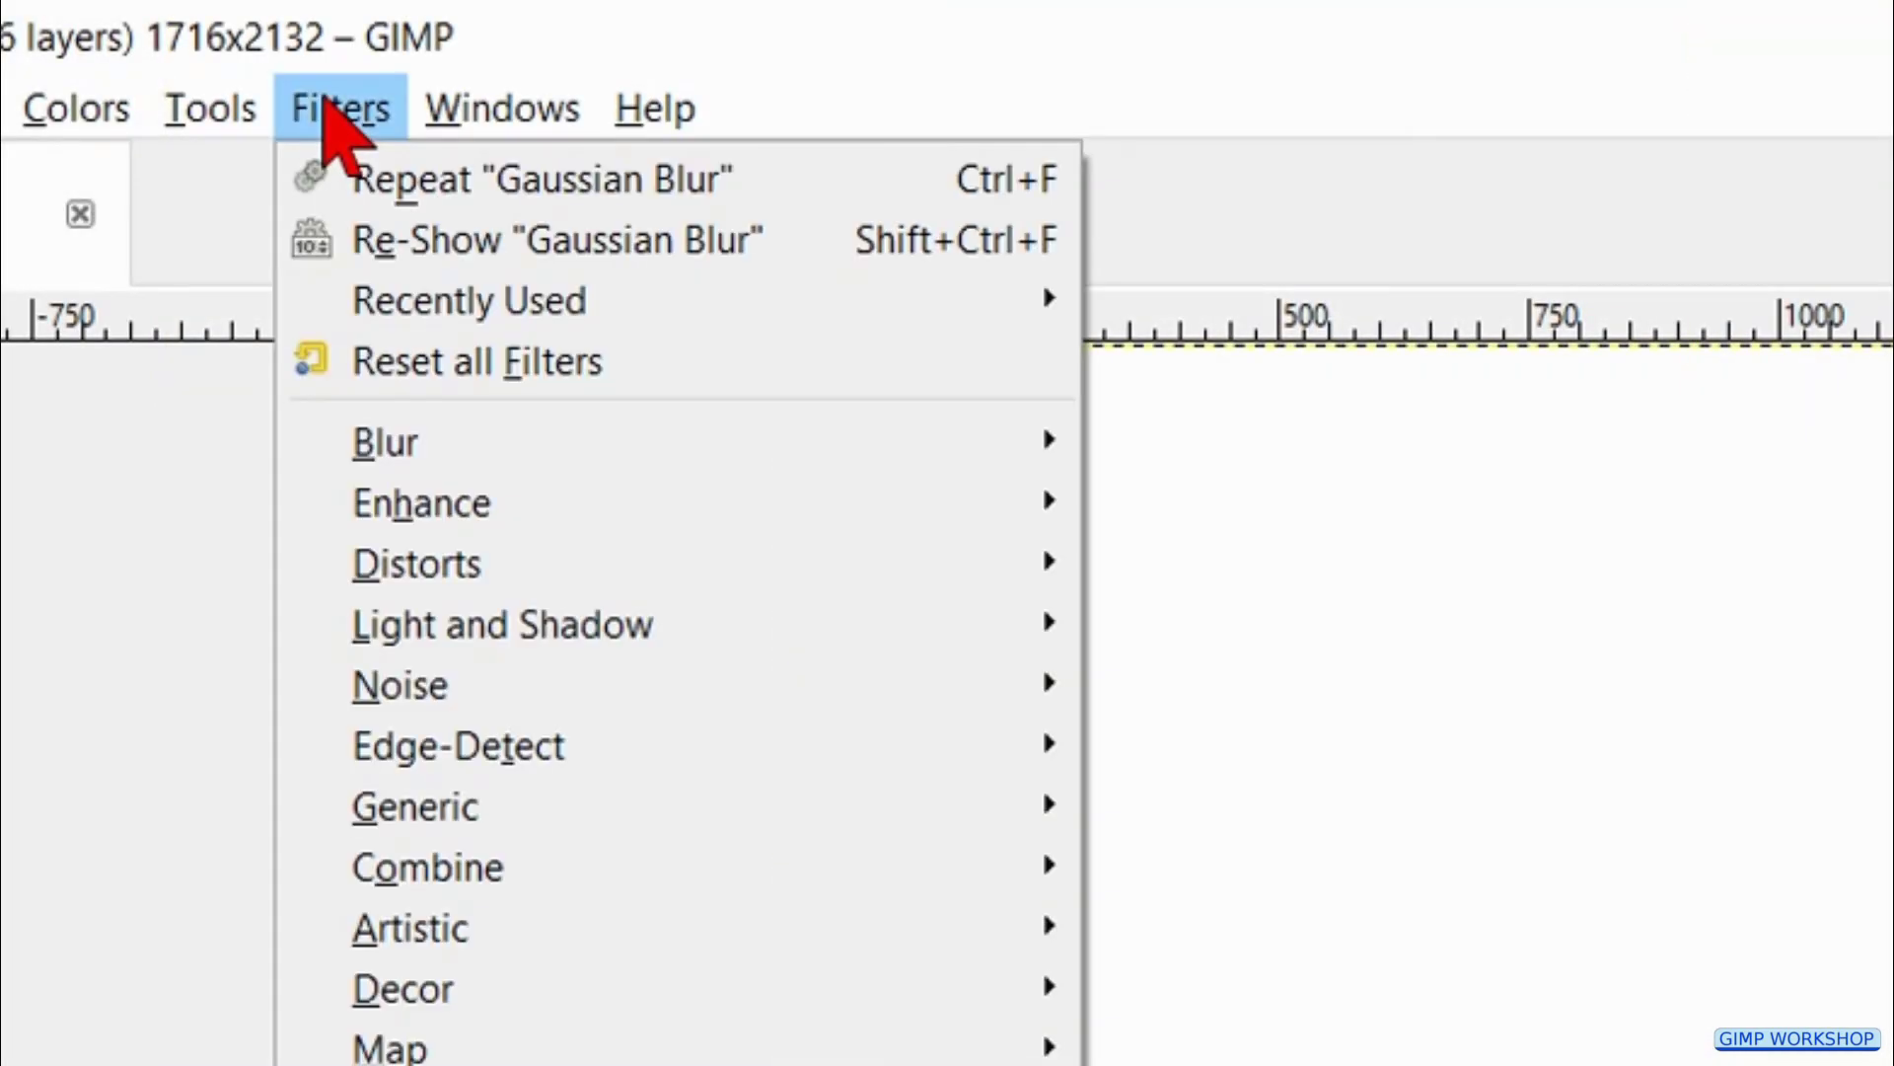
mouse_move(949, 695)
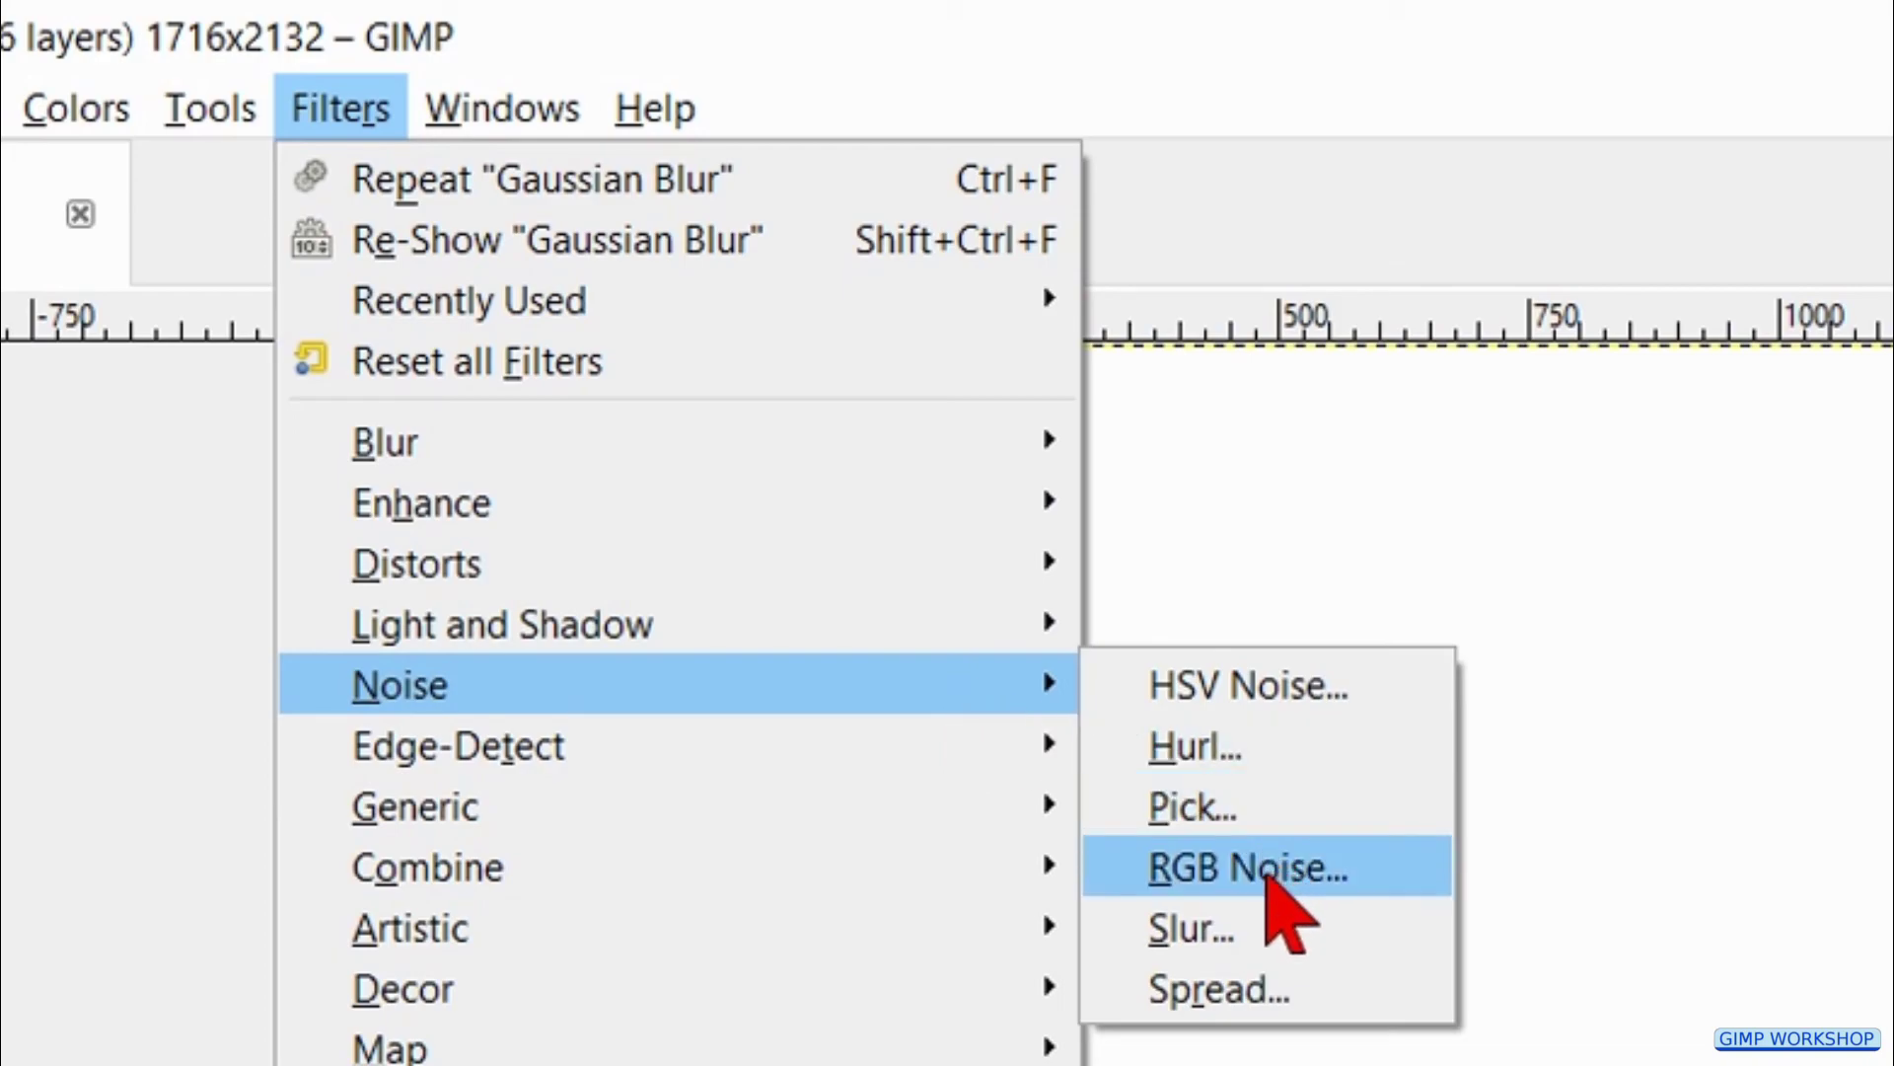
click(1267, 871)
click(899, 584)
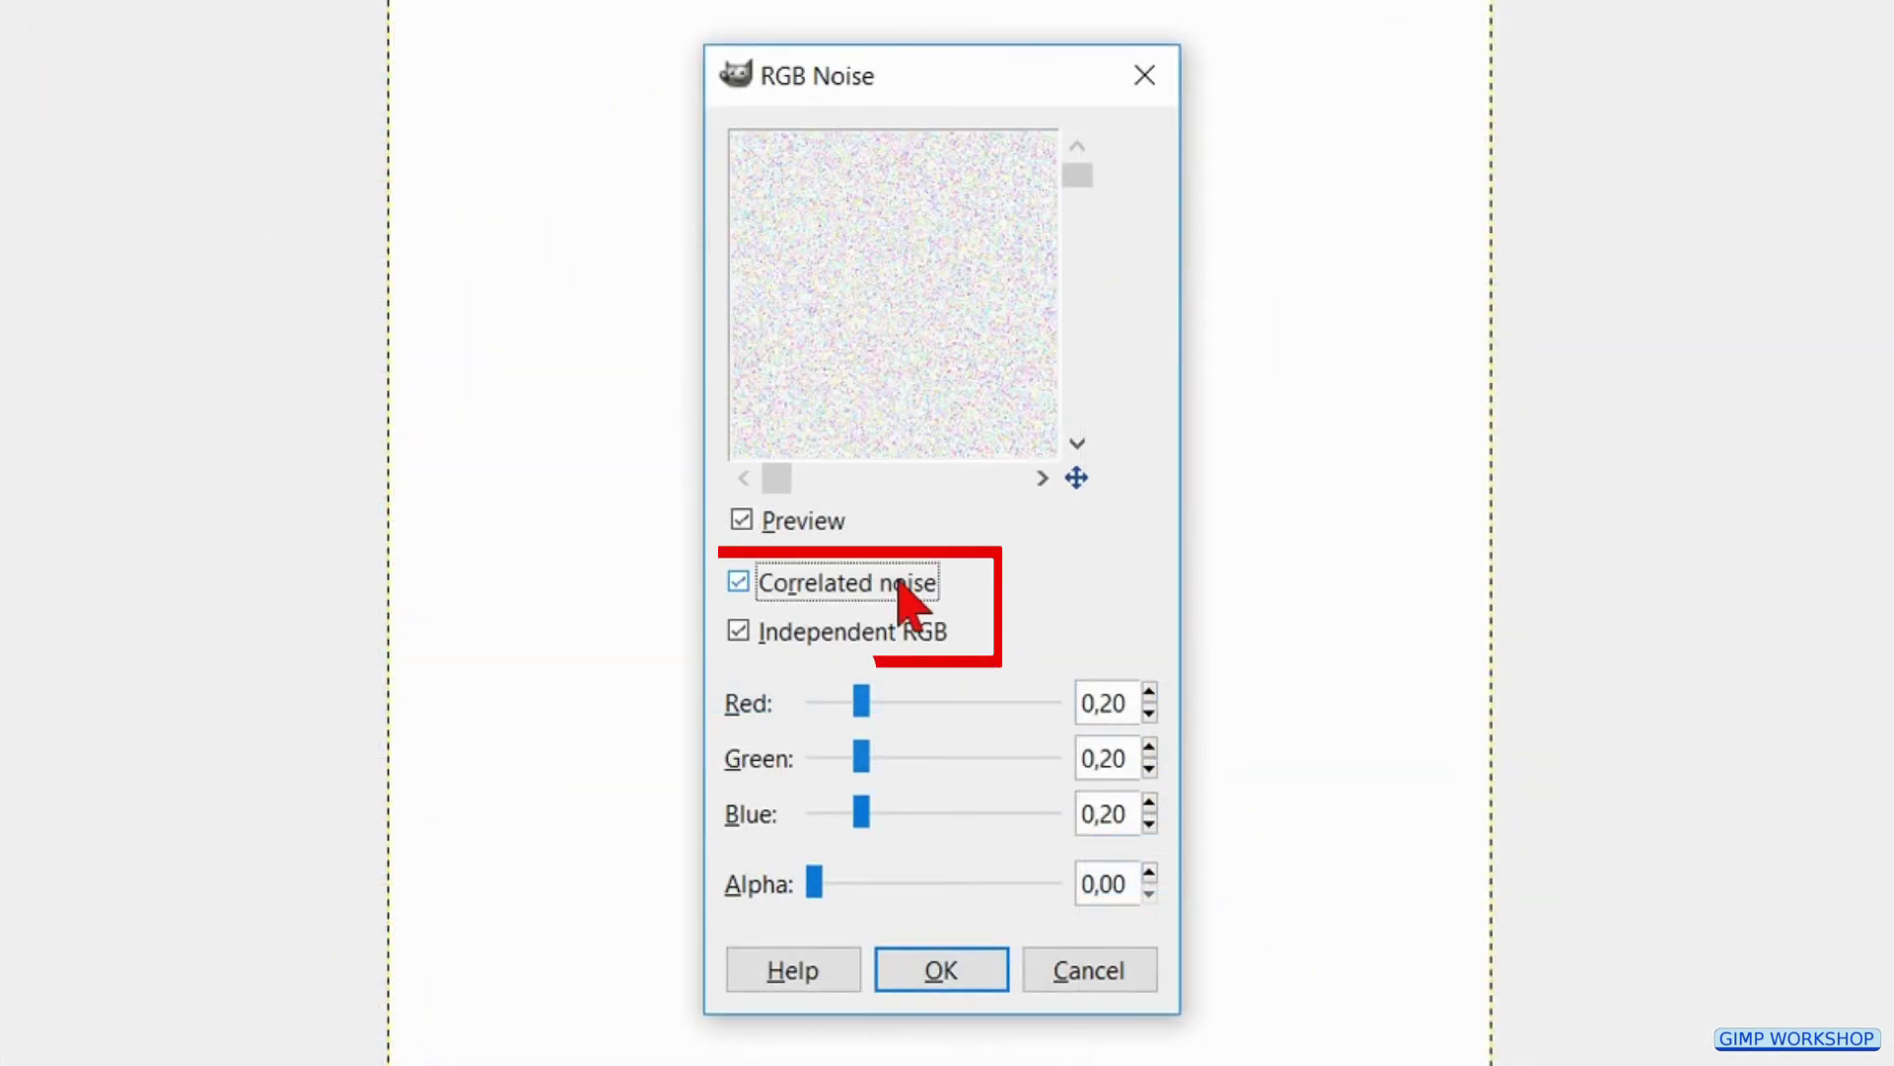
click(916, 646)
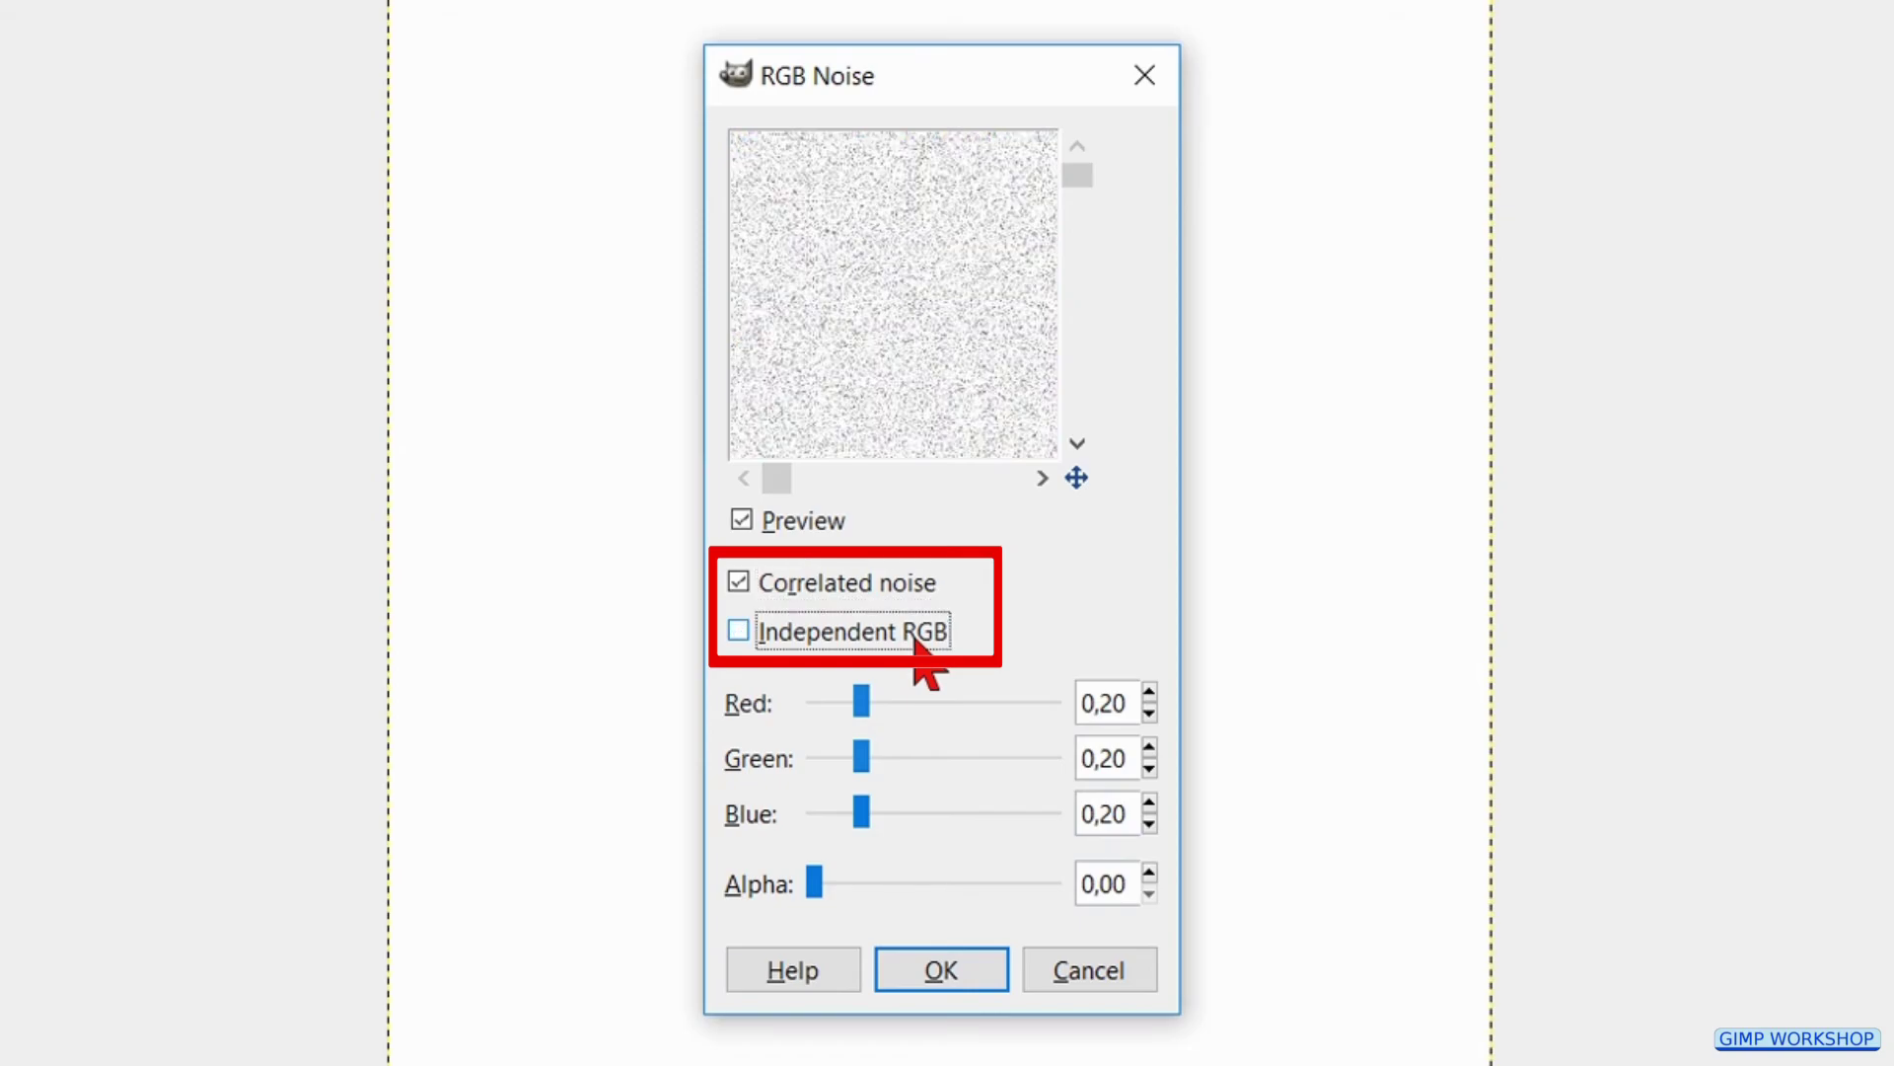
click(1150, 691)
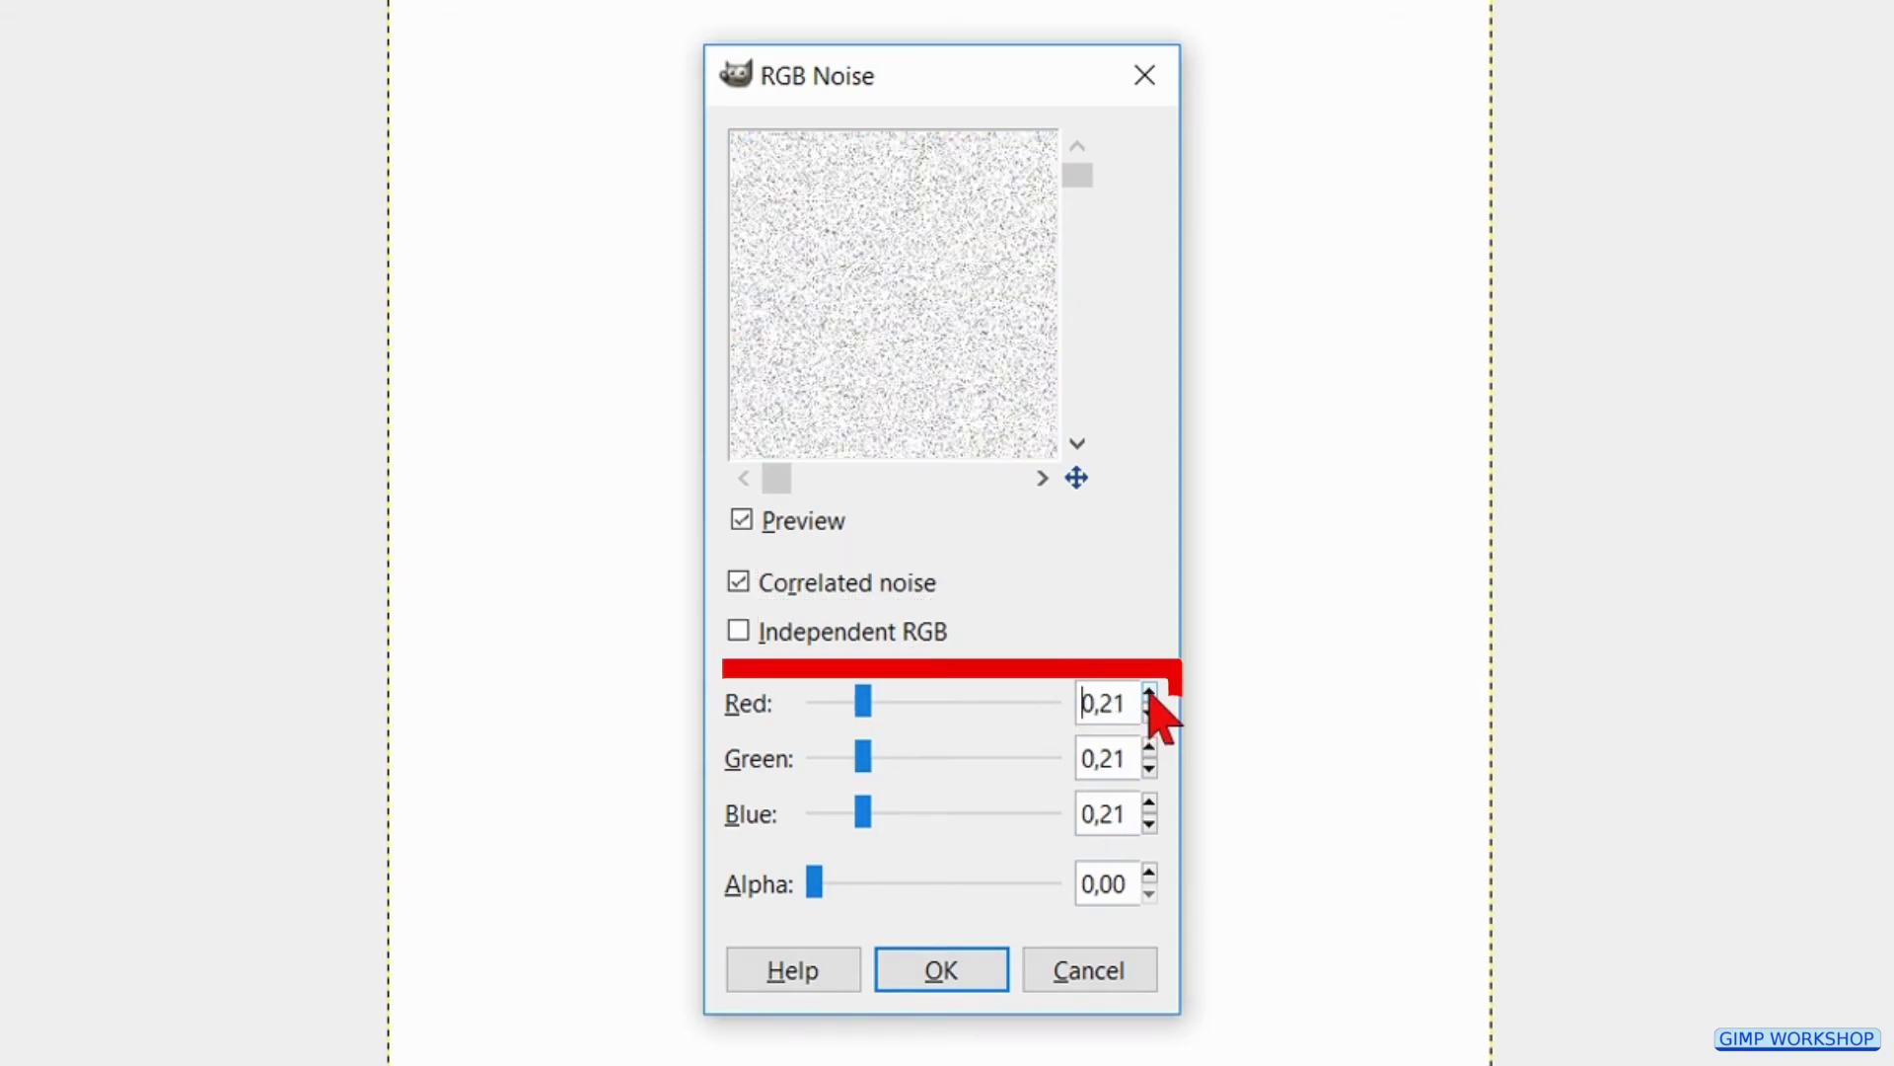
click(1150, 692)
click(1150, 691)
click(1149, 691)
click(1149, 691)
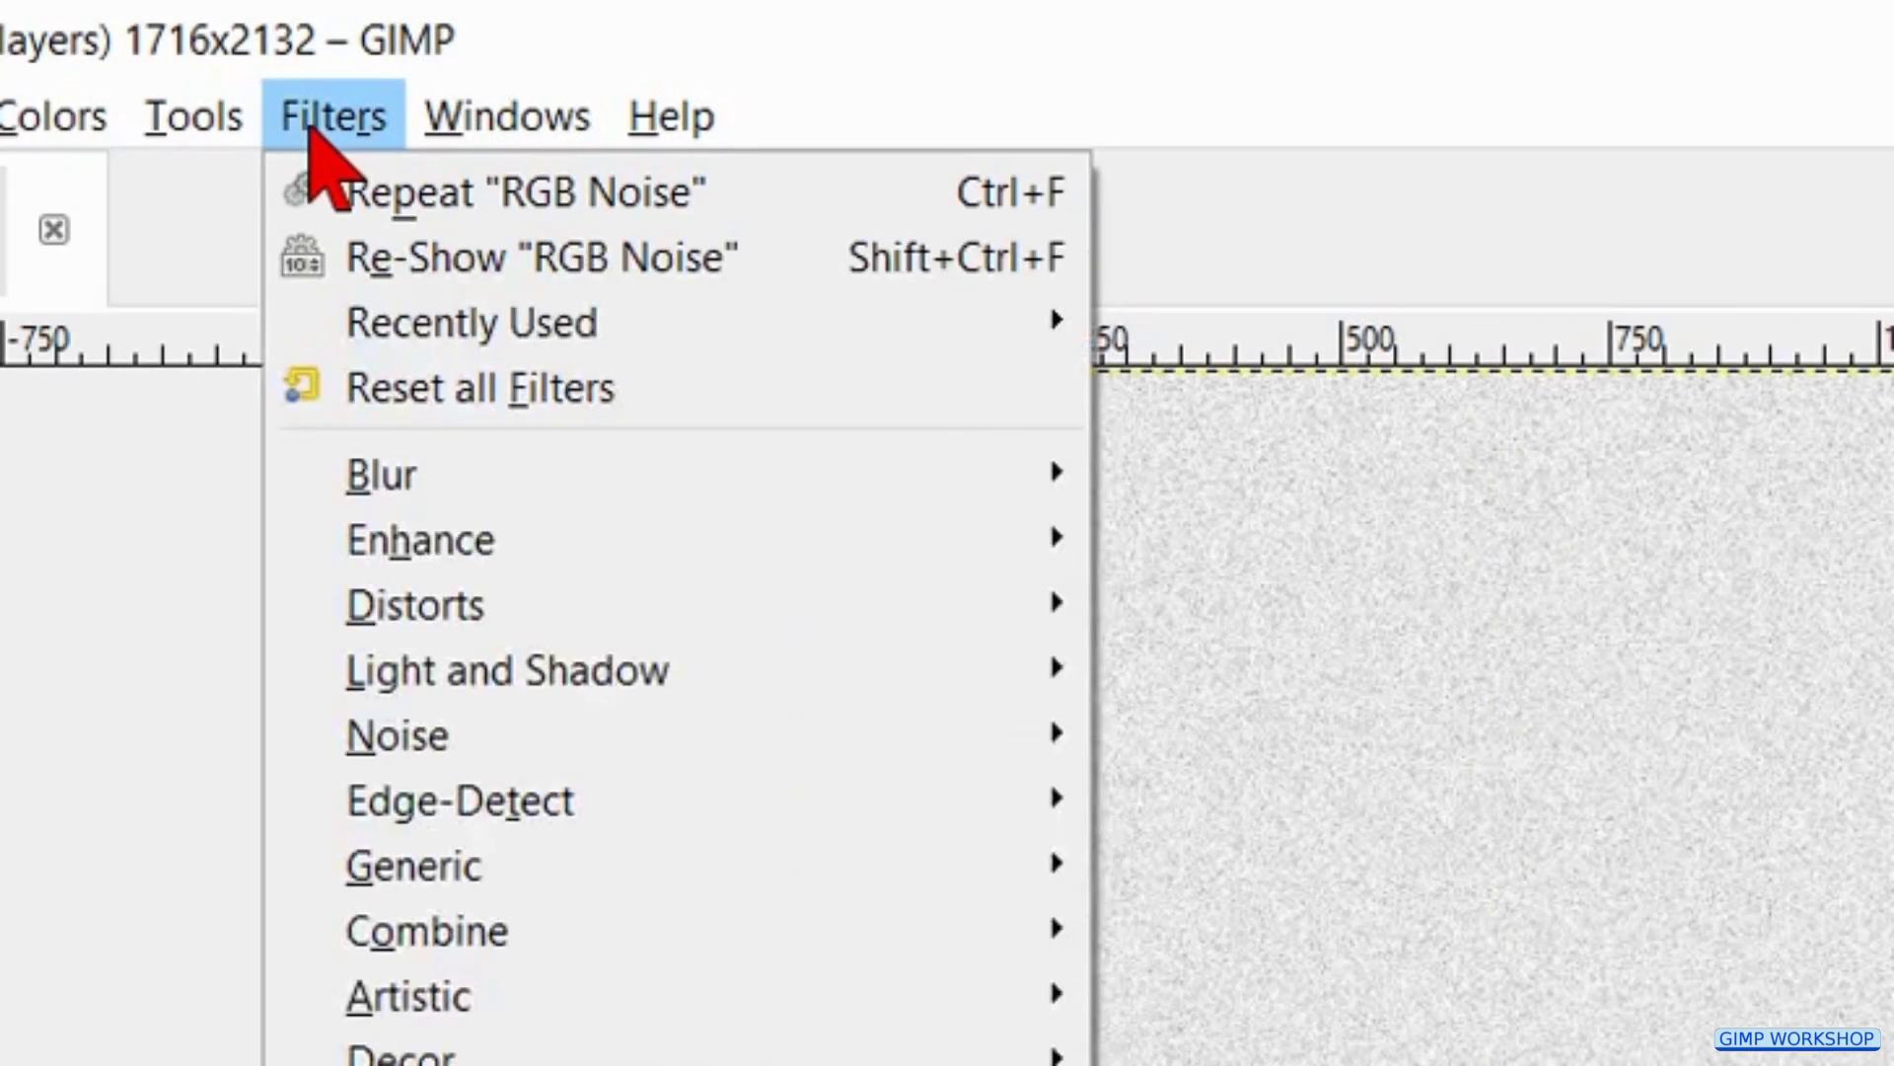
Open Gaussian Blur for the grain layer at 5,0 px radius
mouse_move(850, 460)
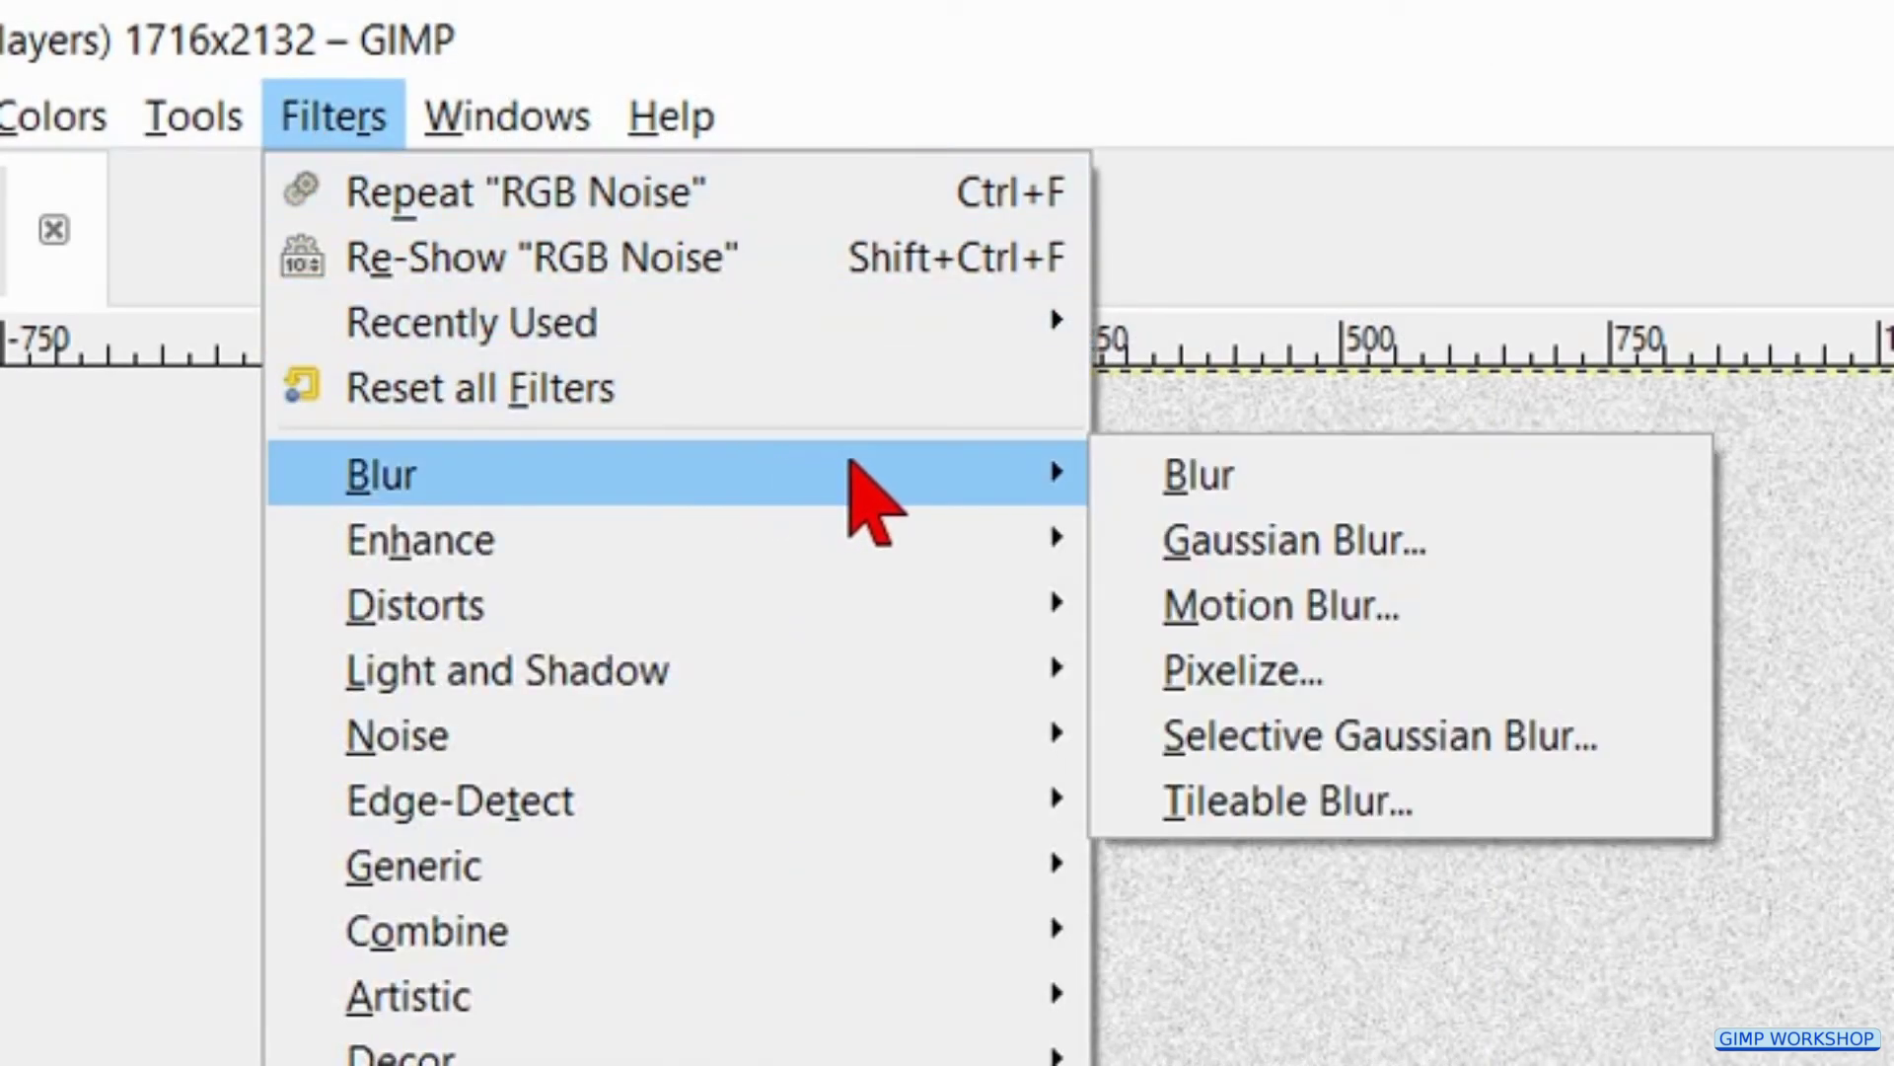
click(1205, 541)
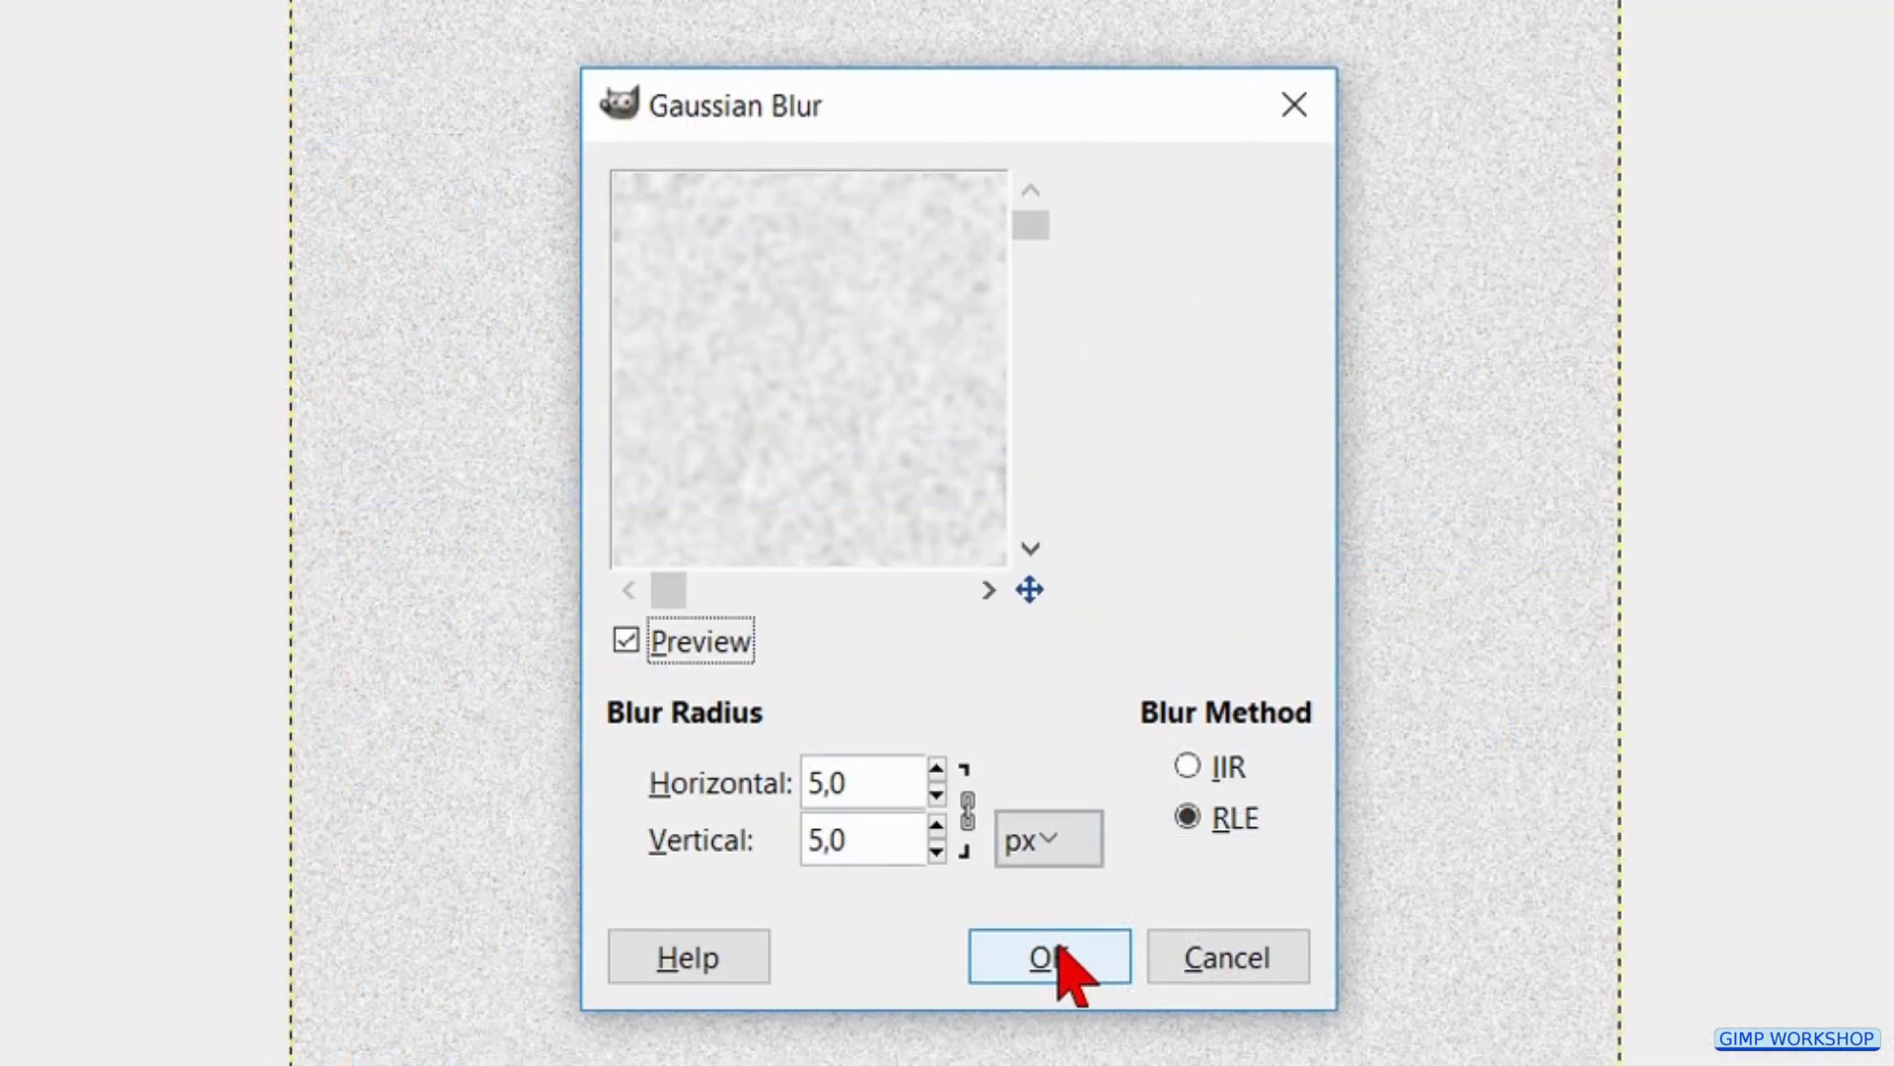